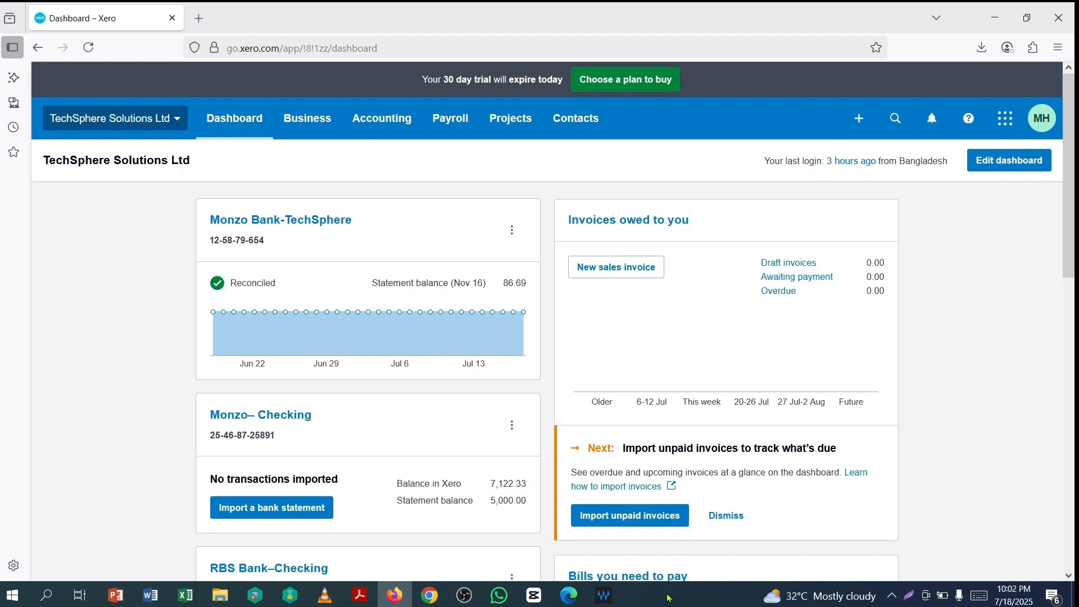
- In Acrobat, check the RBS statement's period dates and its £1803.90 previous balance
left_click(360, 595)
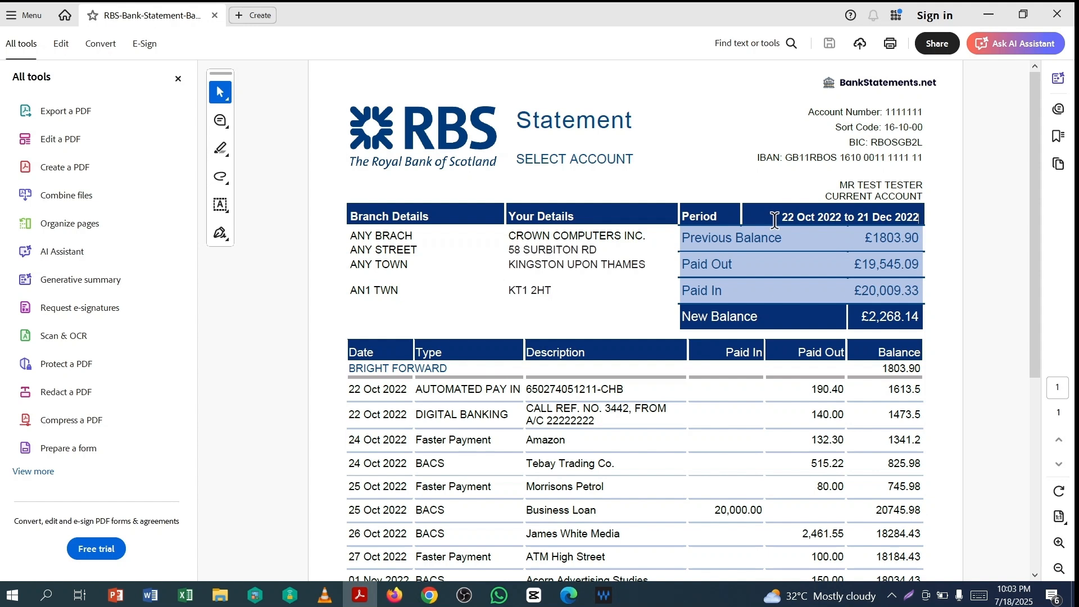
left_click_drag(782, 218, 922, 216)
left_click(942, 216)
left_click_drag(872, 237, 922, 236)
left_click(983, 211)
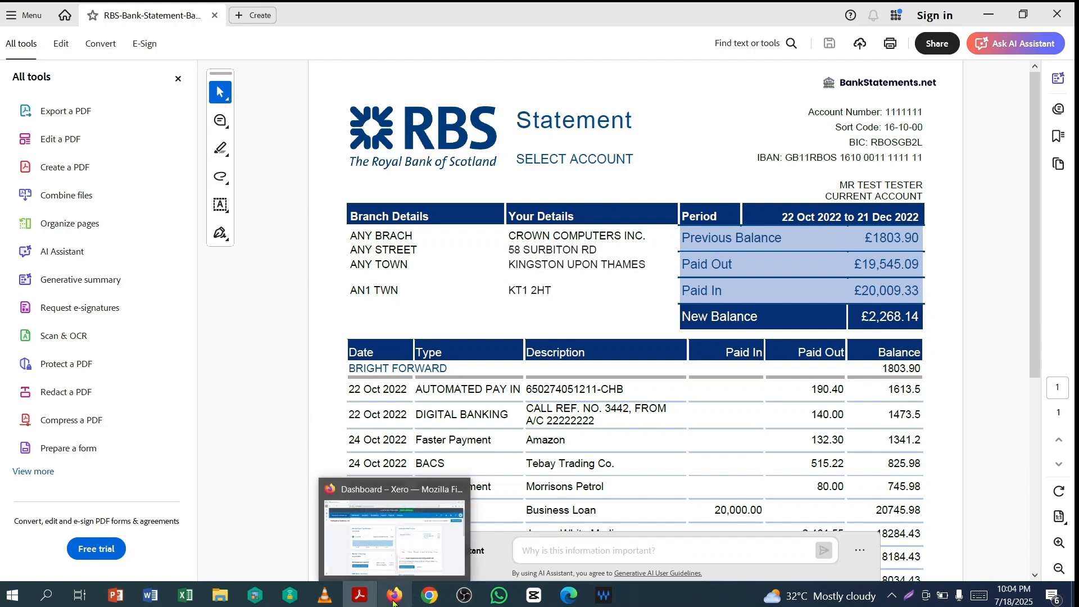
- From the Xero Chart of accounts, start a new bank account without a bank feed
left_click(394, 531)
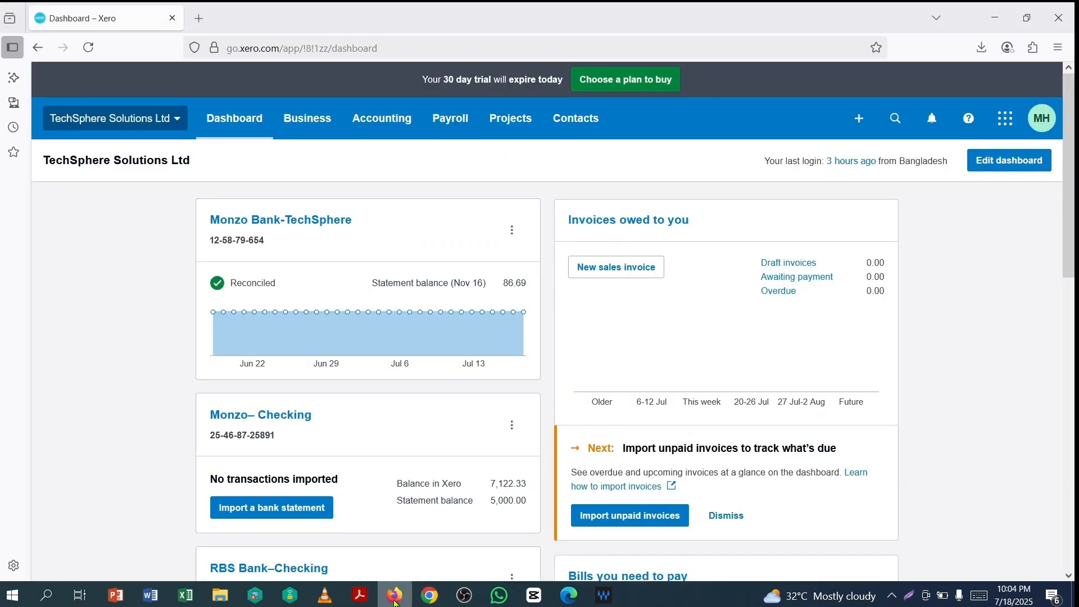
left_click(370, 119)
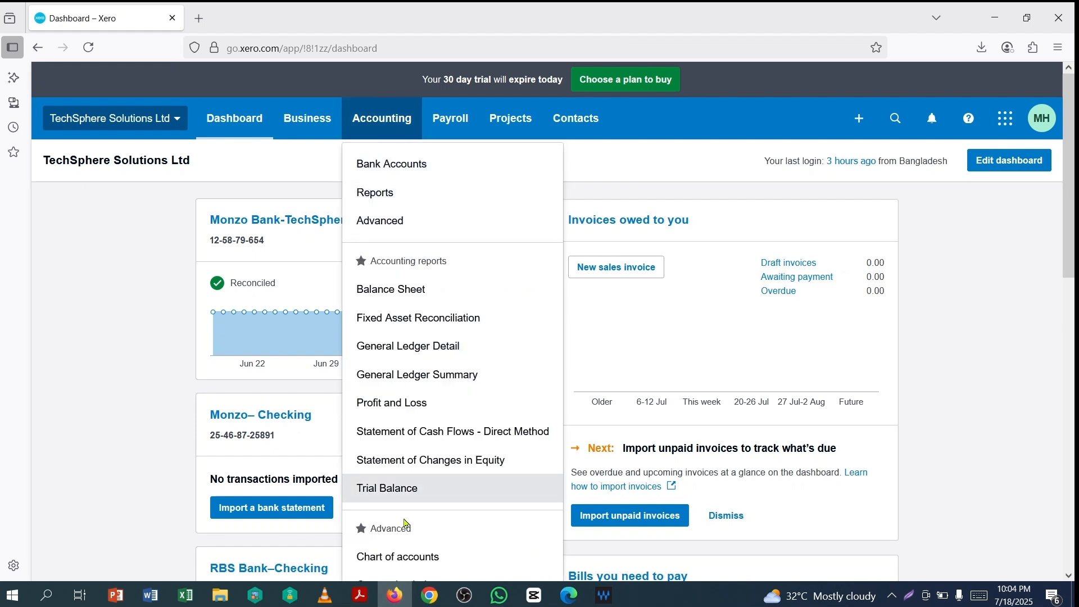
left_click(391, 562)
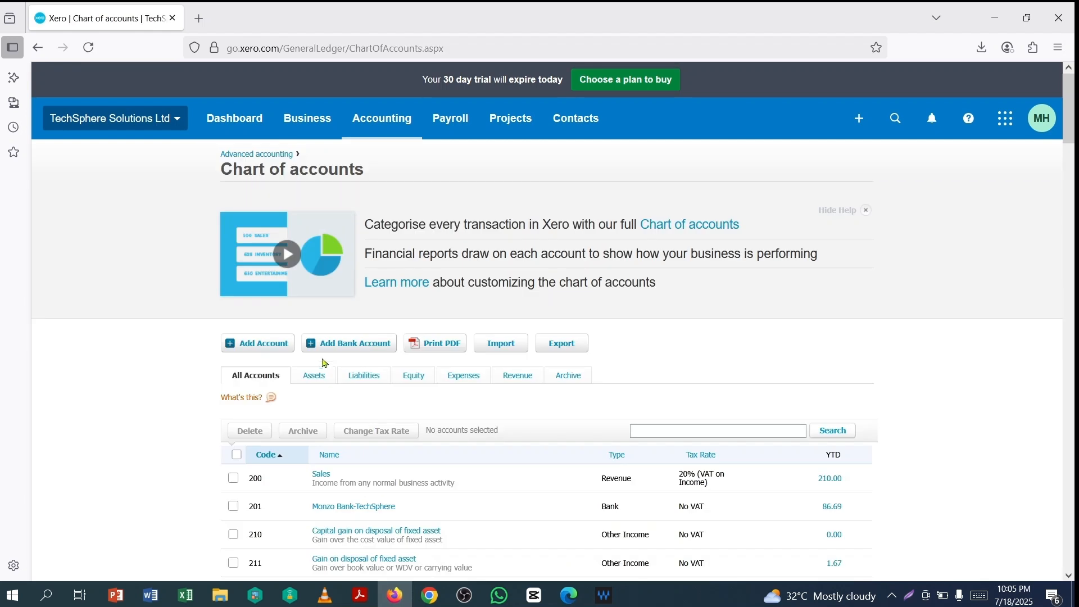
left_click(334, 348)
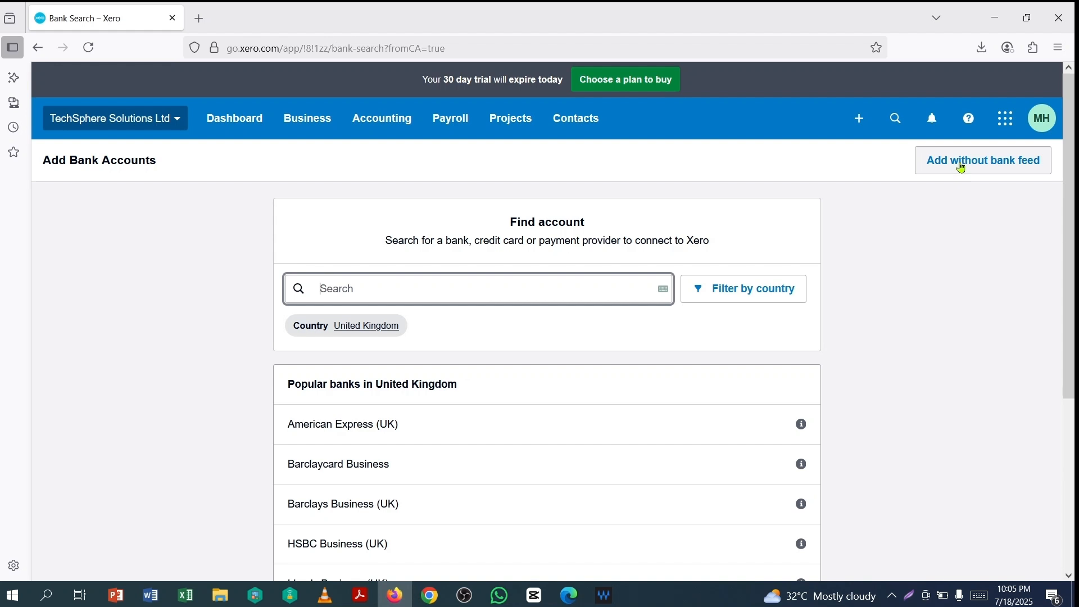
left_click(962, 169)
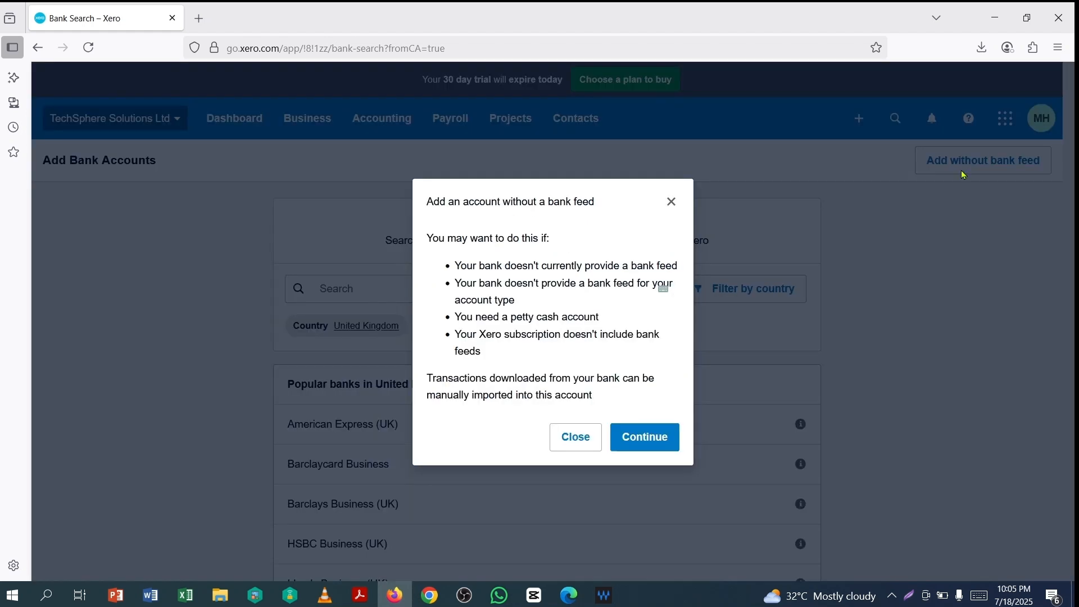
left_click(643, 440)
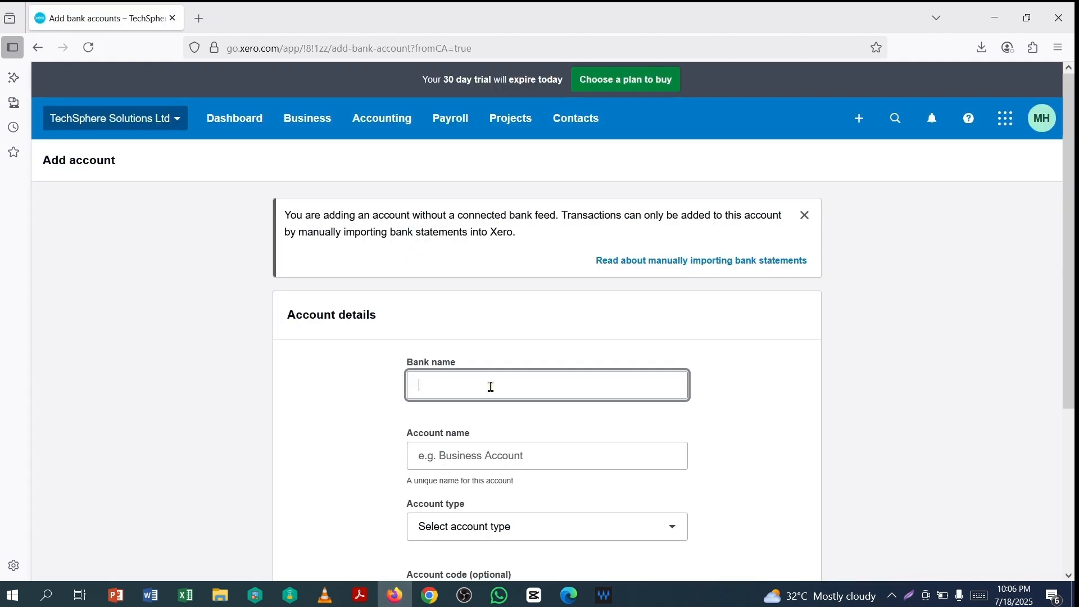
- Enter bank name RBS Bank and account name RBS Bank-TechSphere
type("RBS Bank")
left_click(599, 464)
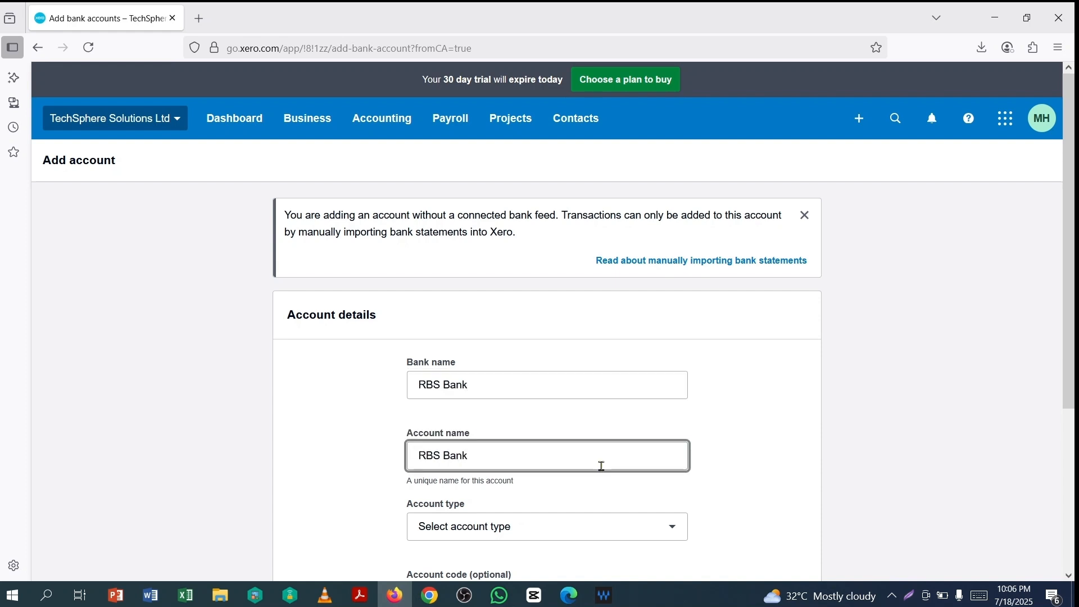
type("-TechSphere")
left_click(765, 471)
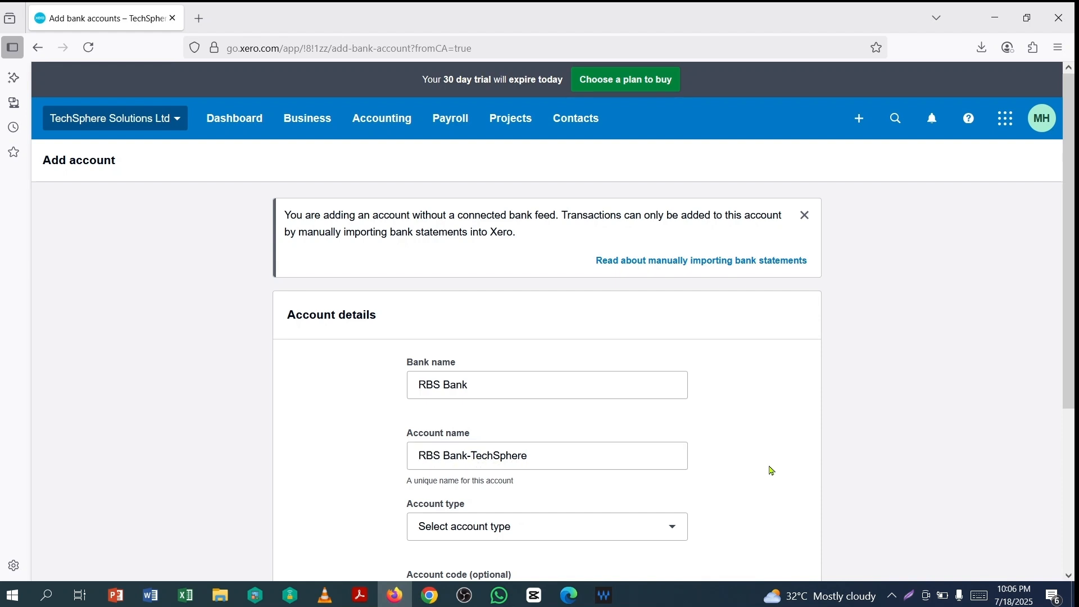
- Set the account type to Other, enter the account number, and add the account
scroll(713, 463, "down", 4)
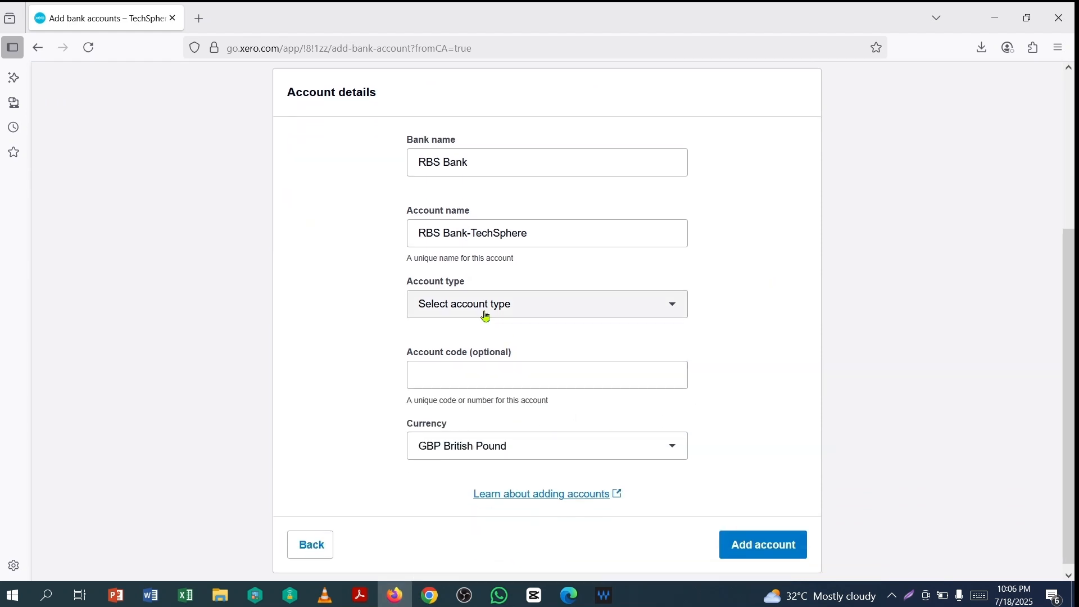
left_click(492, 308)
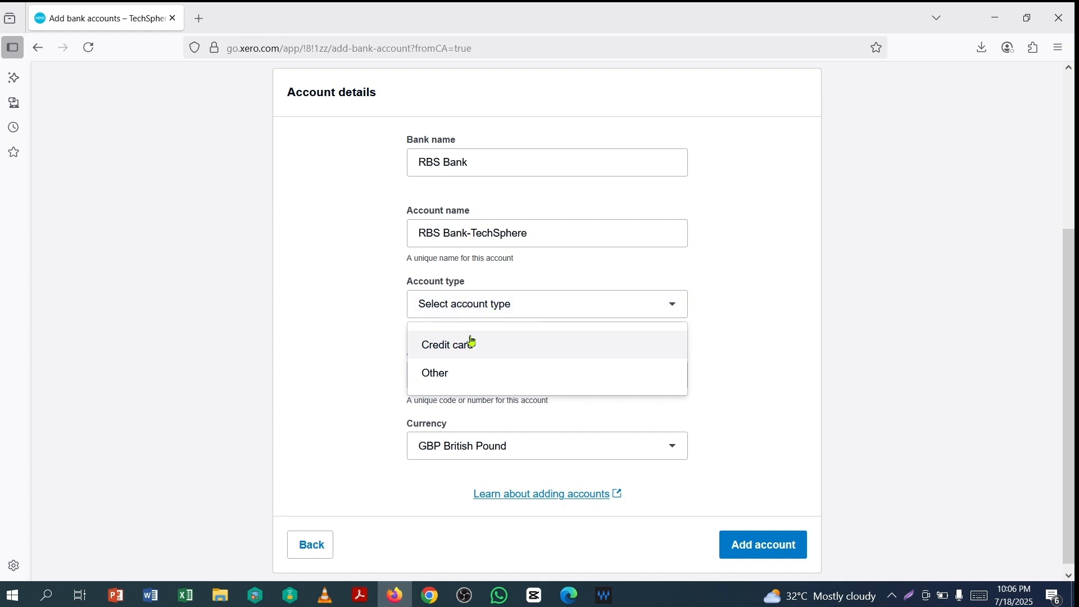
left_click(436, 373)
scroll(696, 369, "down", 2)
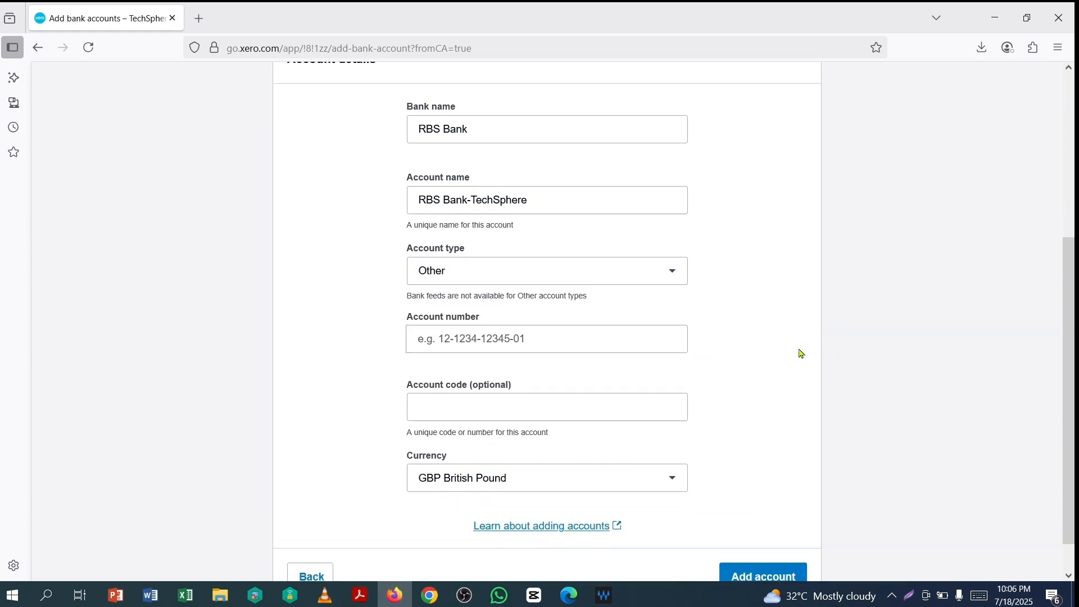
left_click(546, 293)
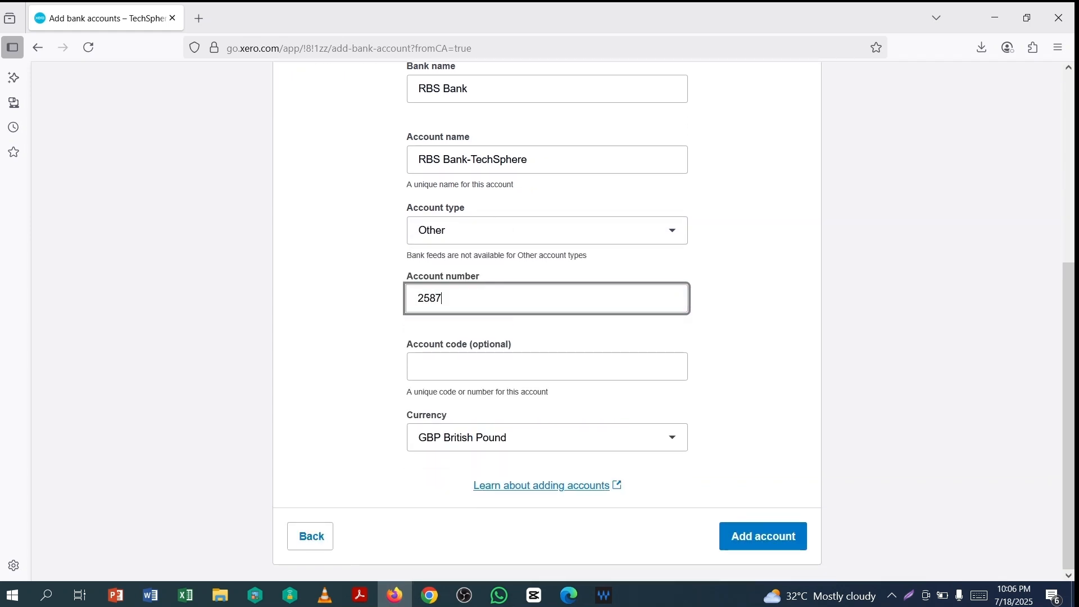
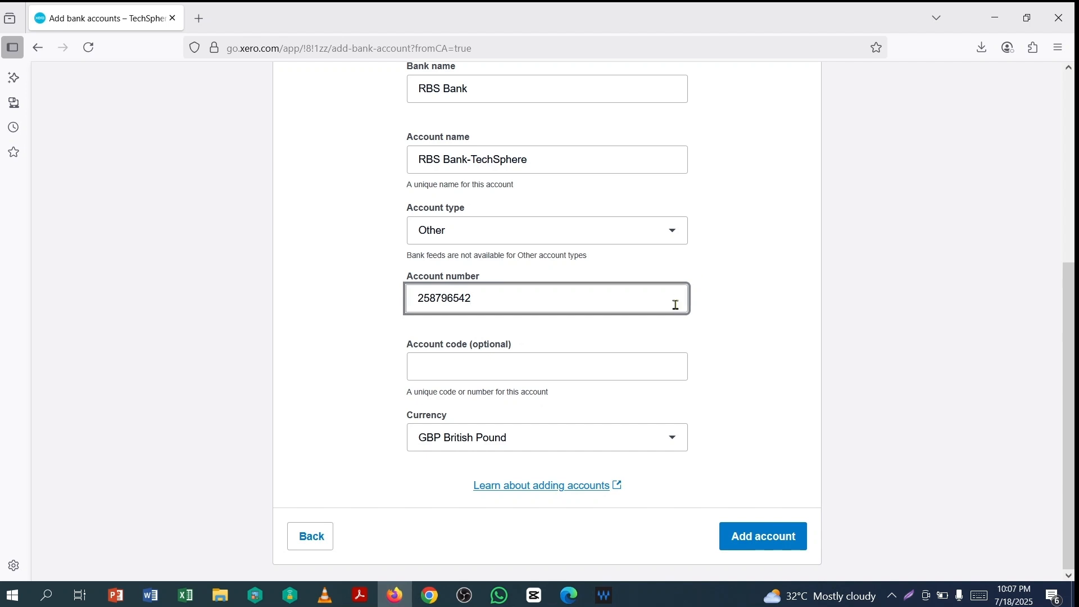
left_click(732, 321)
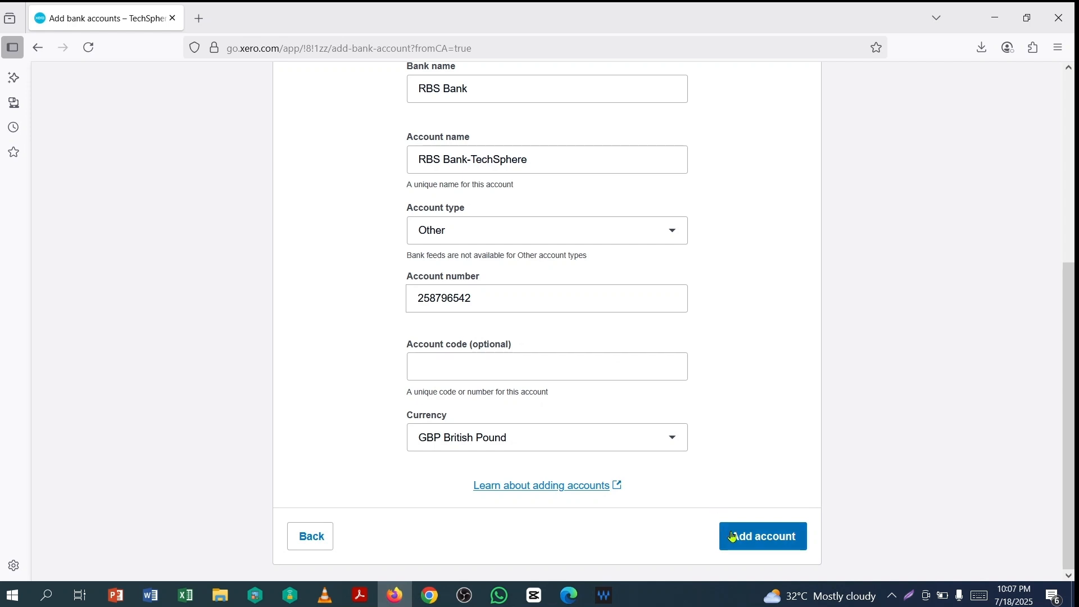
left_click(755, 539)
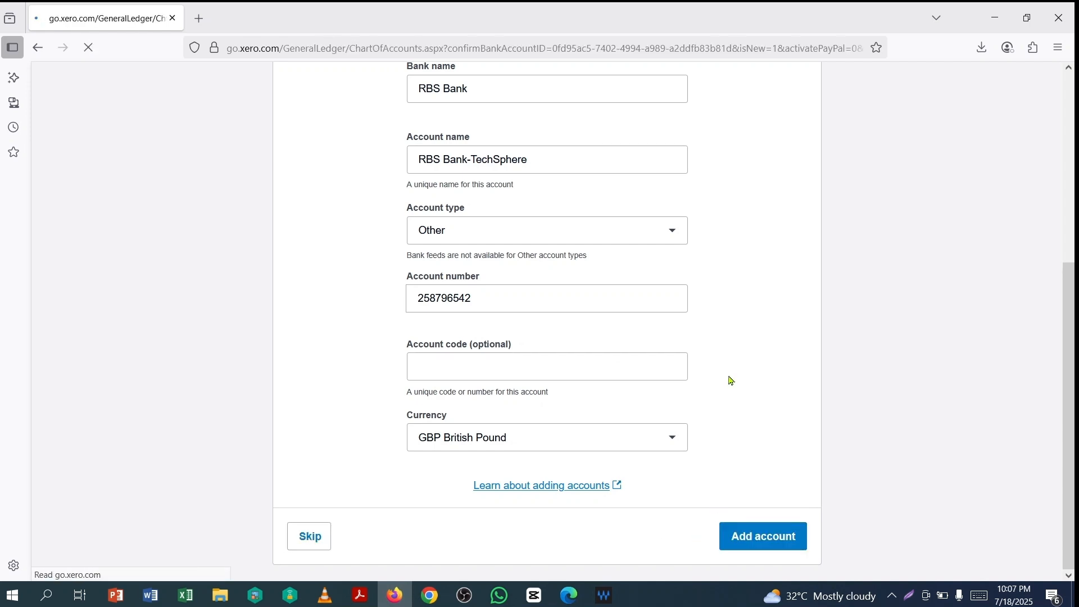
- Edit RBS Bank-TechSphere's account details to use code 202 and save them
scroll(655, 371, "down", 4)
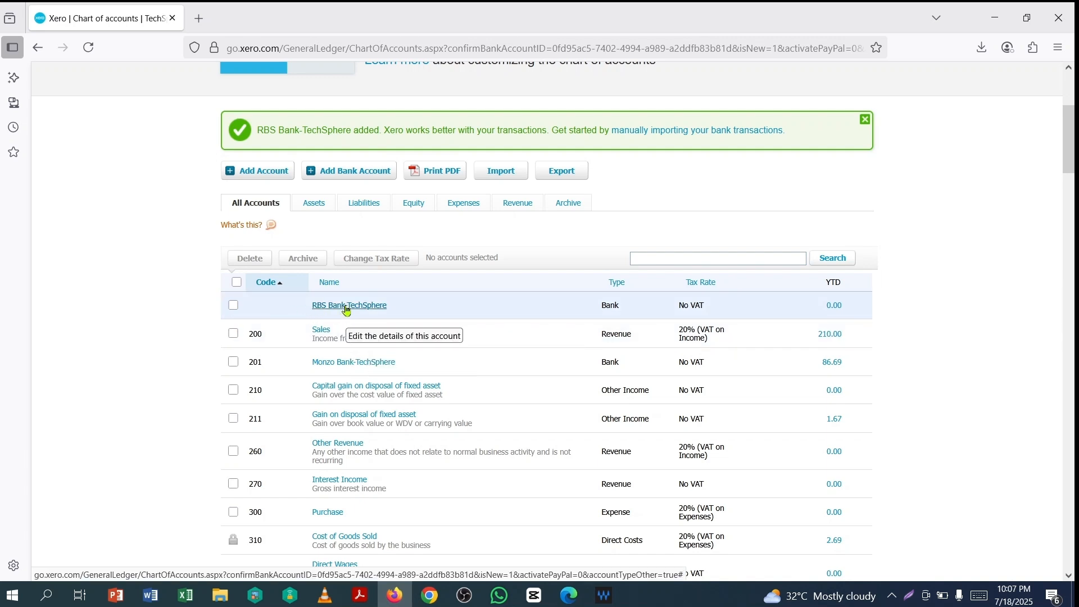
left_click(347, 308)
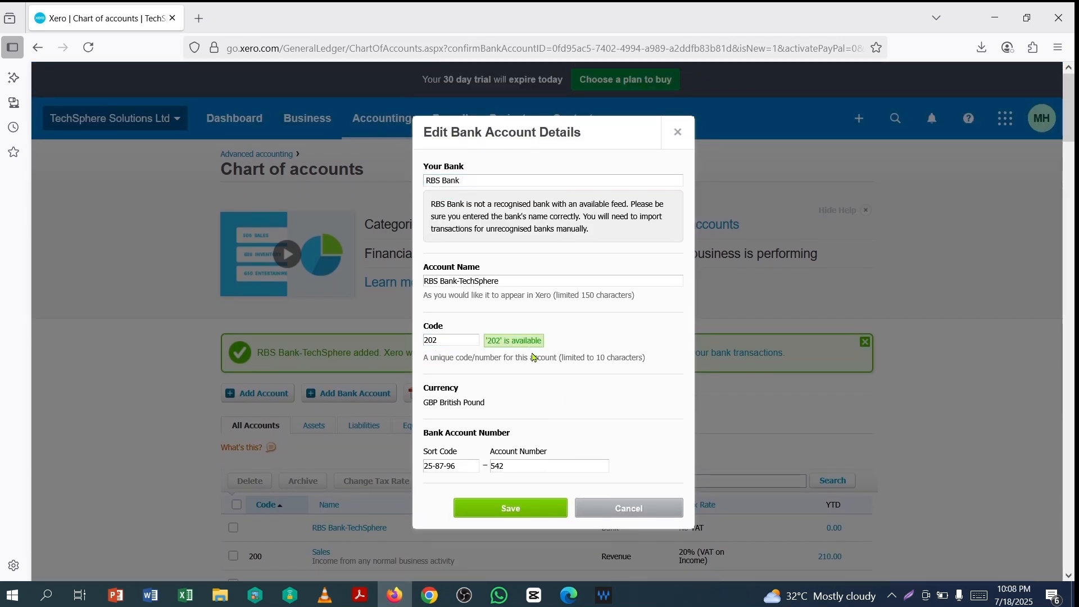
left_click(519, 515)
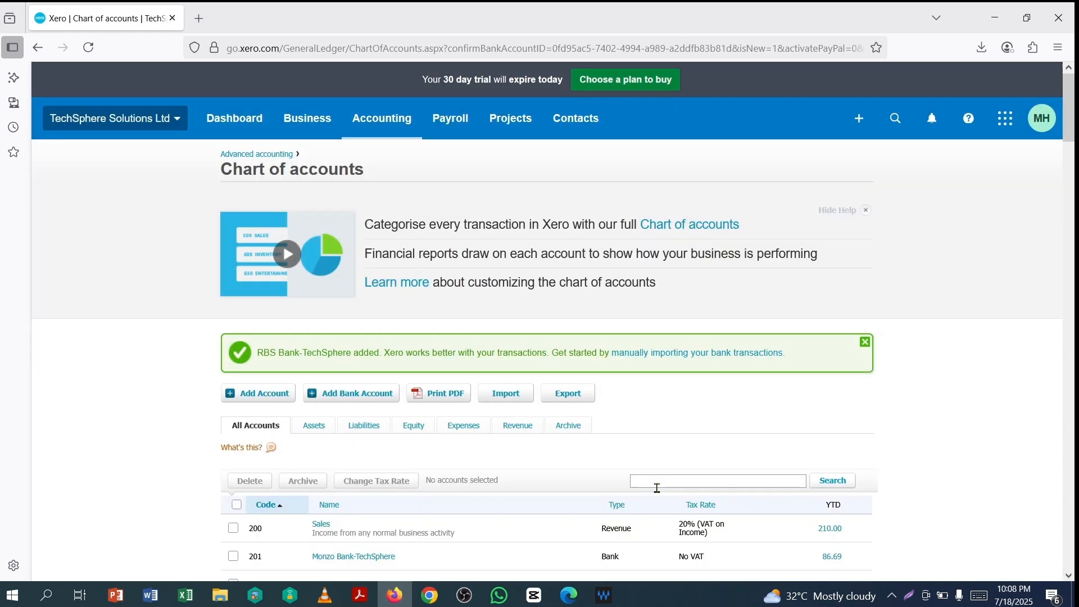
scroll(686, 421, "down", 4)
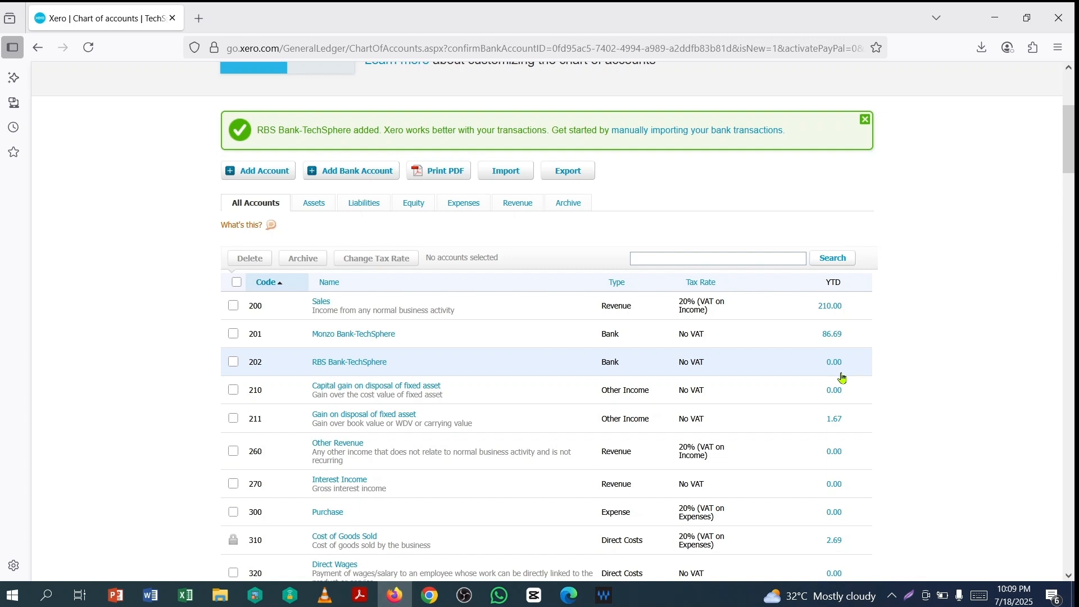
scroll(851, 371, "up", 4)
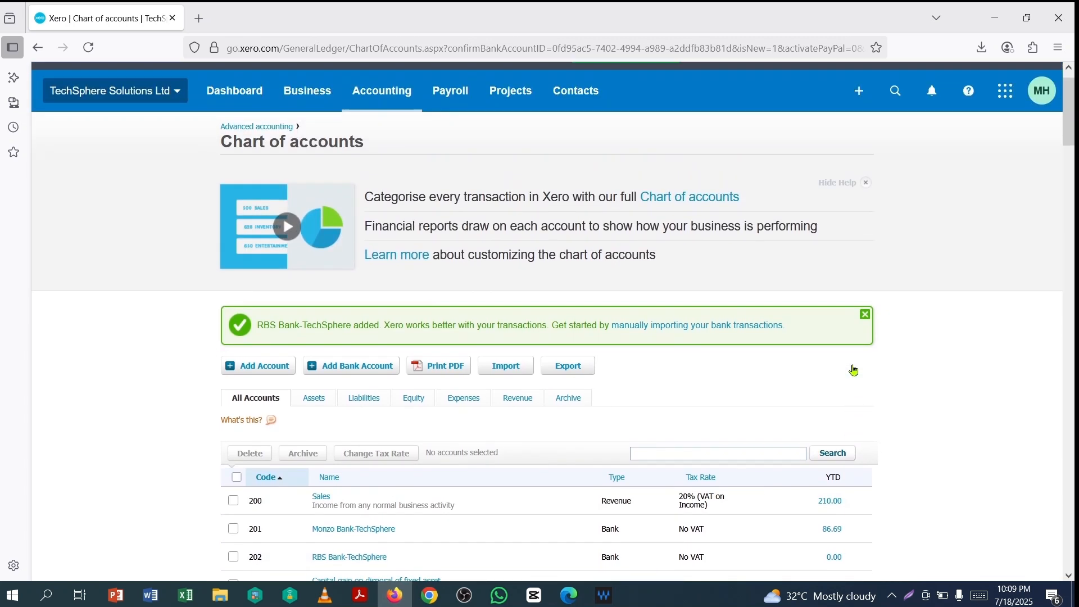
scroll(853, 369, "up", 1)
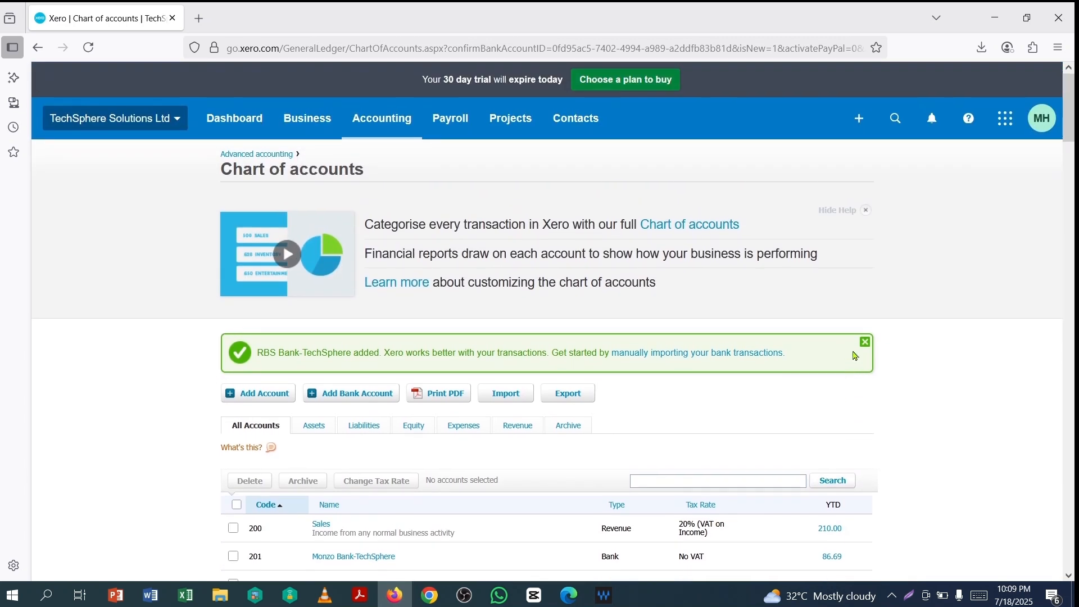
- Start a Receive money transaction on RBS Bank-TechSphere dated 1 Oct 2022
left_click(859, 121)
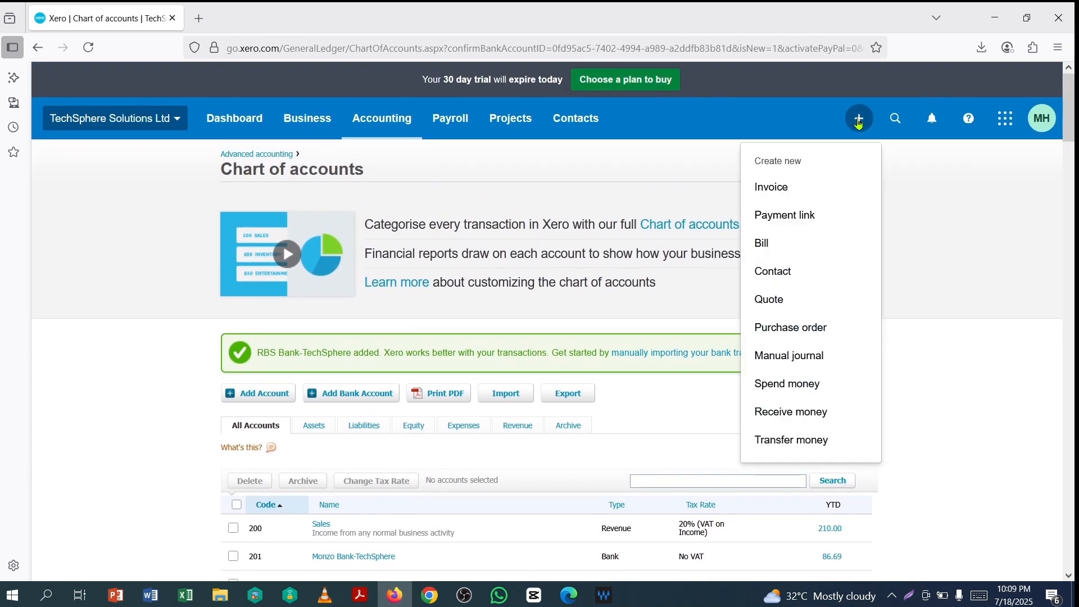
left_click(793, 417)
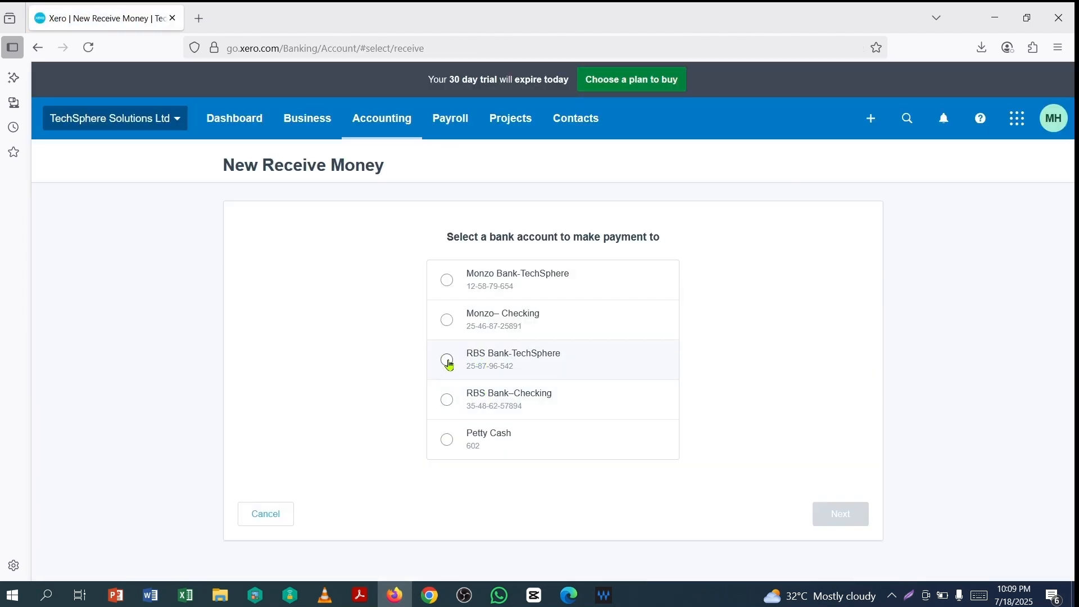
left_click(448, 360)
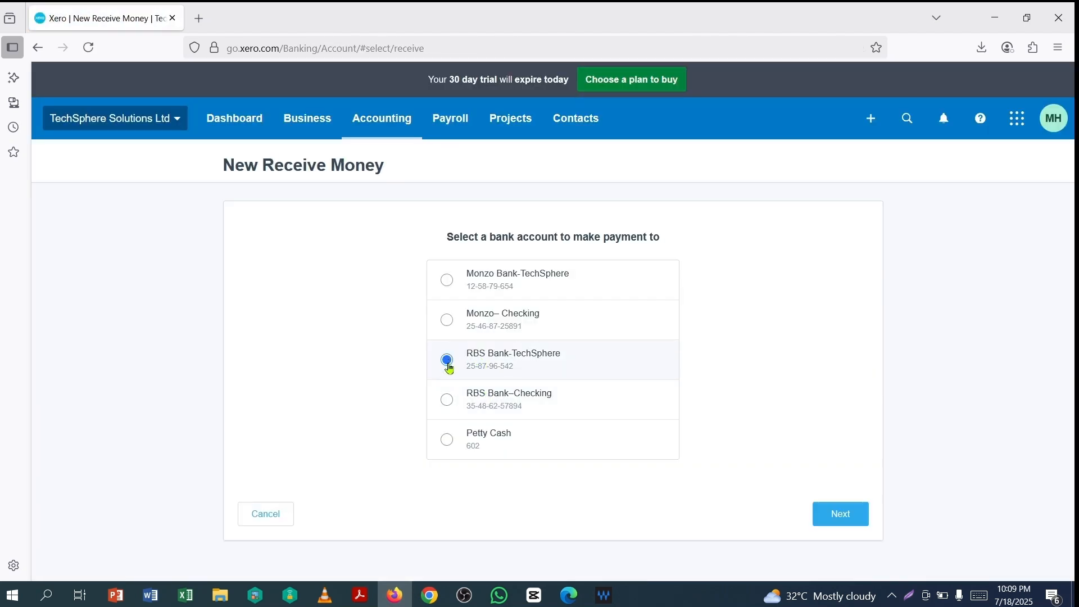
left_click(846, 519)
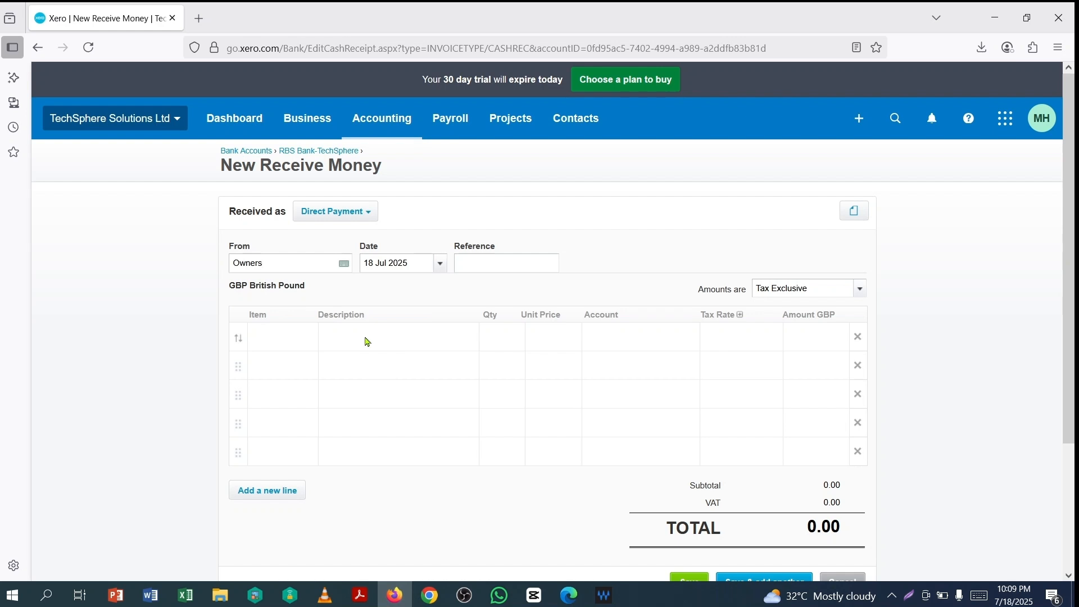
left_click(440, 263)
left_click(449, 385)
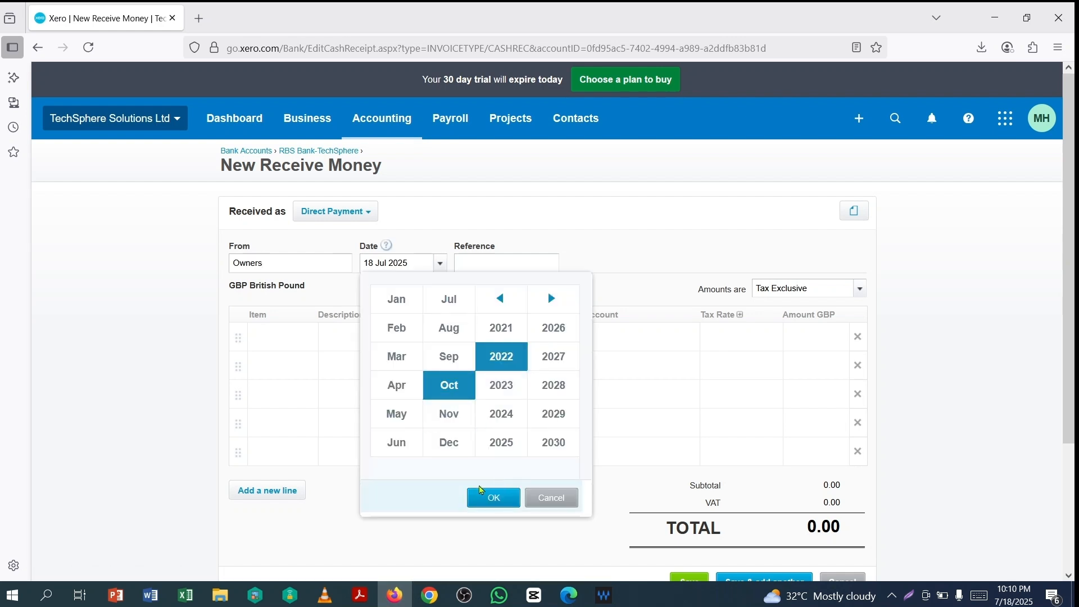
left_click(489, 504)
left_click(571, 337)
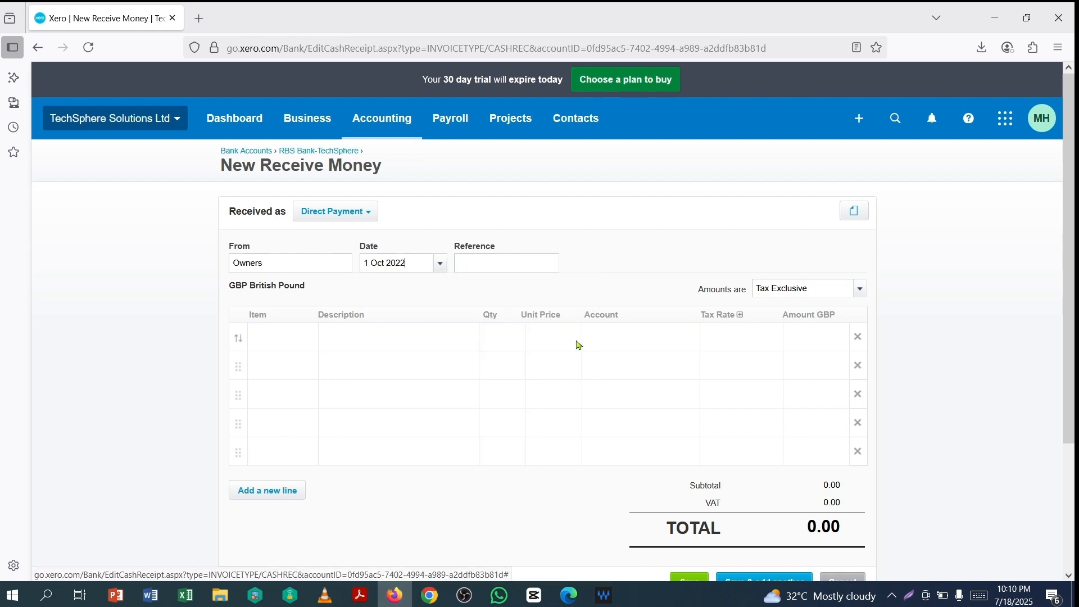
- Add line 'Opening Balance', qty 1, price 1803.90, coded to 970 - Owner A Funds Introduced, and save
left_click(342, 335)
type("Opening Balance")
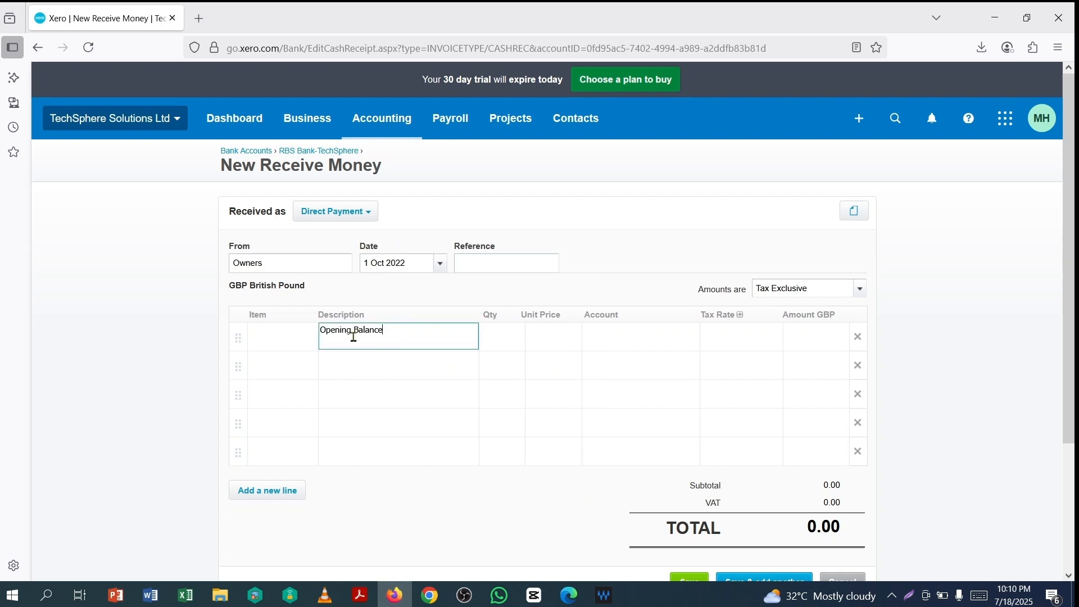
key("Tab")
key("Tab")
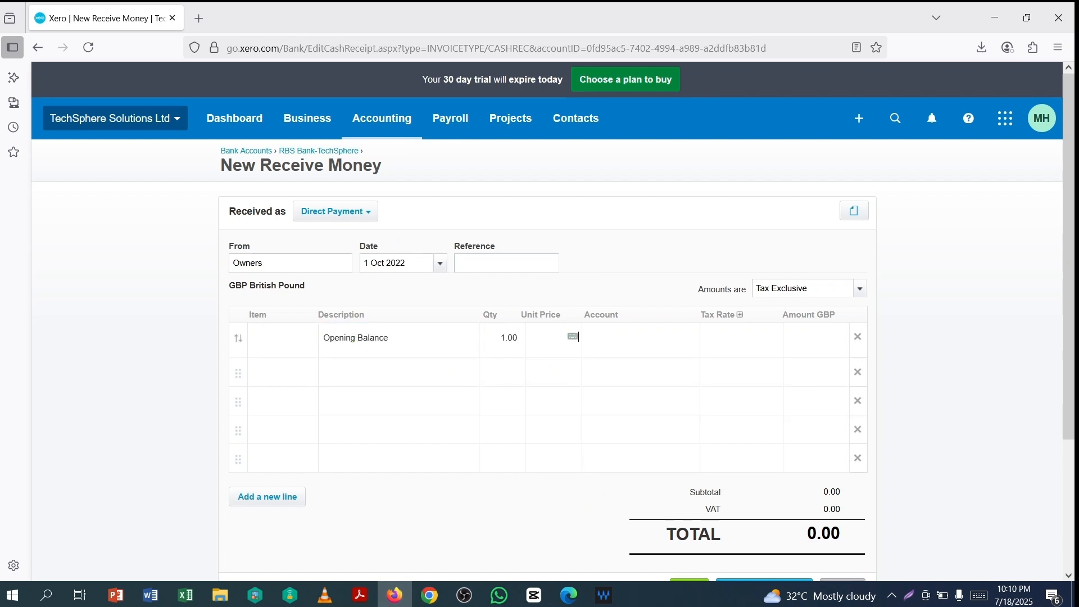
type("1803.90")
key("Tab")
left_click(689, 339)
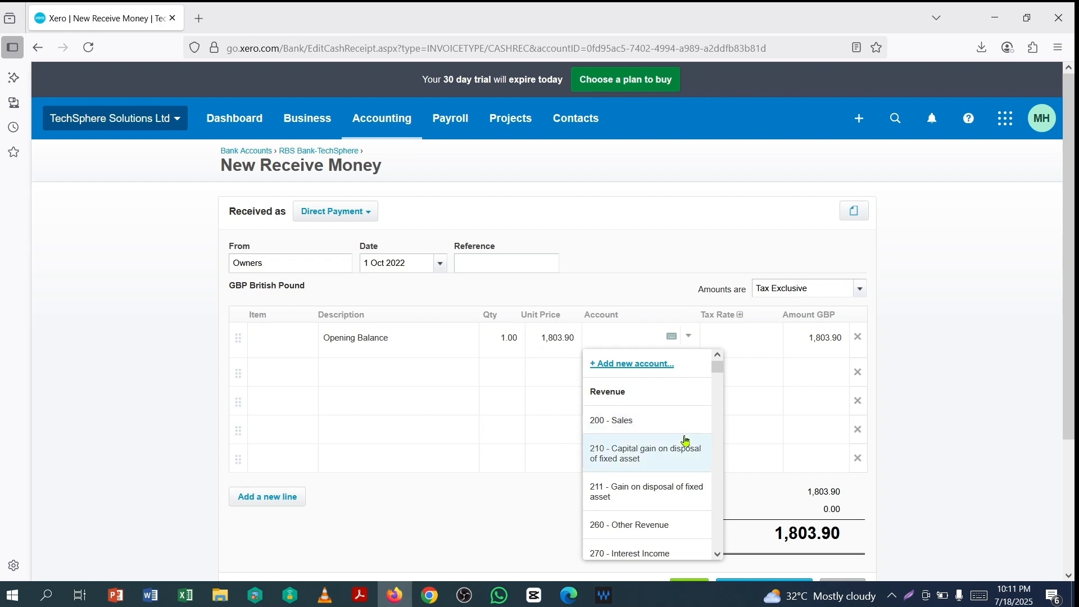
scroll(669, 472, "down", 5)
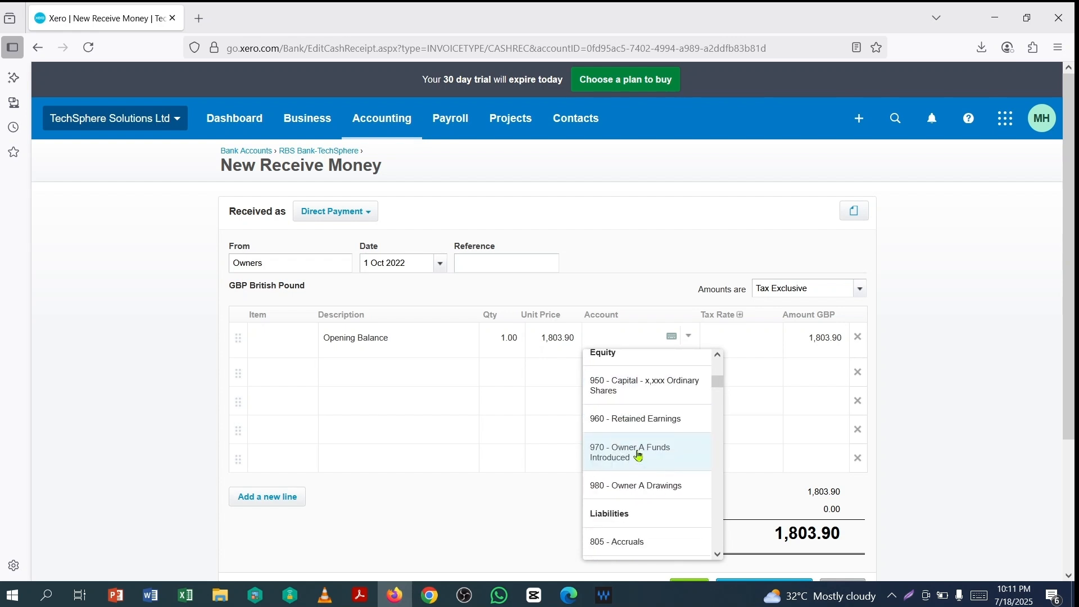
left_click(638, 455)
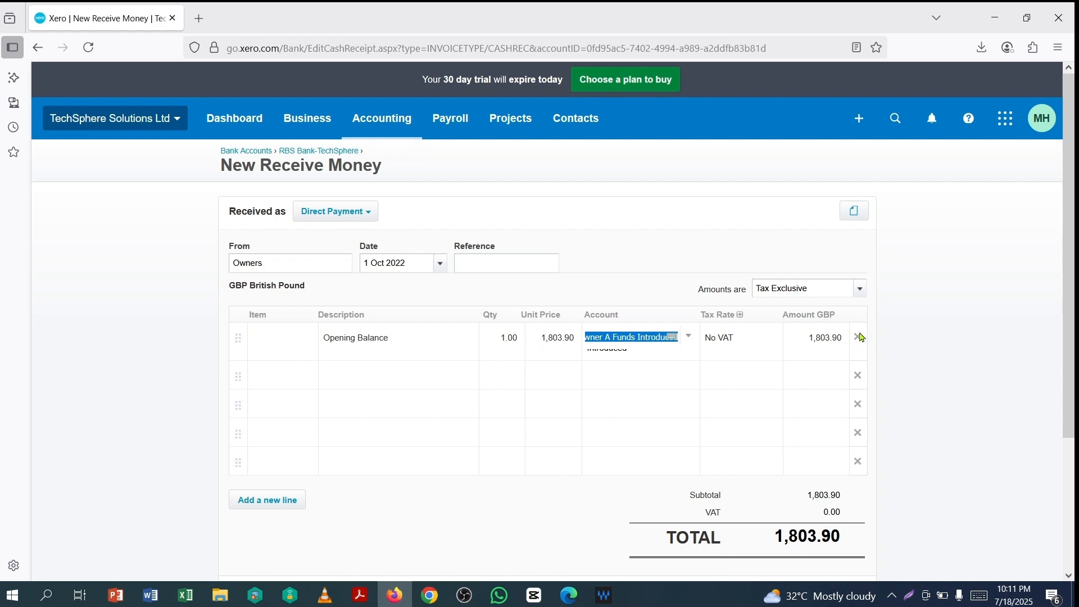
scroll(937, 315, "down", 1)
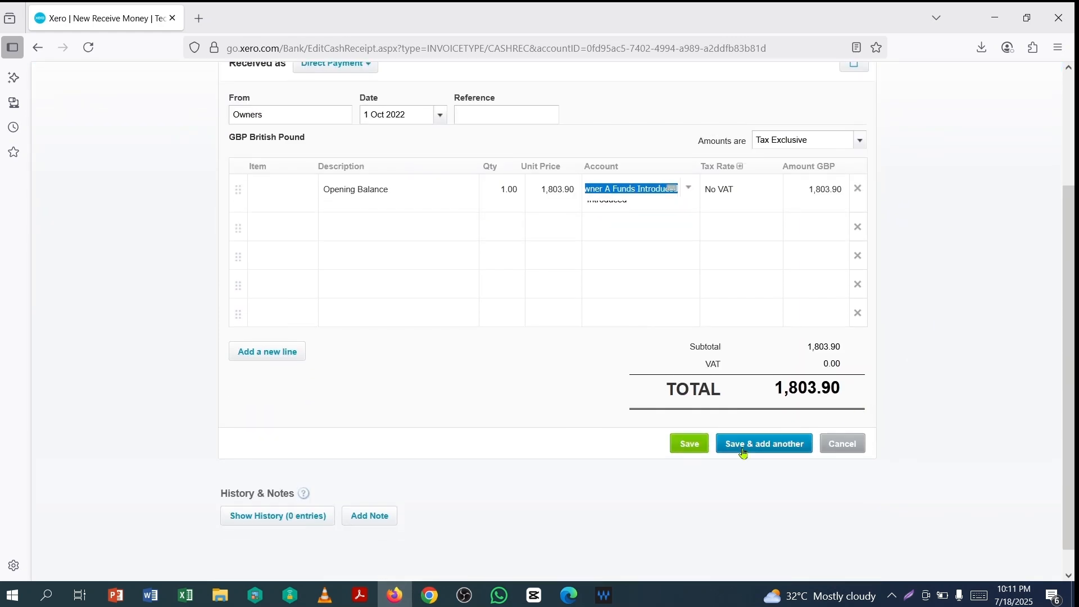
left_click(691, 444)
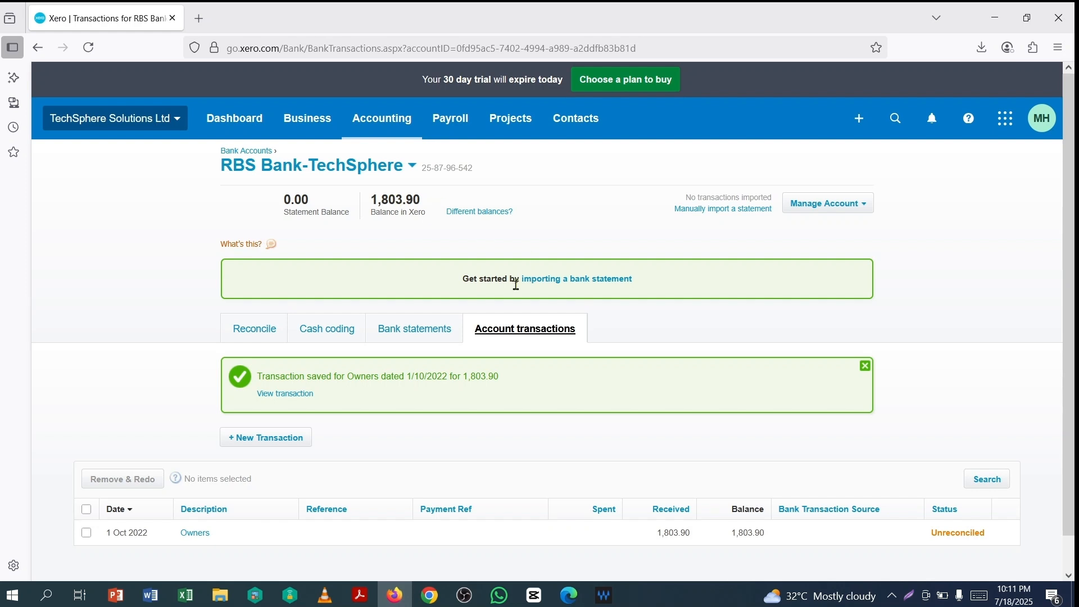
- Mark the 1,803.90 Owners receipt as reconciled and return to RBS Bank-TechSphere
scroll(680, 508, "down", 1)
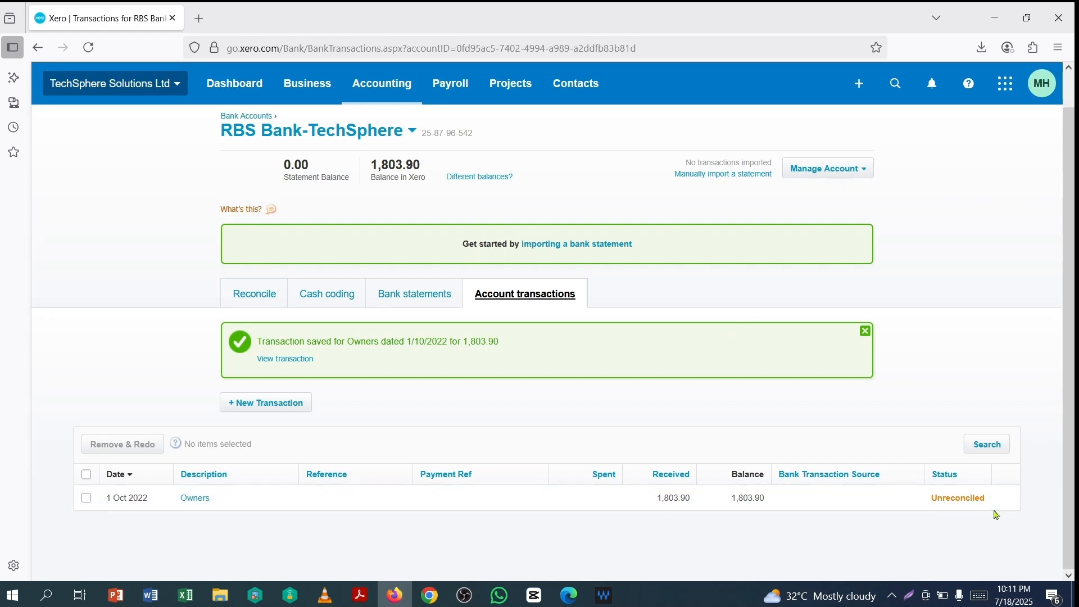
left_click(965, 504)
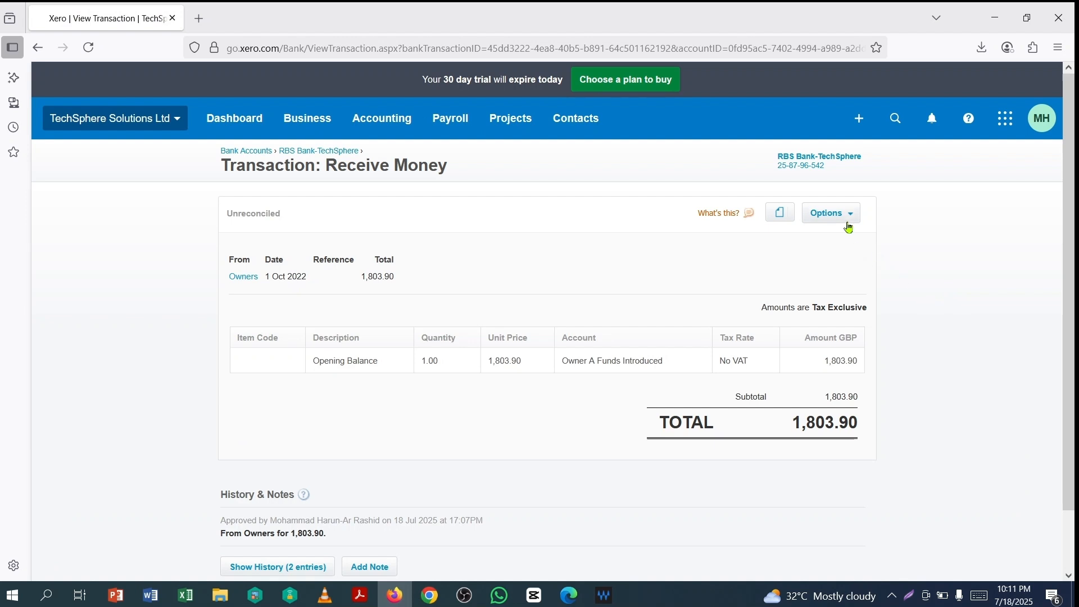
left_click(848, 217)
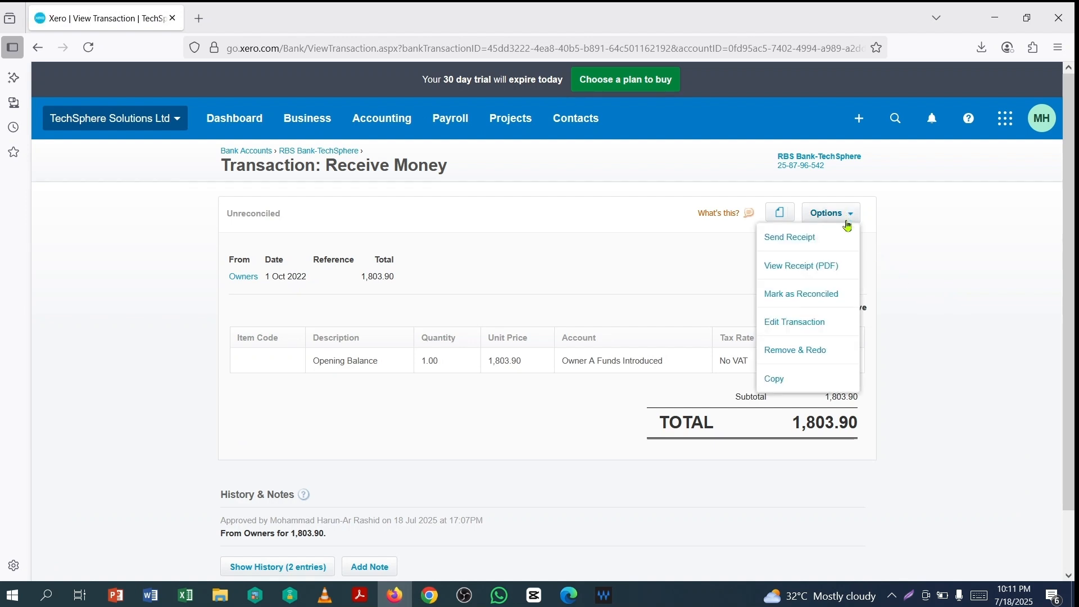
left_click(793, 301)
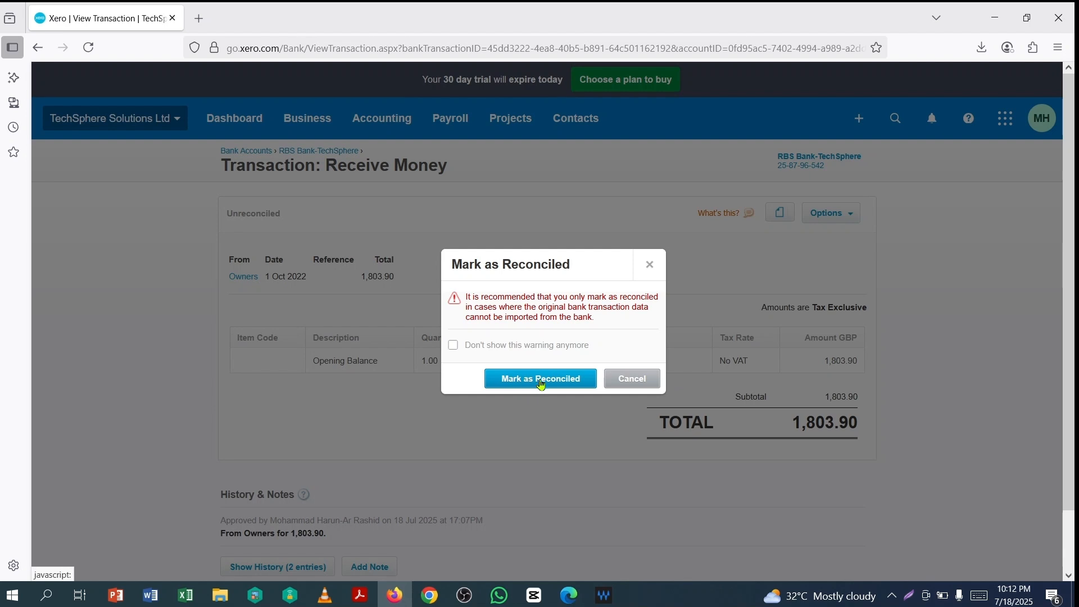
left_click(541, 378)
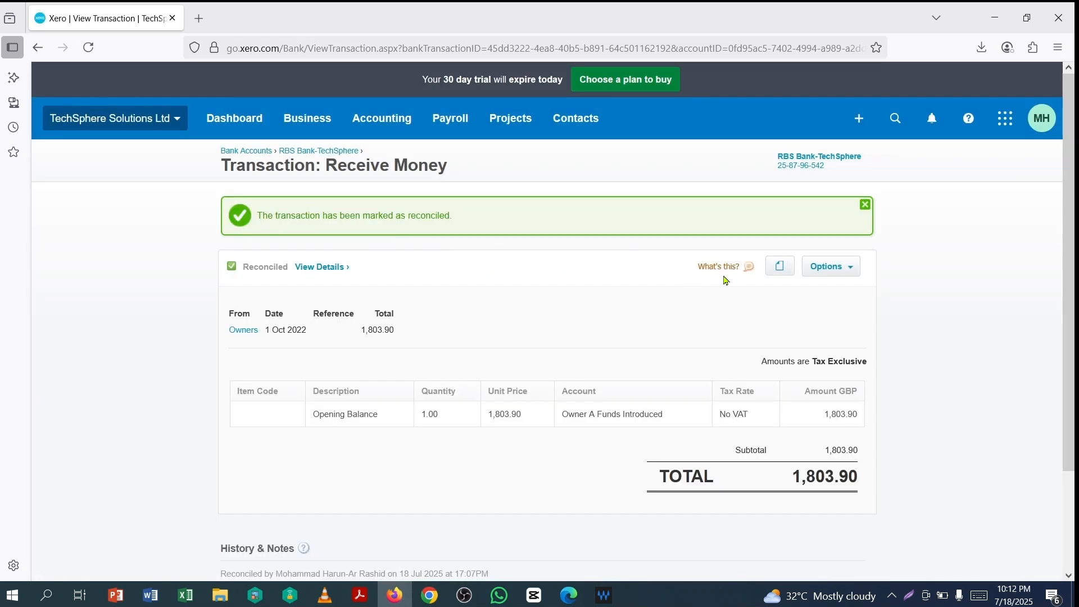
left_click(331, 152)
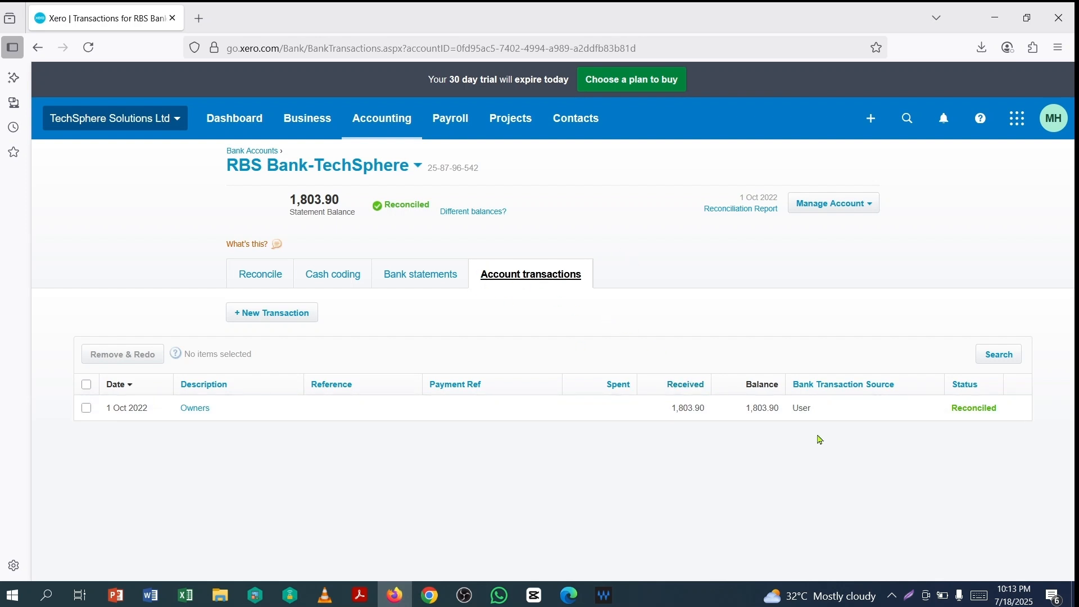
- From the Bank statements tab, choose Manage Account > Import a Statement
left_click(420, 281)
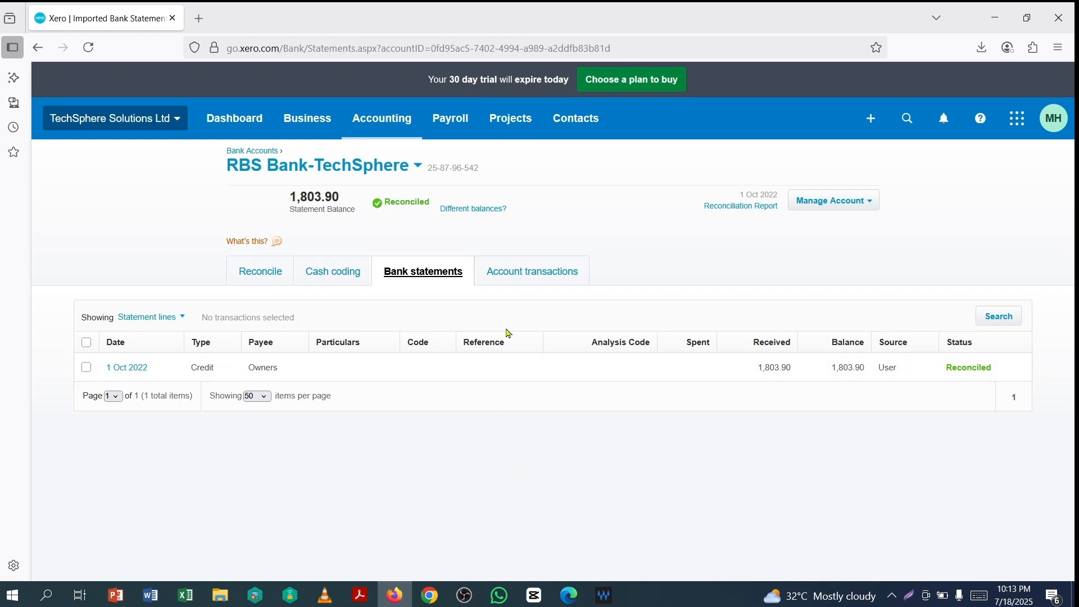
left_click(871, 207)
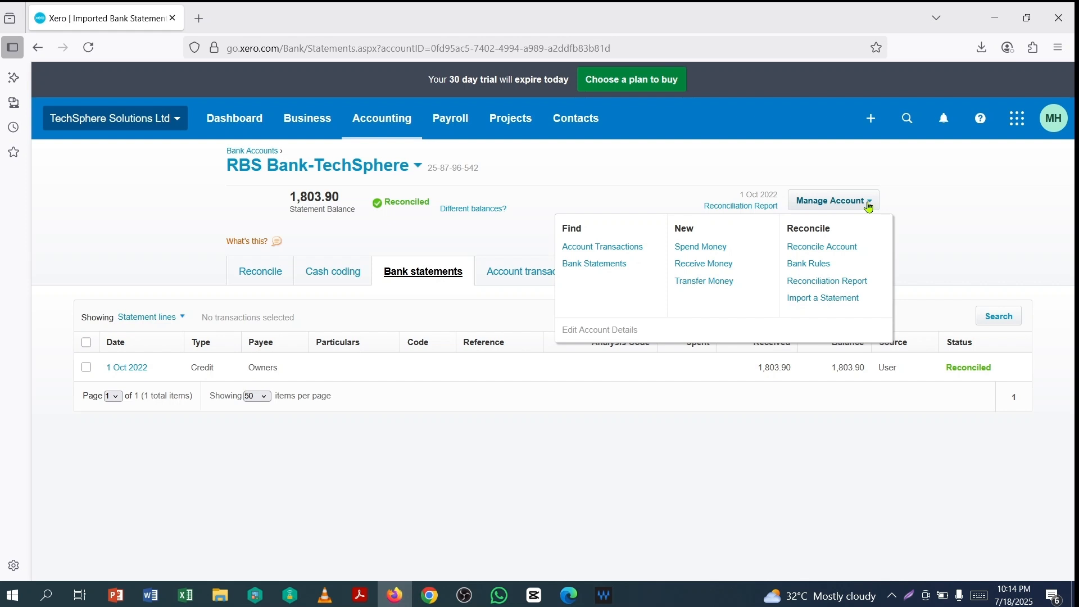
left_click(817, 301)
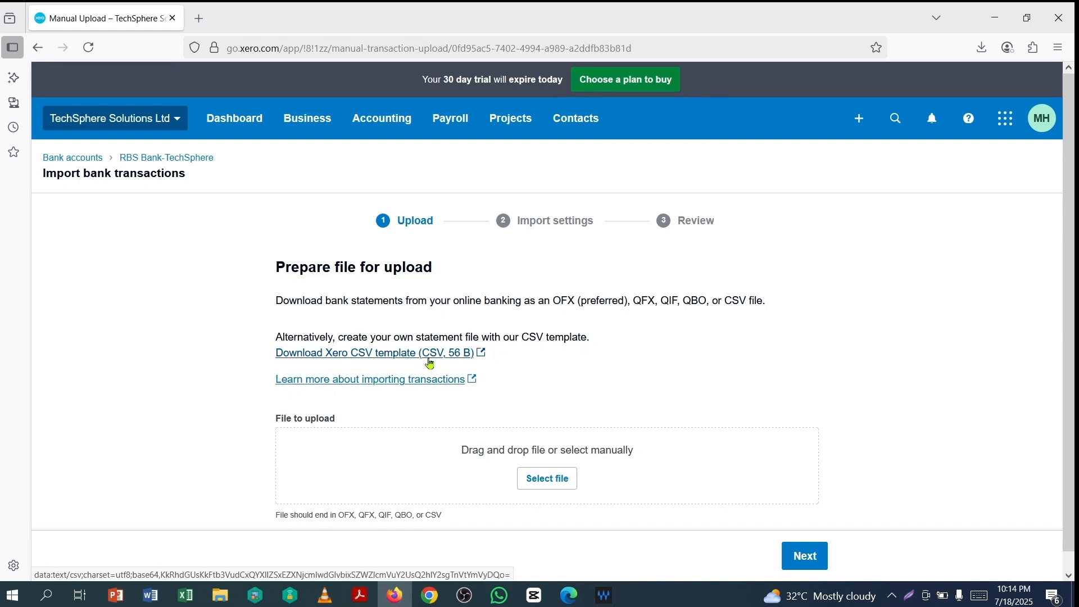
- Check the RBS statement PDF's transactions in Acrobat, then return to Firefox
left_click(360, 595)
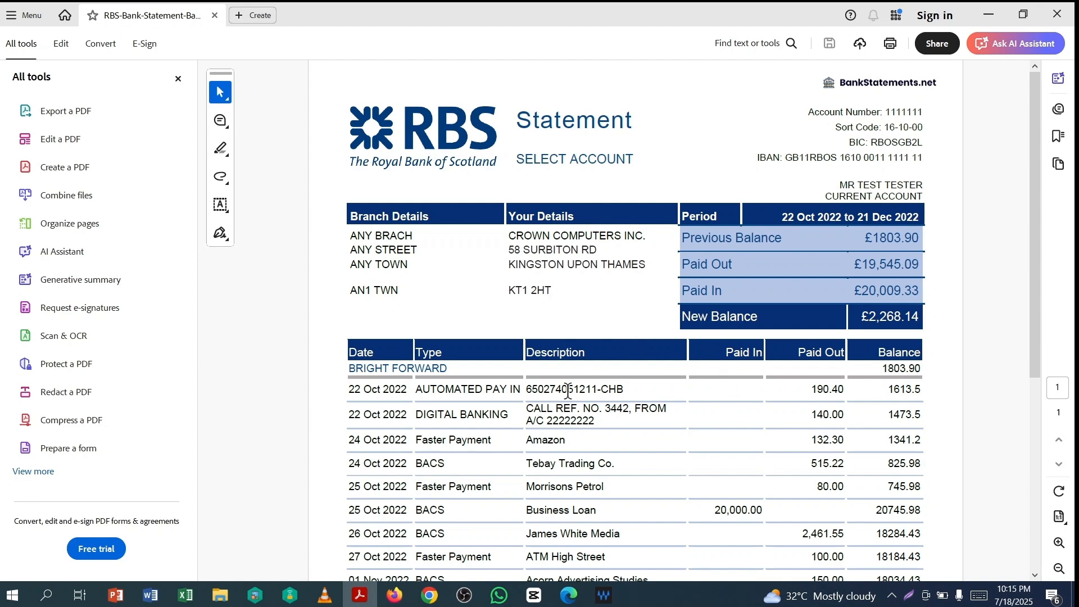
left_click(393, 597)
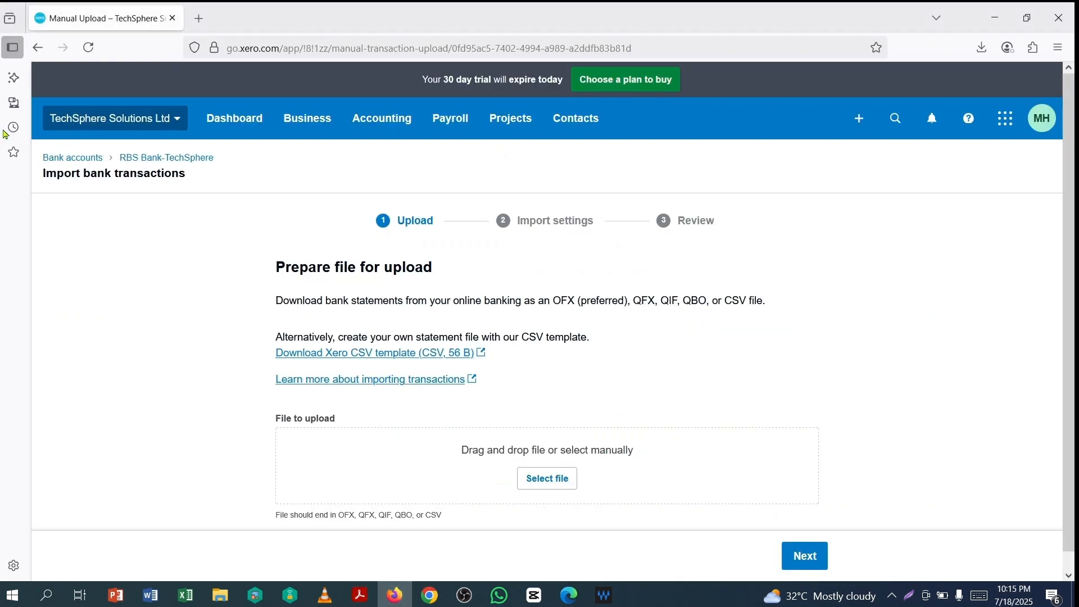
- In a new Firefox tab, search Google for 'pdf to csv'
left_click(199, 20)
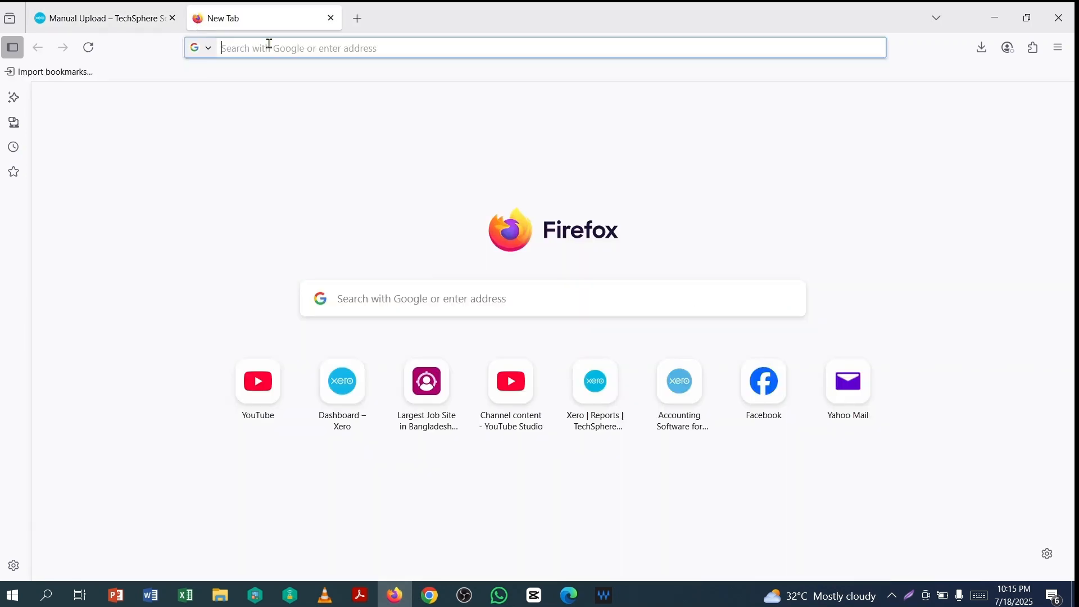
type("pd")
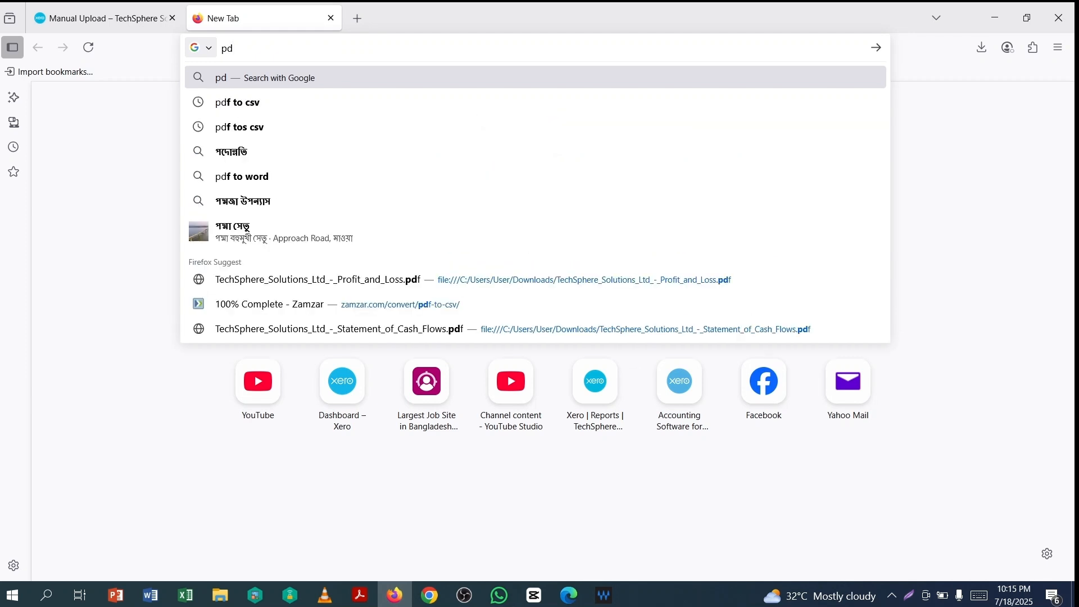
type("f")
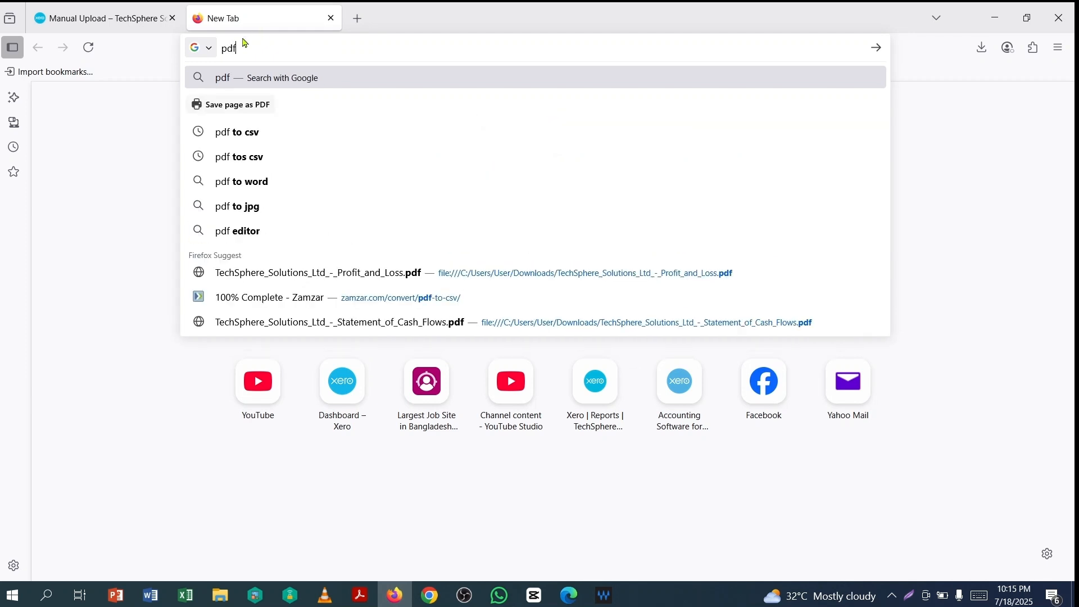
left_click(238, 138)
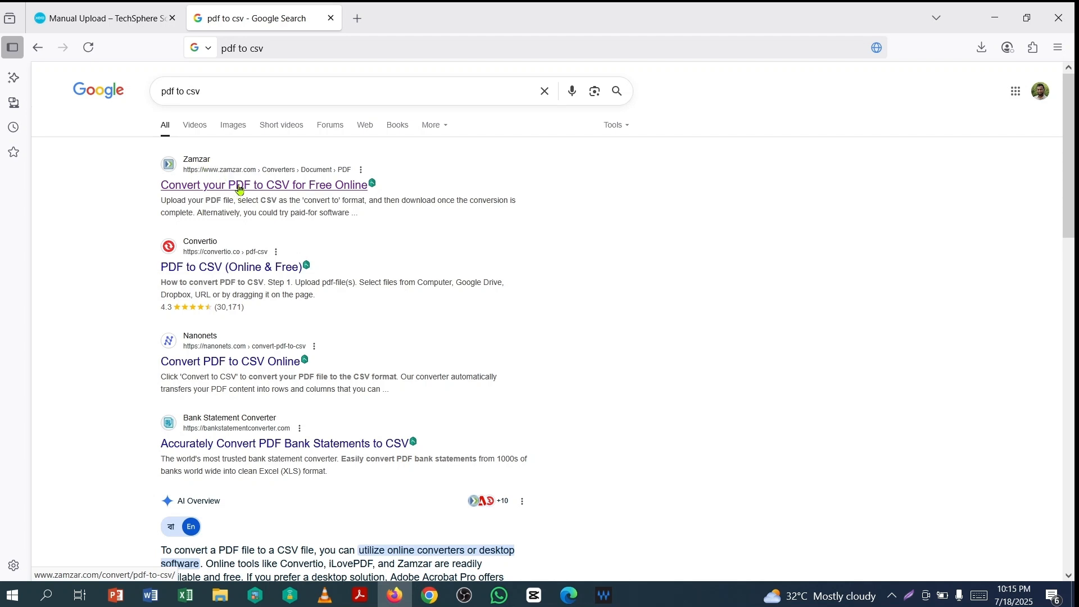
- Upload the RBS statement PDF to Zamzar, convert it to CSV, then download and open it
left_click(240, 191)
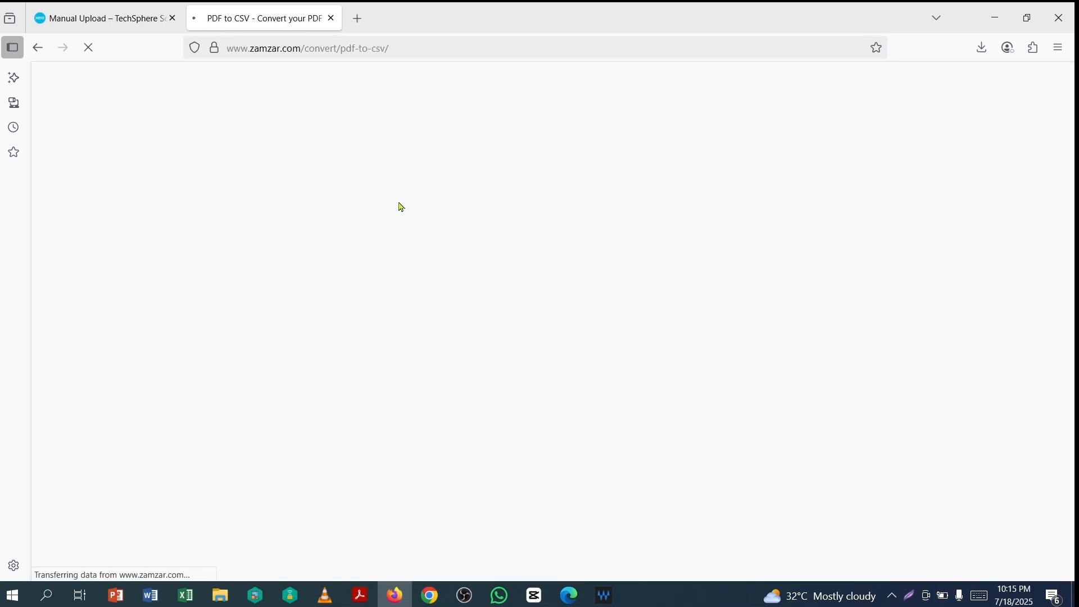
left_click(360, 330)
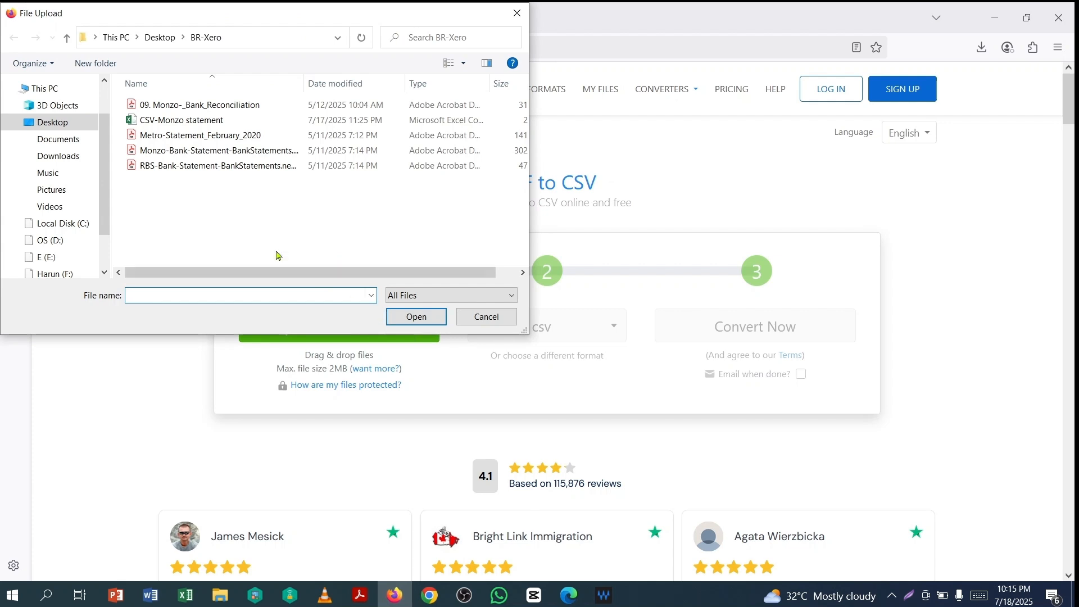
left_click(185, 166)
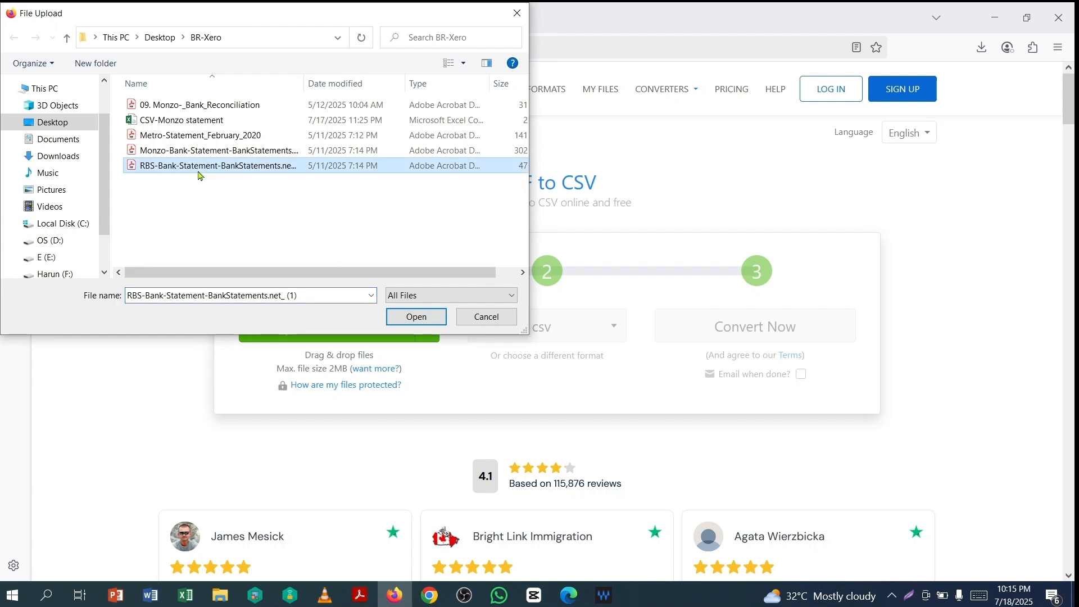
left_click(416, 317)
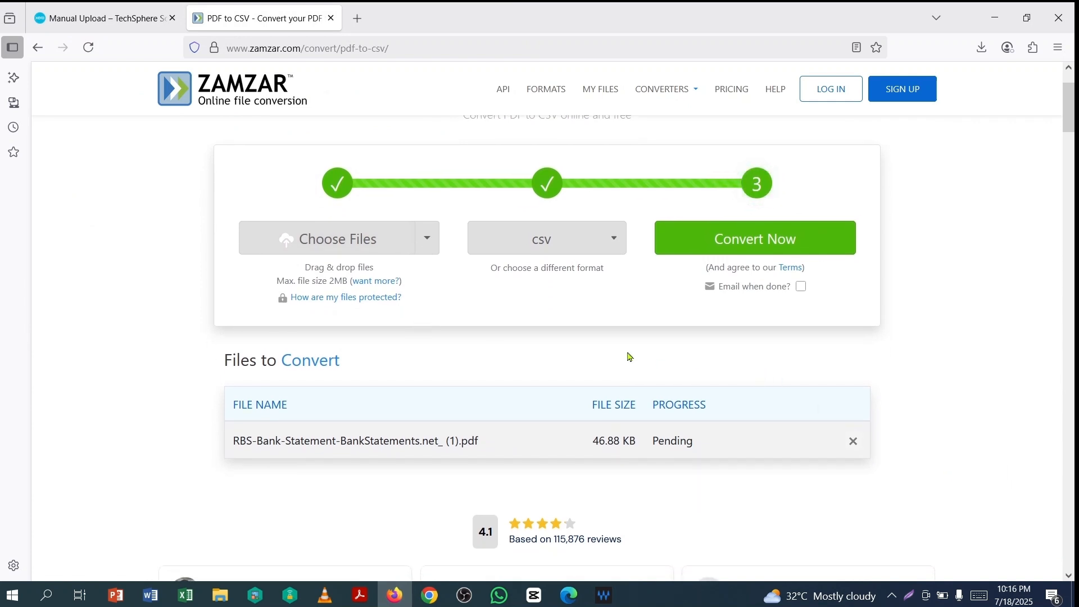
left_click(758, 245)
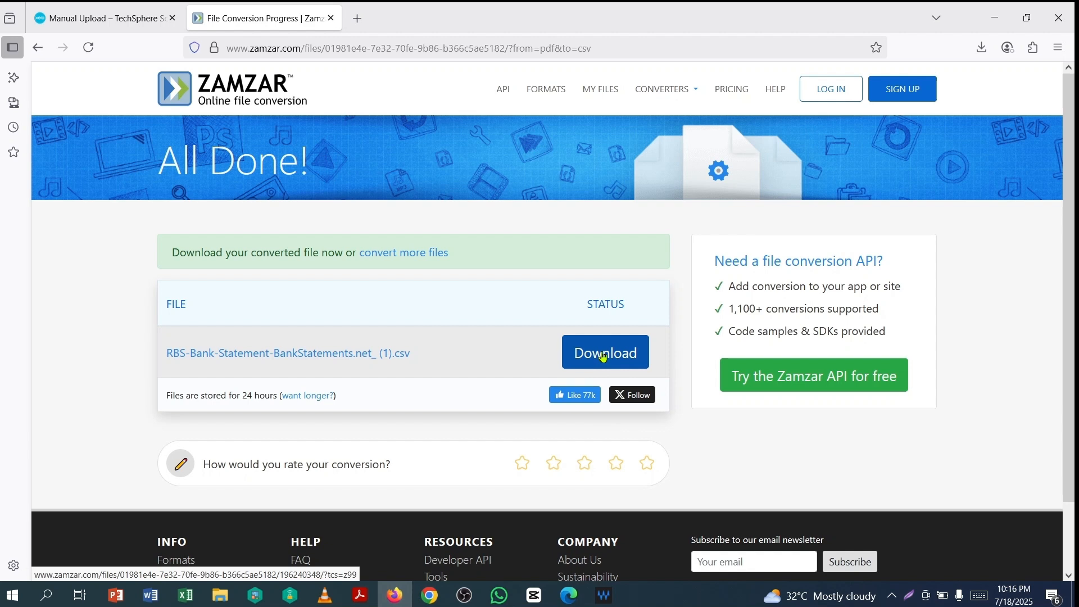
left_click(603, 356)
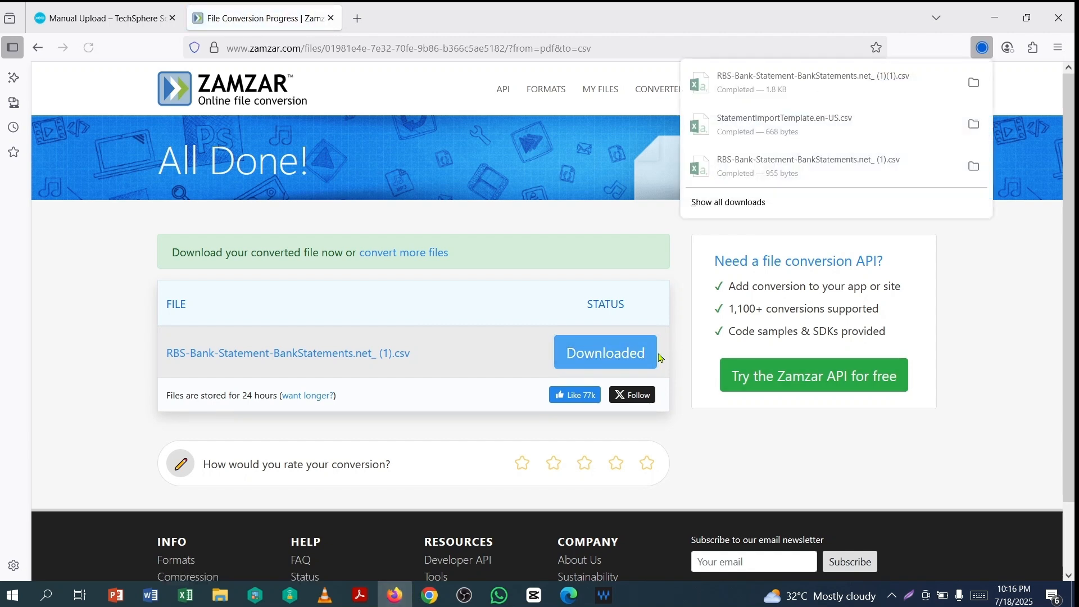
left_click(751, 91)
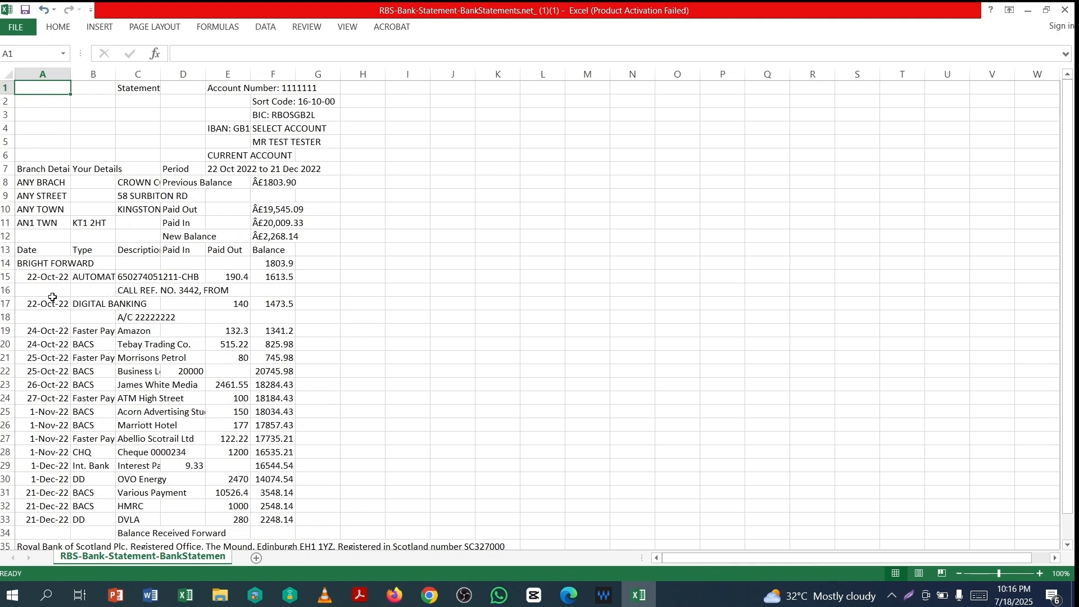
- Delete header rows 1–12 above the transaction table
scroll(38, 279, "down", 2)
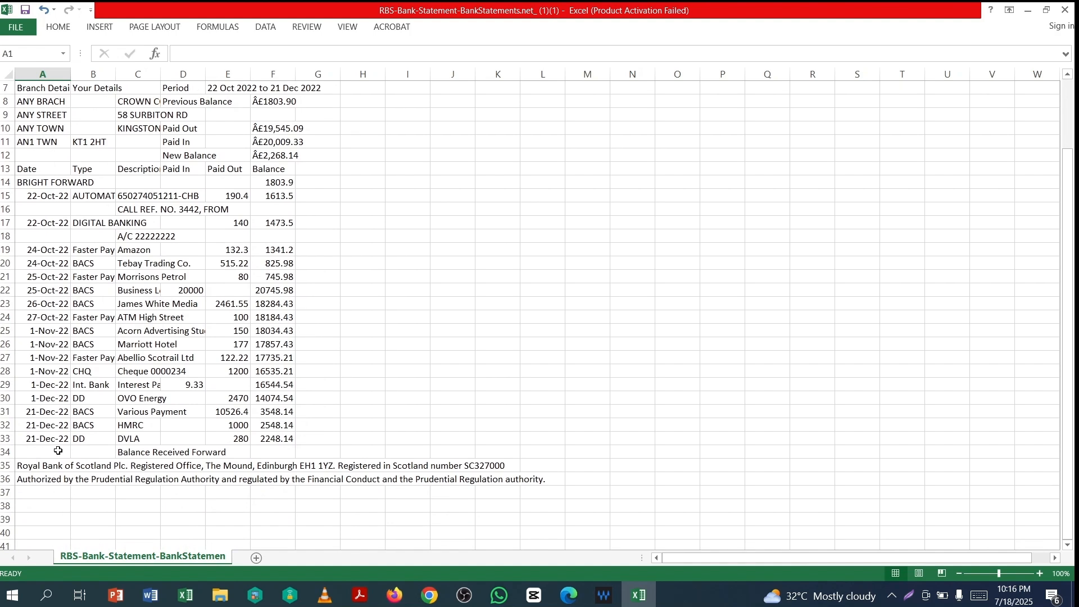
scroll(334, 402, "up", 2)
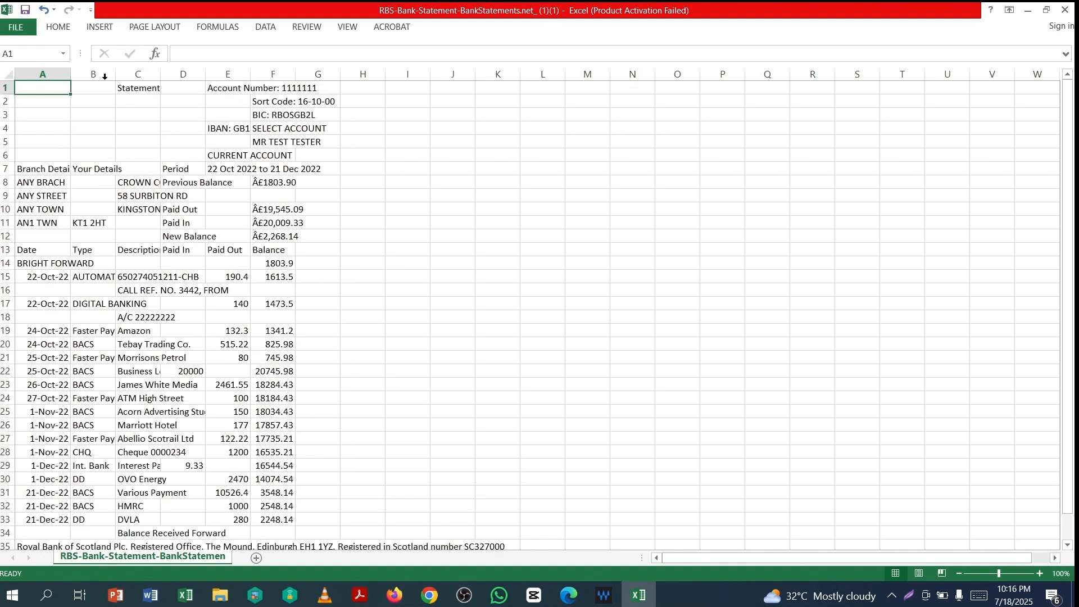
left_click_drag(6, 88, 13, 235)
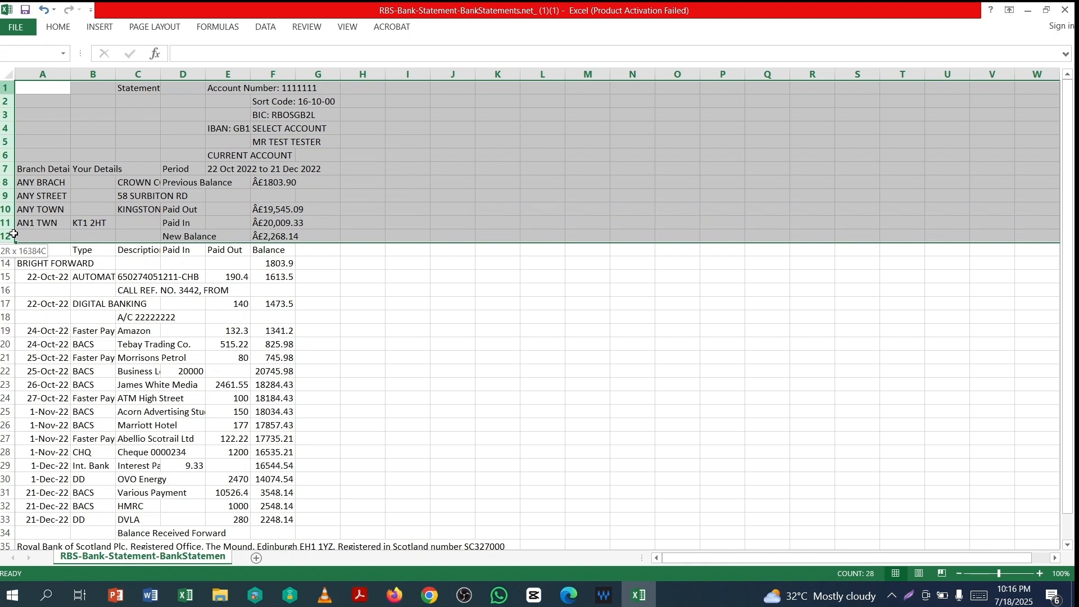
right_click(211, 138)
left_click(255, 256)
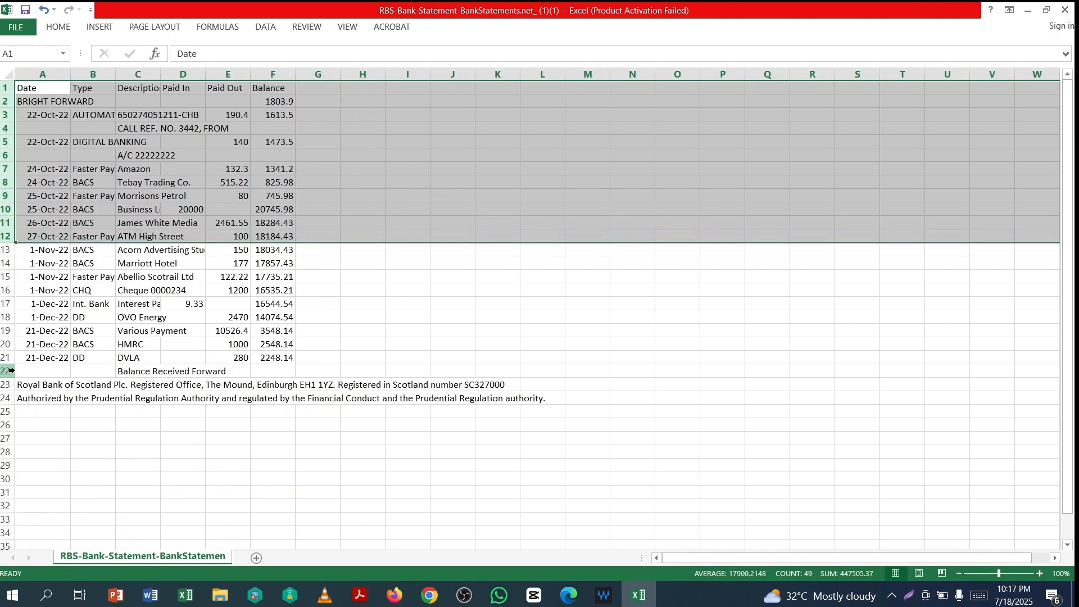
- Delete footer rows 22–24 below the transactions
left_click_drag(3, 371, 9, 399)
right_click(224, 394)
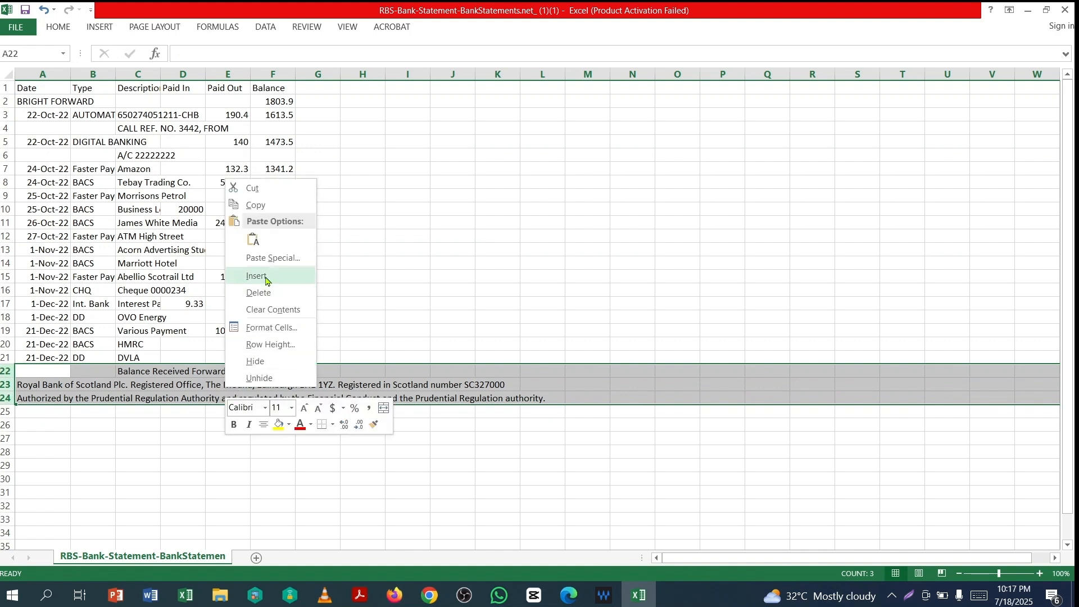
left_click(259, 294)
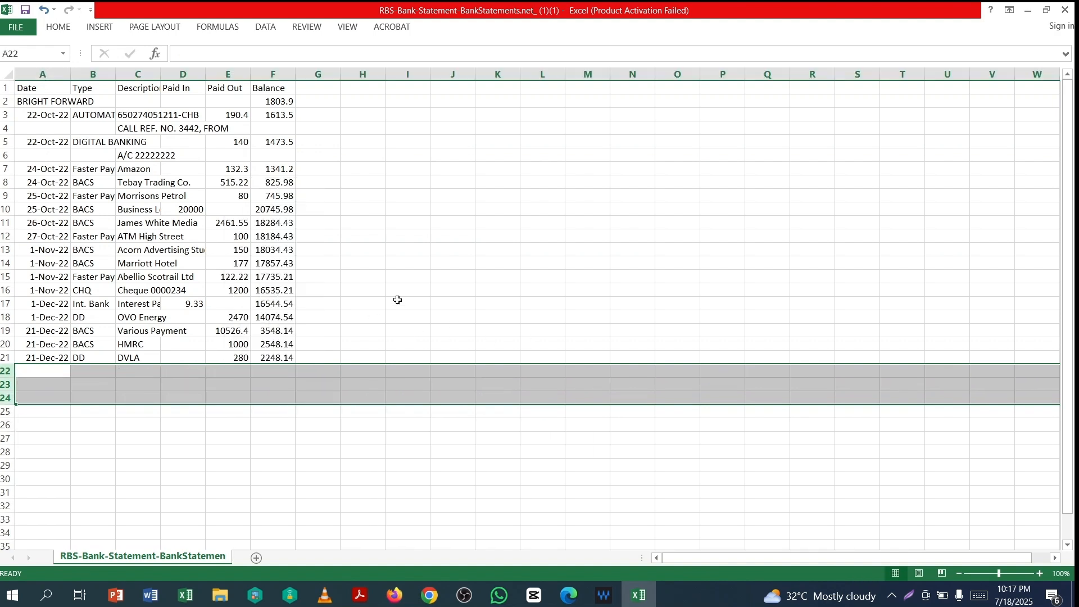
left_click(390, 223)
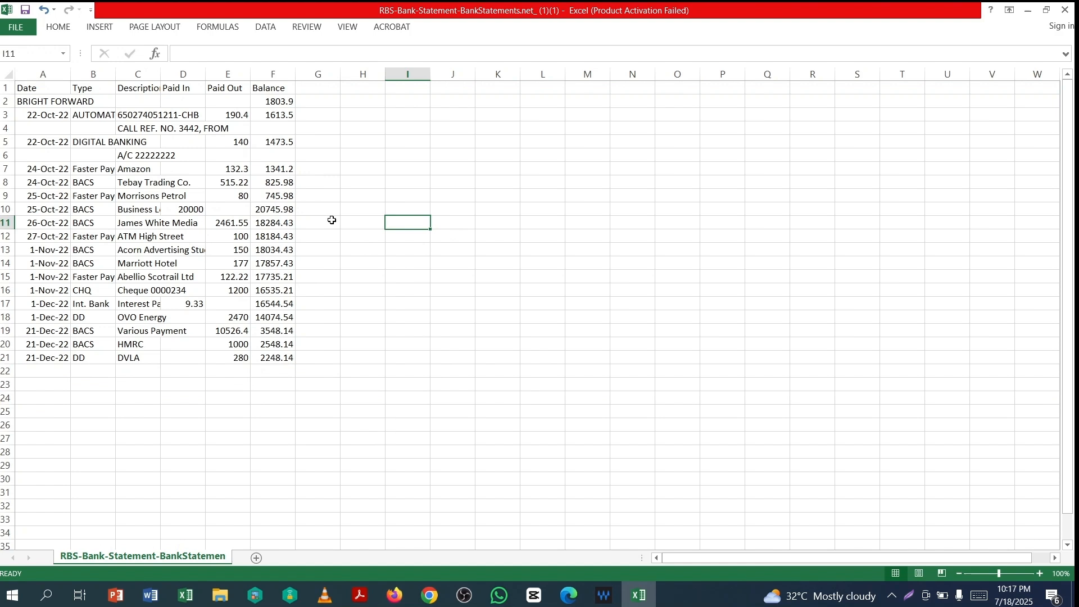
- Delete the BRIGHT FORWARD row so the table starts with 22-Oct-22 transactions
left_click(6, 102)
right_click(7, 102)
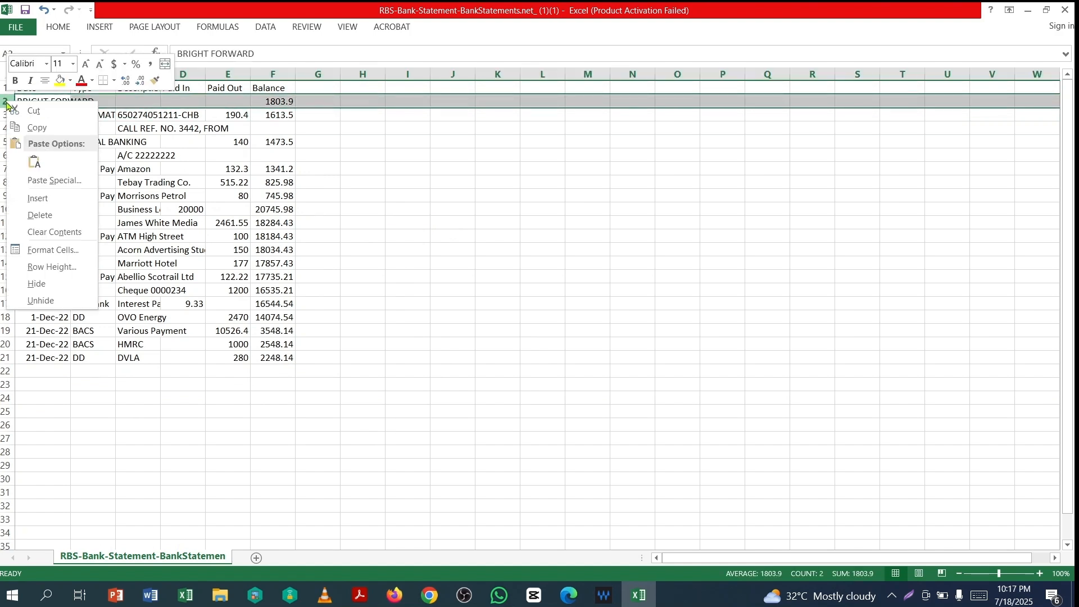
left_click(40, 216)
left_click(415, 223)
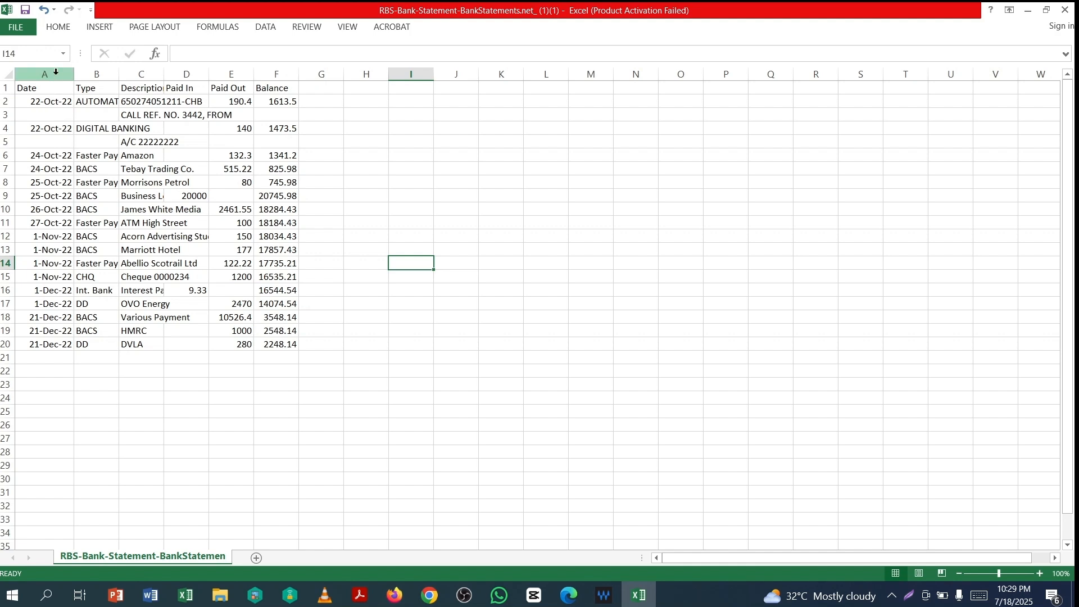
- Format the Date column A as short 3/14/12 (m/d/yy) dates
left_click(56, 72)
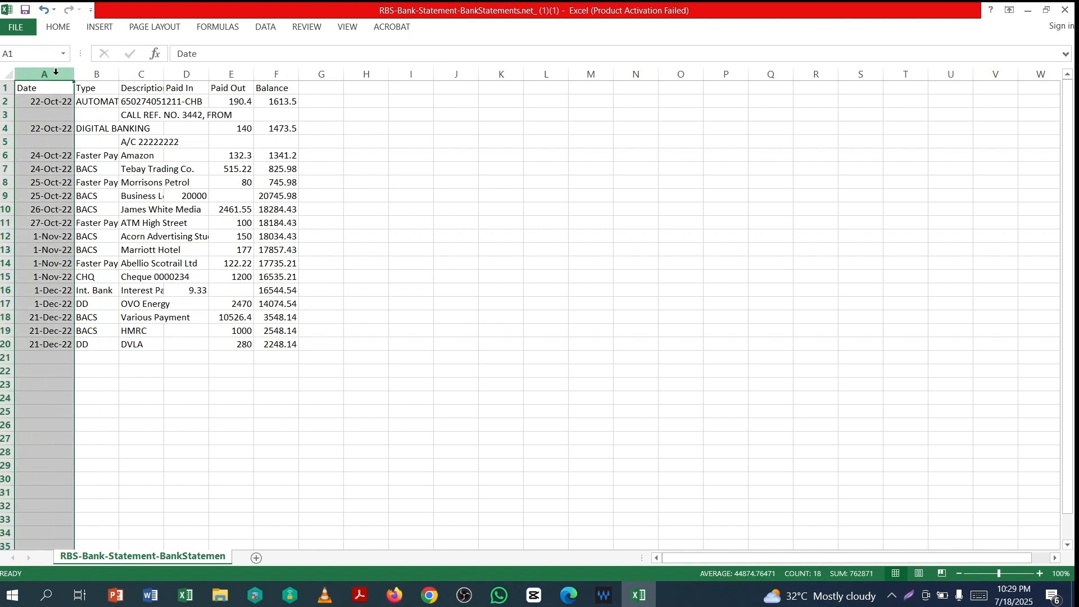
right_click(56, 73)
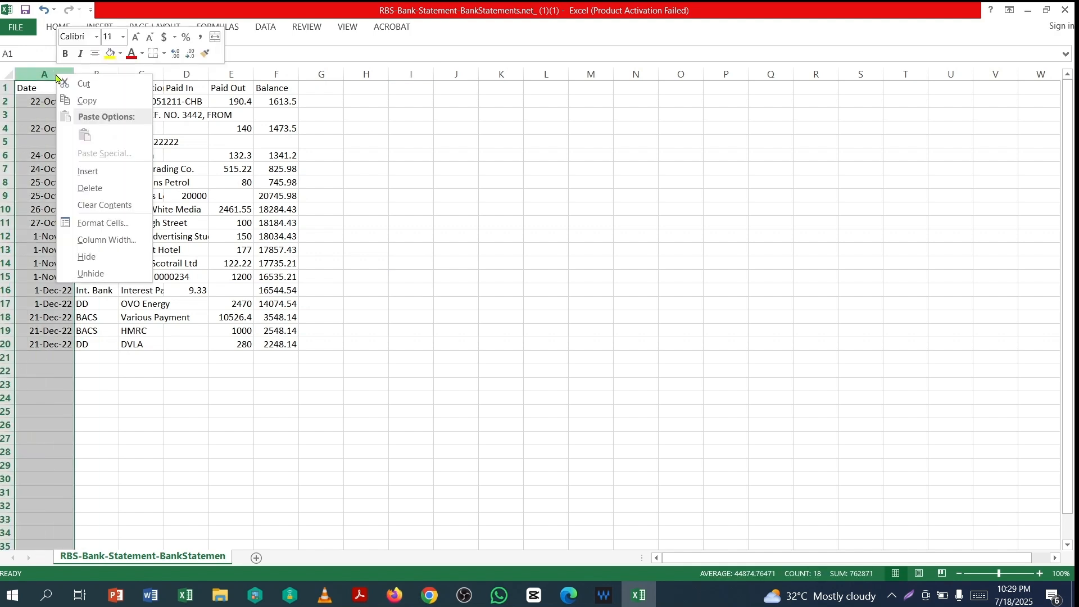
left_click(105, 225)
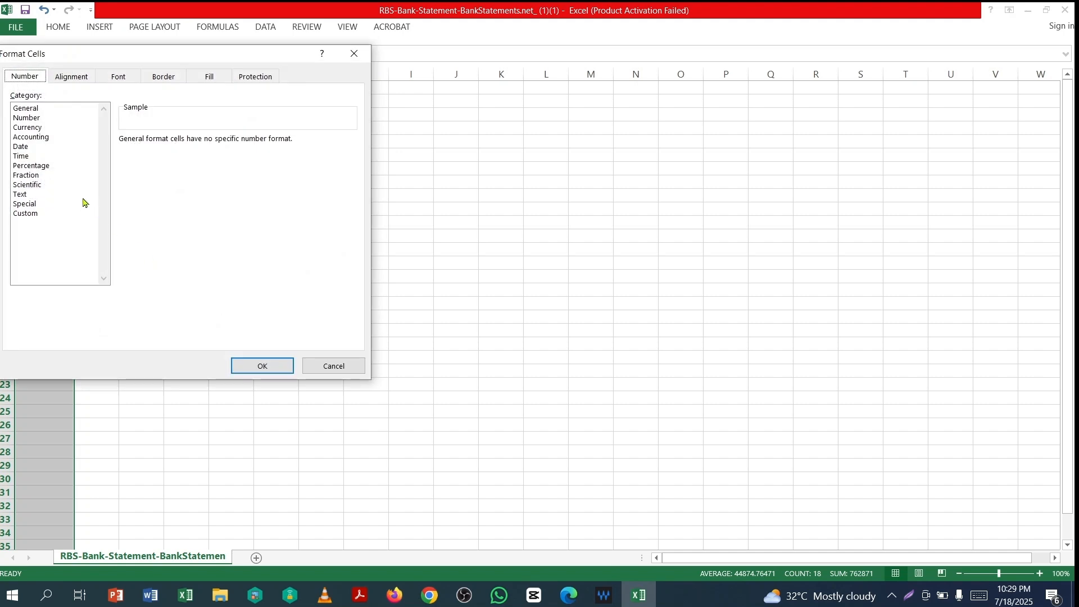
left_click(27, 147)
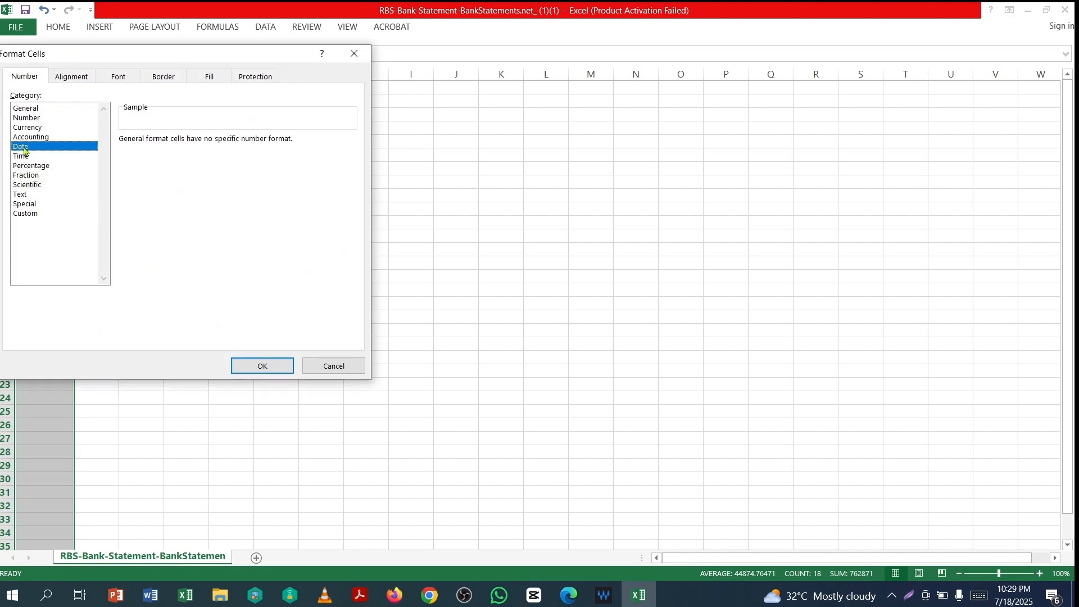
left_click(135, 181)
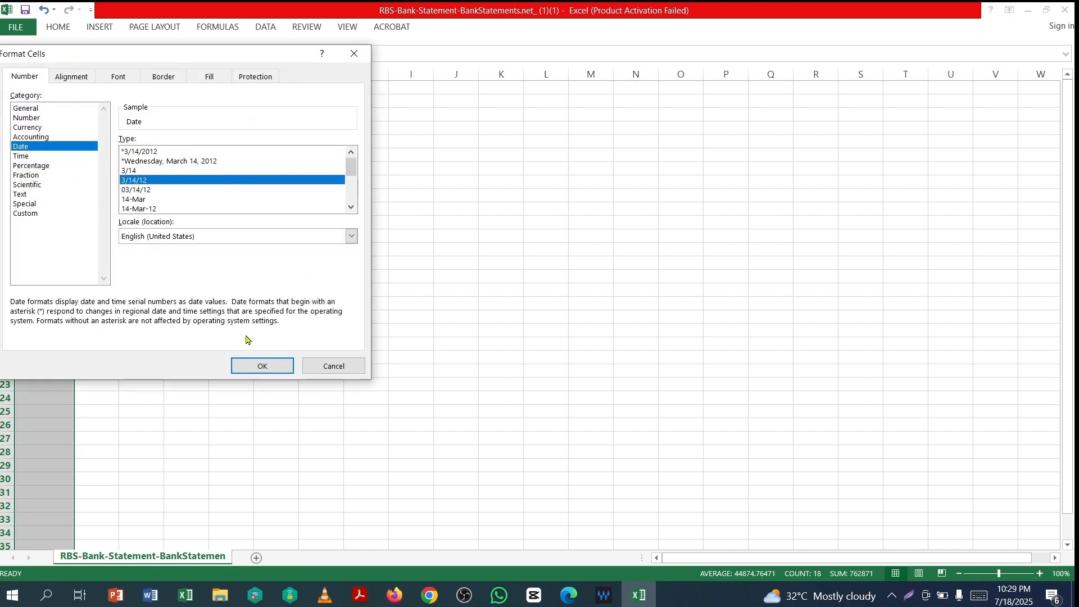
left_click(261, 366)
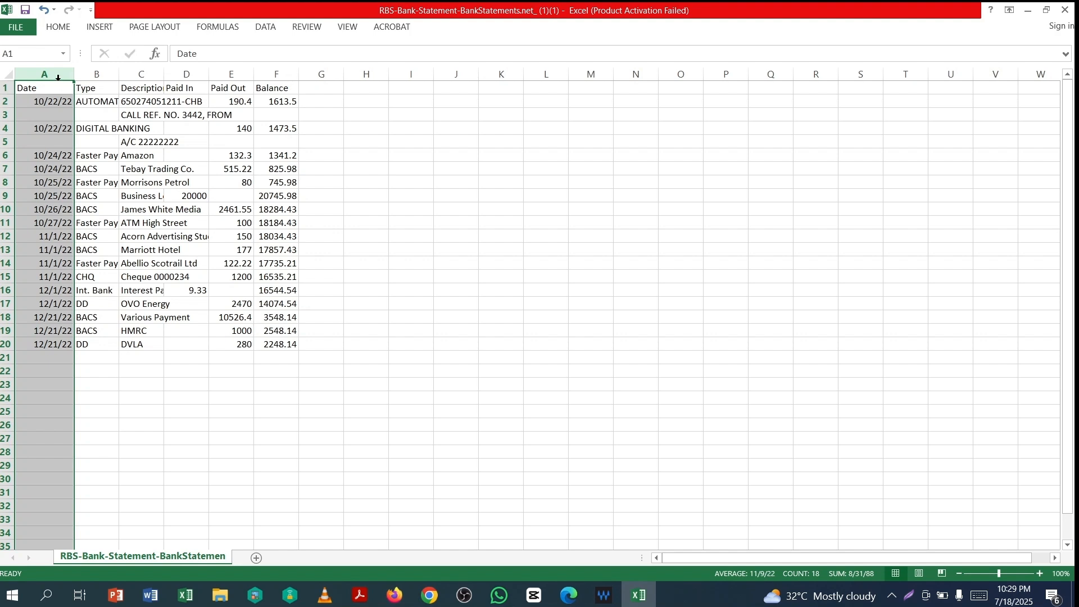
- Autofit columns B and C so the Type and Description text fits
double_click(118, 74)
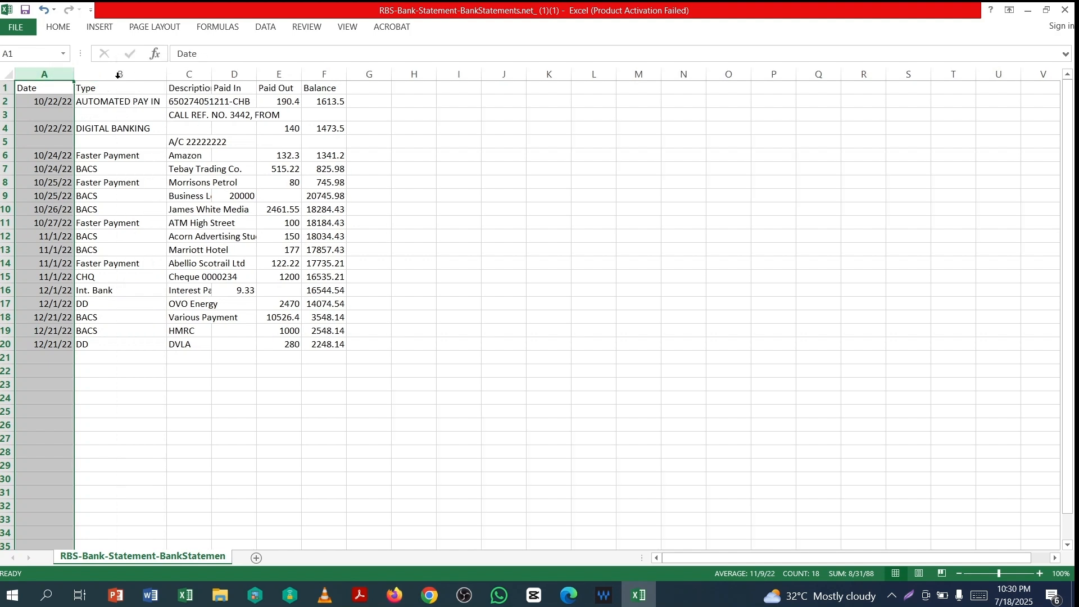
left_click(135, 223)
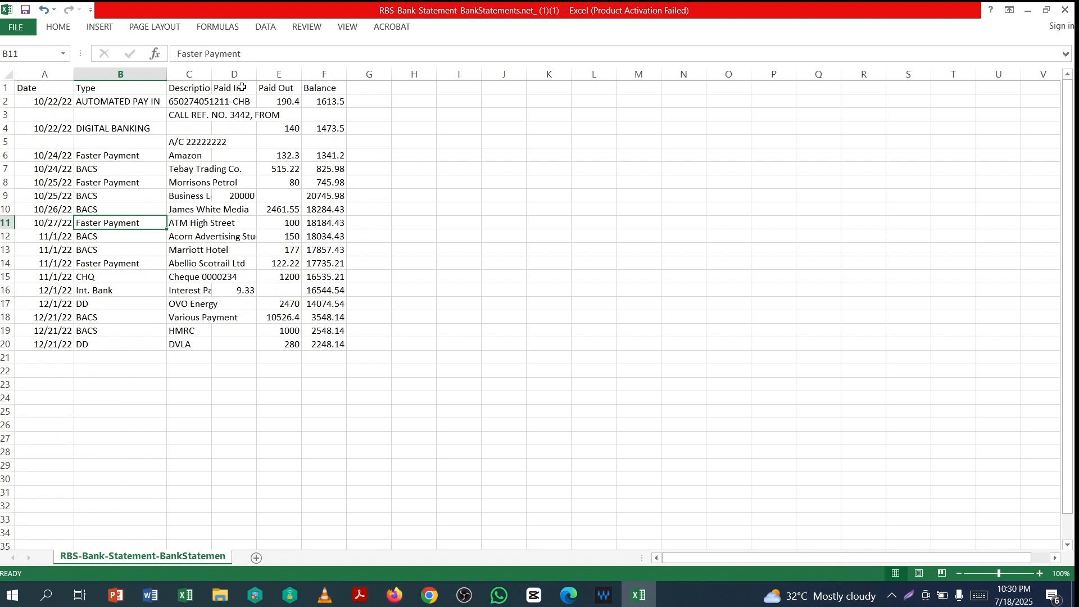
double_click(211, 76)
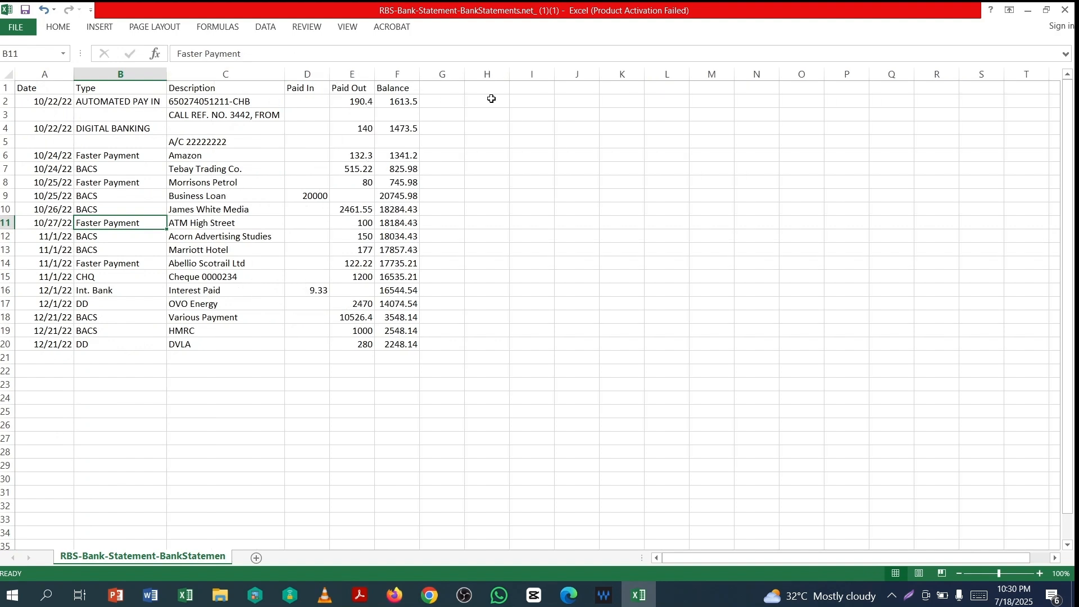
- Insert a blank column D before the Paid In column
left_click(295, 74)
right_click(294, 75)
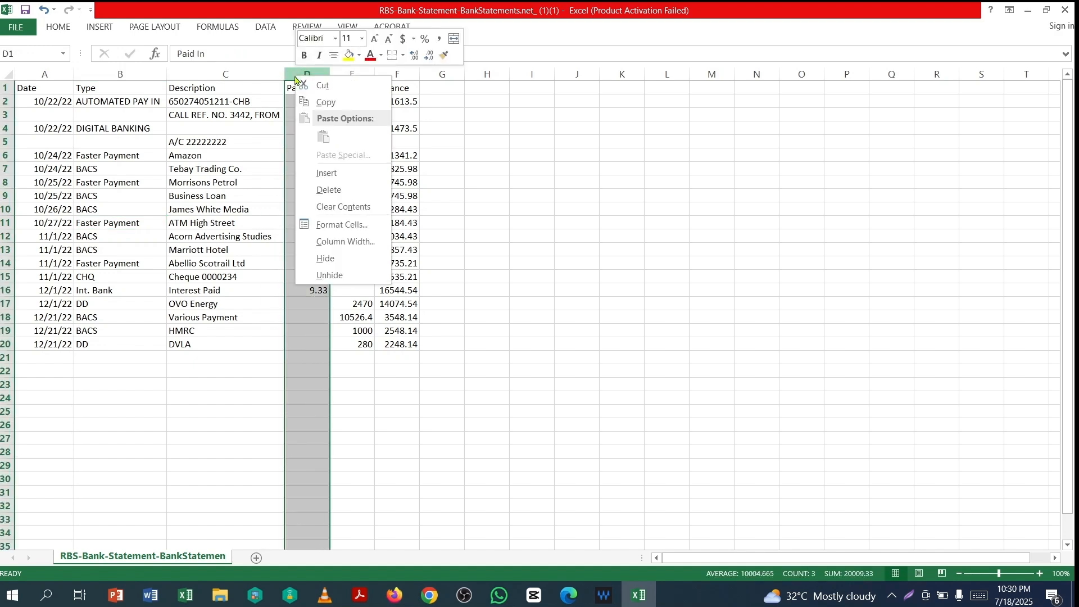
left_click(338, 172)
left_click(235, 106)
- Check the Type and Description contents in B2, C2 and C3, then select empty cell D2
left_click(358, 102)
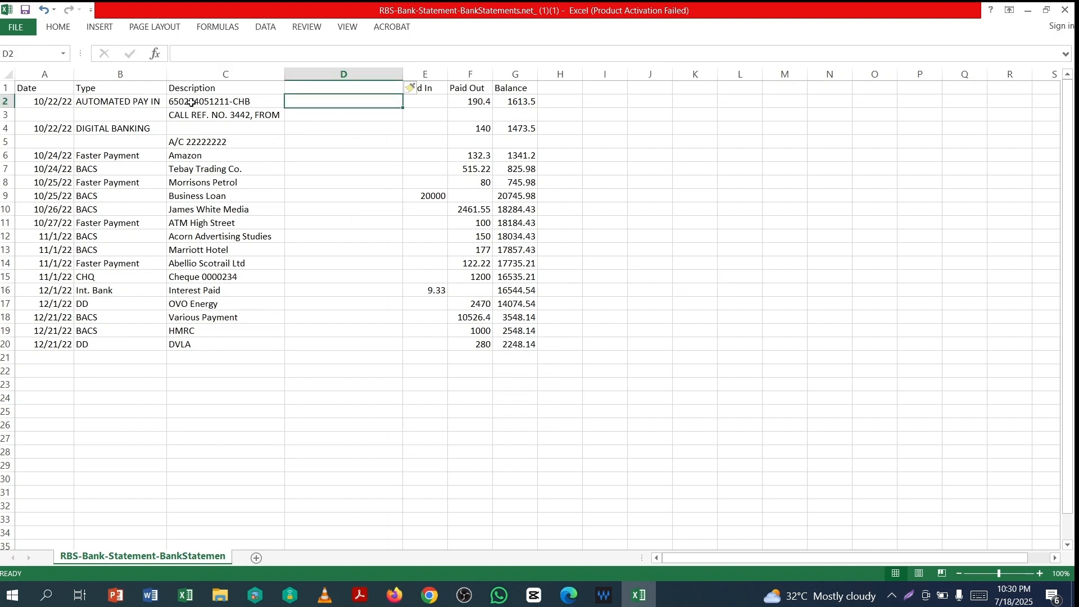
left_click(192, 102)
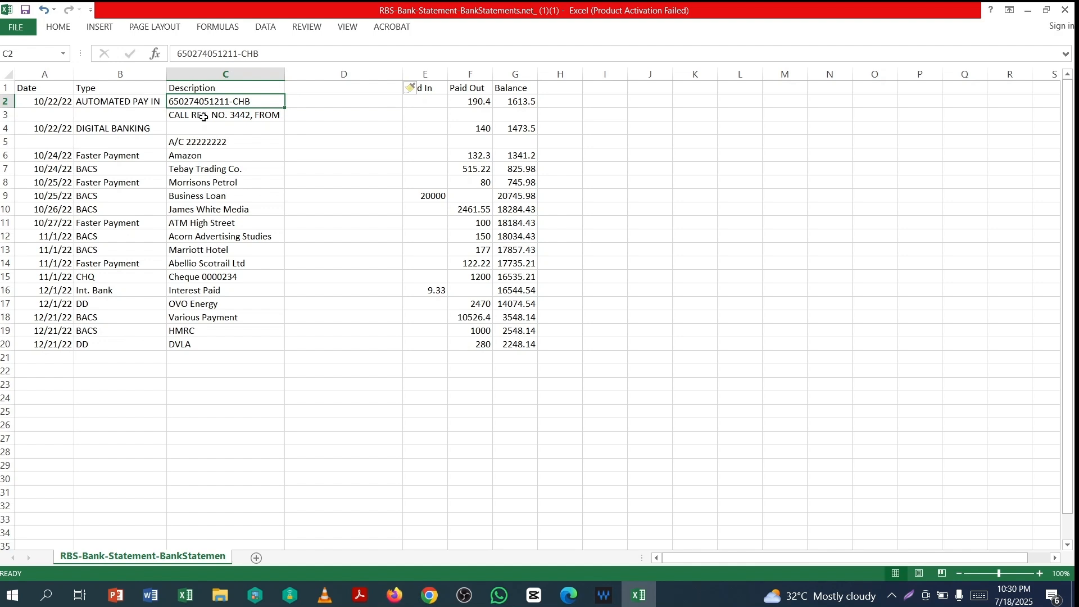
left_click(203, 117)
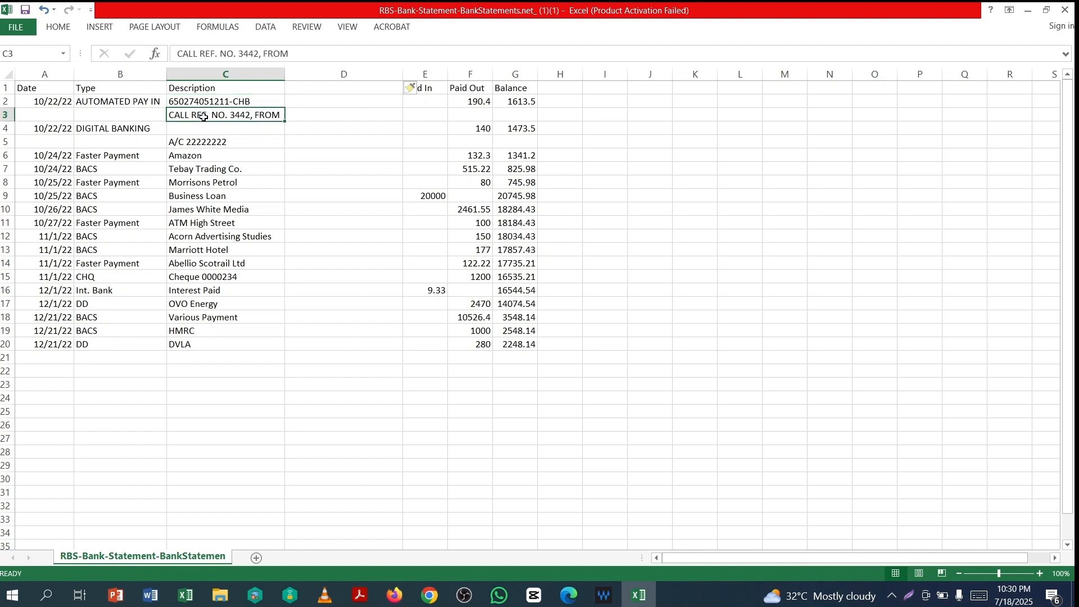
left_click(108, 103)
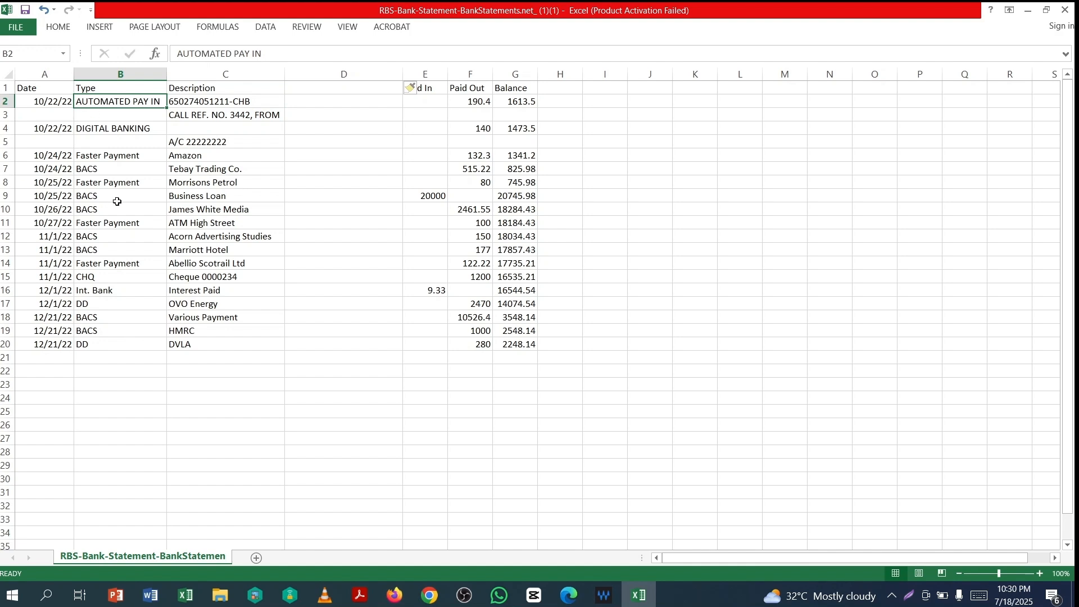
left_click(348, 100)
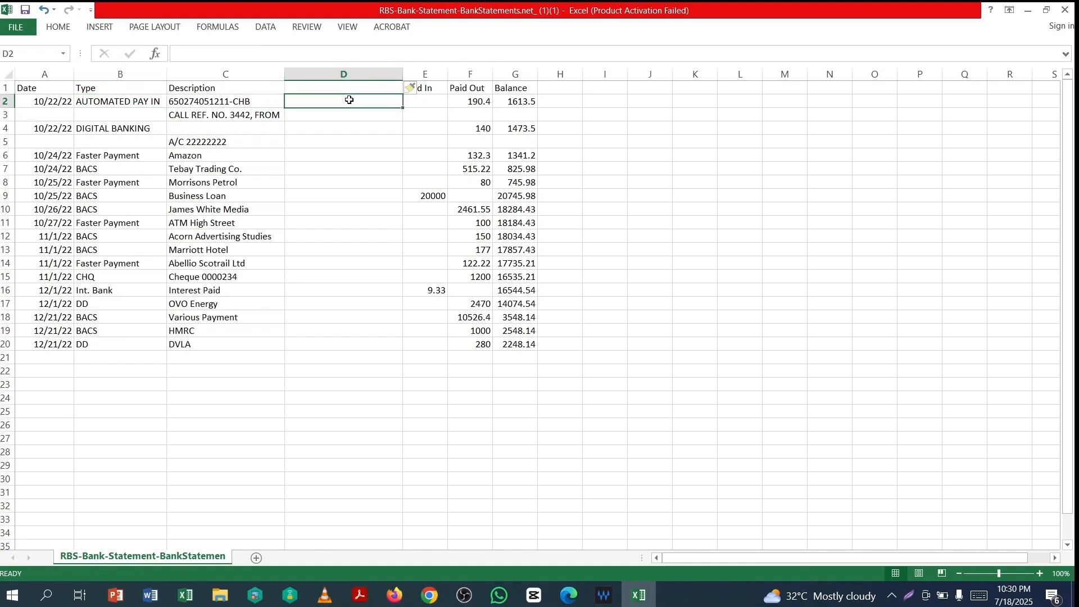
- Enter =CONCATENATE(B2,C2,C3) in D2 and autofit column D
type("=")
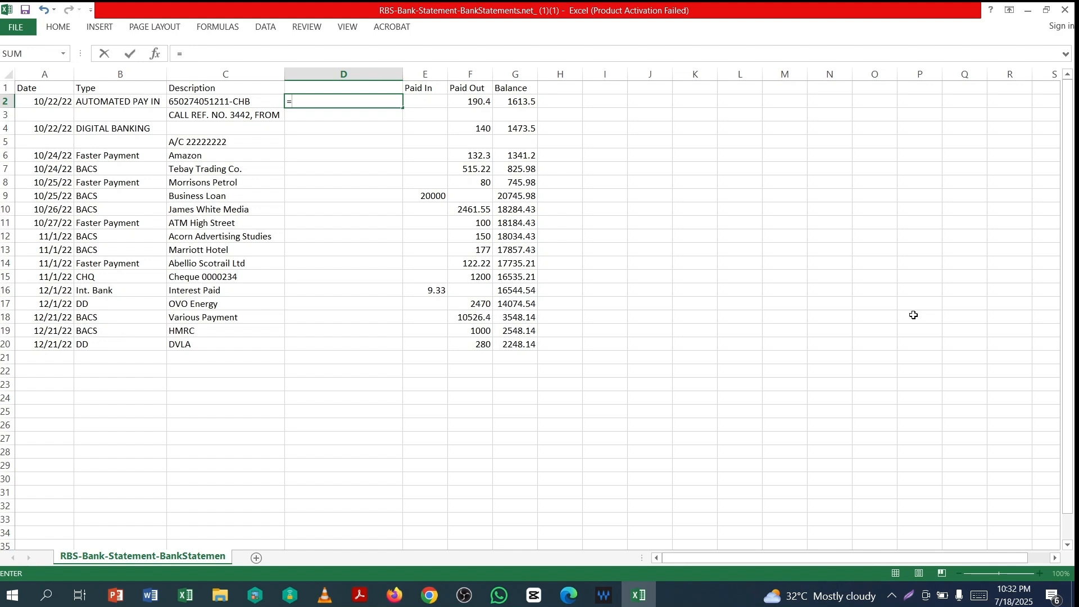
type("con")
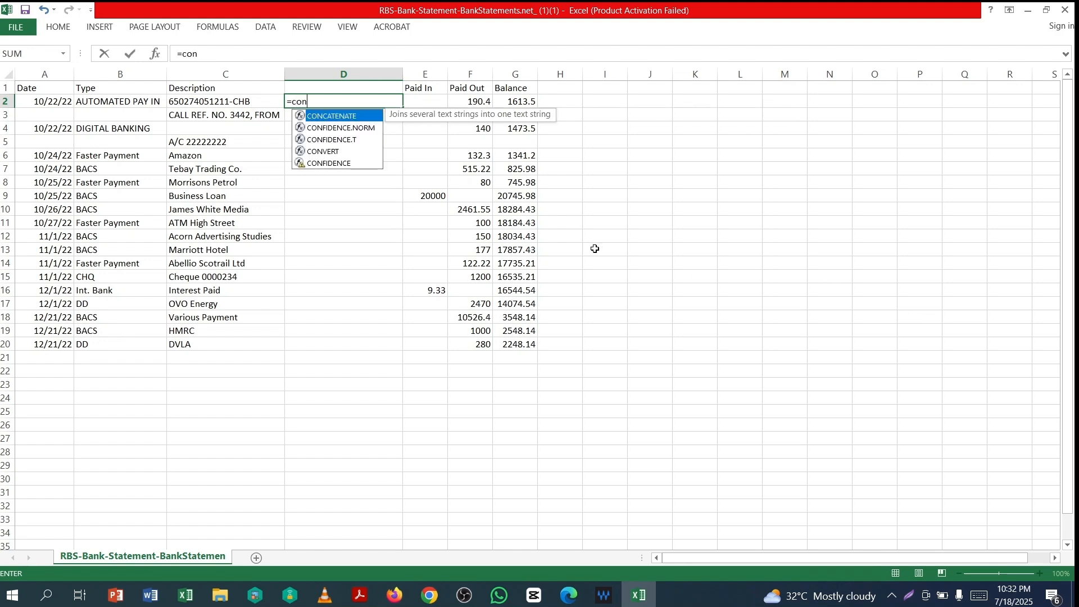
double_click(330, 117)
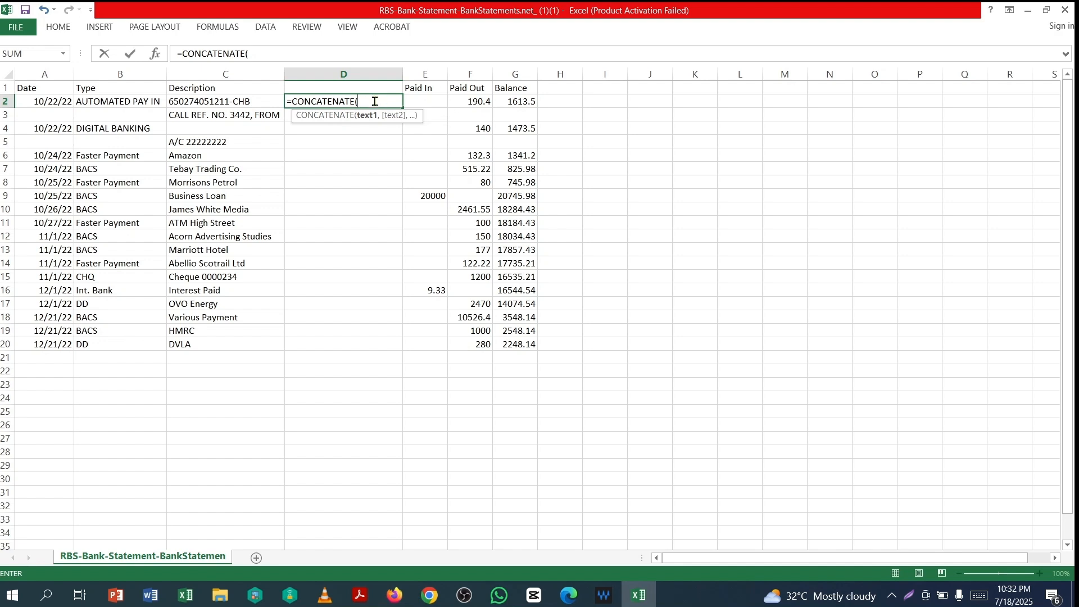
left_click(129, 103)
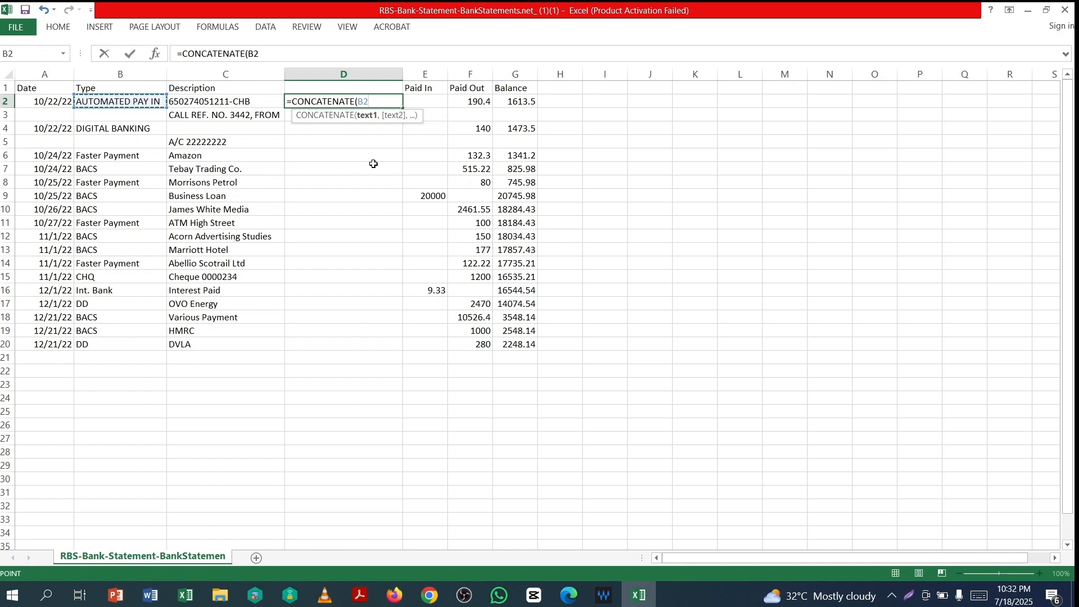
type(",")
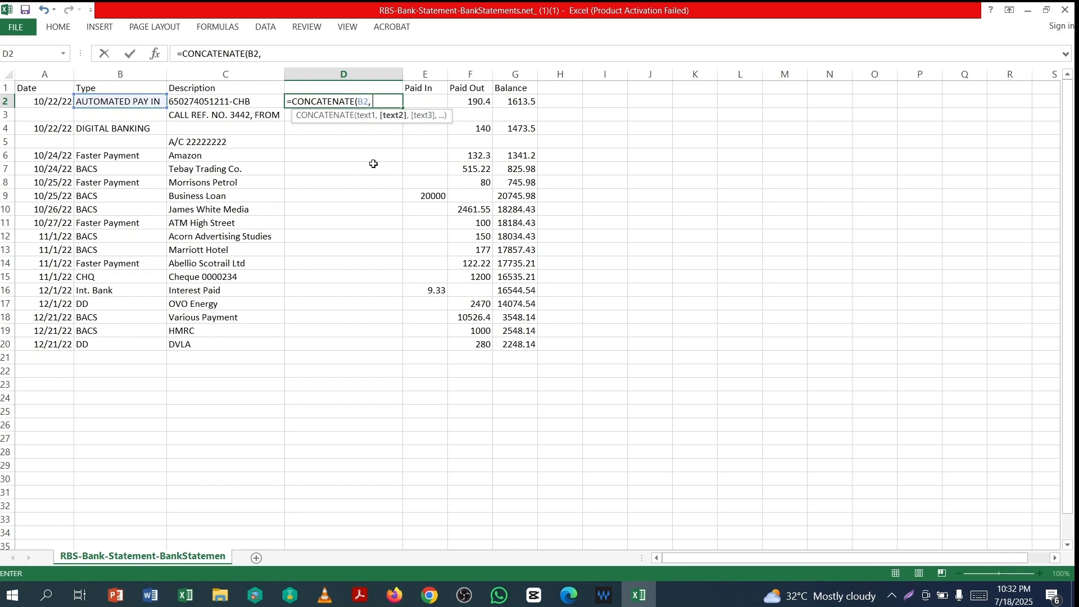
left_click(212, 103)
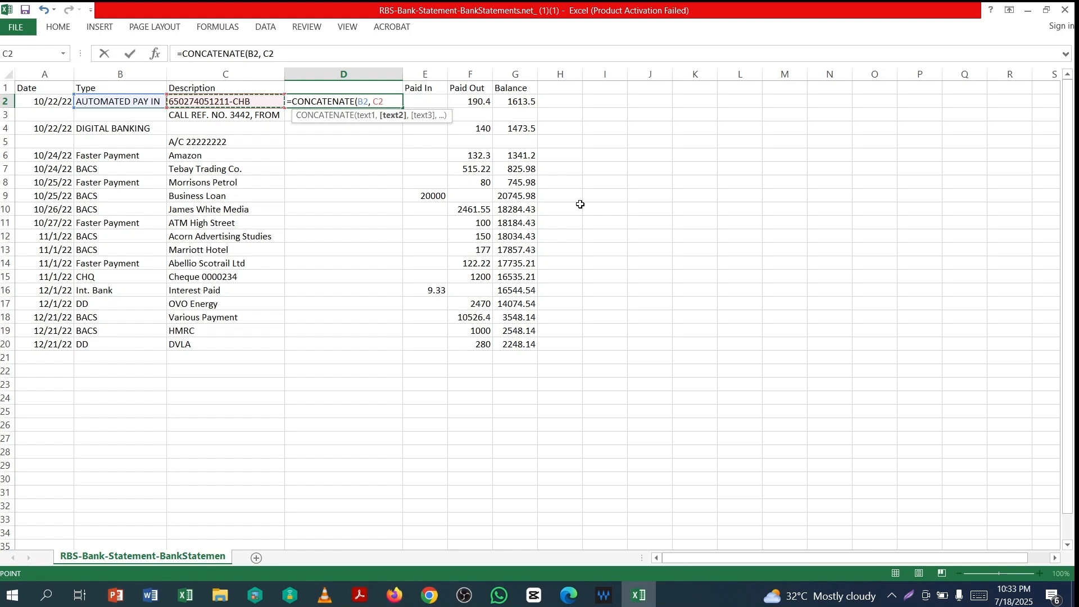
type(",")
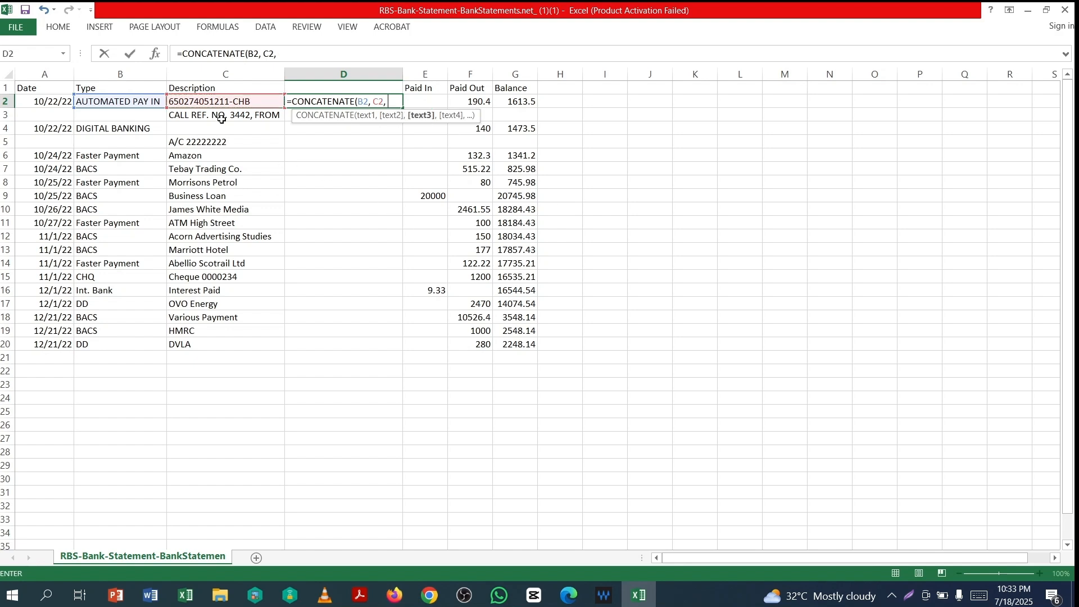
left_click(221, 116)
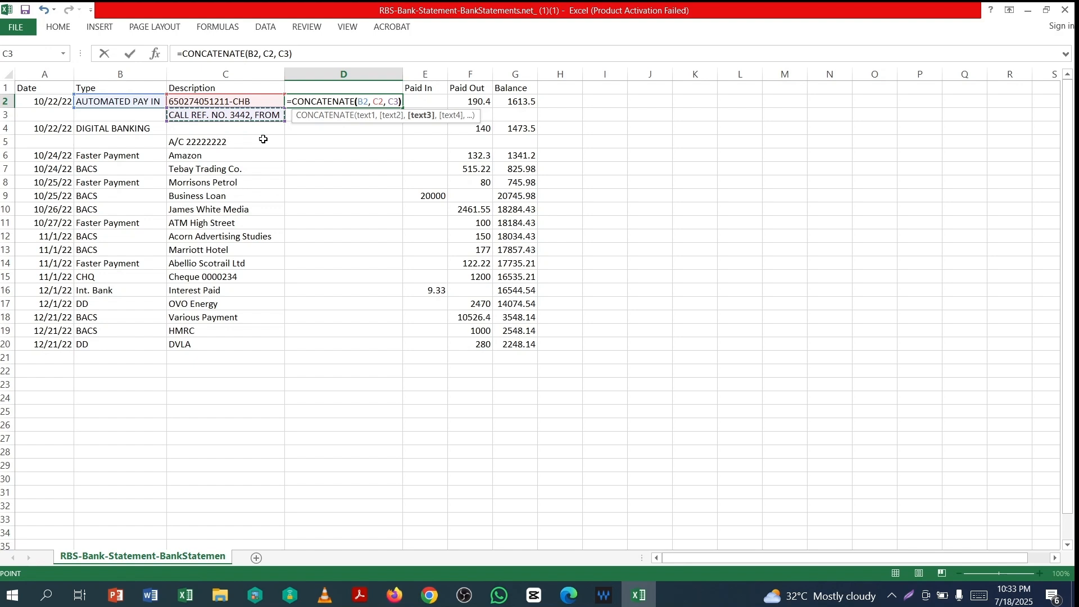
type(")")
key("Return")
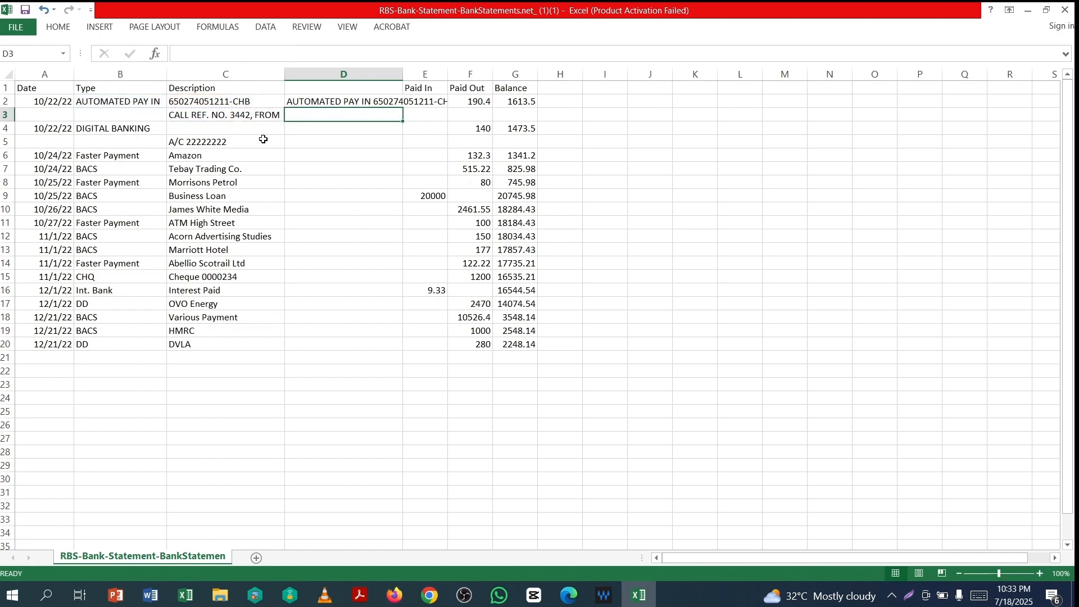
double_click(406, 75)
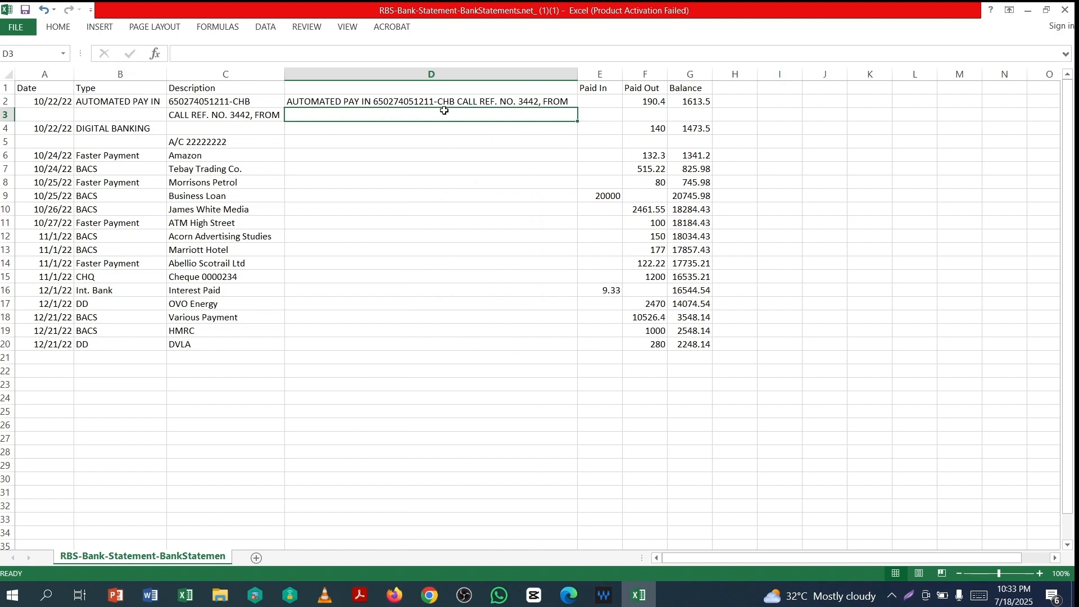
- Enter =CONCATENATE(B4,C5) in D4, joining DIGITAL BANKING with the account number
left_click(315, 129)
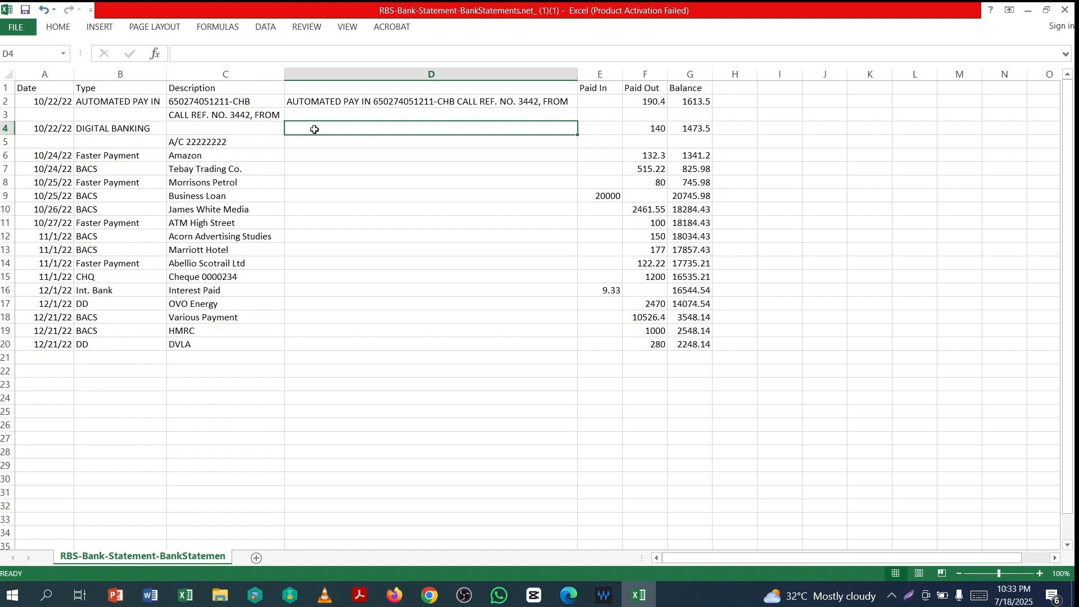
type("=")
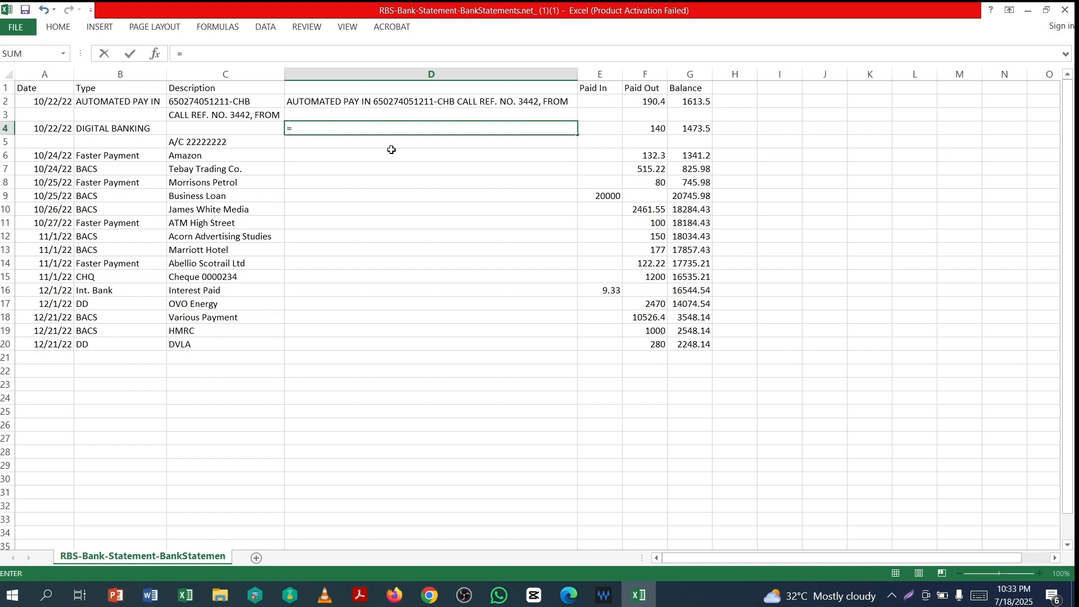
type("con")
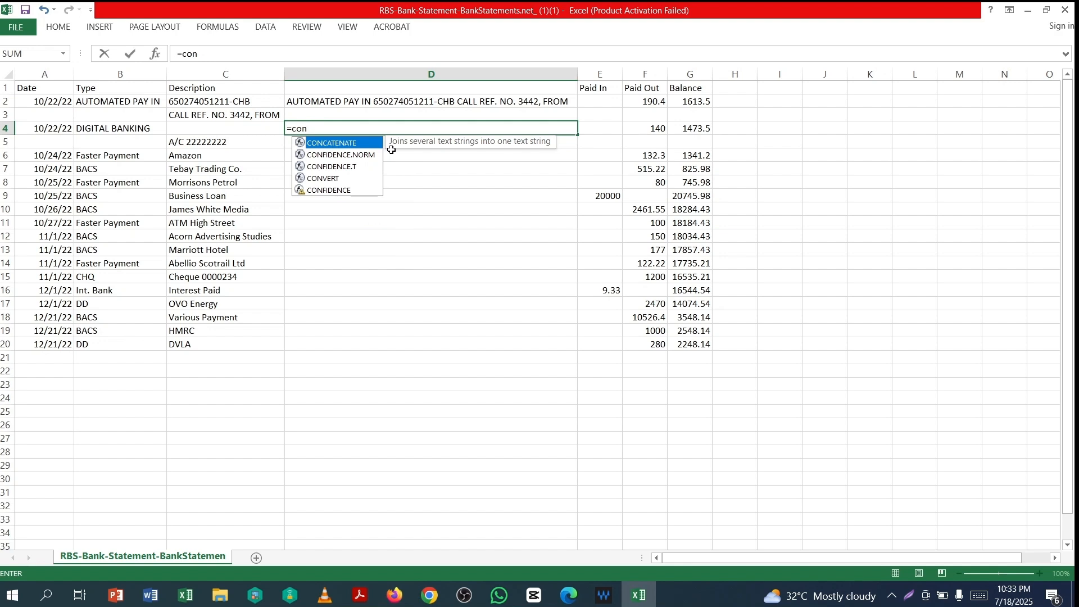
double_click(347, 144)
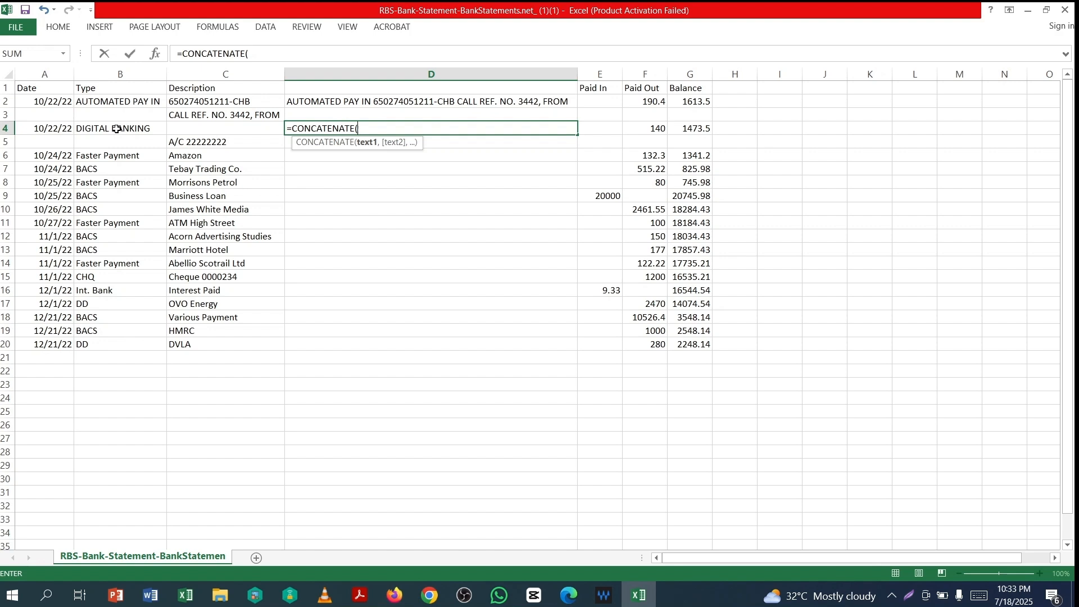
left_click(117, 129)
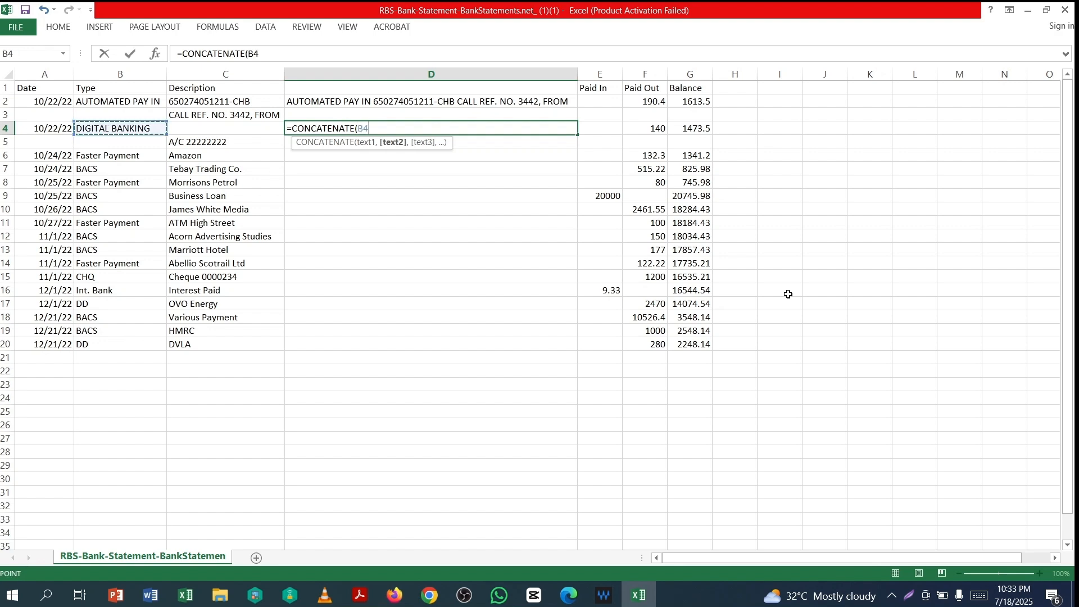
type(",")
left_click(213, 144)
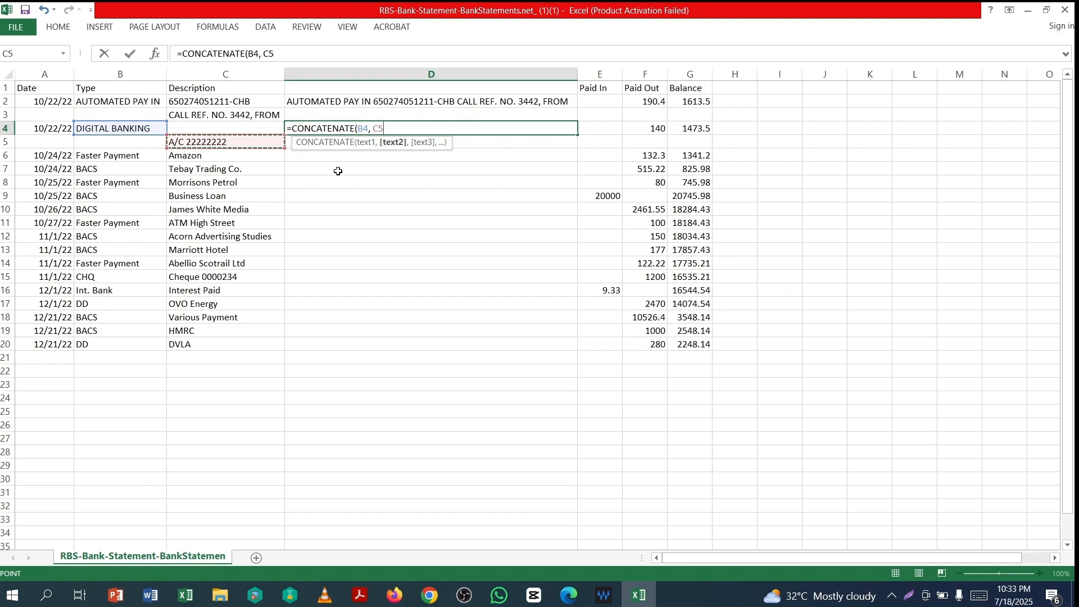
type(")")
key("Return")
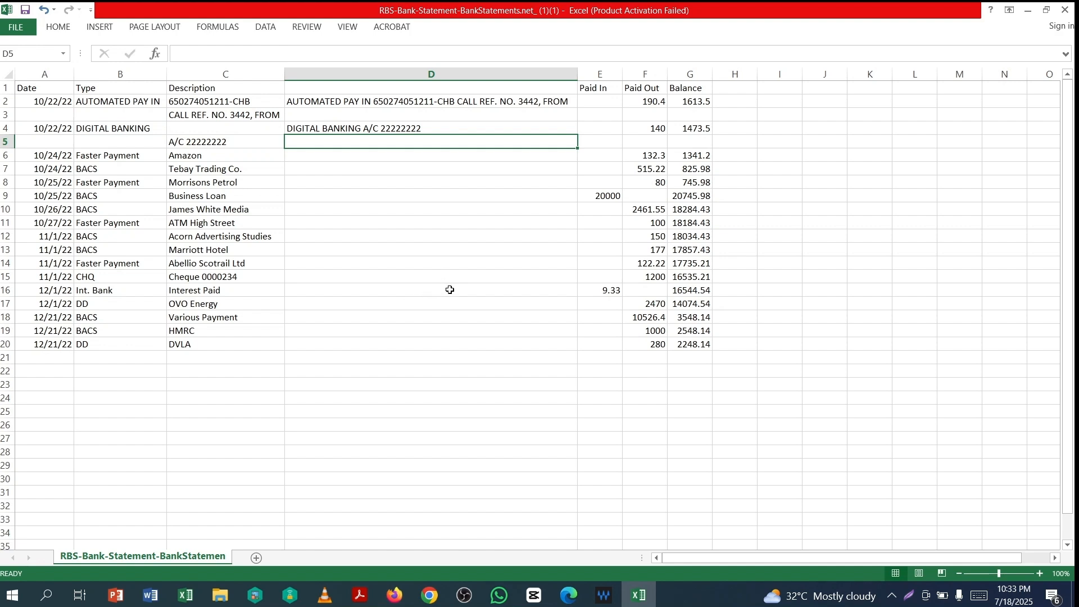
- Enter =CONCATENATE(B6,C6) in D6 and fill it down through row 20
left_click(318, 159)
type("=")
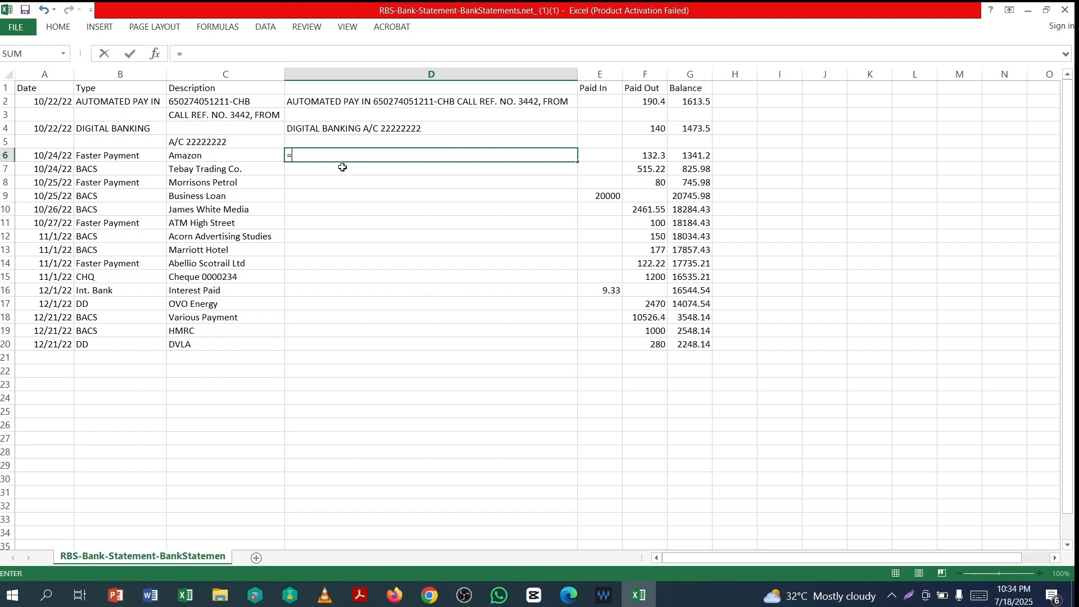
type("ci")
key("BackSpace")
type("on")
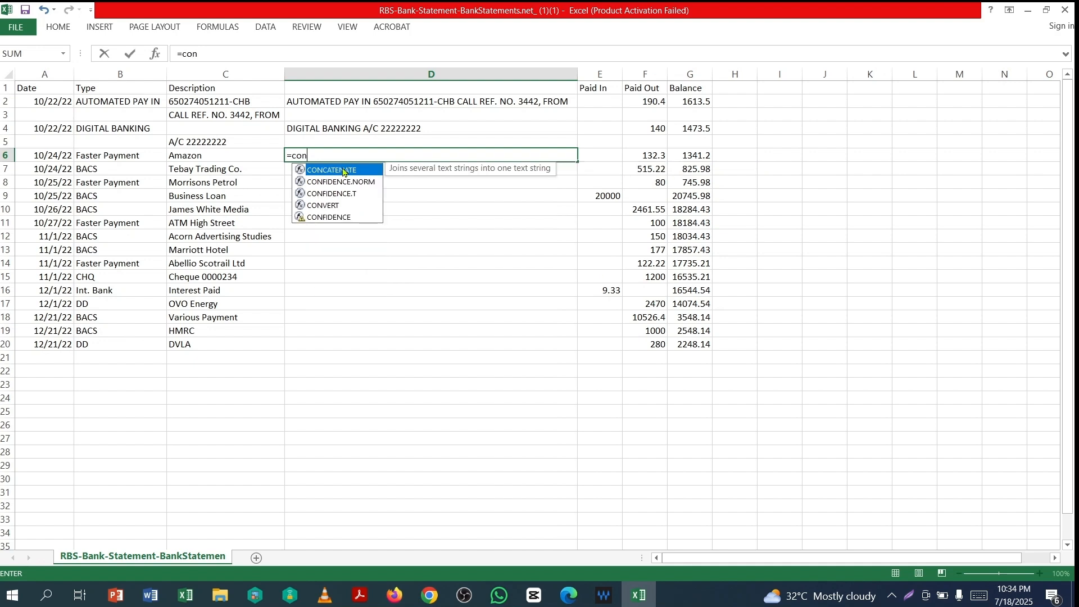
double_click(342, 171)
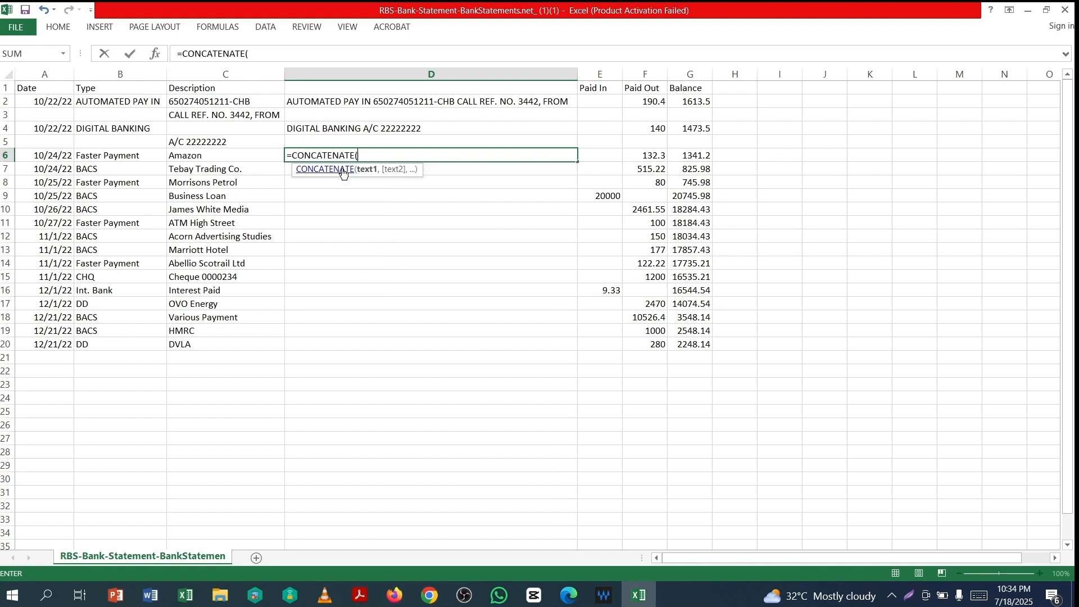
left_click(109, 159)
type(",")
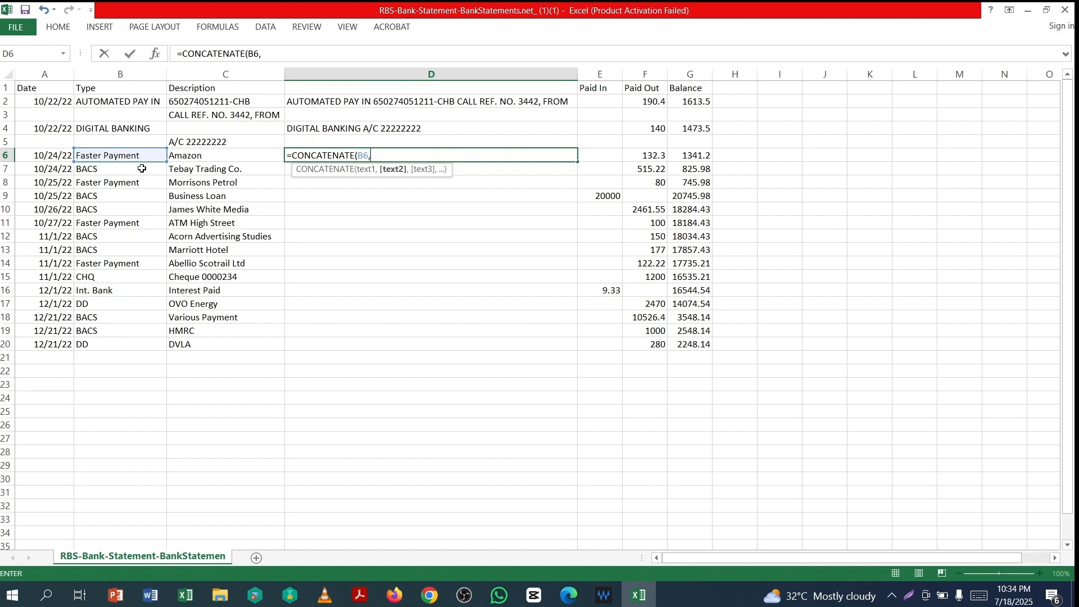
left_click(195, 157)
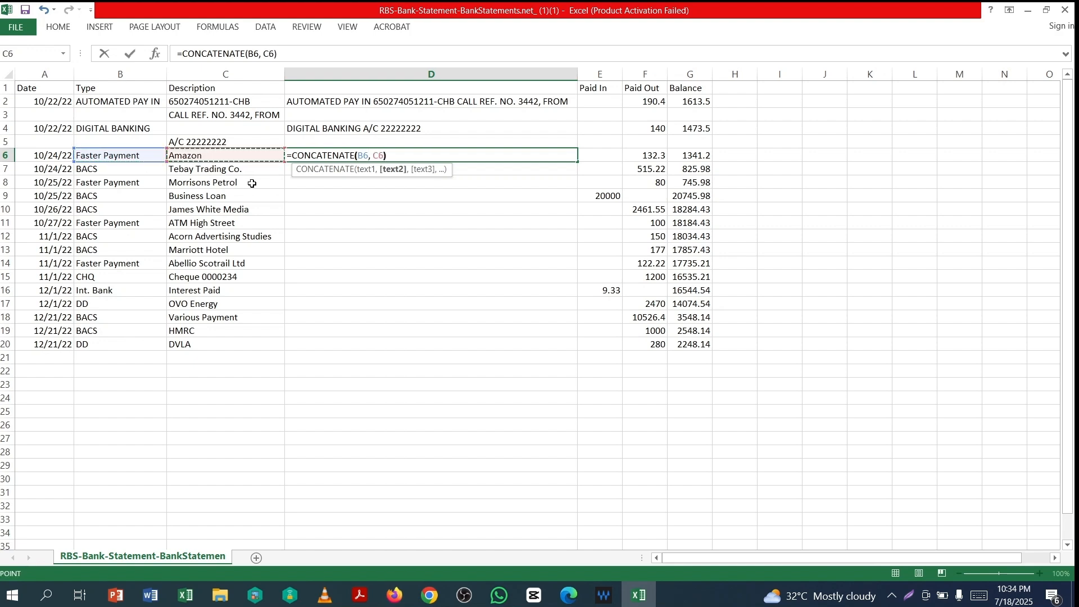
type(")")
key("Return")
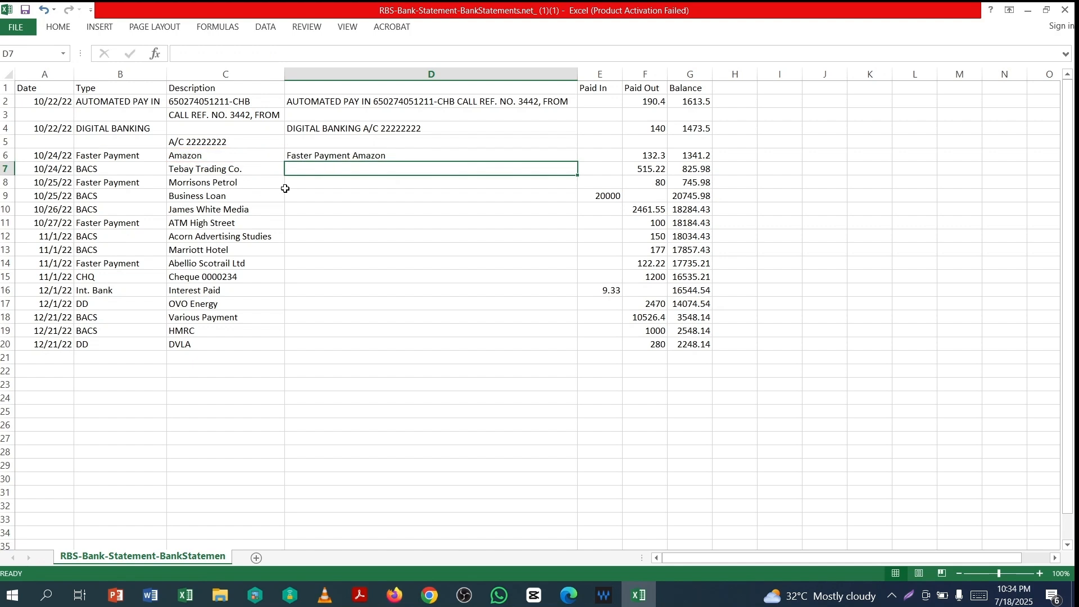
left_click(380, 157)
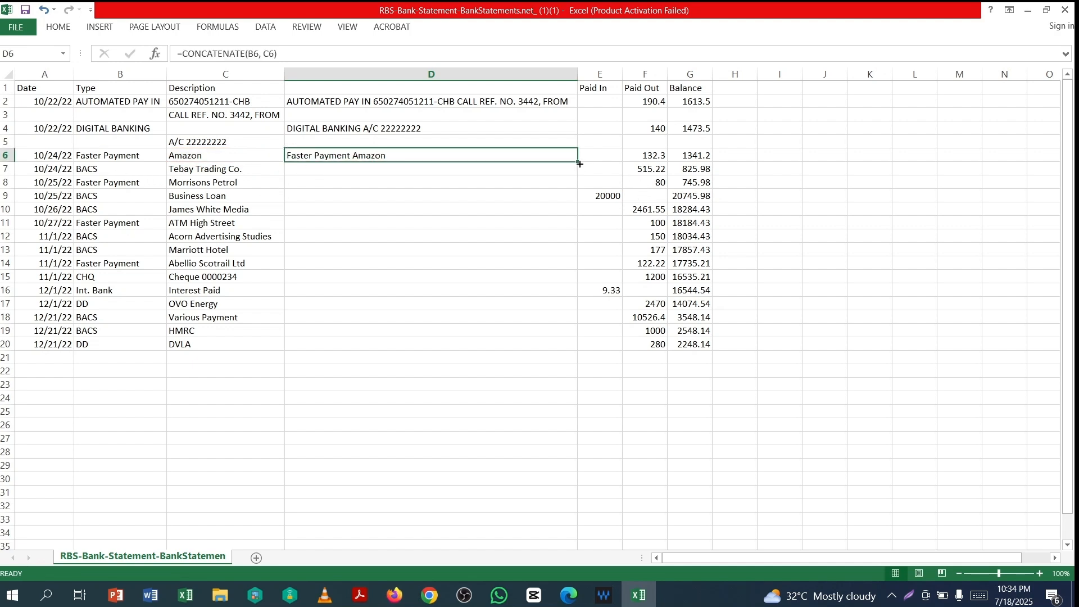
left_click_drag(580, 164, 576, 347)
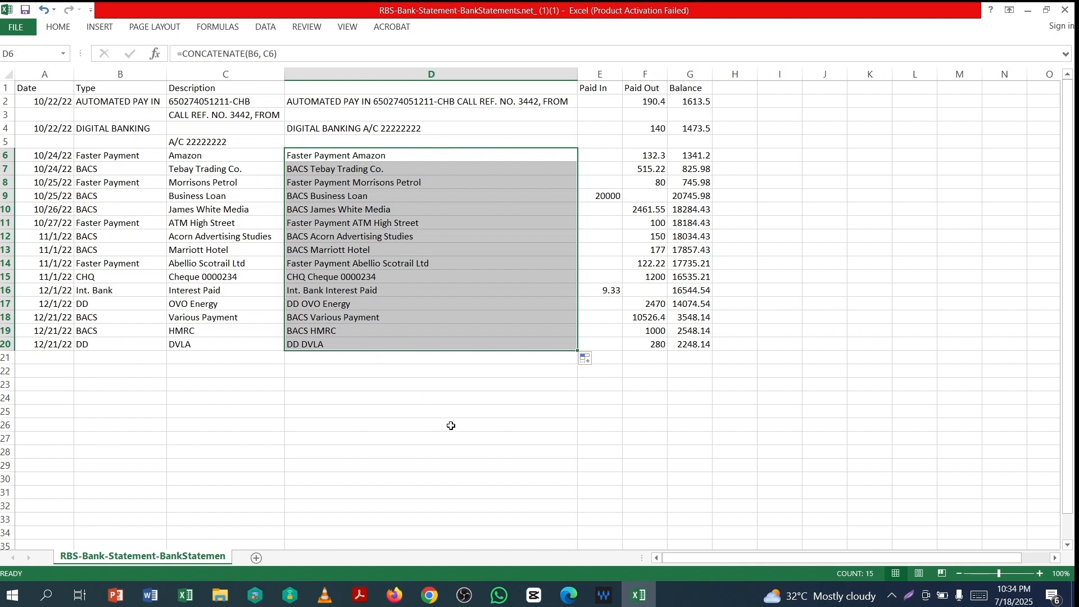
- Copy D2:D20 and paste it back over itself as values only
left_click(450, 425)
left_click(394, 384)
left_click(318, 103)
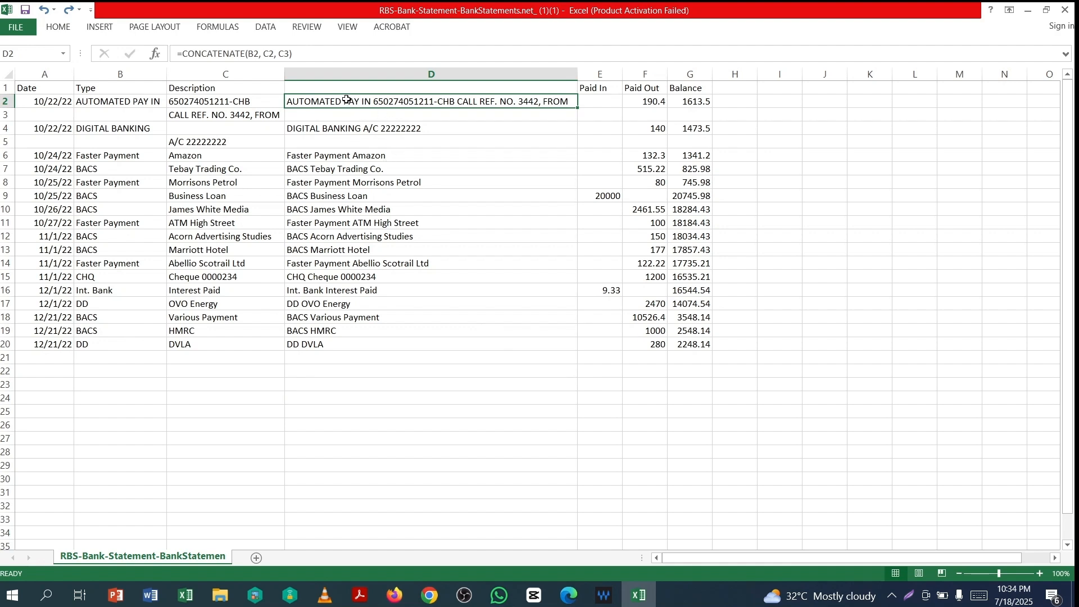
left_click_drag(347, 99, 337, 344)
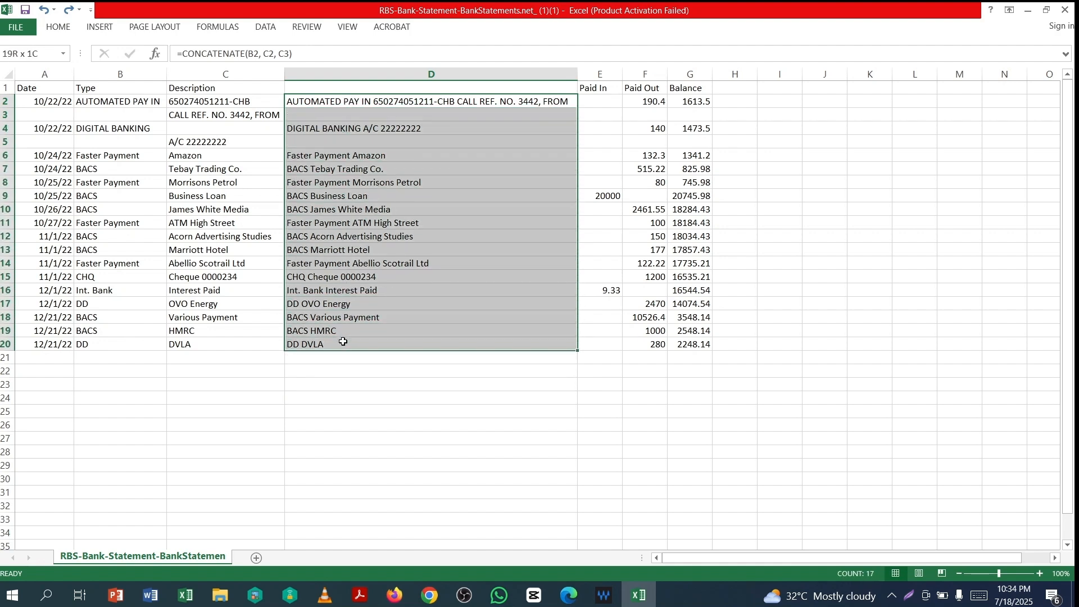
right_click(353, 176)
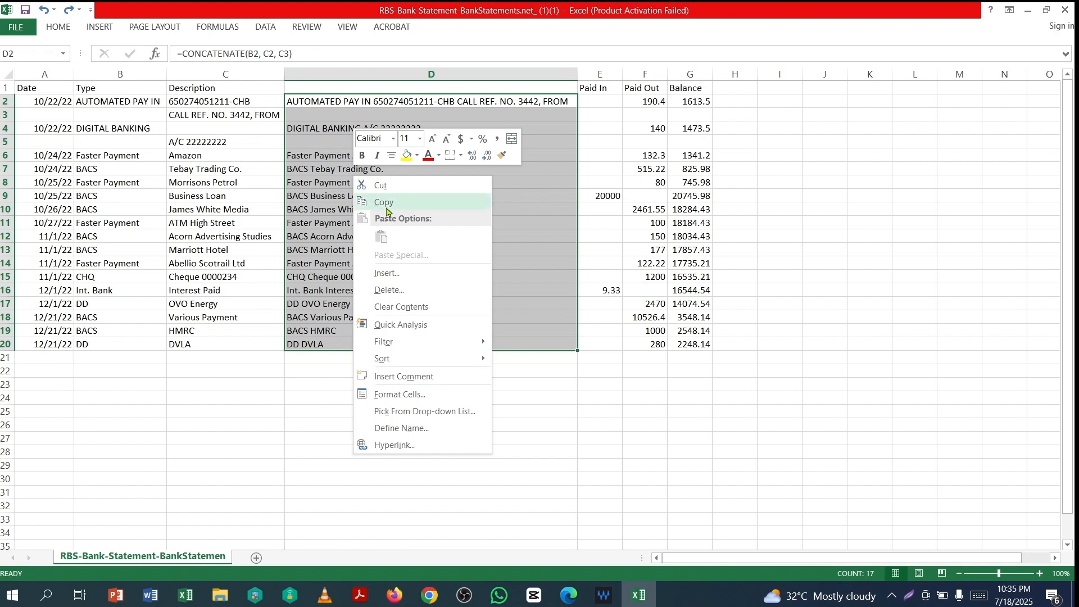
left_click(387, 204)
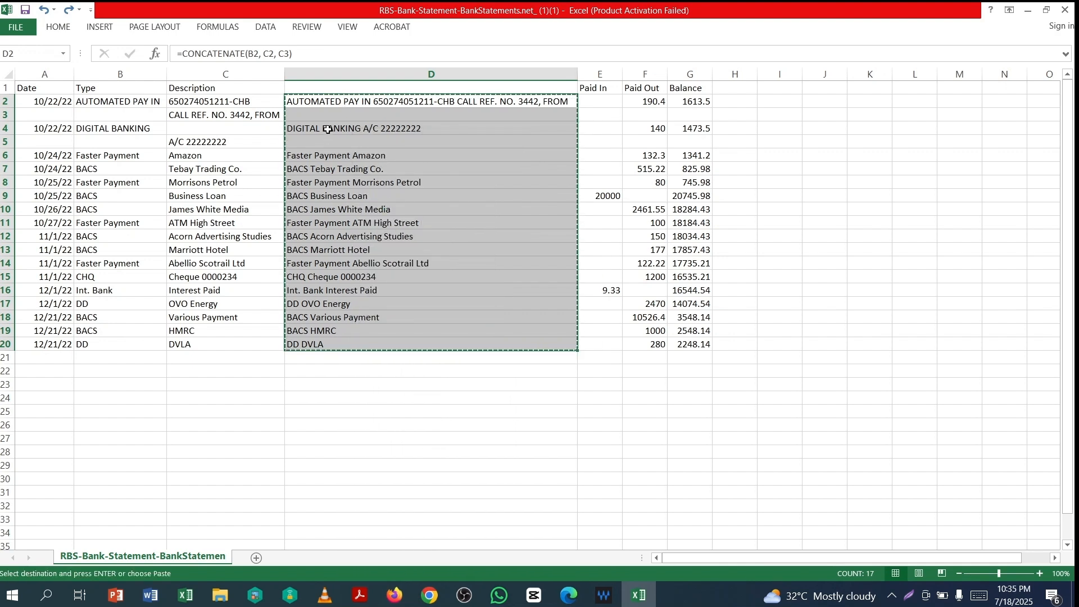
right_click(329, 118)
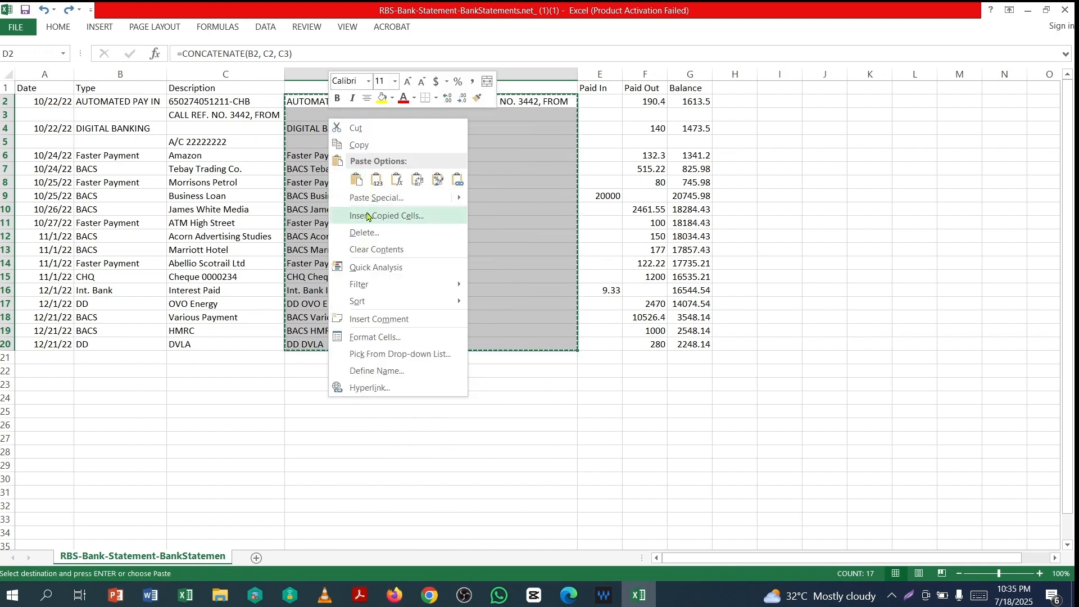
left_click(374, 199)
key("v")
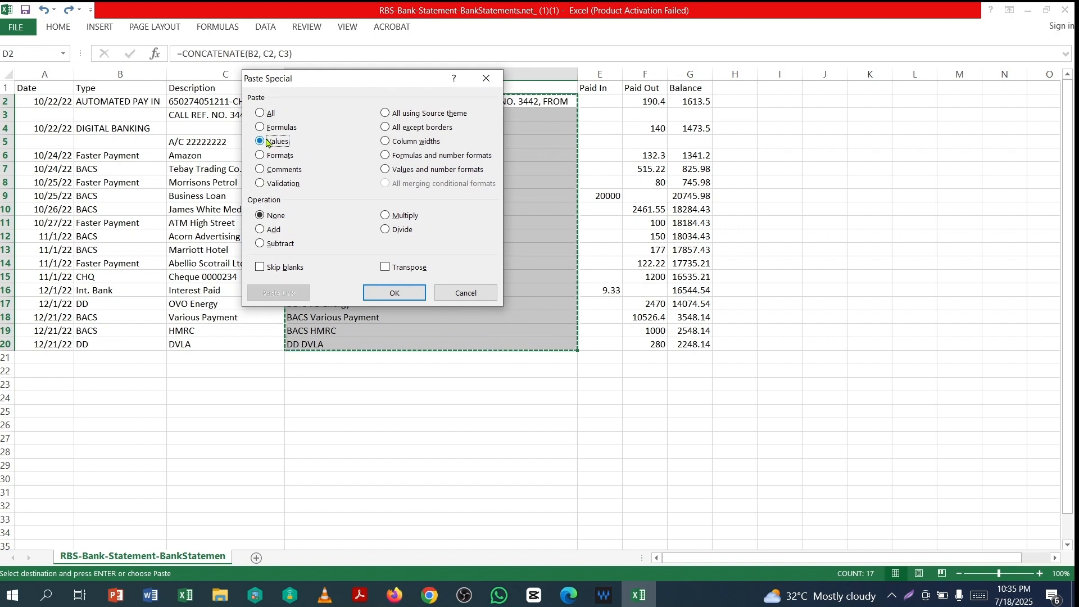
left_click(398, 292)
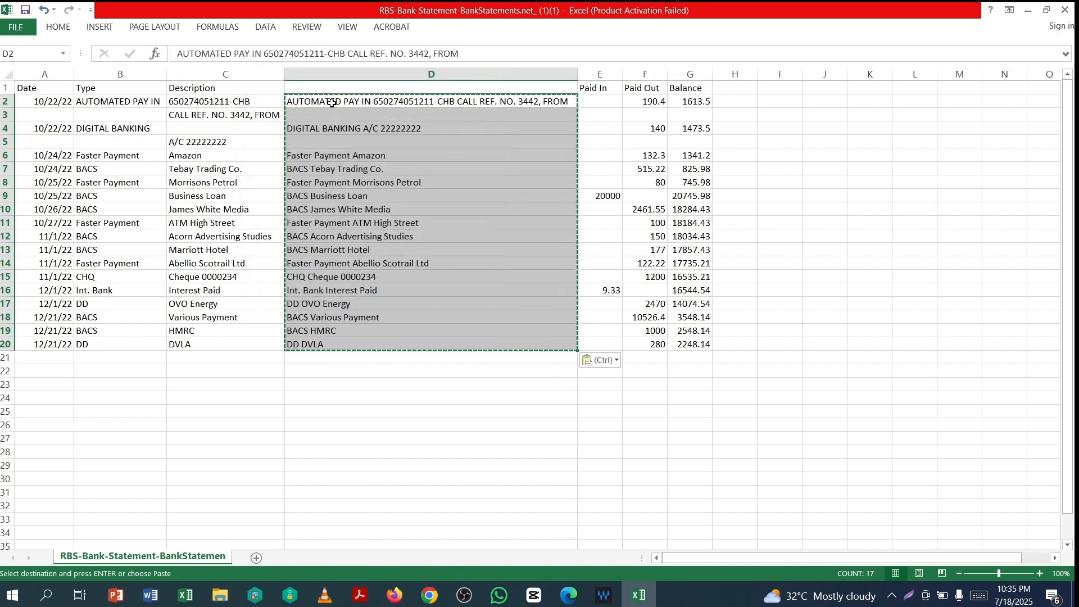
left_click(495, 439)
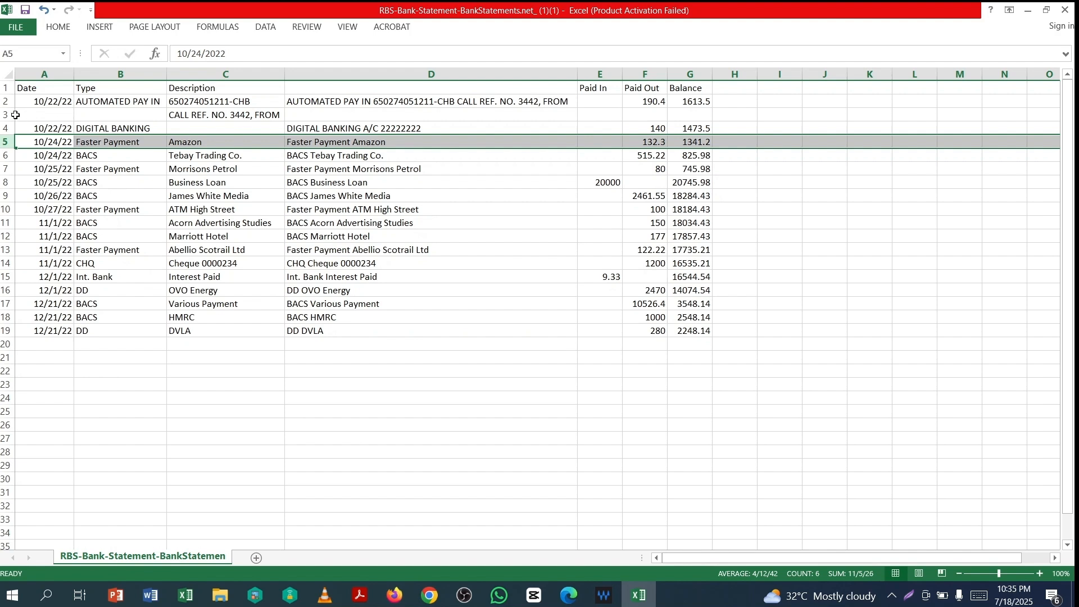
- Delete the leftover description row 3
left_click(7, 114)
right_click(7, 114)
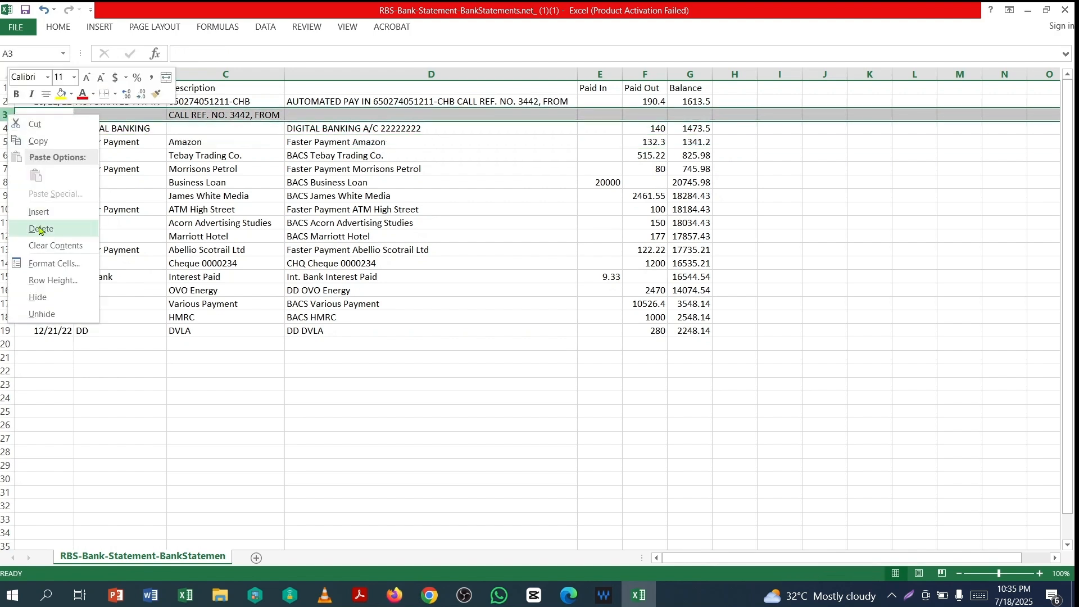
left_click(41, 230)
left_click(472, 371)
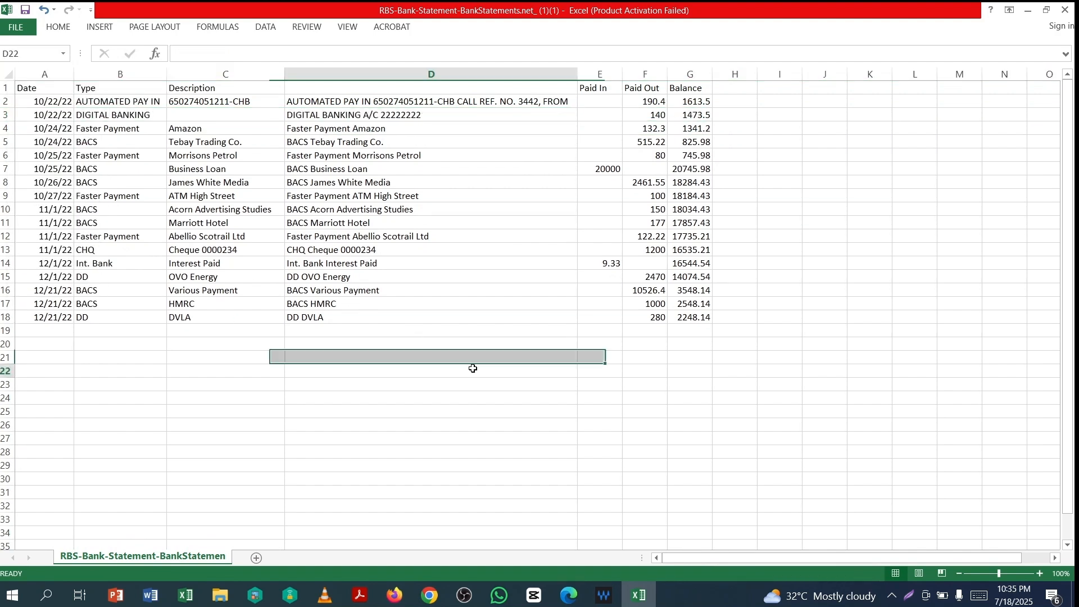
- Clear the contents of the Balance column G
left_click(689, 73)
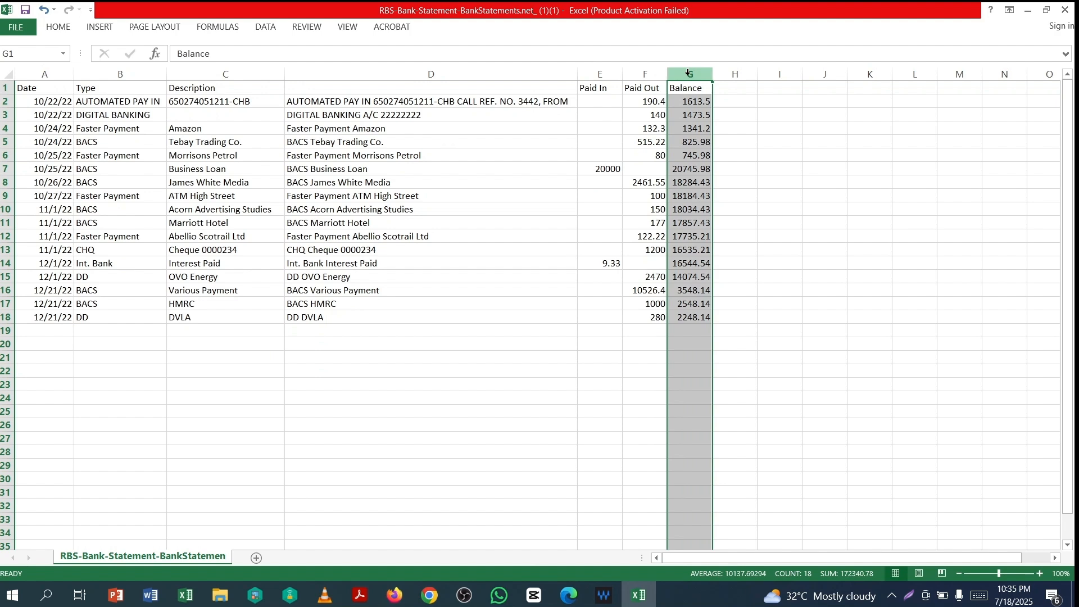
right_click(689, 73)
left_click(722, 191)
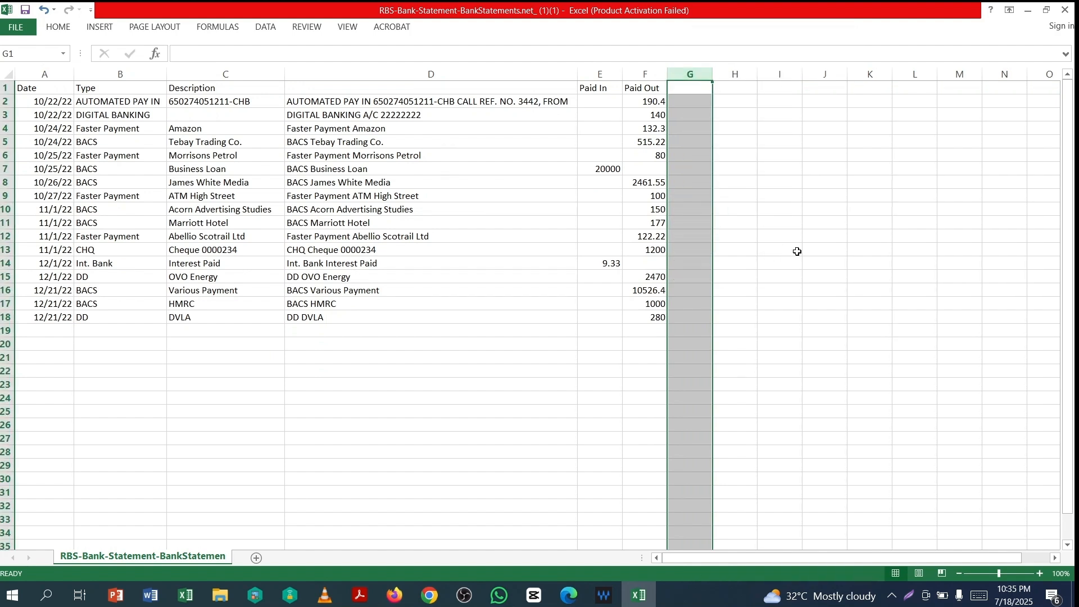
left_click(813, 247)
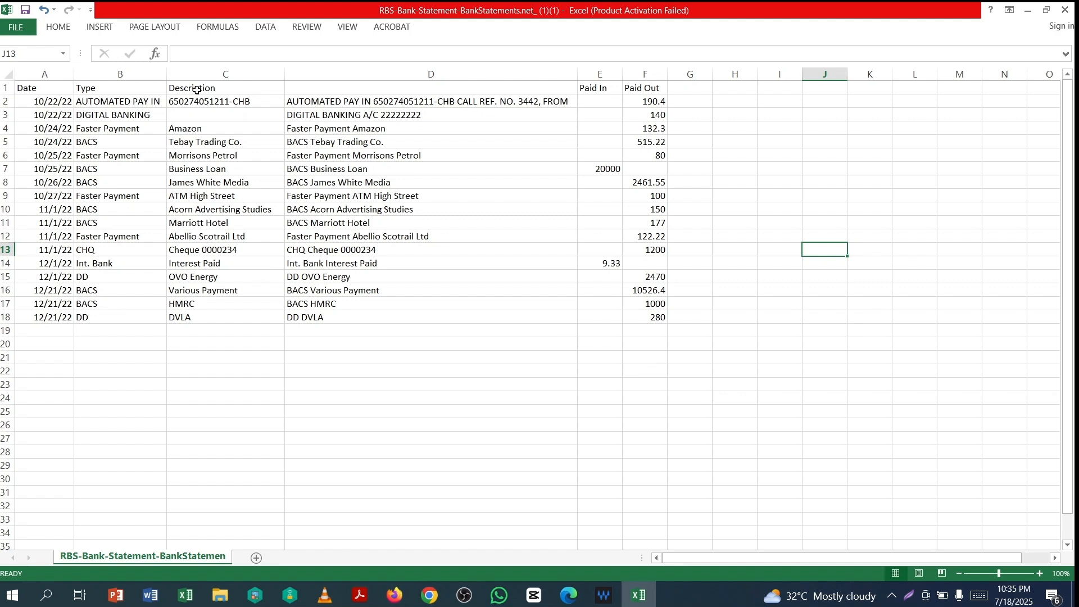
- Move the Description heading from C1 to D1, leaving C1 blank
left_click(196, 89)
key("ctrl+c")
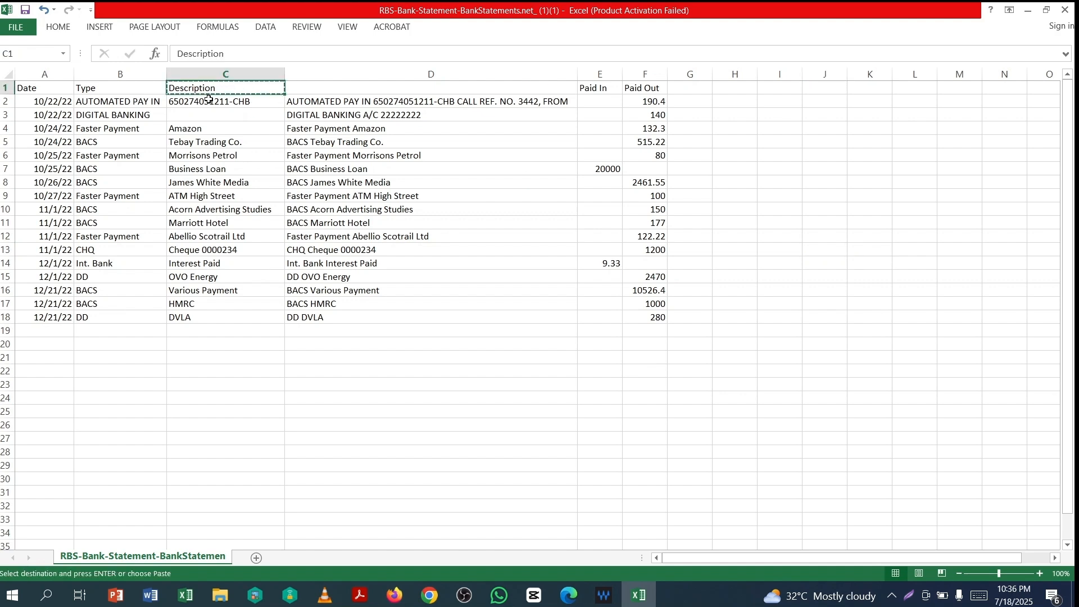
left_click(324, 90)
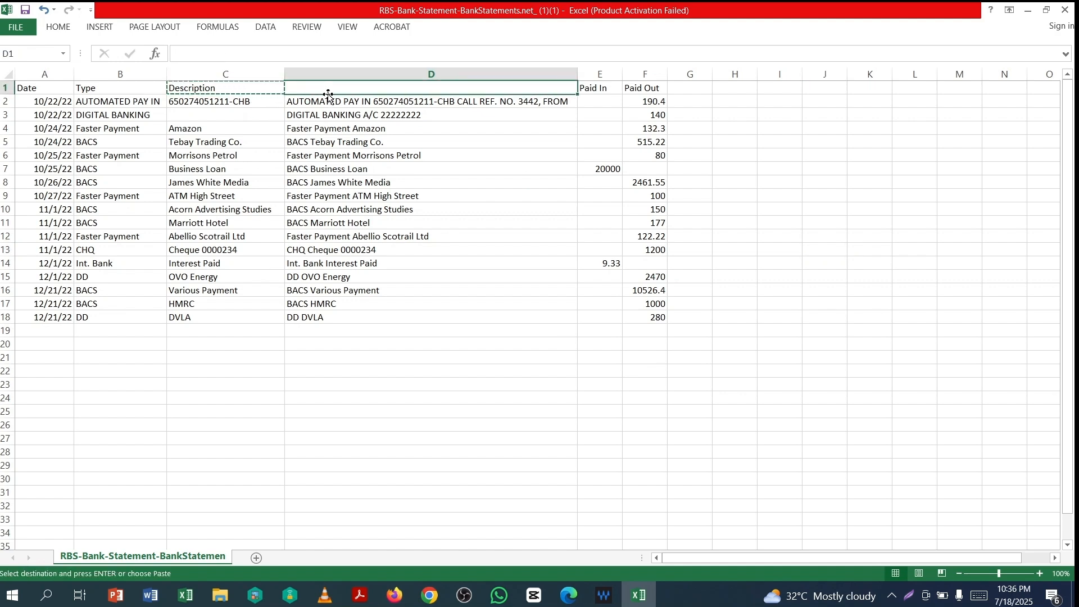
key("Return")
left_click(224, 87)
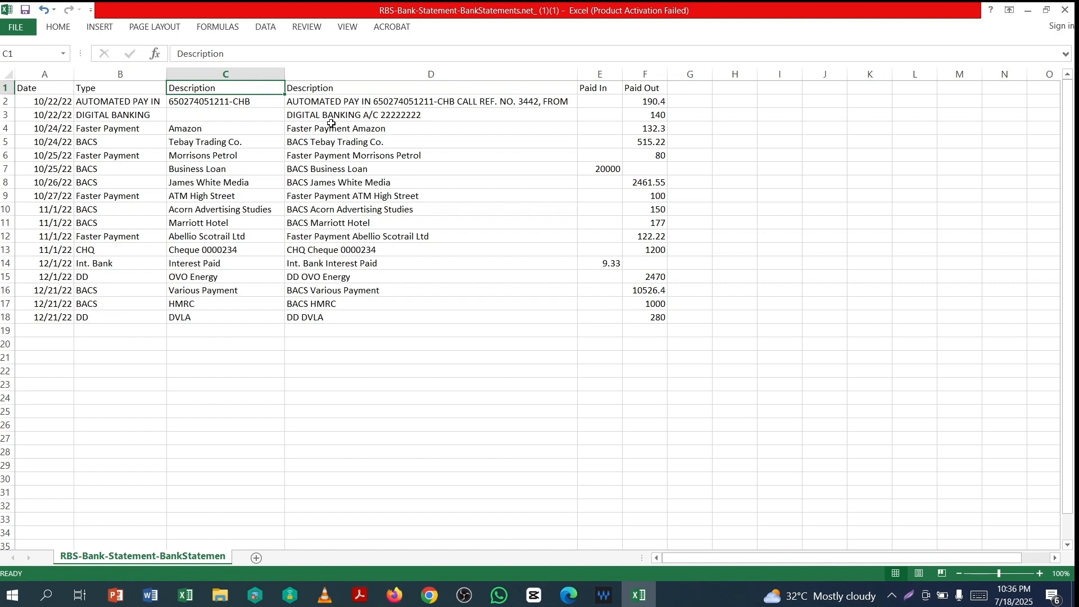
key("Delete")
left_click(363, 372)
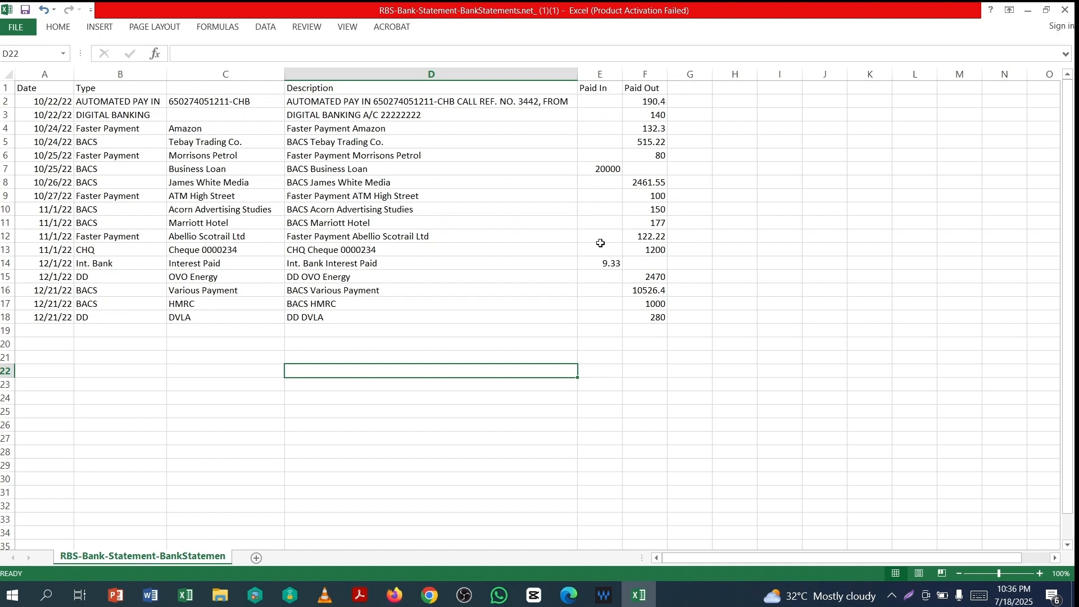
left_click(718, 128)
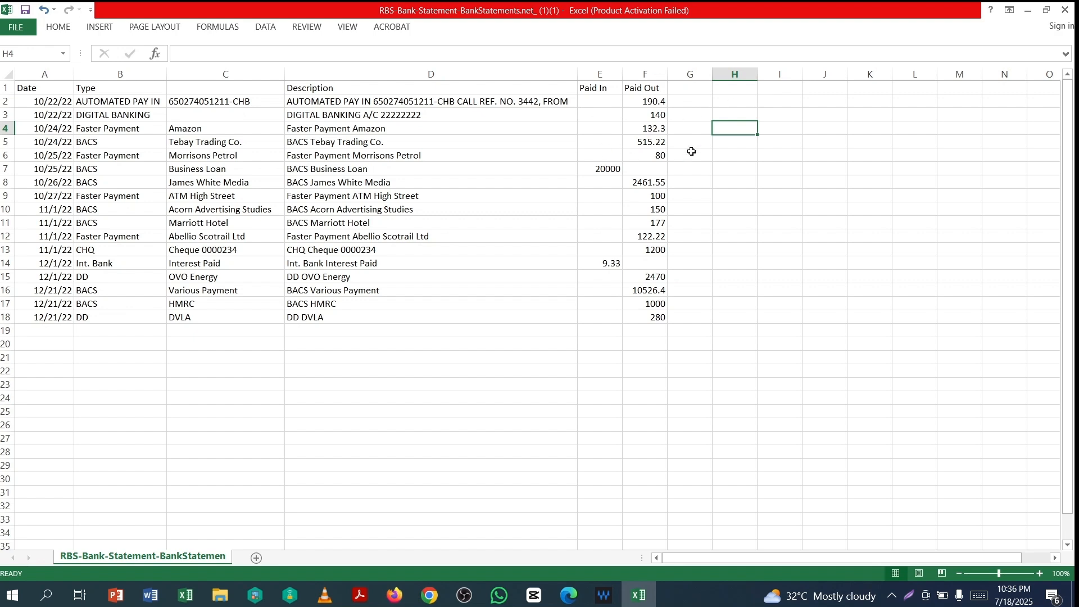
- Put a -1 multiplier in G2 and copy it down to G3:G18
left_click(699, 102)
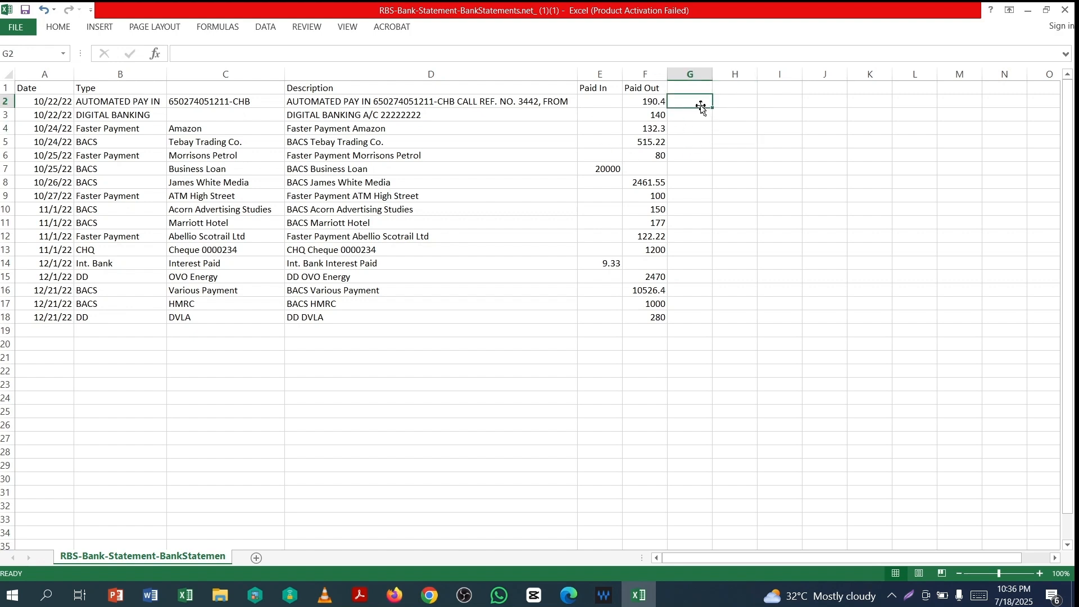
type("-1")
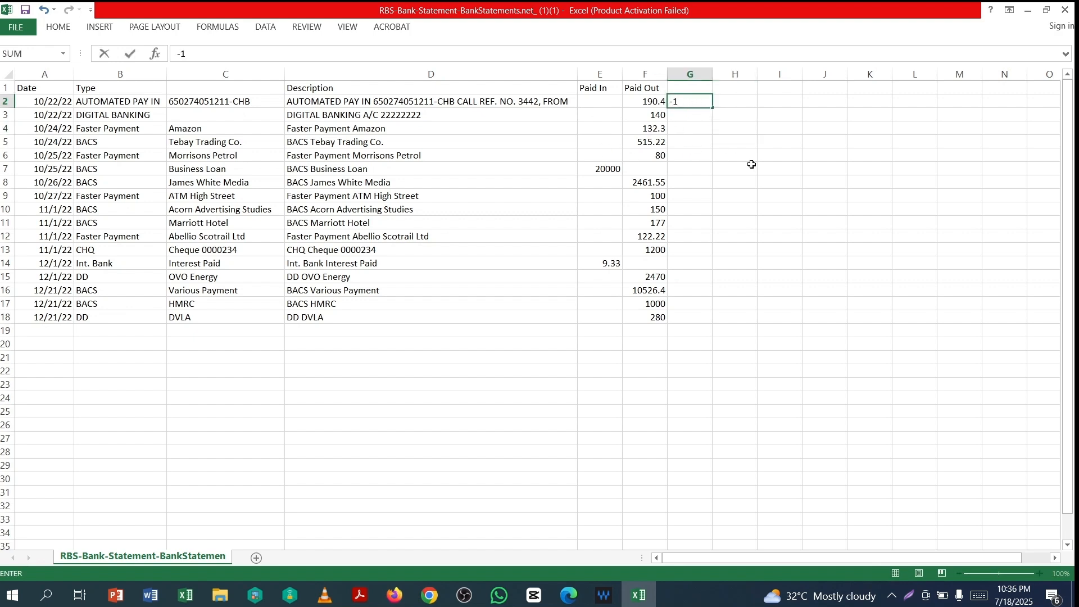
key("Return")
left_click(700, 102)
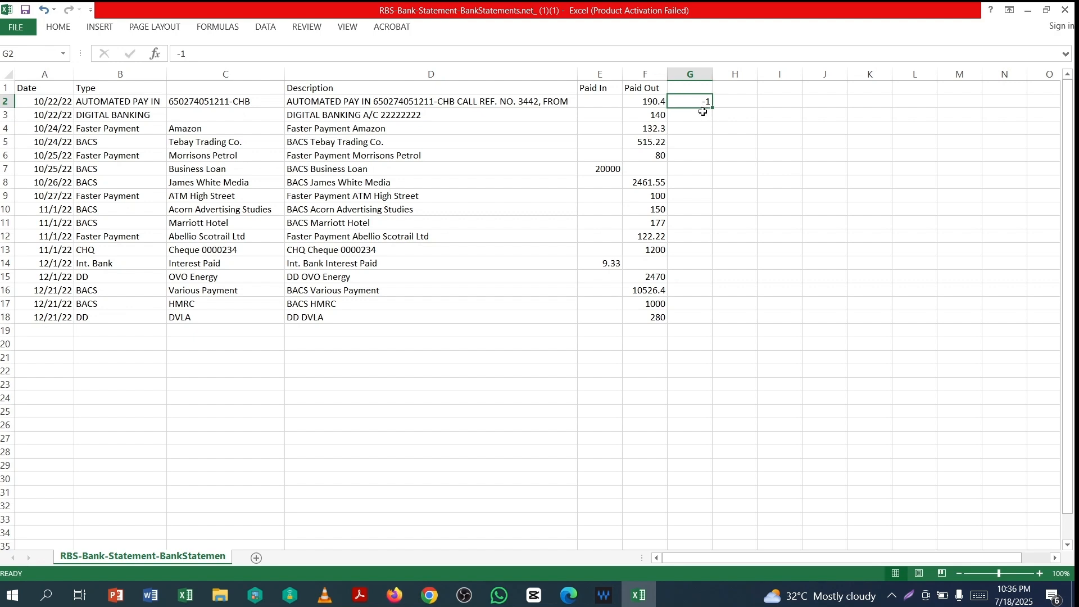
key("ctrl+c")
left_click_drag(698, 116, 705, 314)
key("Return")
- Enter =+F2*G2 in H2 and fill it down to row 18
left_click(743, 103)
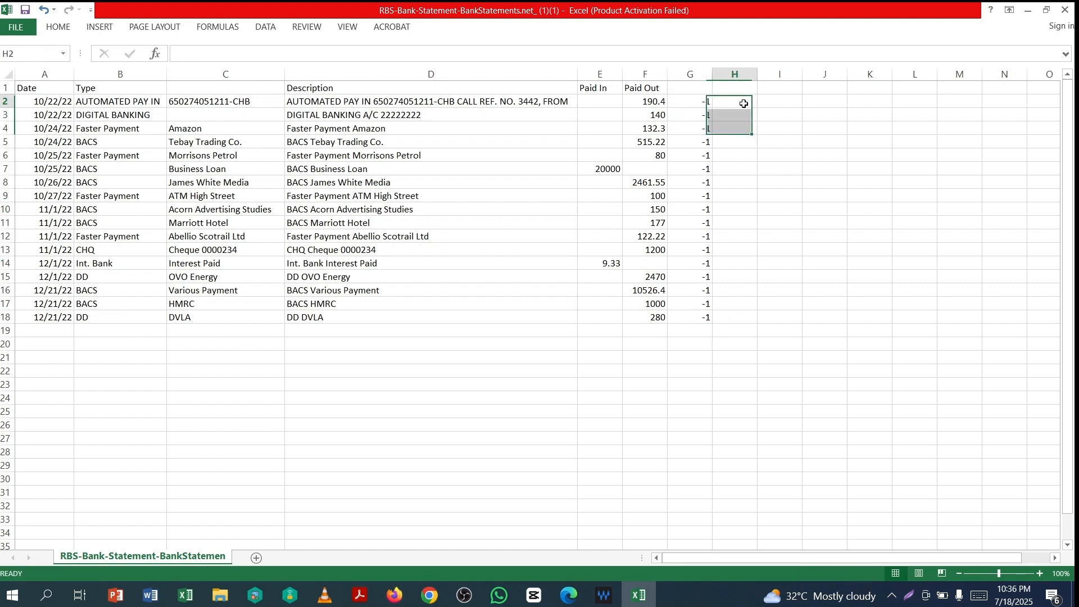
type("+")
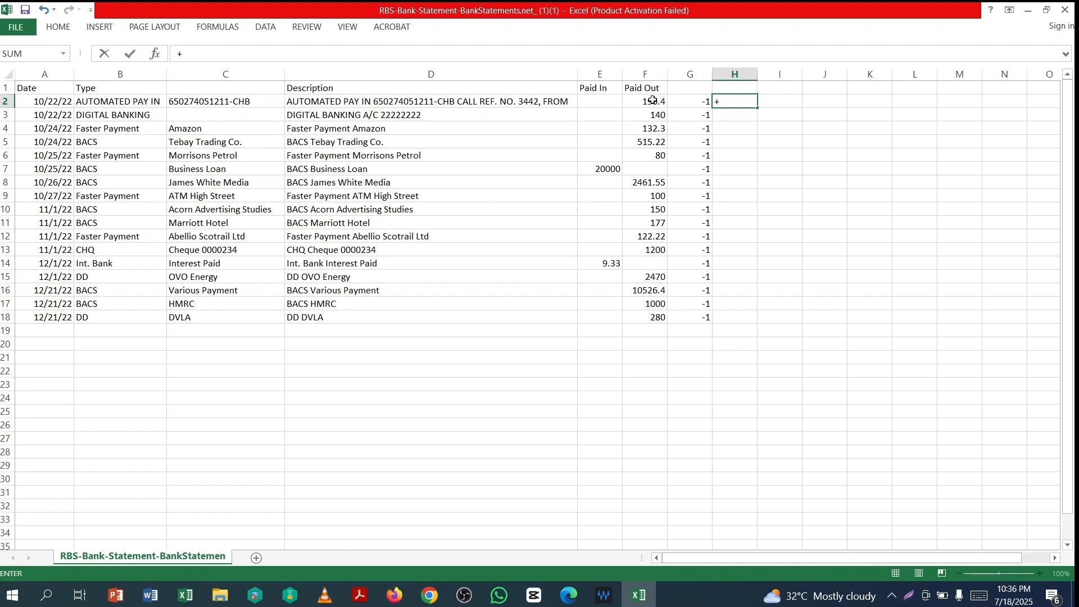
left_click(660, 106)
type("*")
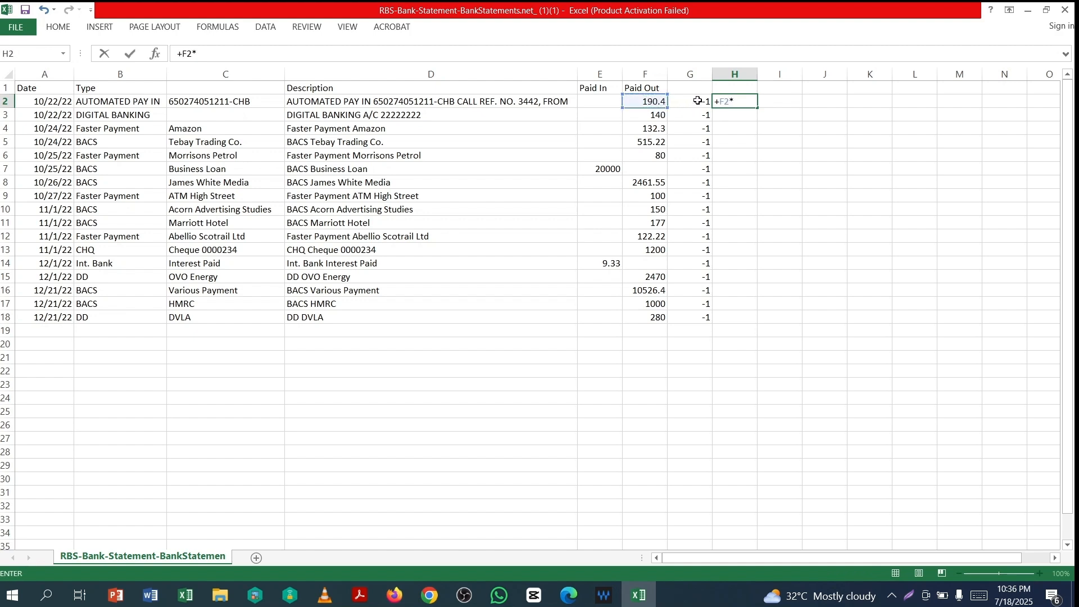
left_click(702, 107)
key("Return")
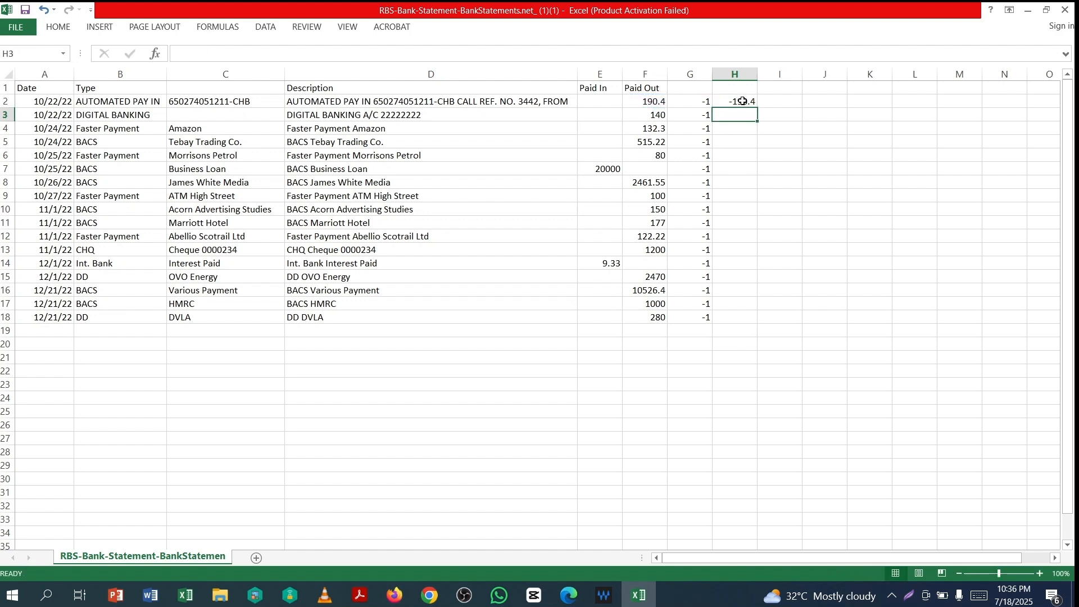
left_click(751, 104)
left_click_drag(757, 110, 756, 325)
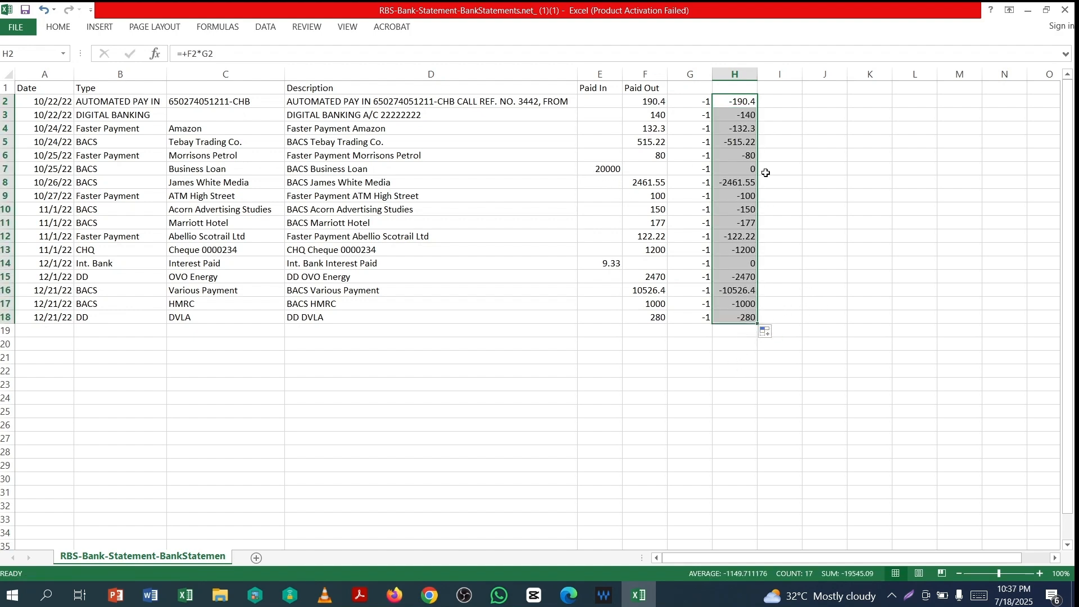
- Override H7 with 20000 for the Business Loan and H14 with 9.33 for interest
left_click(748, 170)
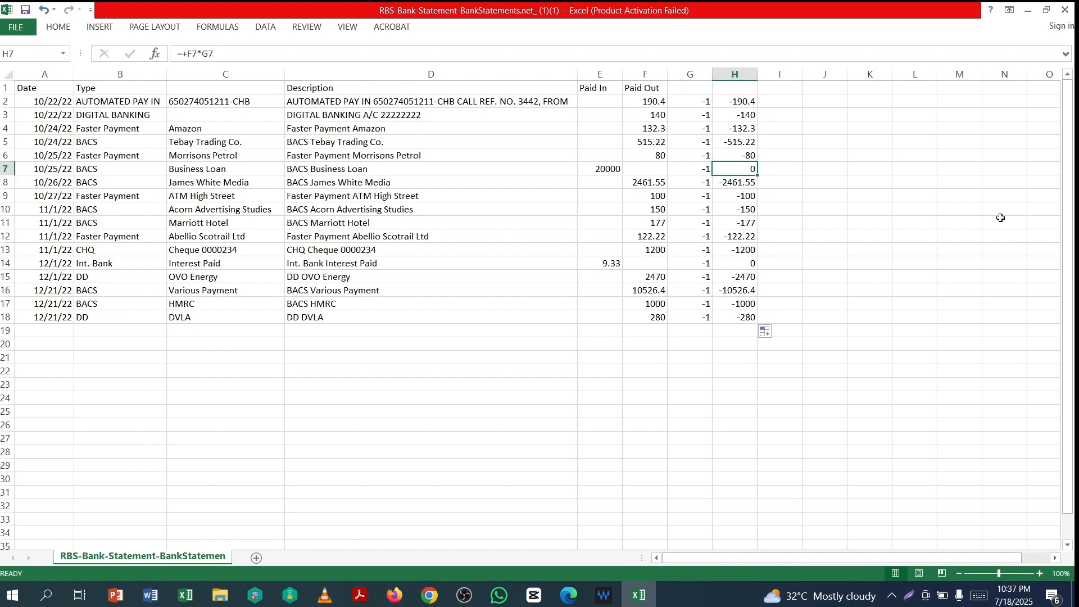
type("20000")
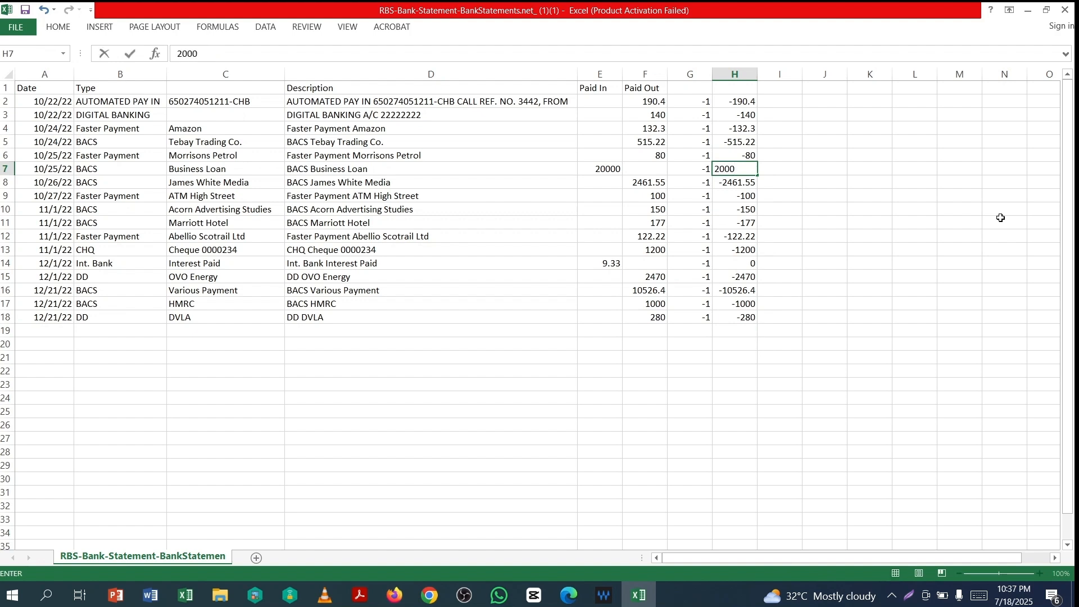
left_click(744, 267)
type("9.33")
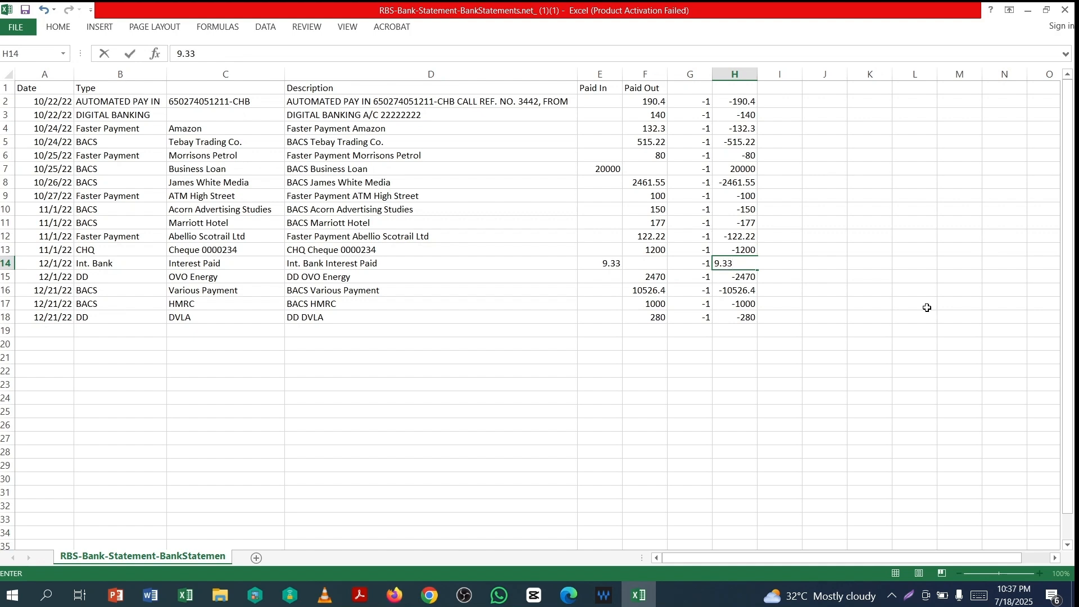
key("Return")
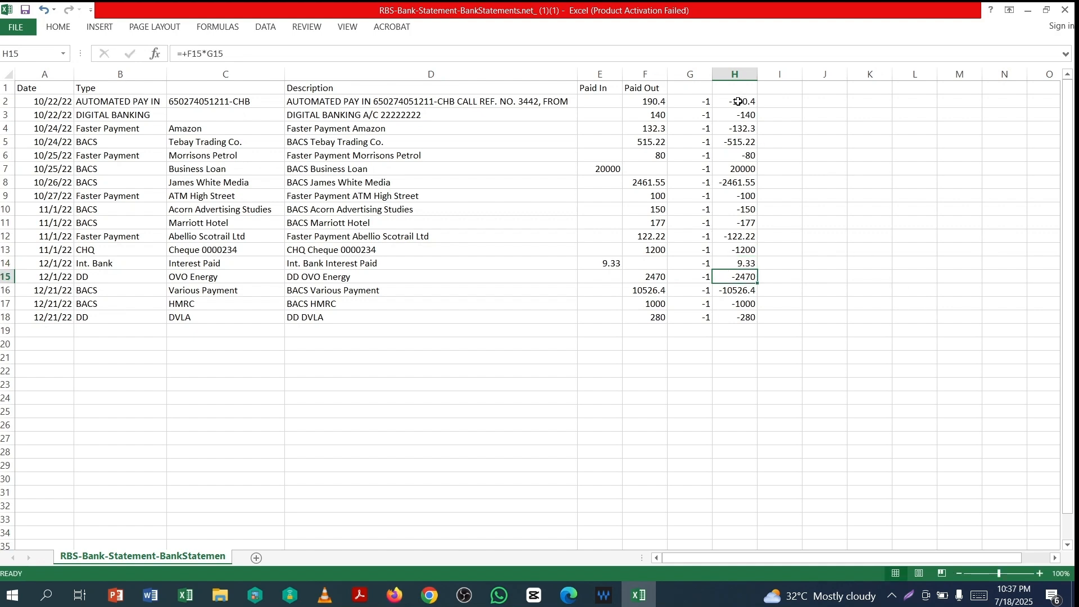
- Convert the signed amounts in H2:H18 to values with Paste Special
left_click_drag(738, 101, 767, 333)
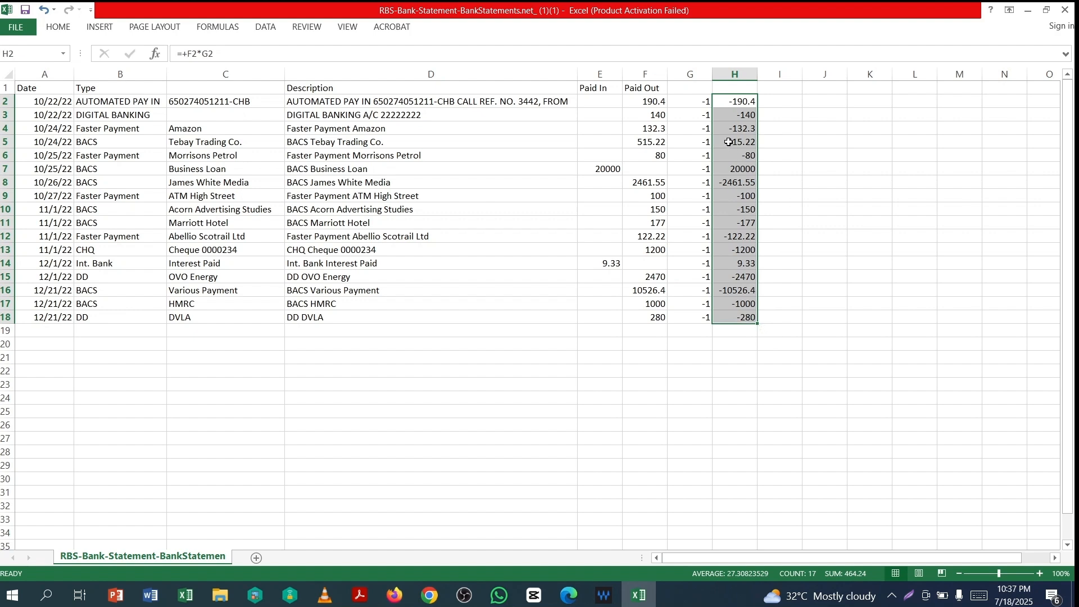
right_click(730, 131)
left_click(757, 161)
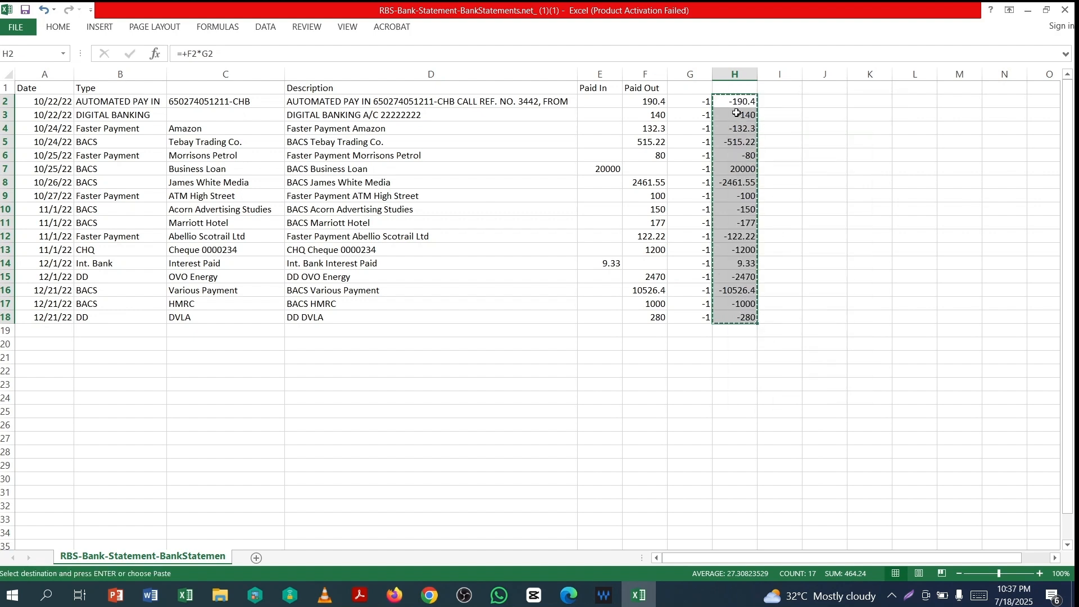
right_click(732, 102)
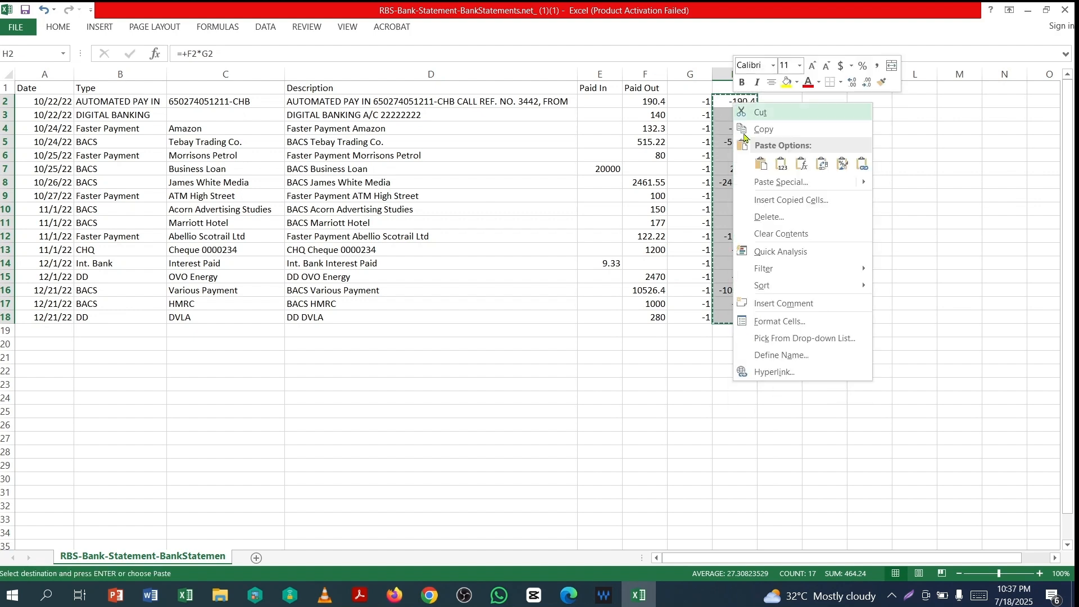
left_click(766, 182)
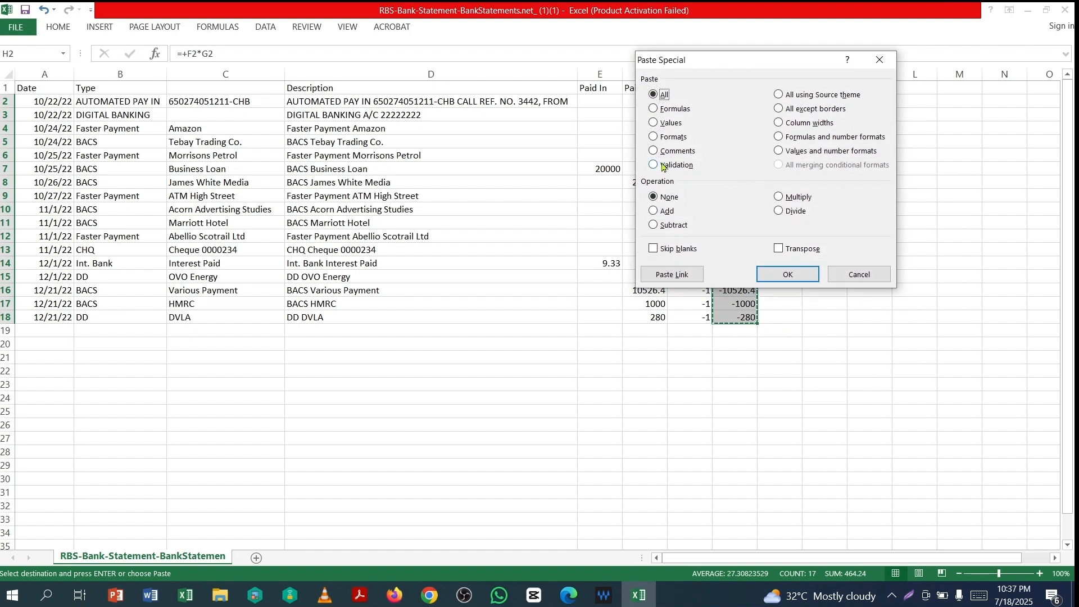
left_click(655, 123)
left_click(787, 275)
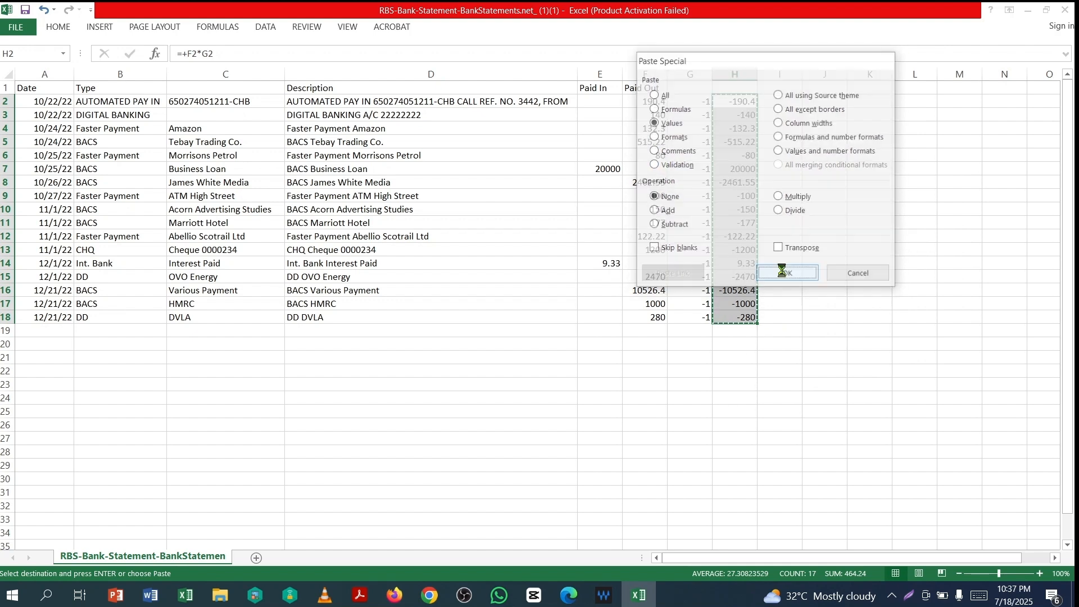
left_click(742, 143)
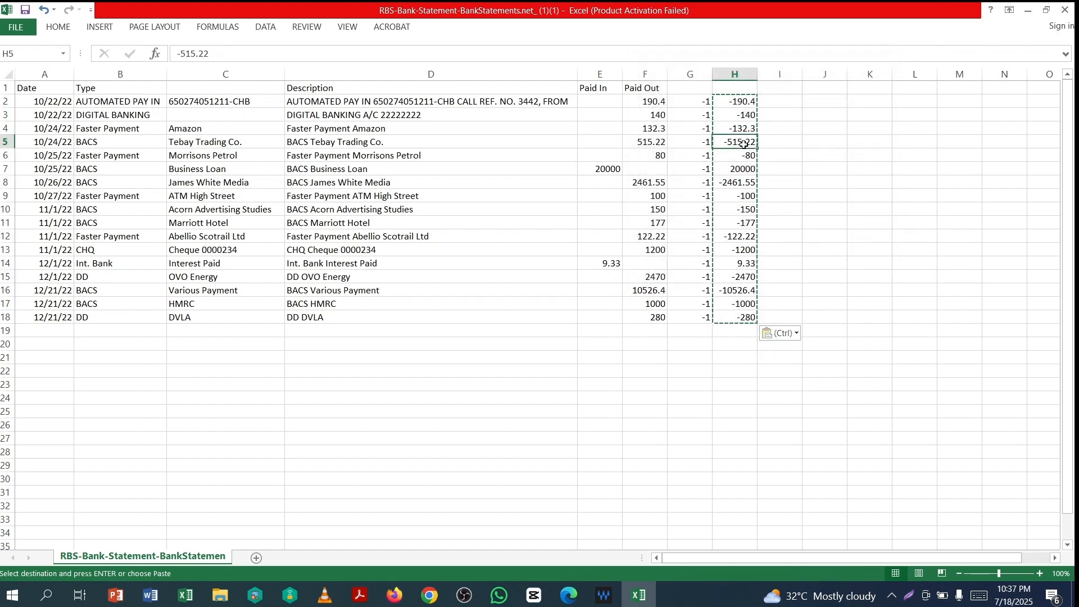
- Paste the signed amounts into Paid In from E2 and delete columns F to H
mouse_move(744, 107)
left_mouse_down()
mouse_move(752, 329)
mouse_move(755, 316)
left_mouse_up()
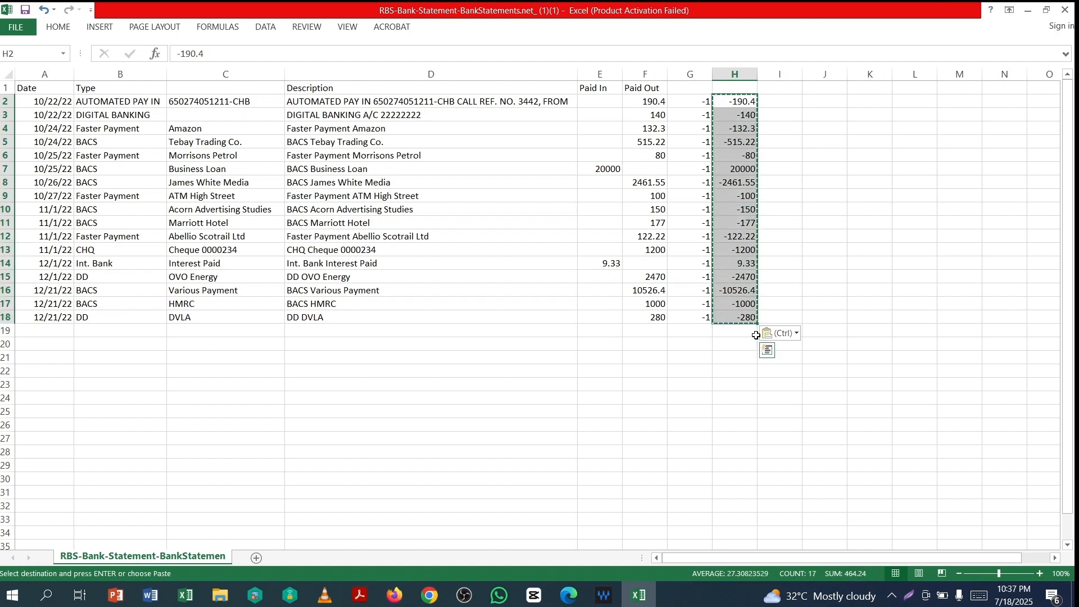
left_click(767, 350)
key("Left")
key("Left")
key("Left")
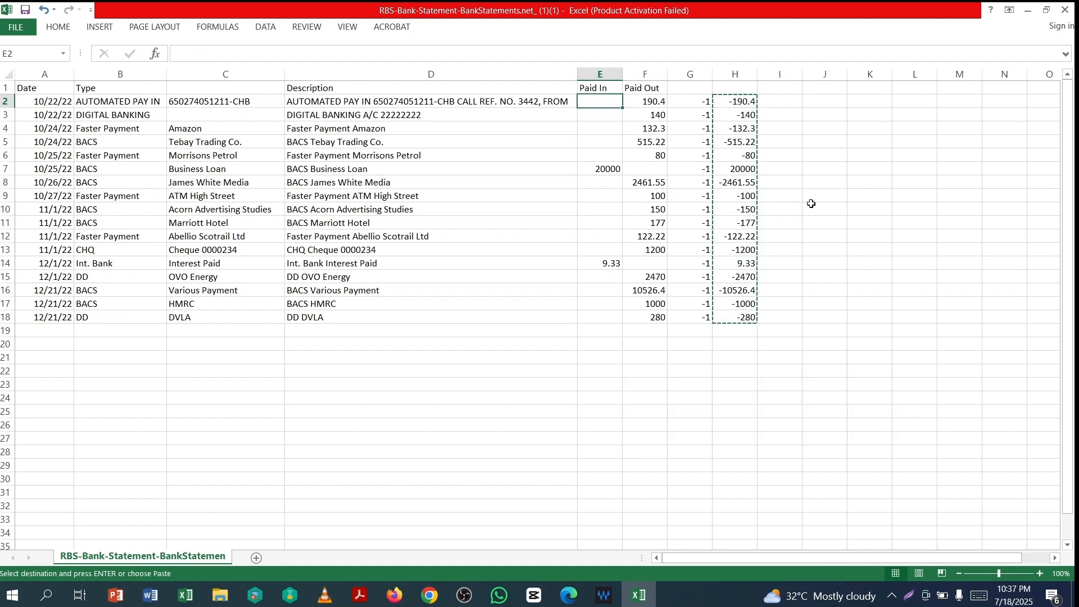
key("Return")
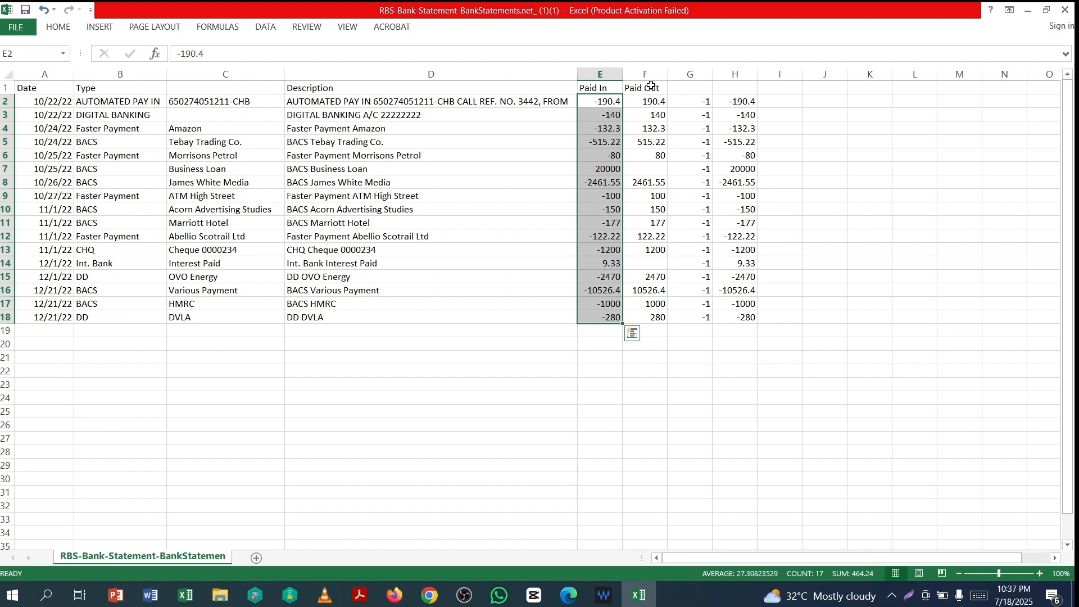
left_click_drag(646, 74, 735, 74)
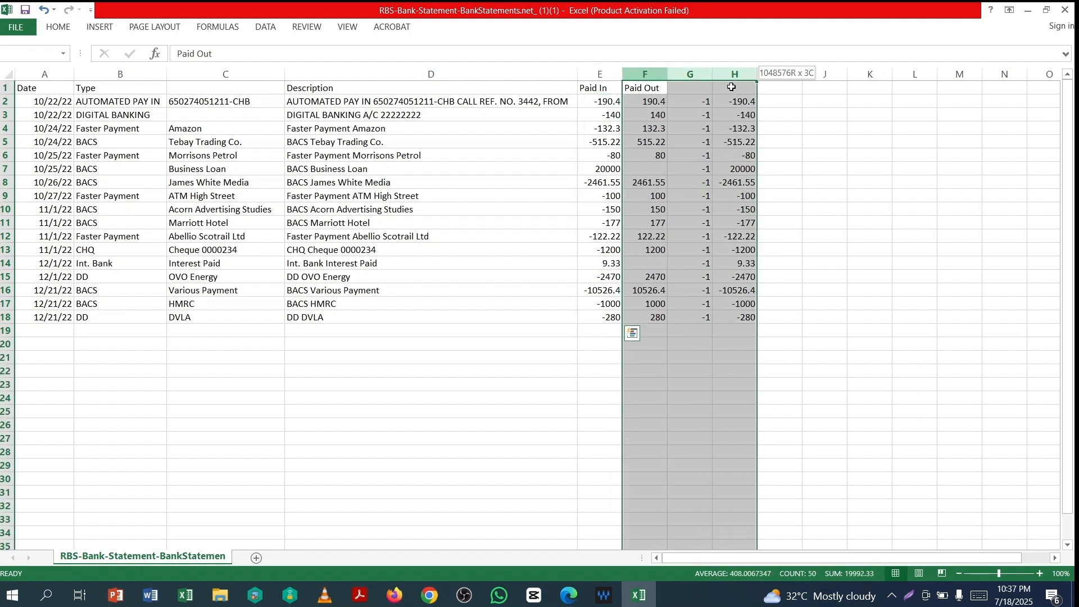
right_click(695, 77)
left_click(736, 189)
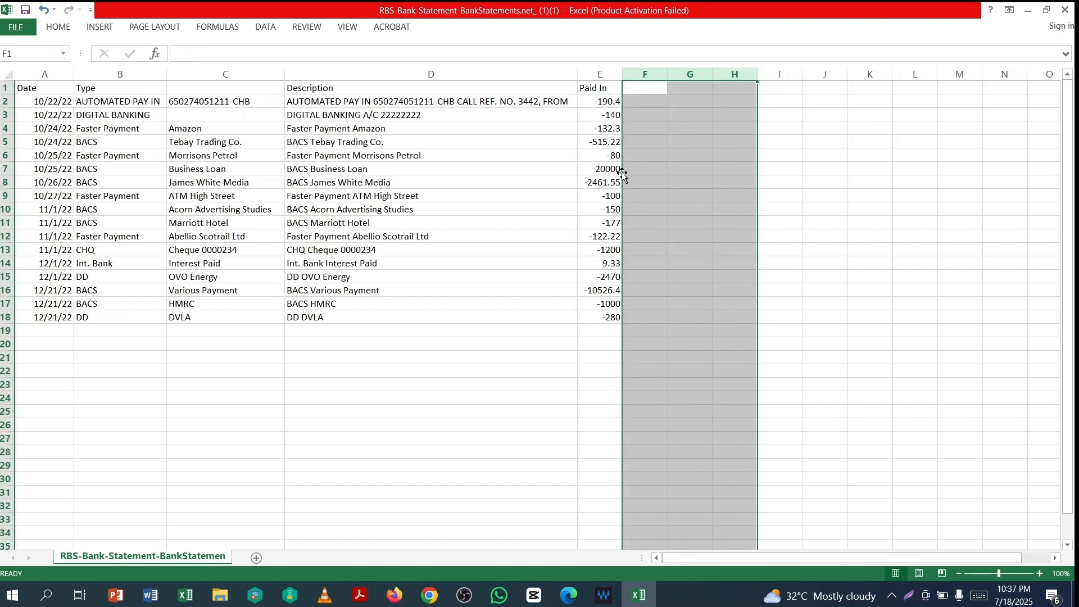
- Change the E1 heading from Paid In to Amount
left_click(598, 85)
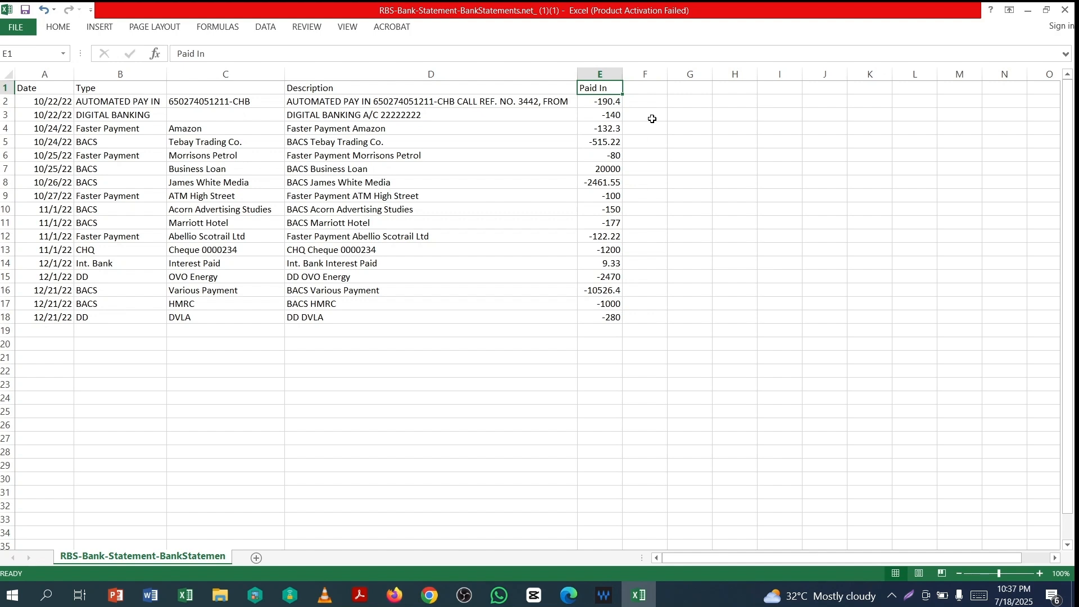
type("Amount")
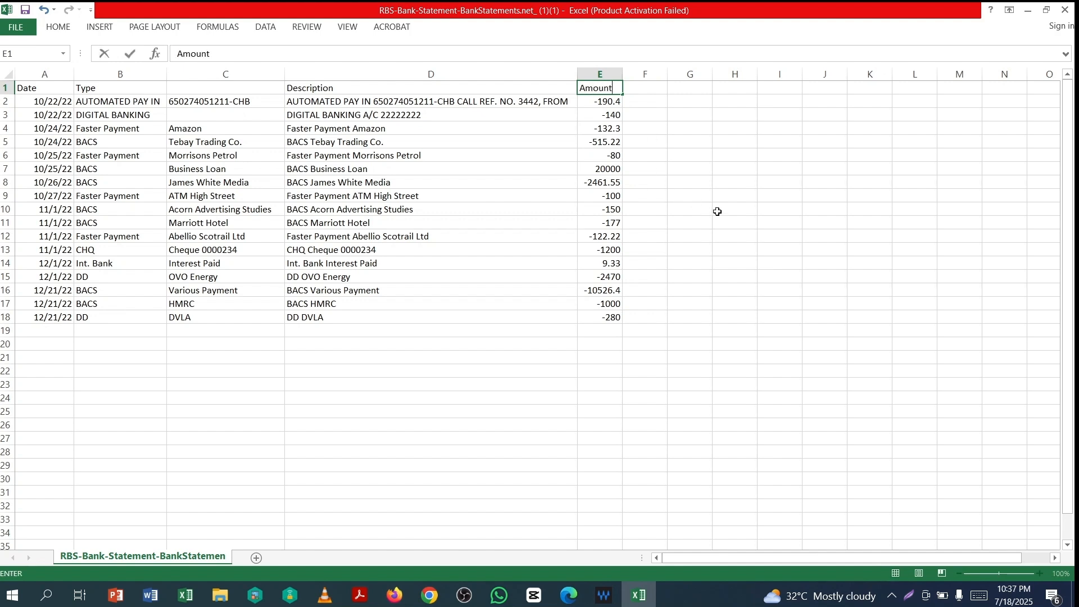
left_click(534, 237)
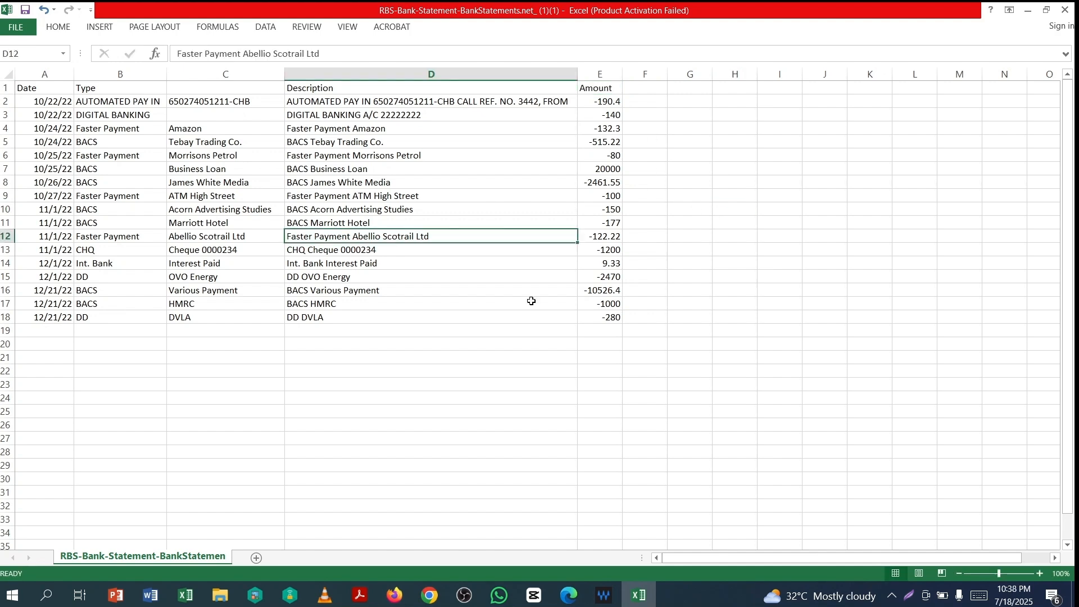
- Open StatementImportTemplate.en-US(2).csv in Excel from Firefox's recent downloads
left_click(396, 595)
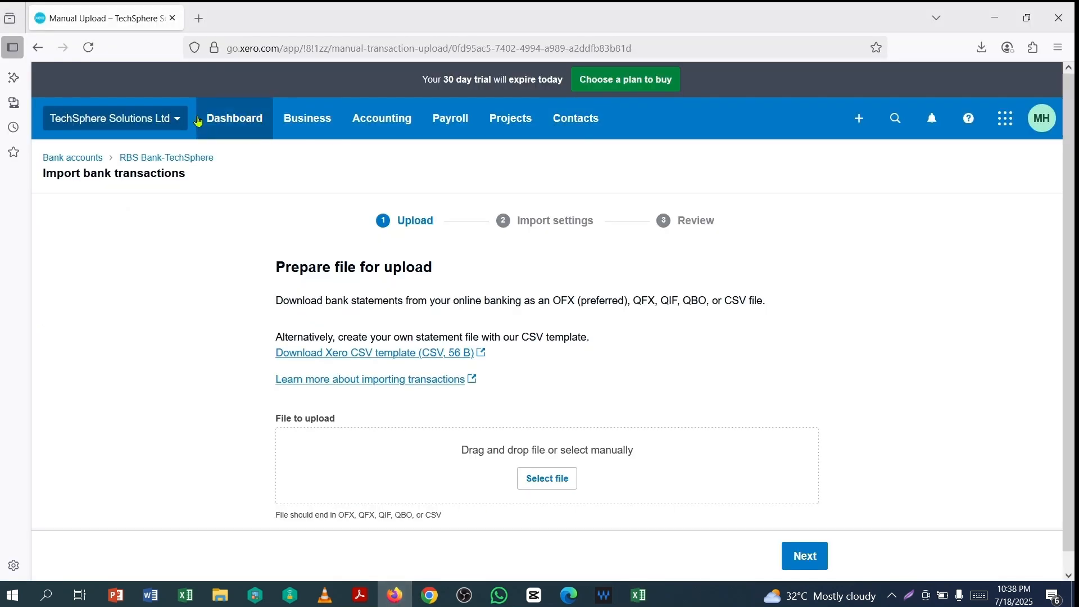
left_click(390, 354)
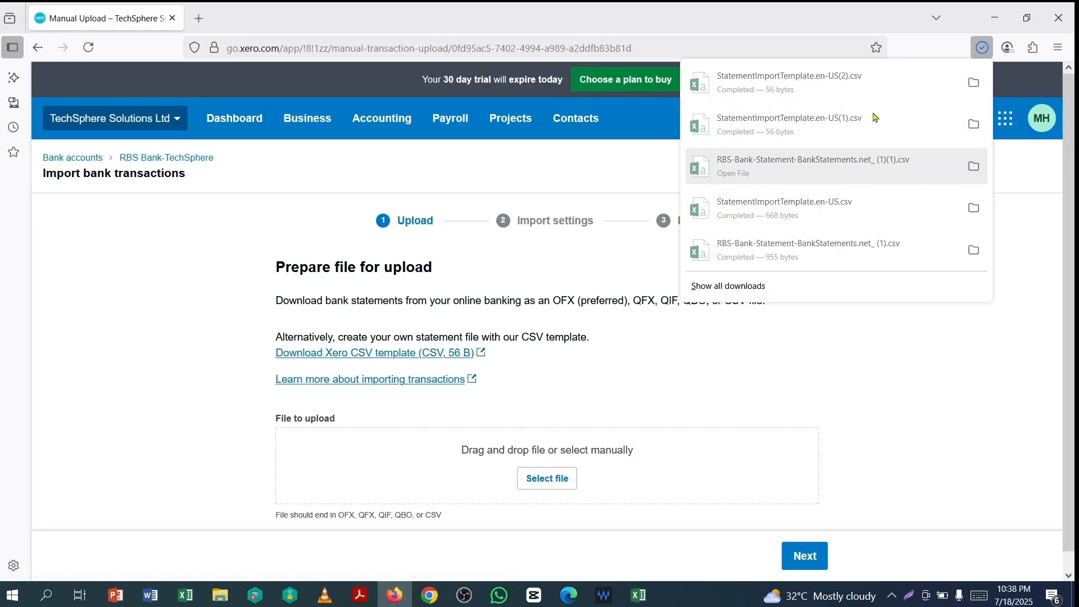
left_click(747, 80)
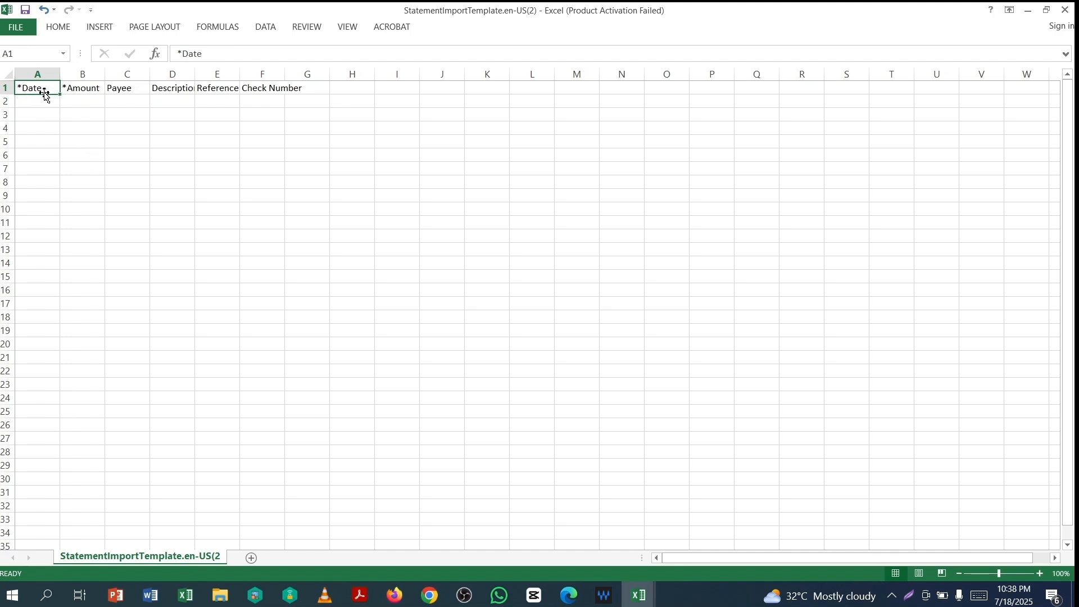
- Copy the 17 statement dates from A2:A18 into the template's Date column
left_click_drag(45, 101, 50, 318)
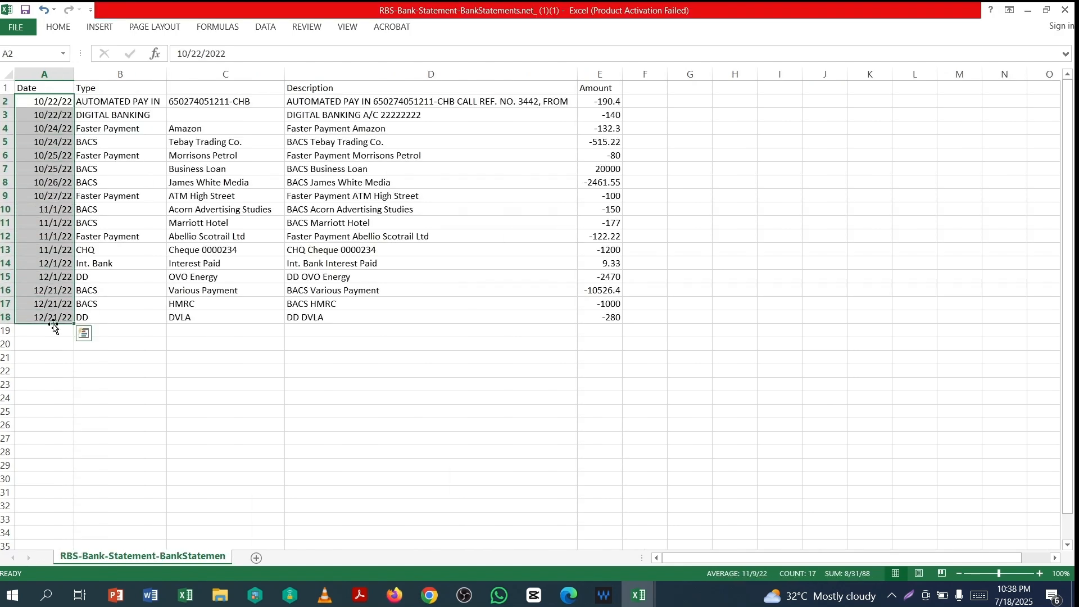
key("ctrl+c")
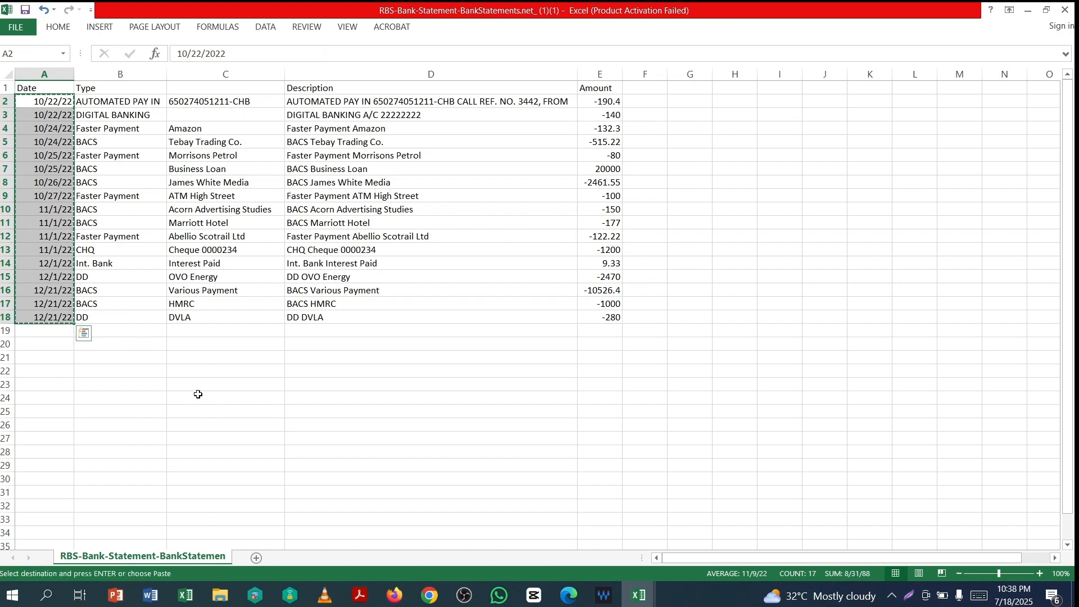
mouse_move(633, 601)
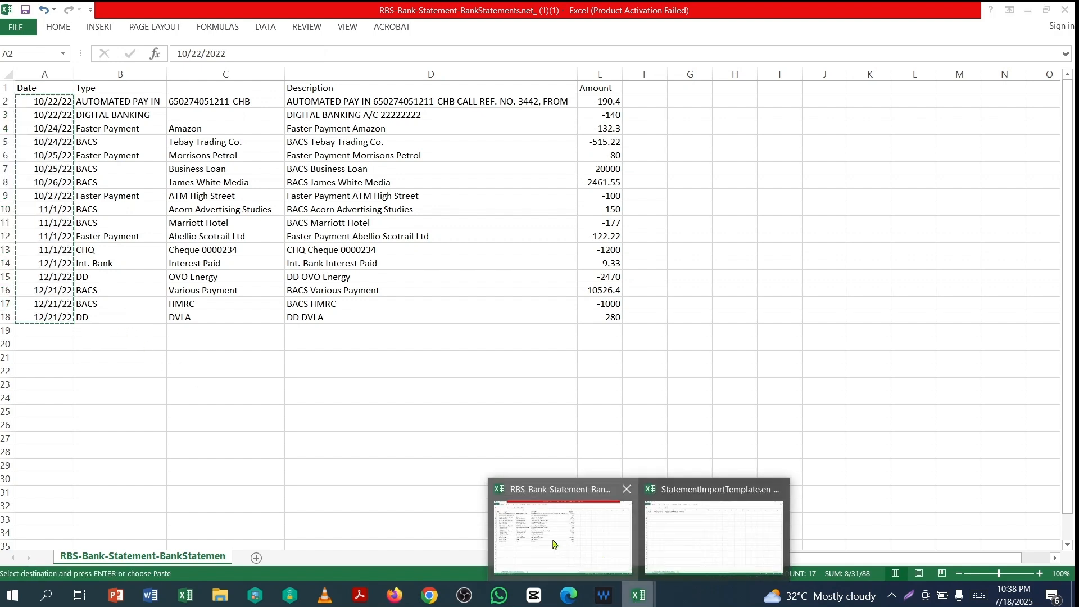
left_click(691, 548)
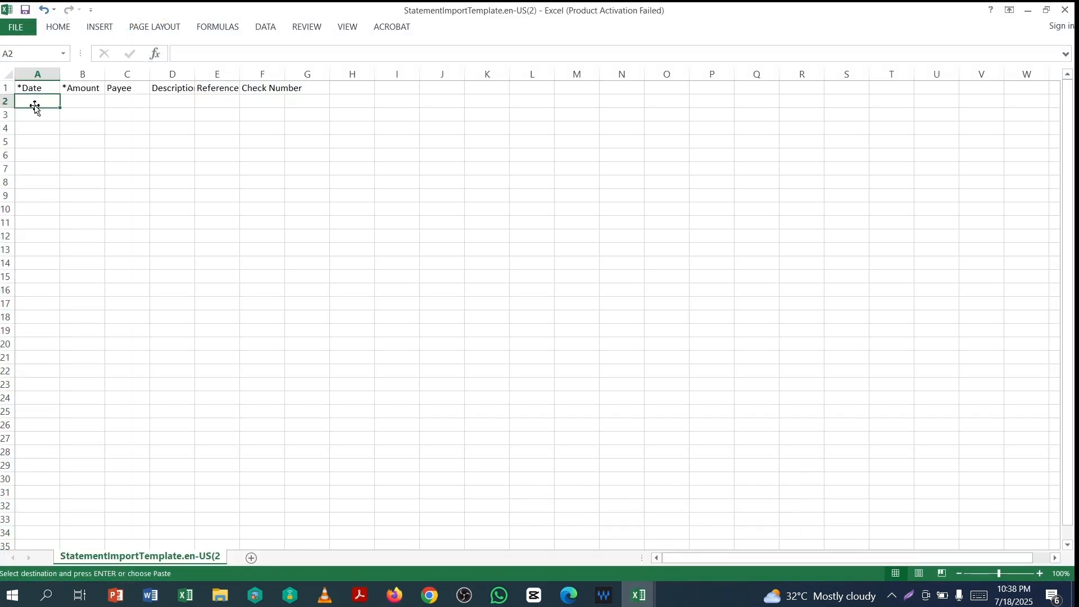
key("ctrl+v")
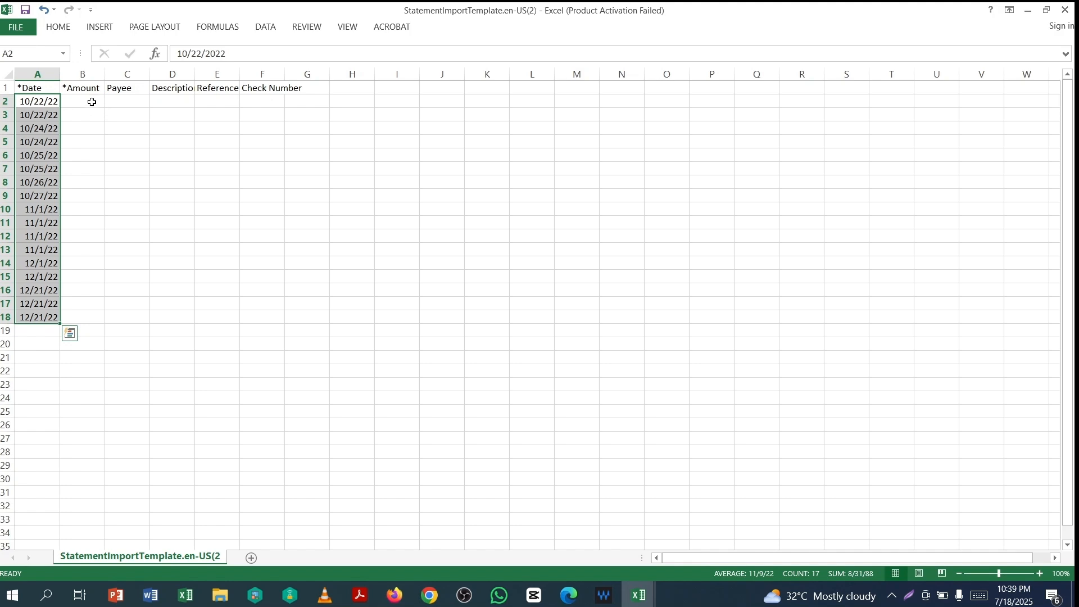
- Copy the amounts from E2:E18 into template cell B2 and autofit column D
key("alt+Tab")
left_click_drag(602, 101, 612, 319)
key("ctrl+c")
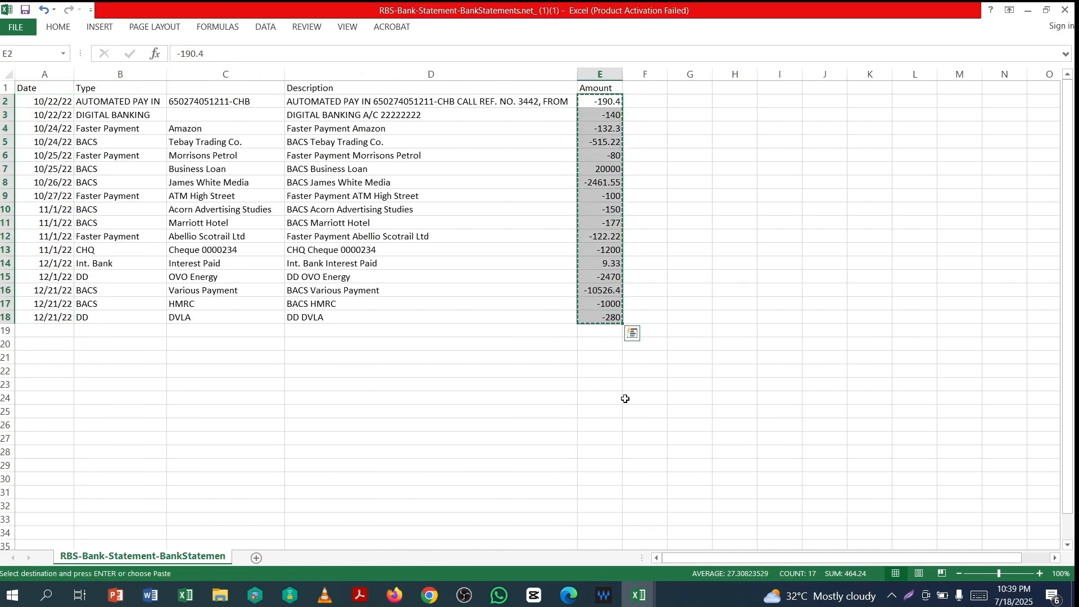
key("alt+Tab")
left_click(80, 102)
key("ctrl+v")
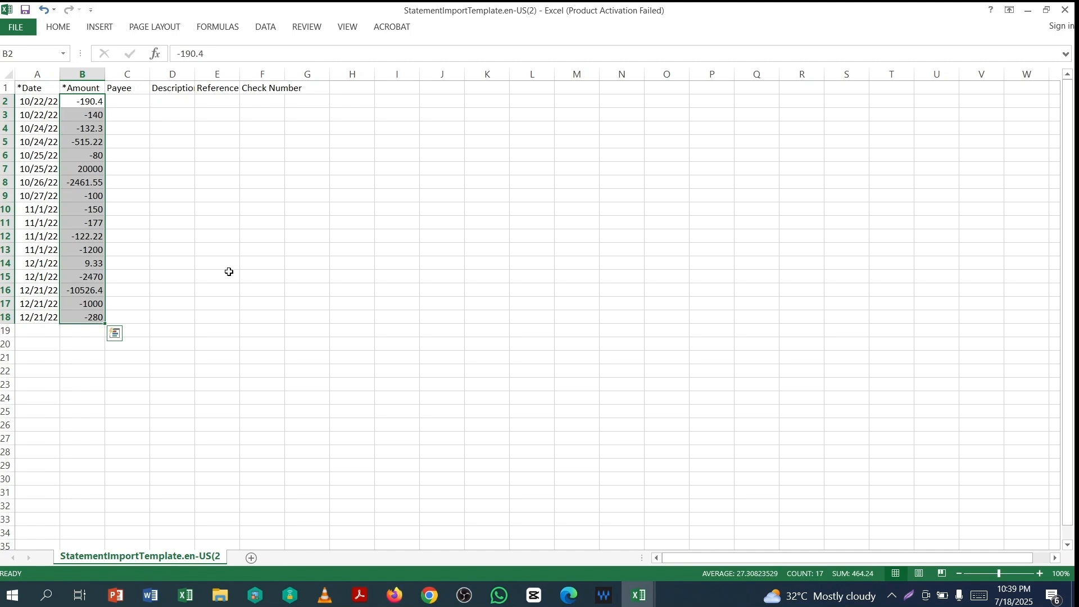
double_click(193, 77)
mouse_move(633, 597)
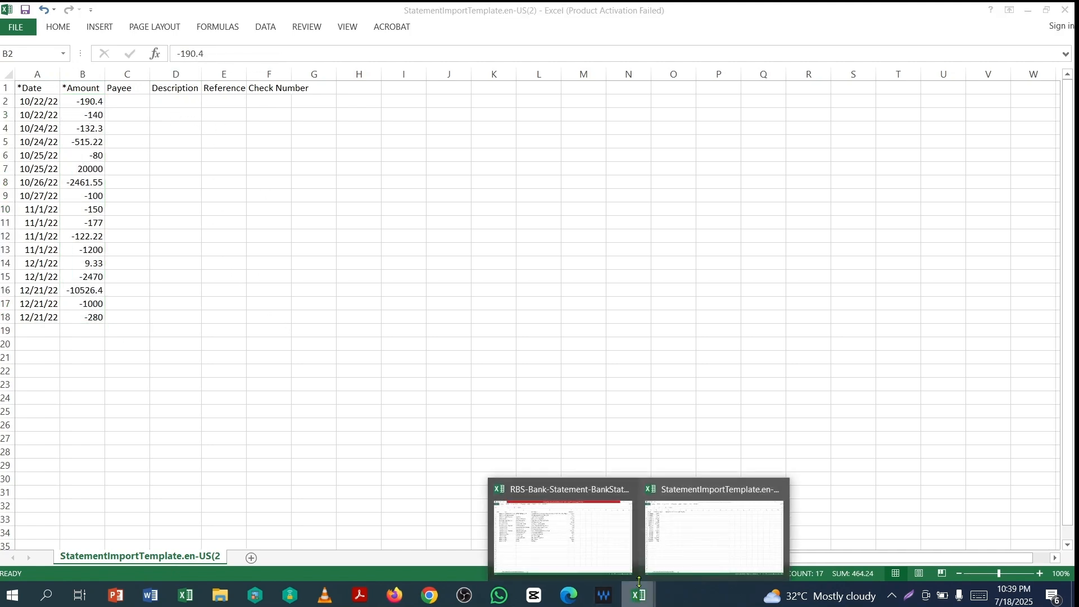
left_click(562, 540)
- Copy the 17 statement descriptions from the RBS workbook into the template's column D starting at D2
left_click_drag(298, 102, 295, 317)
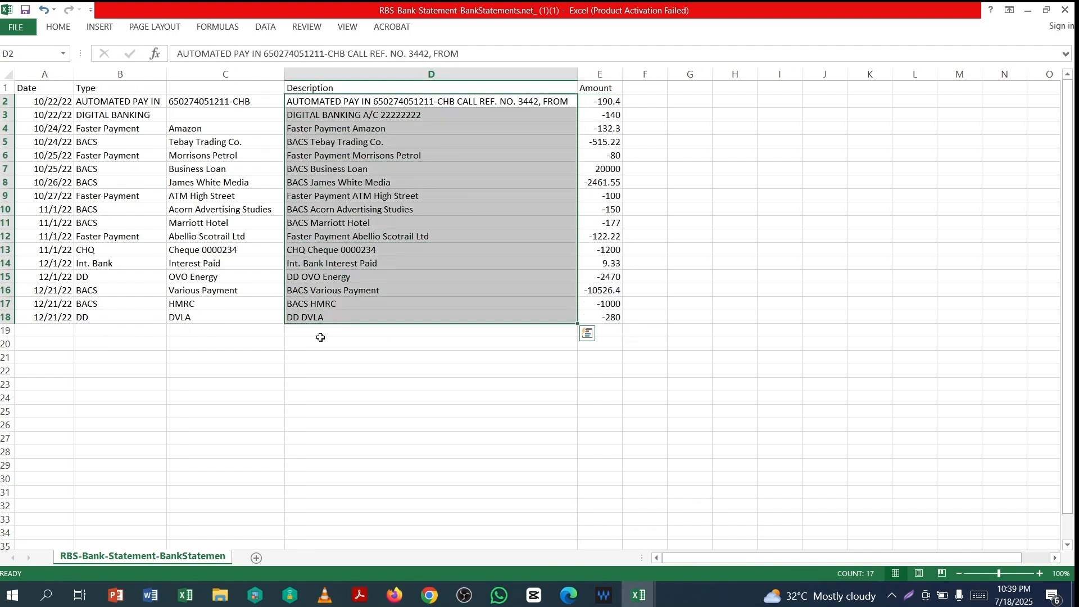
key("ctrl+c")
mouse_move(639, 596)
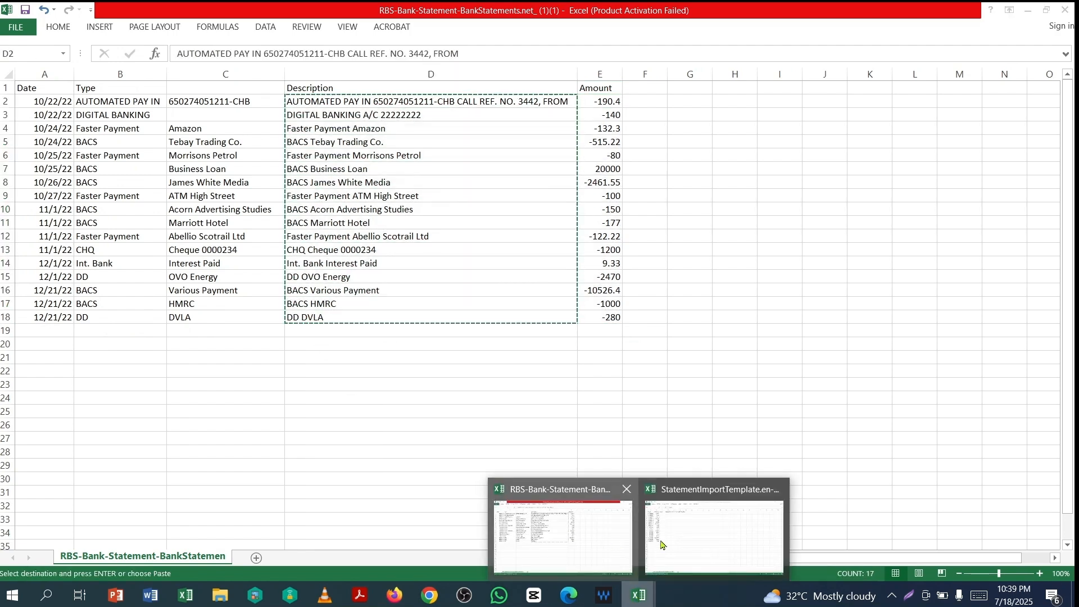
left_click(661, 544)
left_click(174, 101)
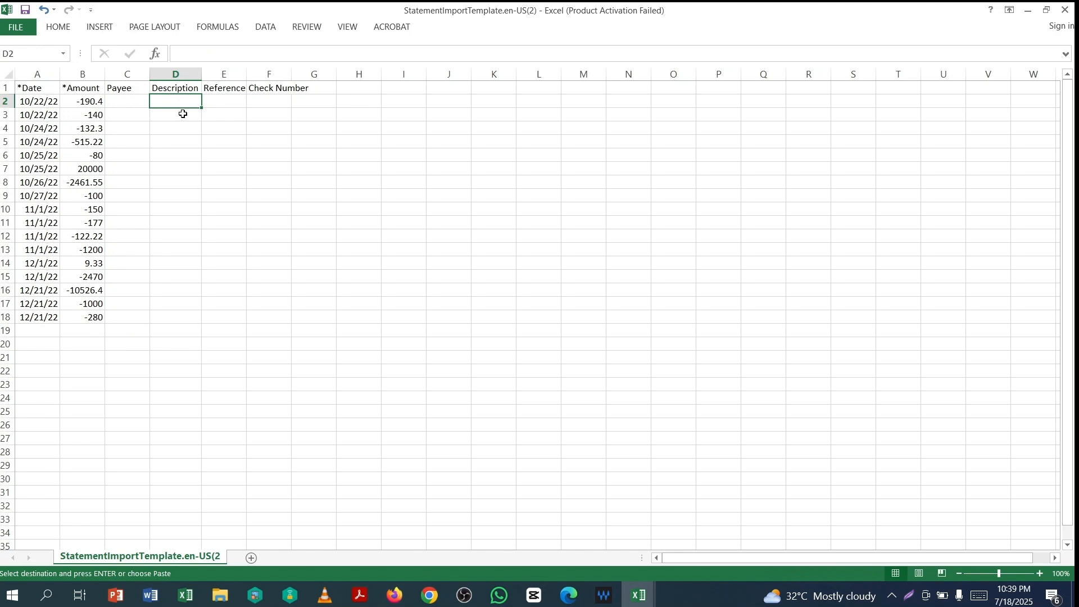
key("ctrl+v")
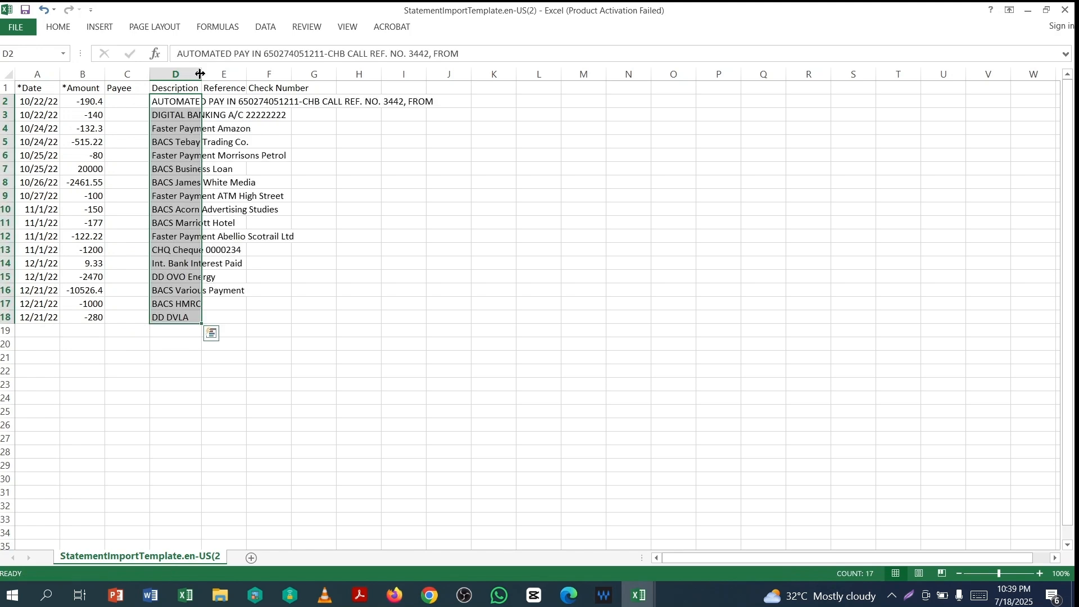
- Autofit columns D and F, then bring the RBS statement workbook back to the front
double_click(201, 73)
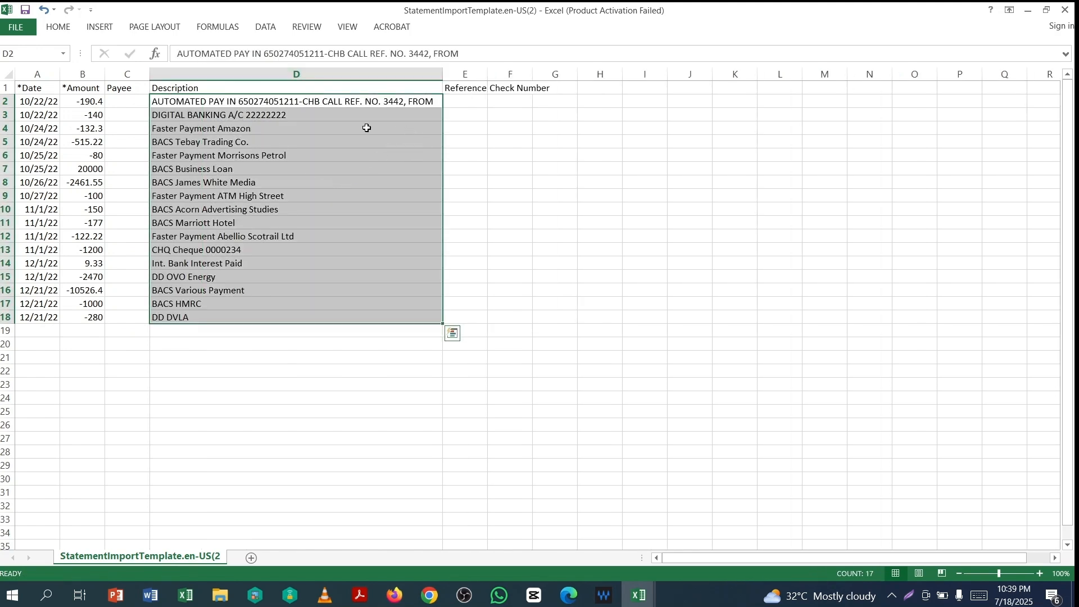
left_click_drag(488, 75, 491, 75)
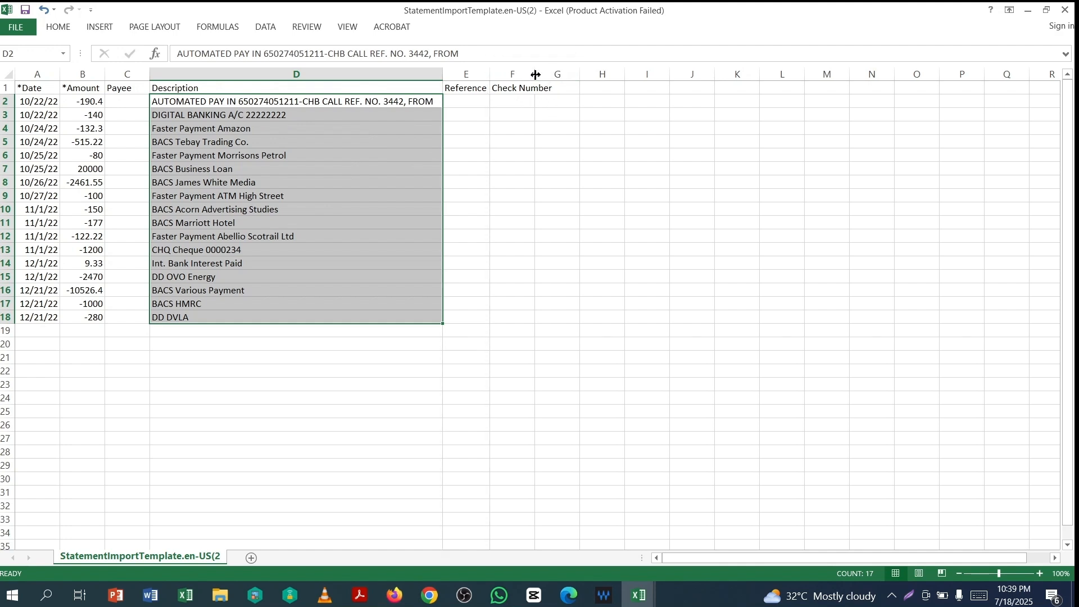
double_click(535, 74)
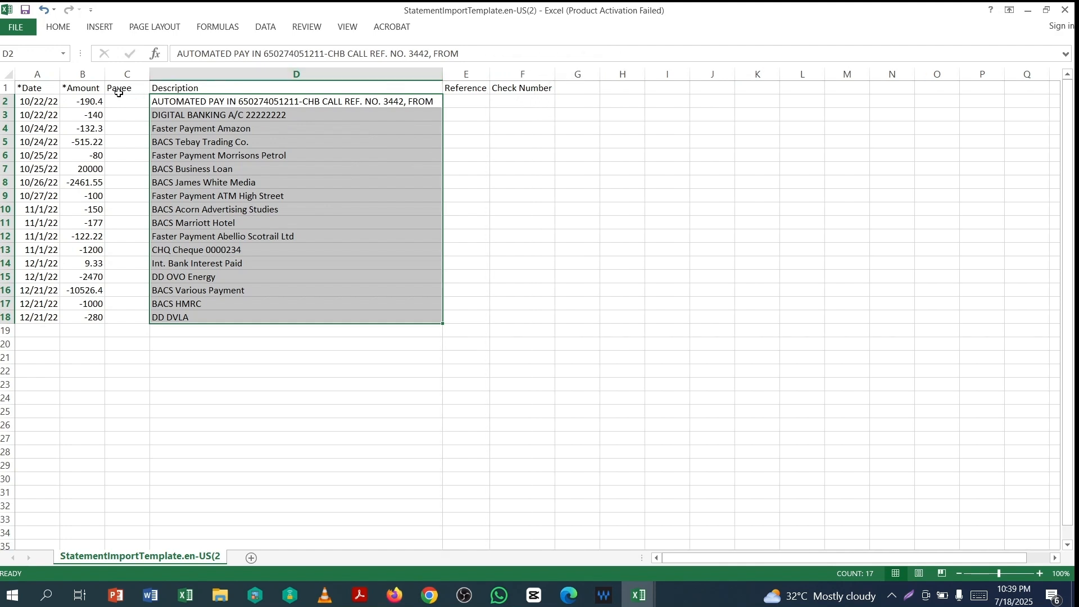
left_click(314, 141)
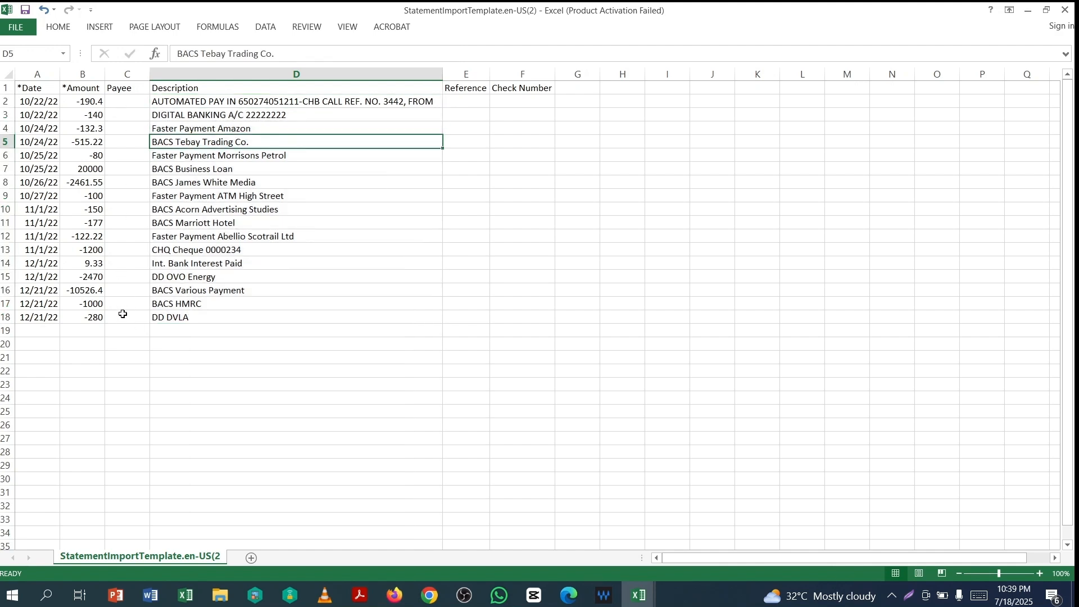
left_click(638, 595)
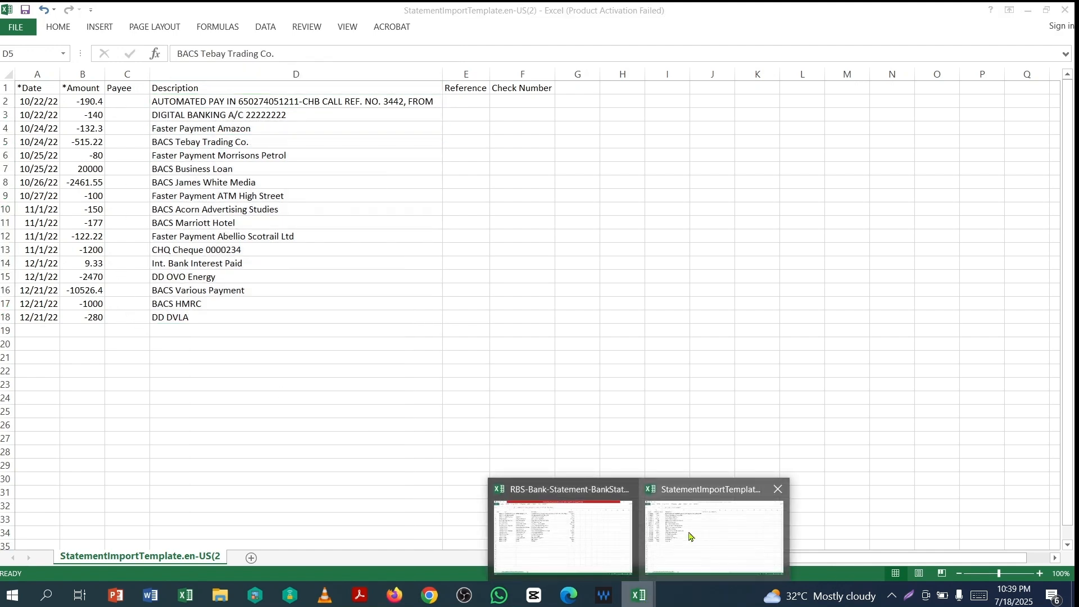
left_click(626, 536)
- Paste payees Amazon through Abellio Scotrail Ltd into the template from C4 and autofit column C
left_click(233, 207)
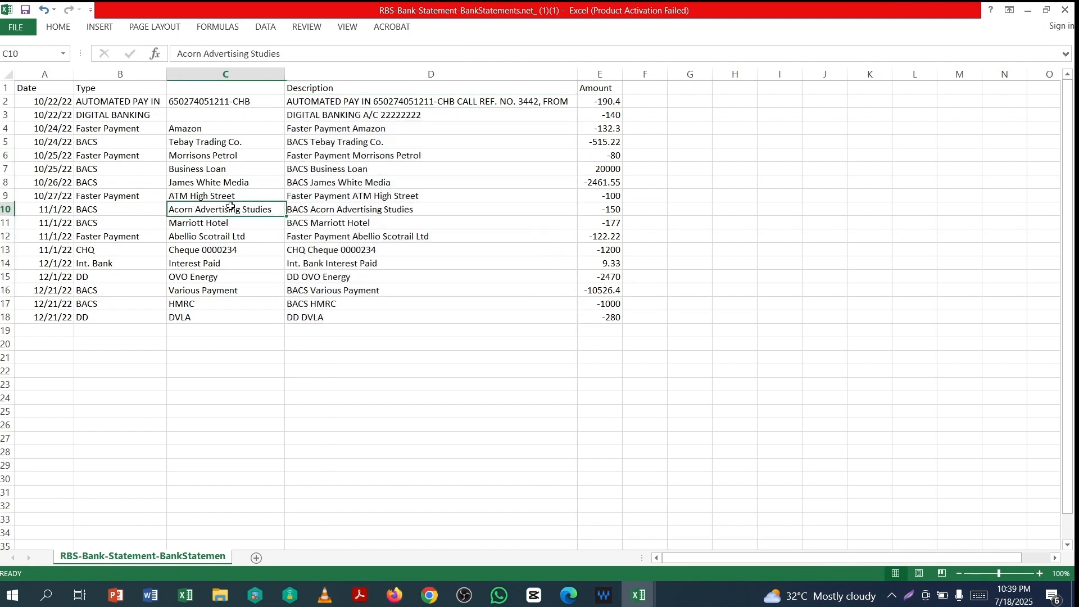
left_click_drag(186, 128, 189, 234)
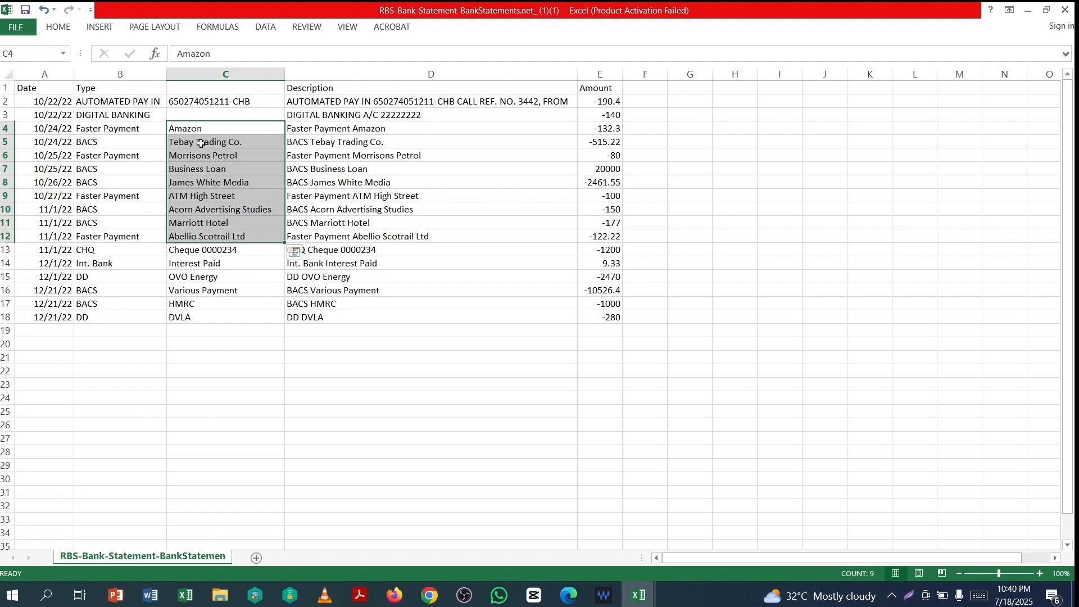
key("ctrl+c")
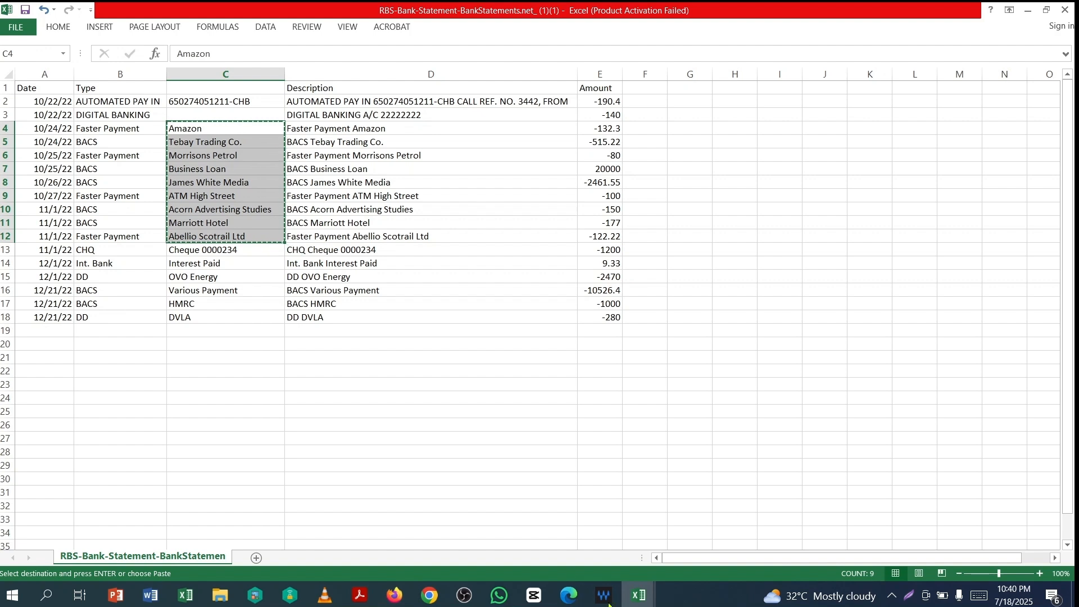
key("alt+Tab")
left_click(126, 131)
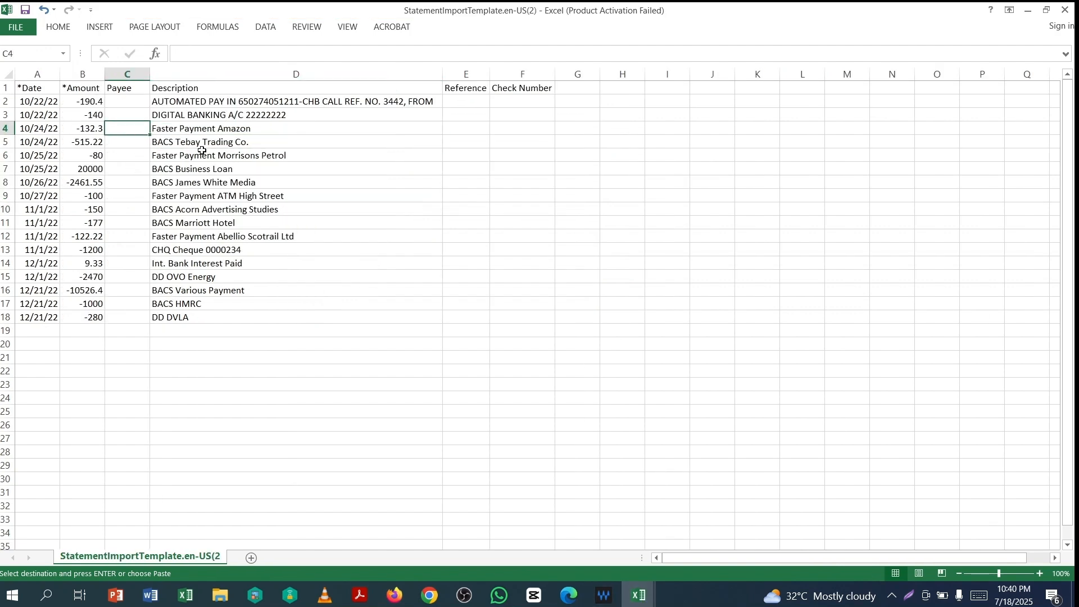
key("ctrl+v")
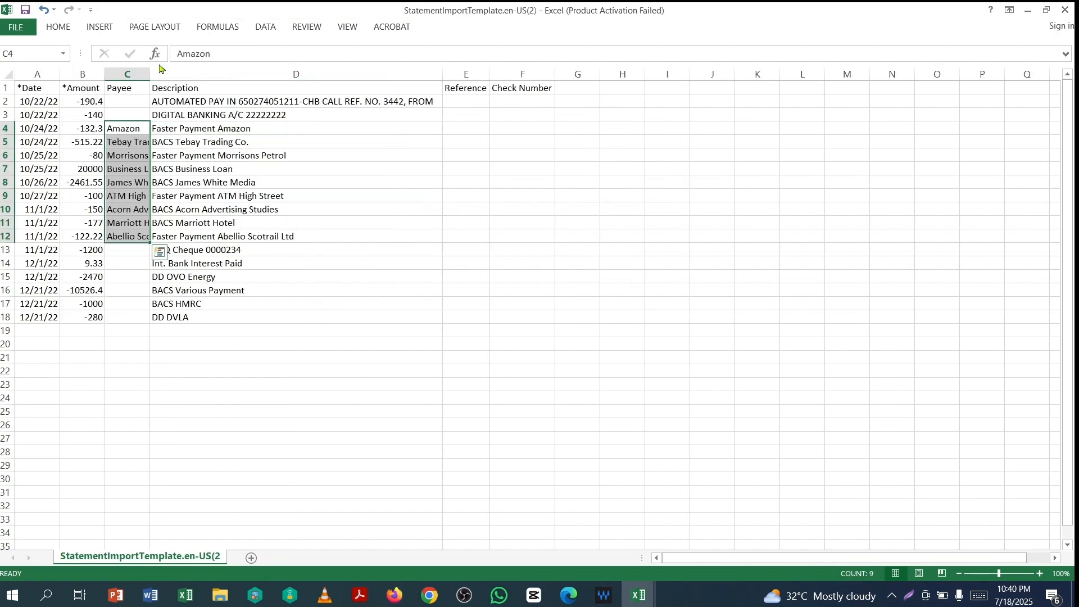
double_click(150, 73)
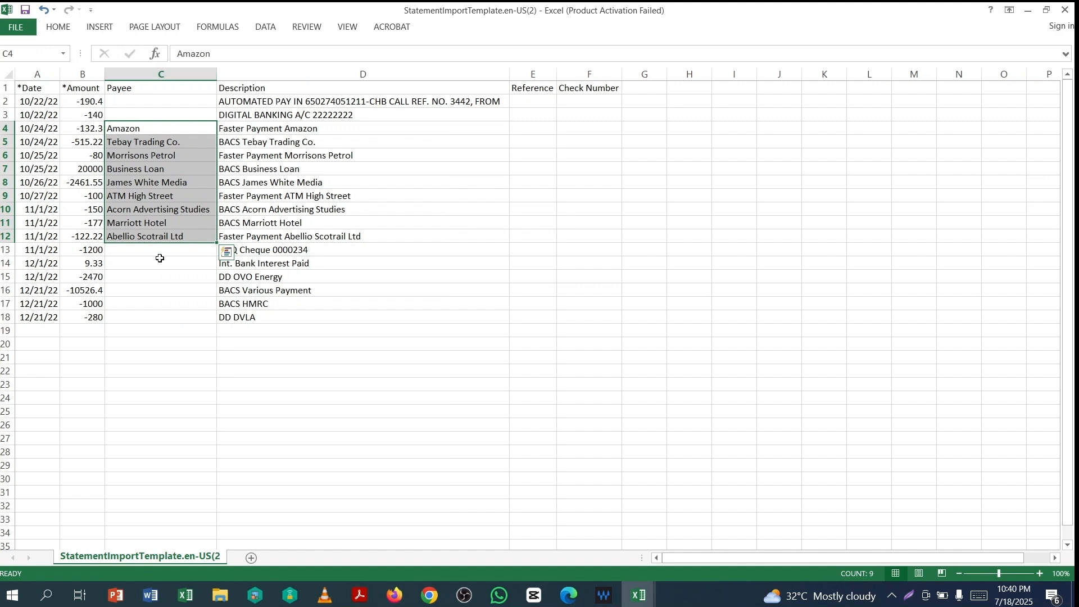
- Copy payees OVO Energy through DVLA into the template's Payee column on the matching rows
left_click(639, 595)
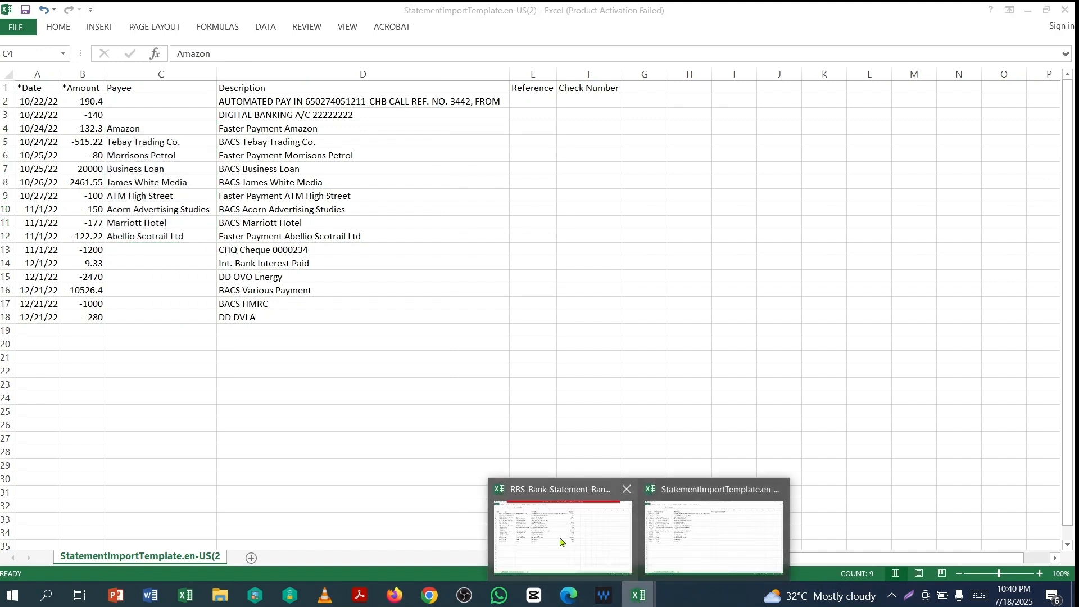
left_click(579, 537)
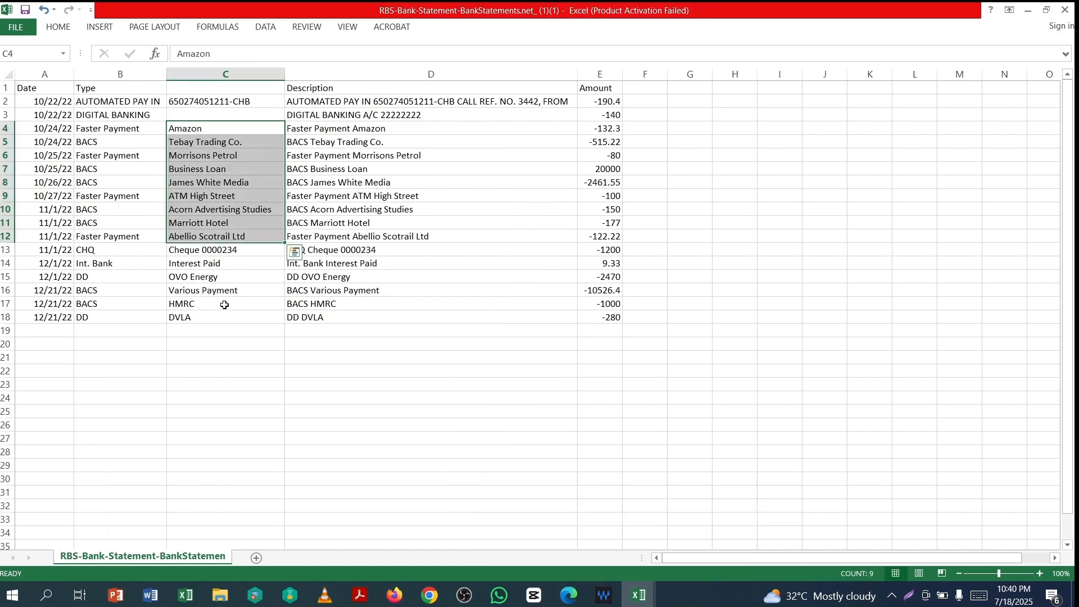
left_click(216, 251)
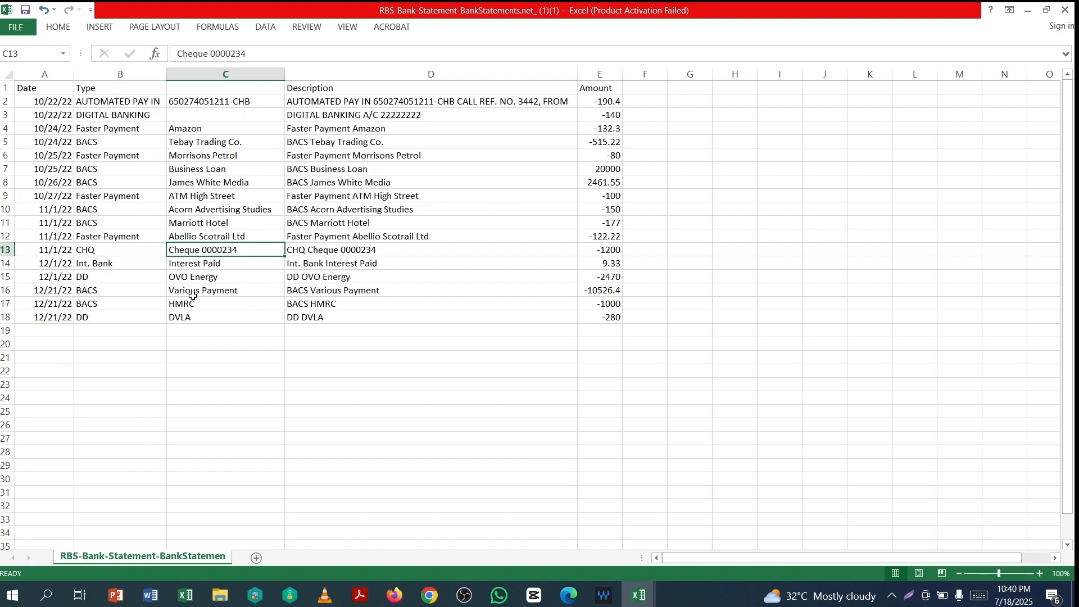
left_click_drag(181, 280, 180, 318)
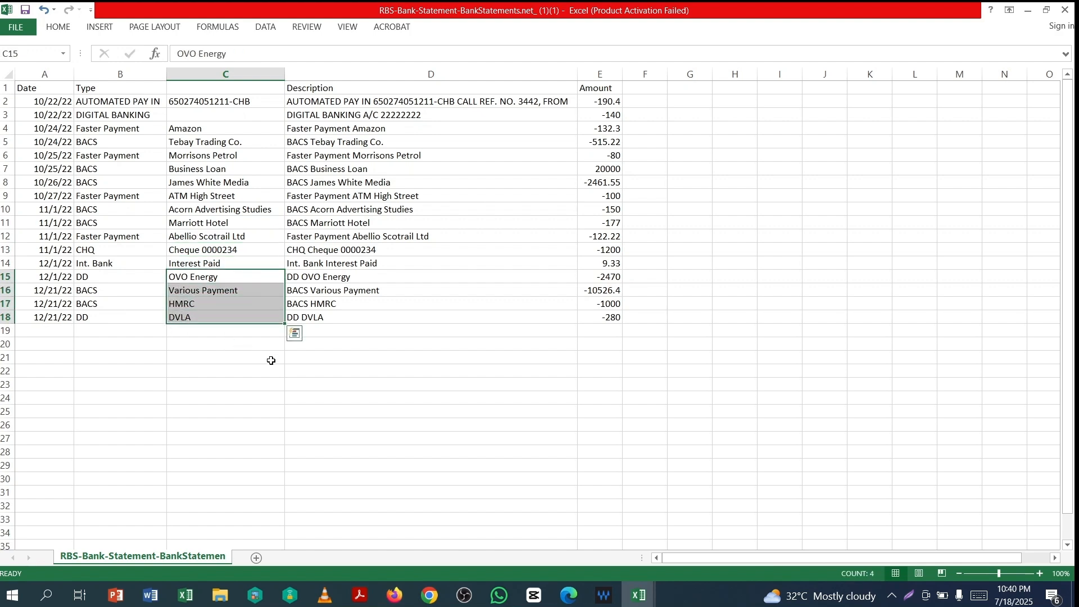
key("ctrl+c")
key("ctrl+Tab")
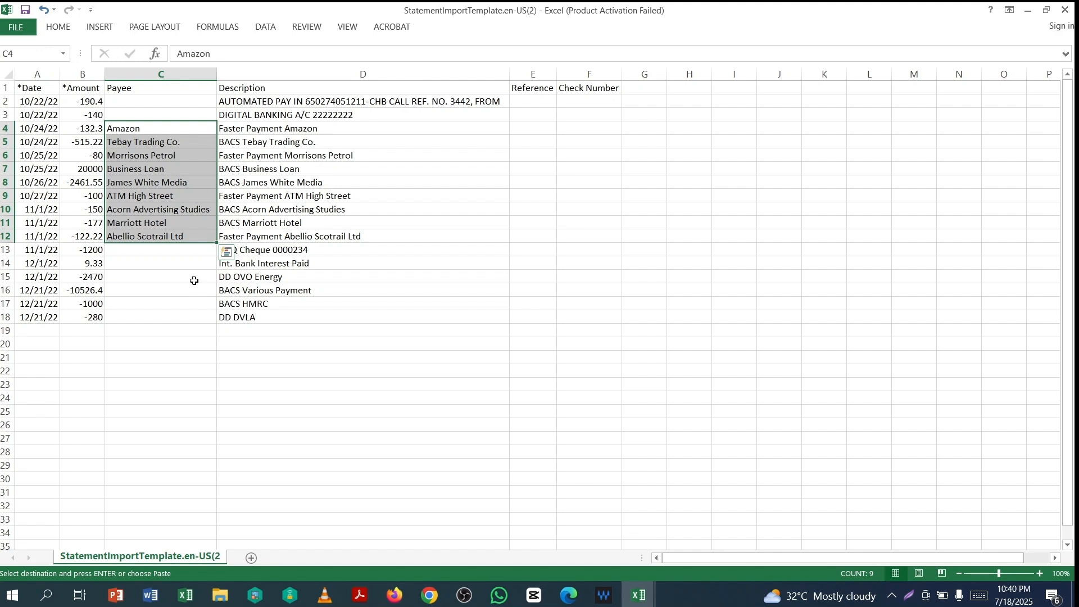
left_click(194, 280)
key("ctrl+v")
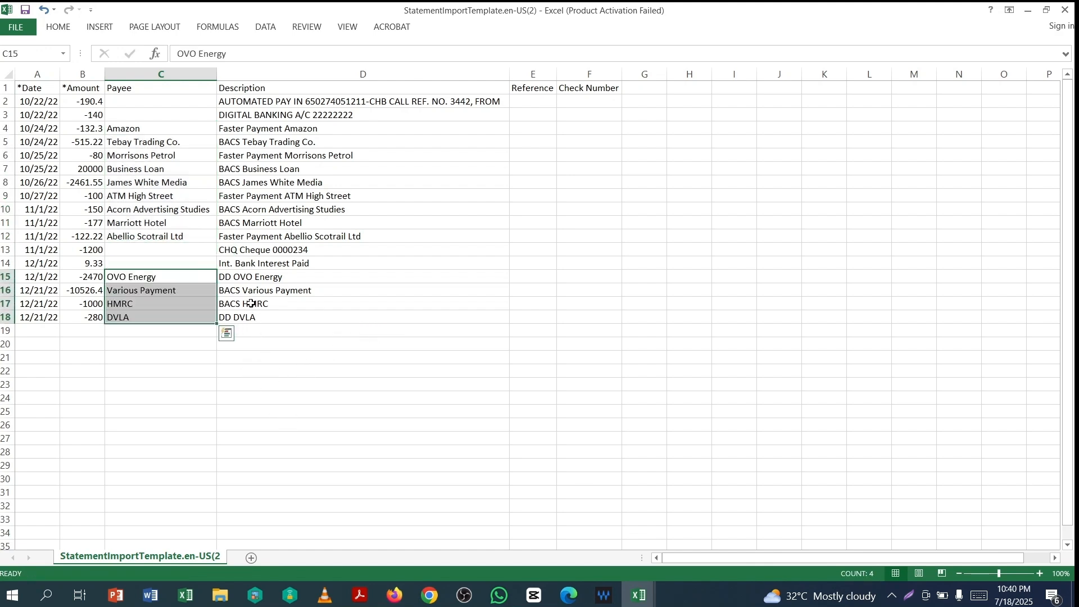
left_click(274, 250)
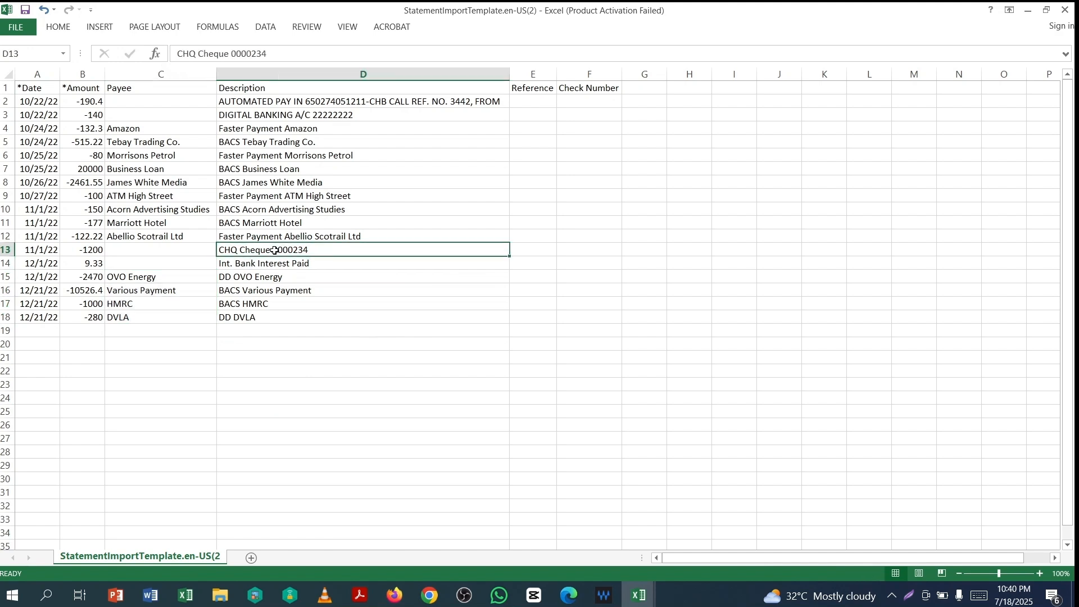
left_click(592, 249)
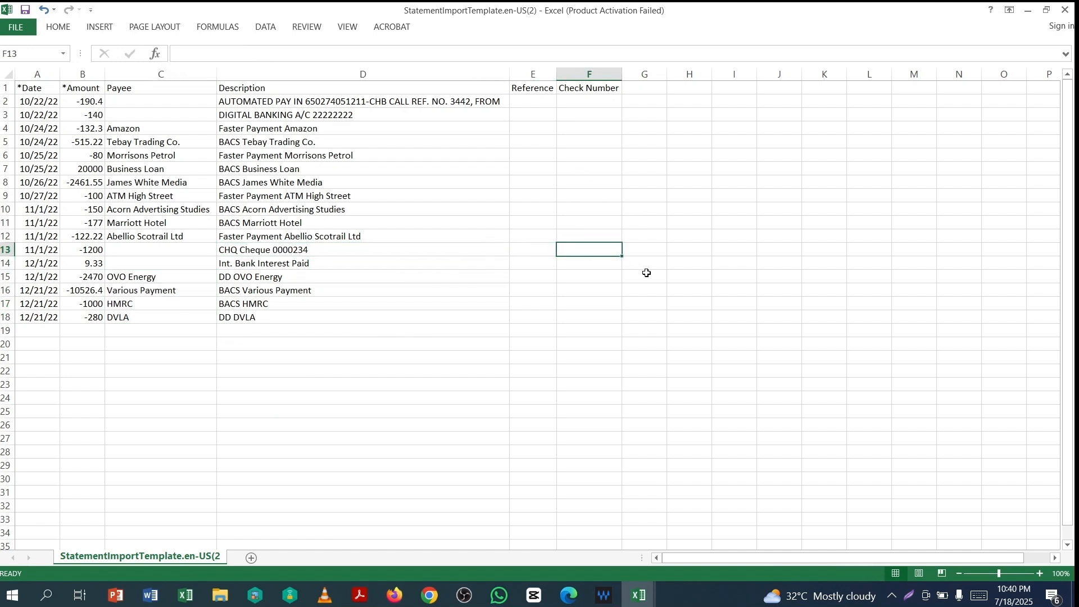
- Enter cheque number '0000234 in the cheque row's Check Number cell
type("'")
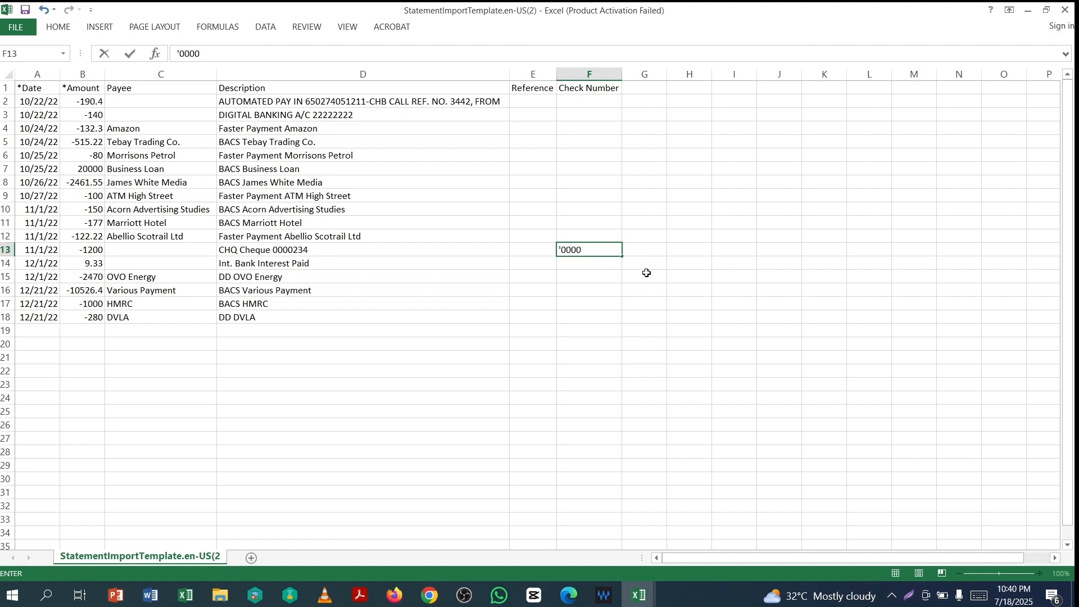
type("0000234")
left_click(651, 308)
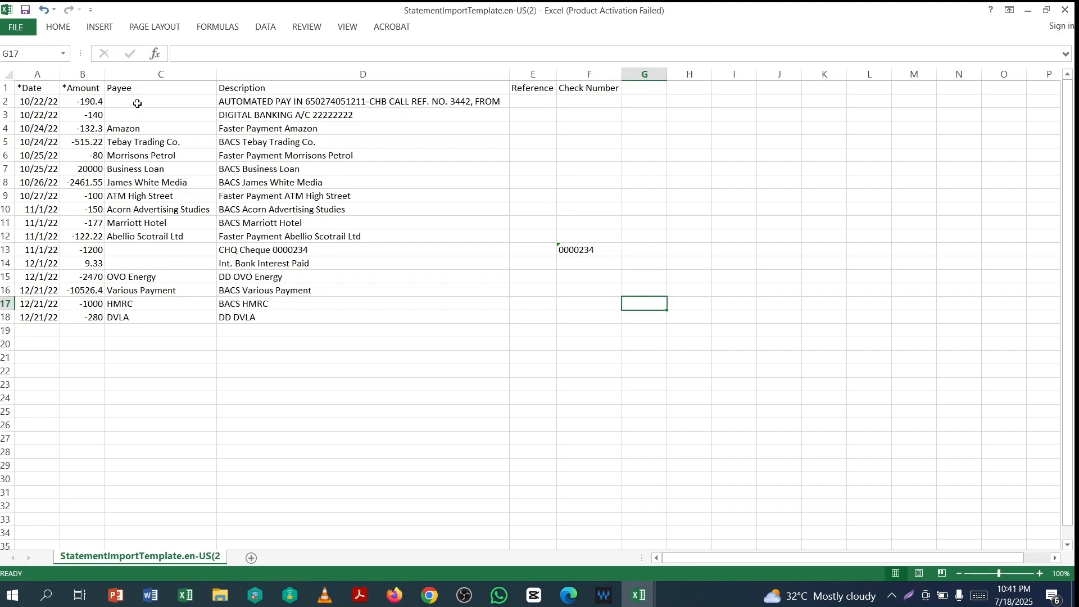
- AutoSum the Amount column into B19, giving a total of 464.24
left_click_drag(136, 102, 136, 118)
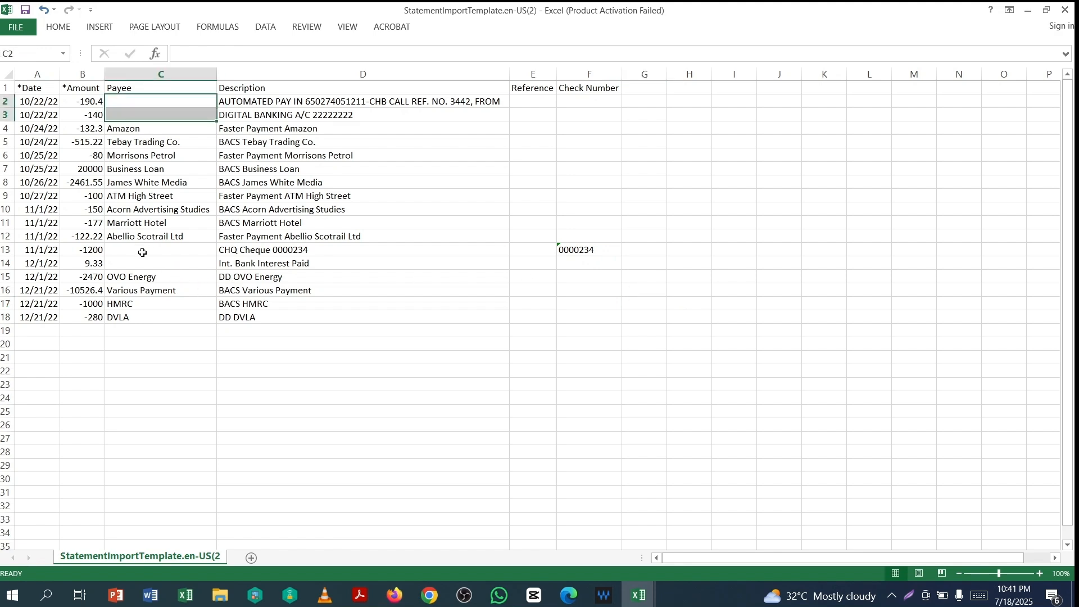
left_click_drag(142, 252, 142, 266)
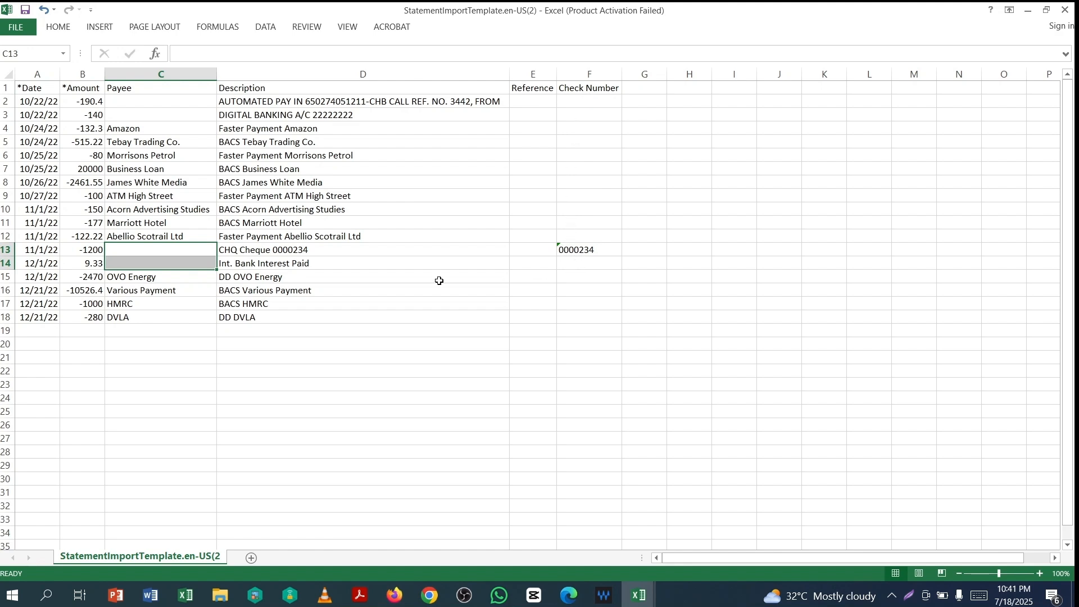
left_click(374, 317)
left_click_drag(84, 106, 82, 332)
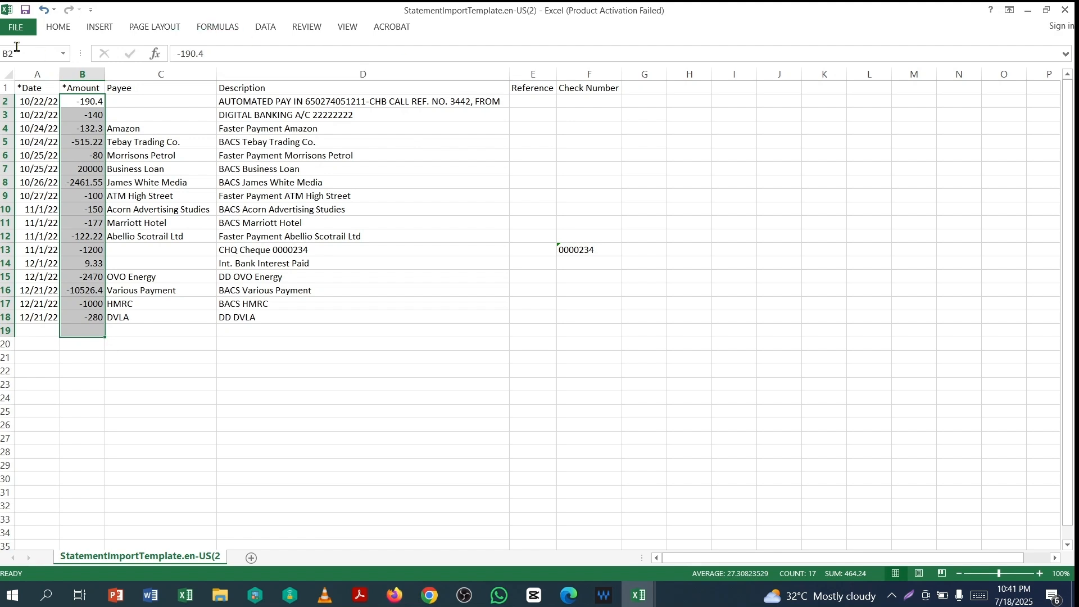
left_click(60, 26)
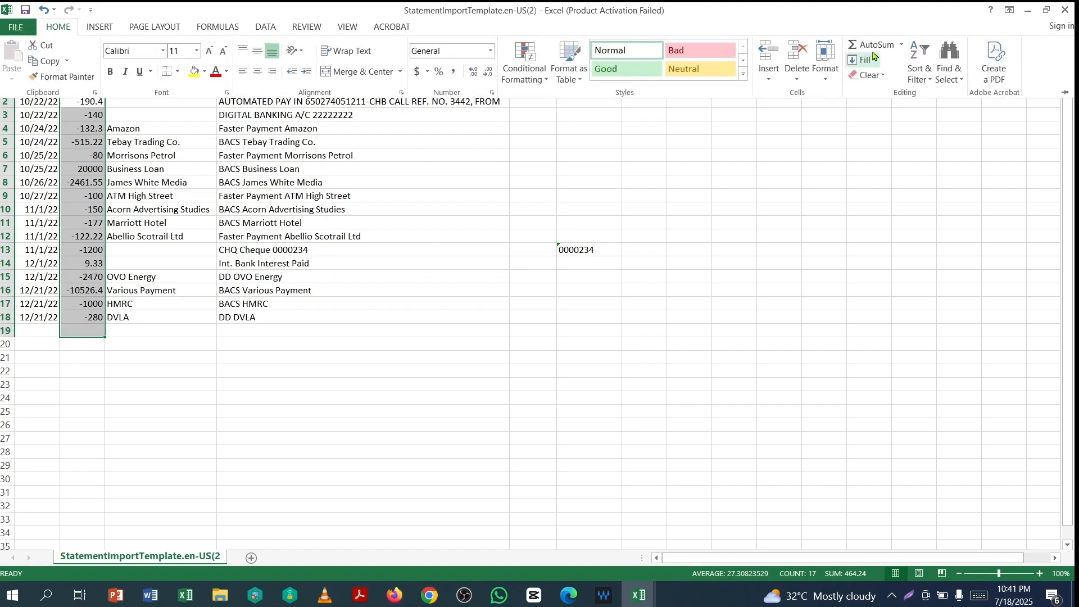
left_click(859, 46)
left_click(87, 332)
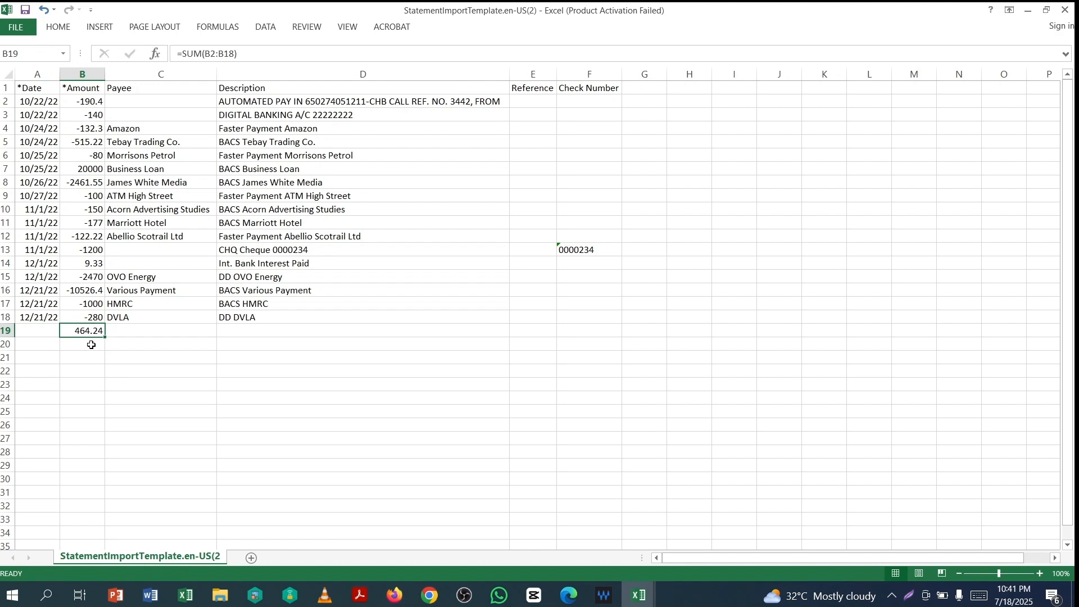
- Enter the 1803.9 opening balance in B20 and sum it with the total, giving 2268.14
key("alt+Tab")
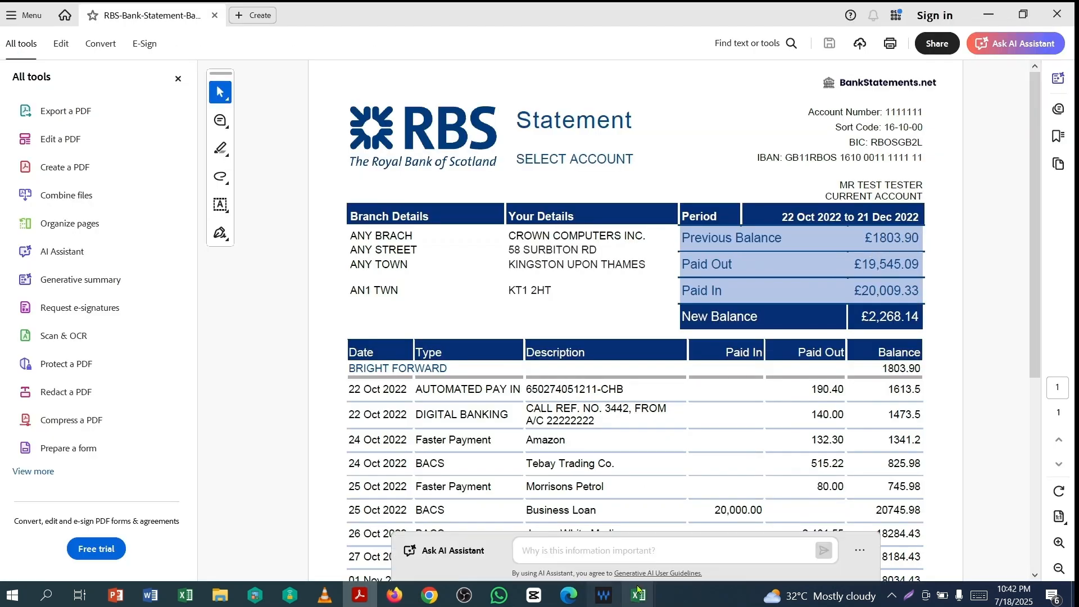
mouse_move(639, 590)
left_click(730, 529)
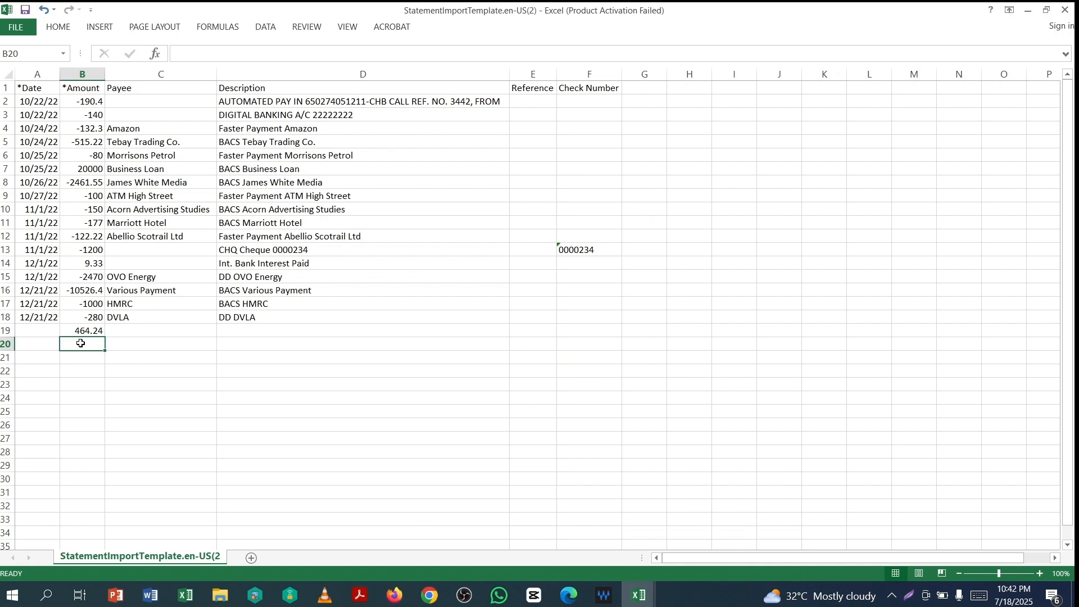
type("180")
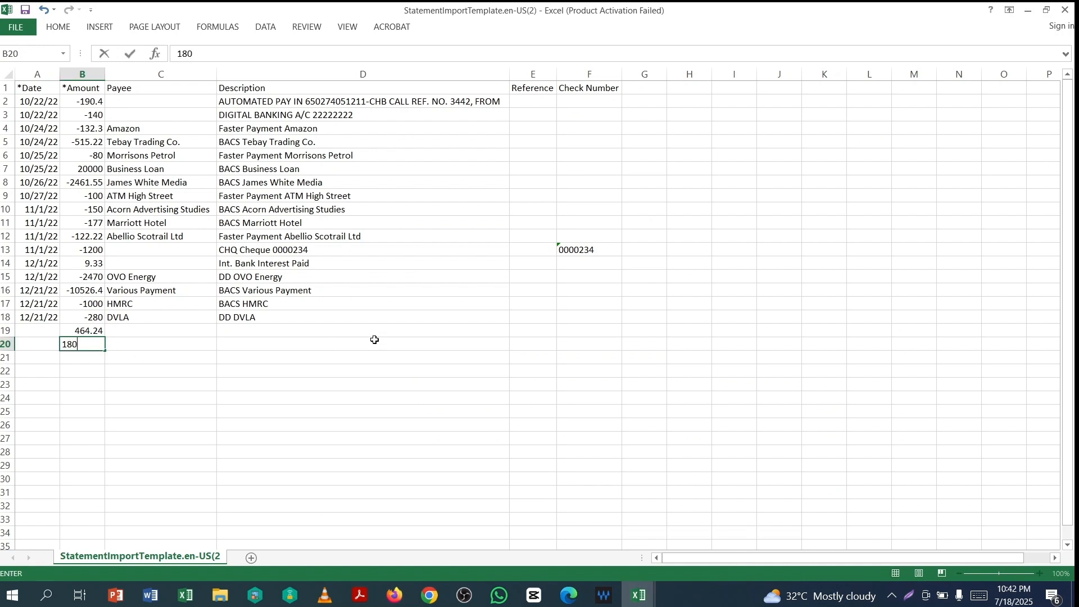
type("3.9")
key("Return")
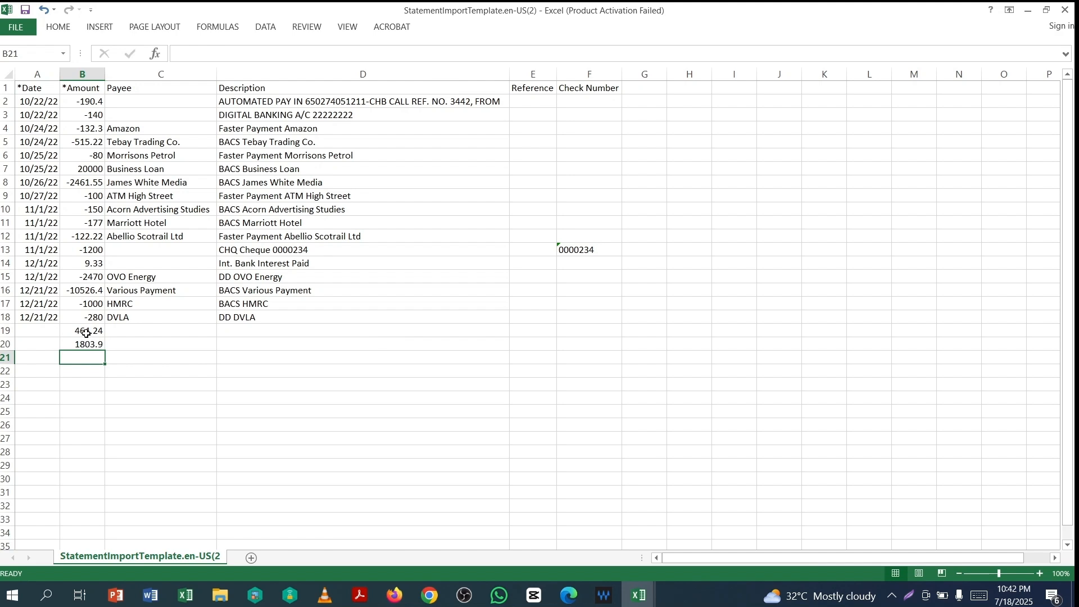
left_click_drag(86, 333, 84, 357)
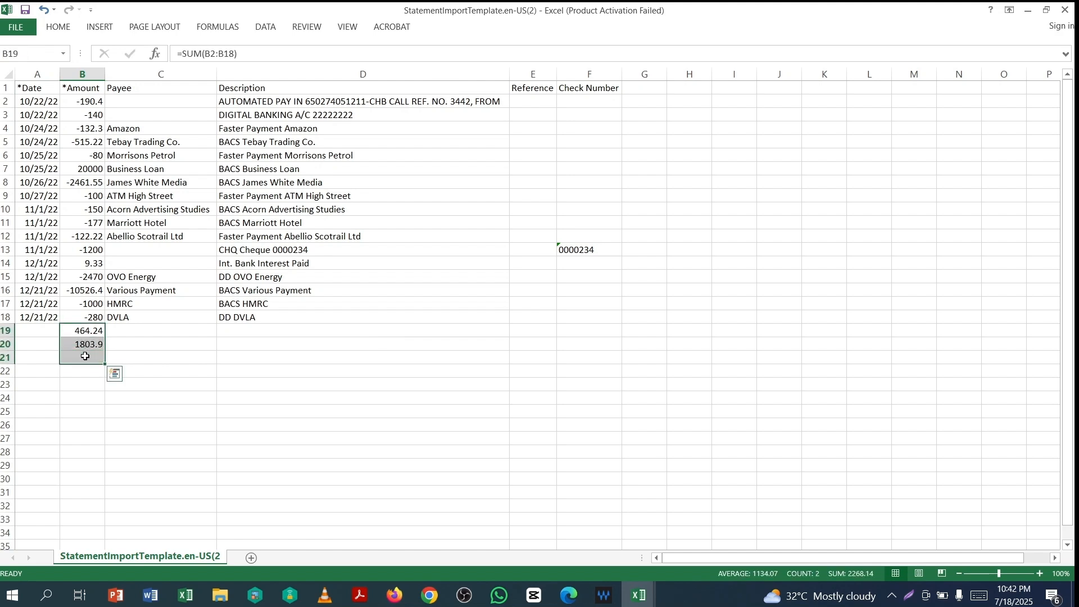
left_click(63, 31)
left_click(86, 358)
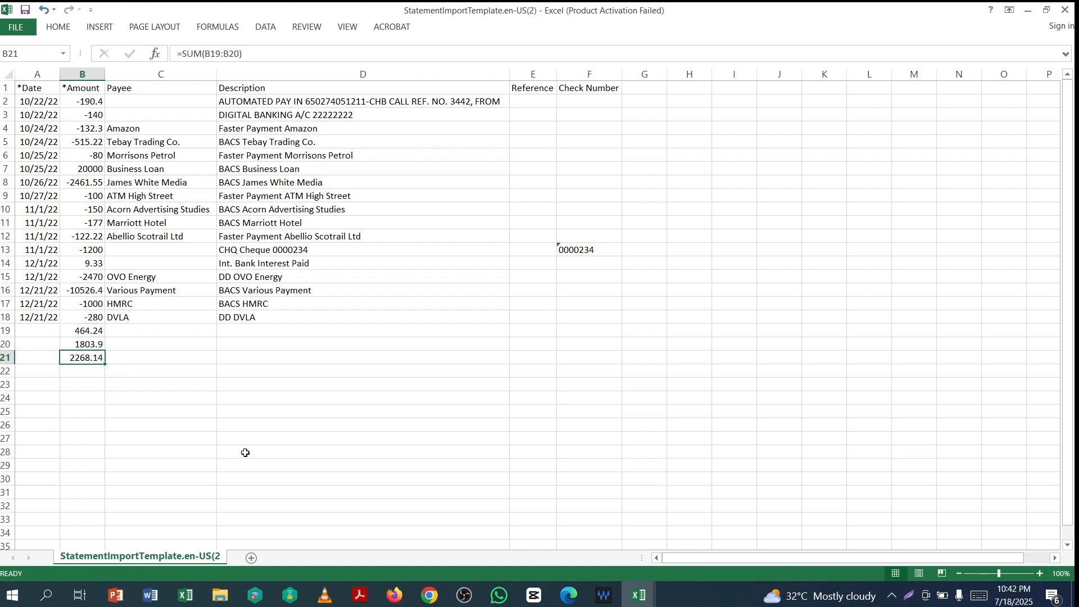
- Compare 2268.14 with the PDF's closing balance, then delete the temporary check figures below the data
left_click(639, 596)
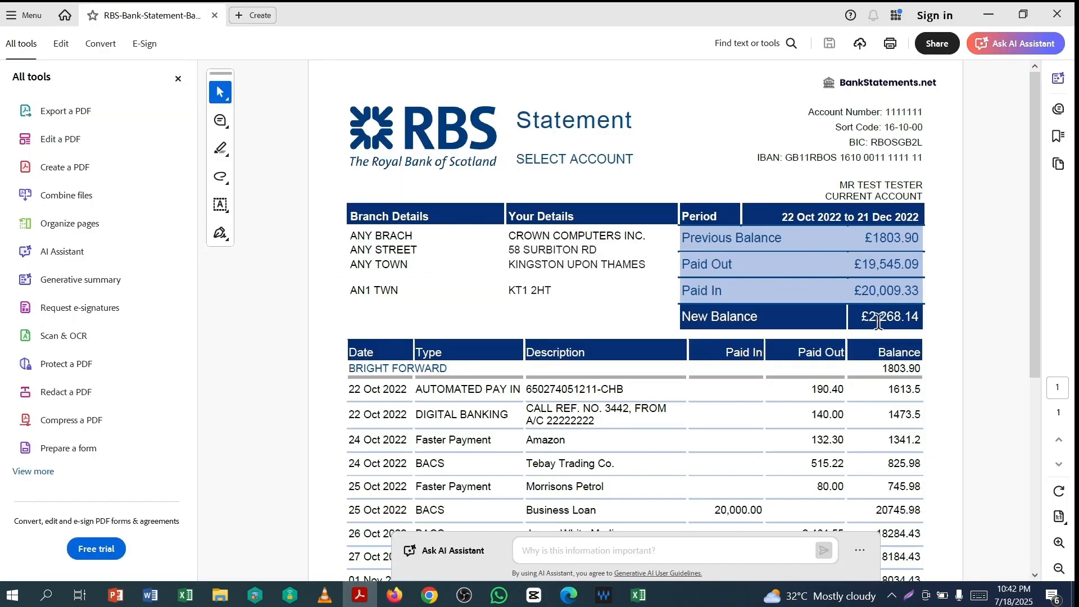
key("alt+Tab")
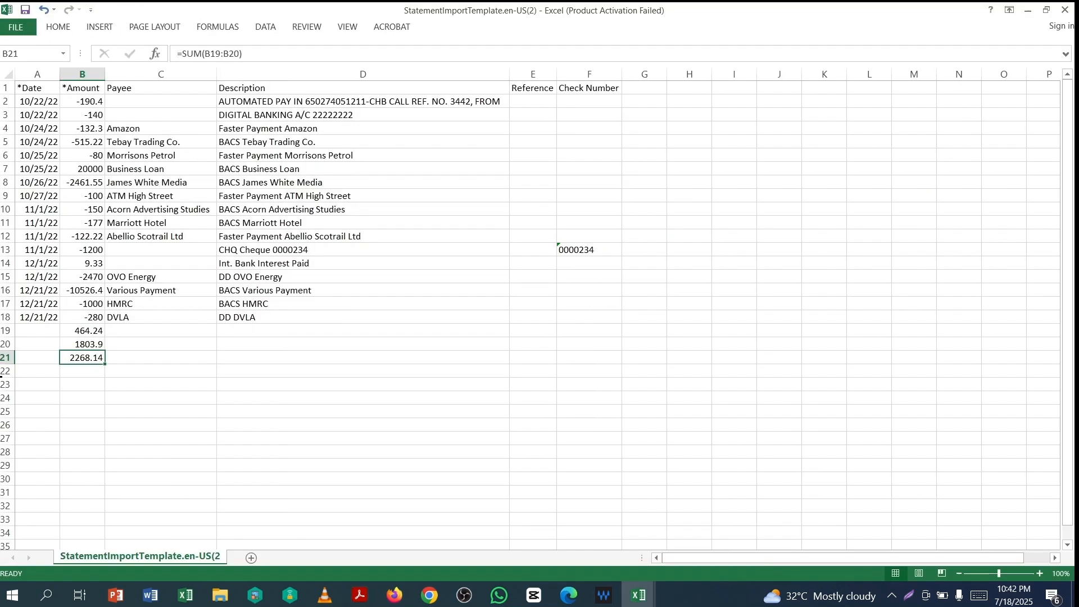
left_click_drag(83, 331, 86, 371)
key("Delete")
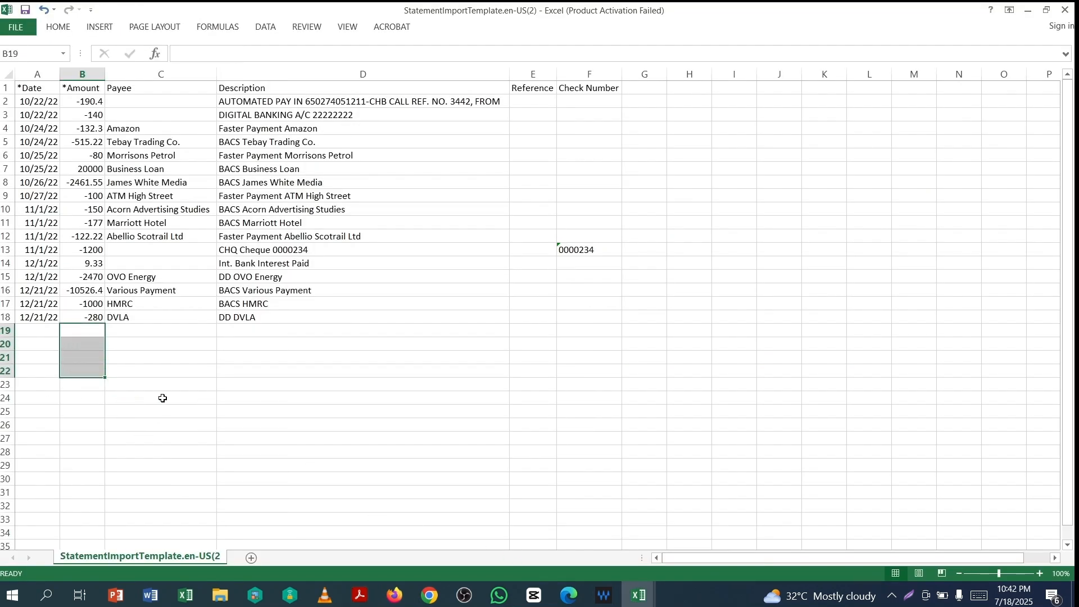
left_click(460, 400)
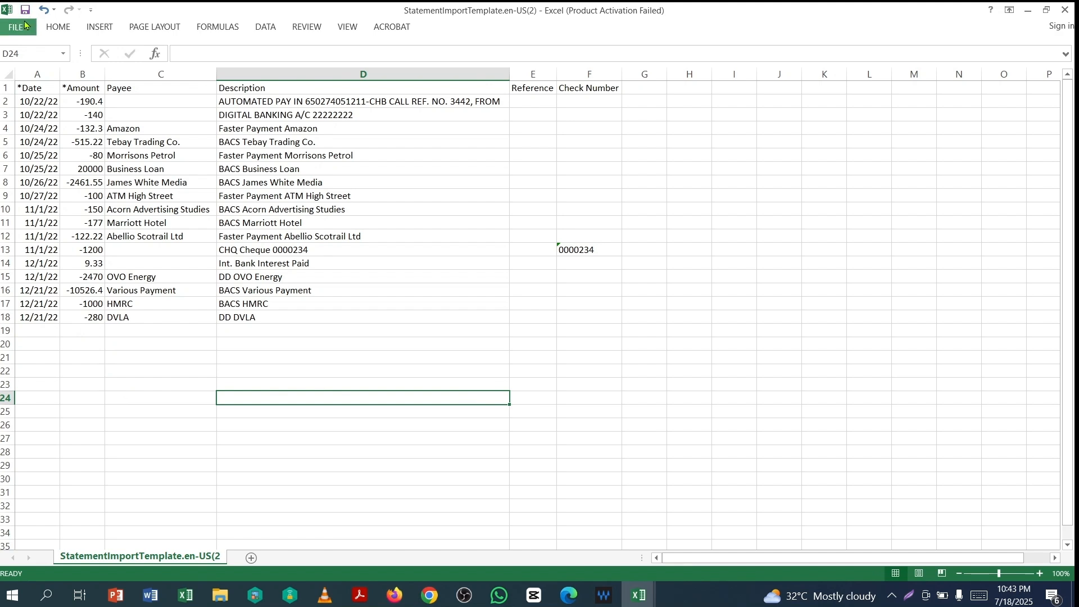
- Save the template as CSV named RBS-Statement in the BR-Xero folder, keep CSV format, and close Excel
left_click(20, 28)
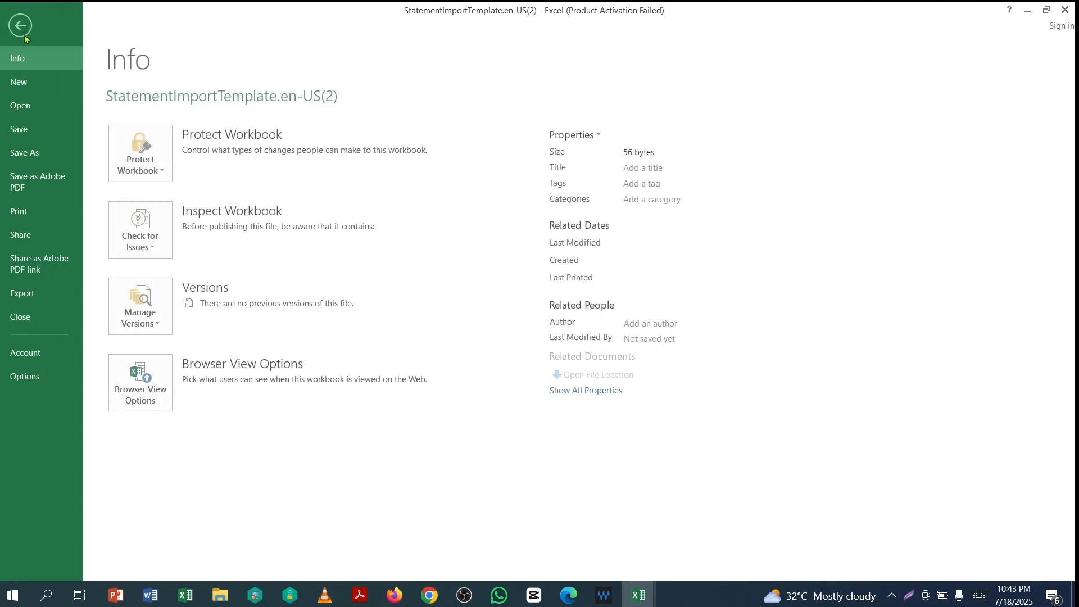
left_click(25, 152)
left_click(351, 399)
left_click(412, 317)
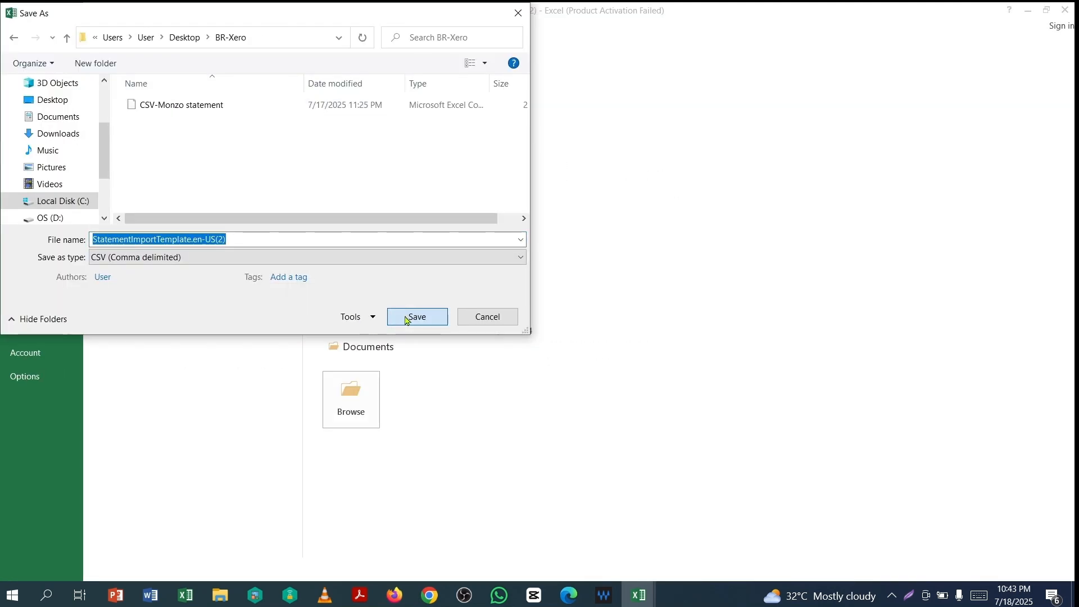
type("RBS-Statement")
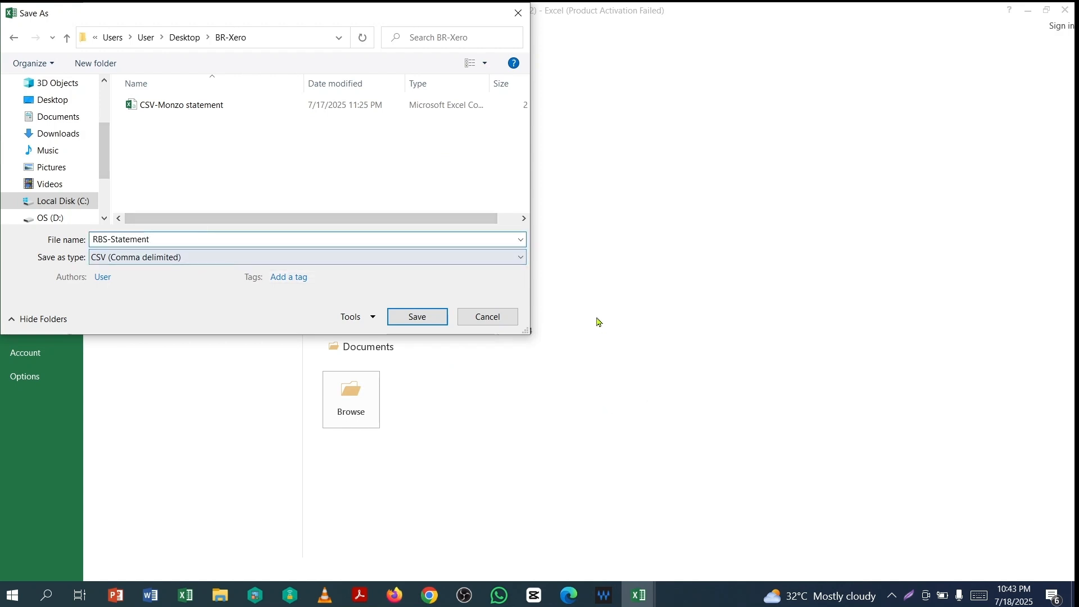
left_click(428, 319)
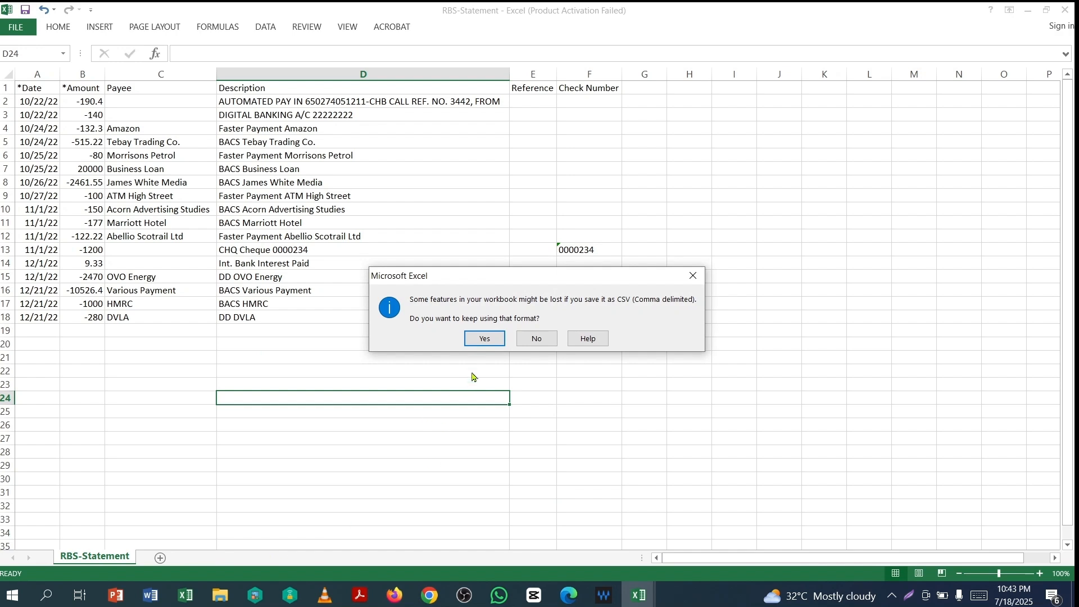
left_click(485, 338)
key("alt+F4")
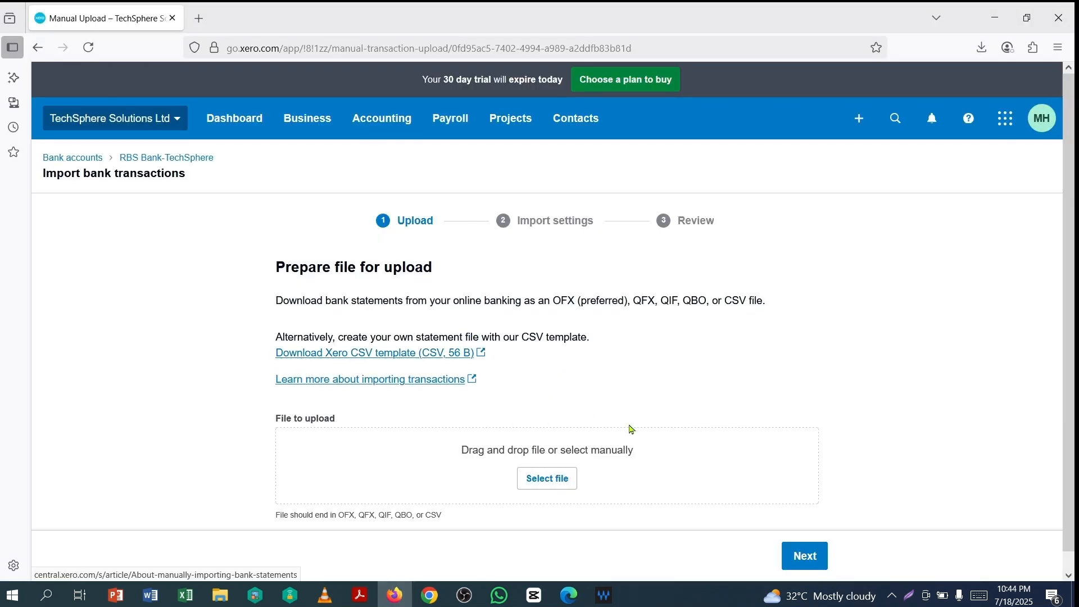
- Upload the RBS-Statement file on Xero's import Upload step
left_click(547, 479)
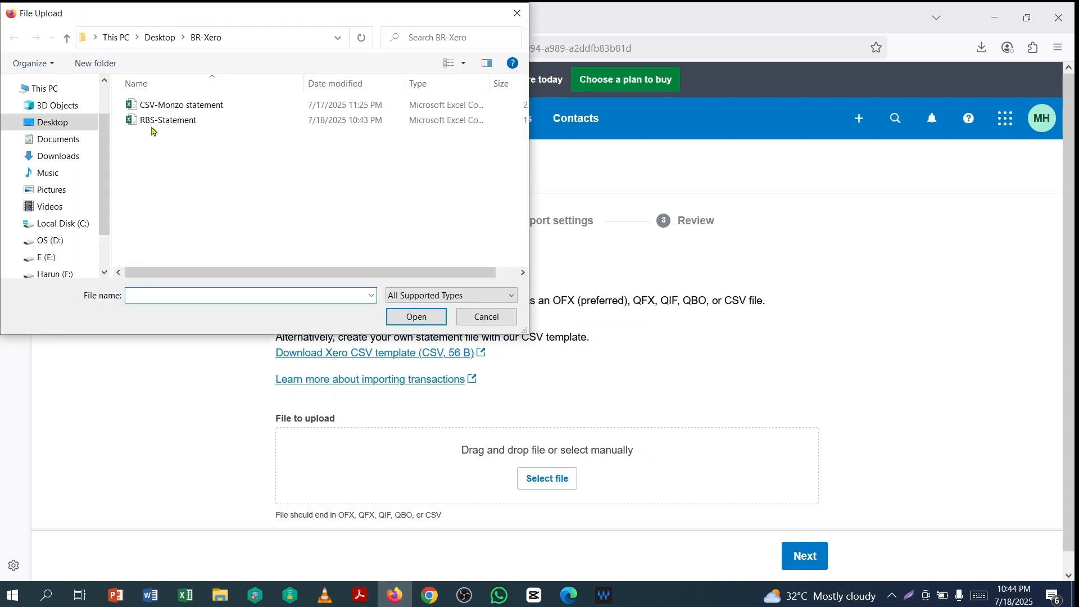
left_click(152, 120)
left_click(426, 324)
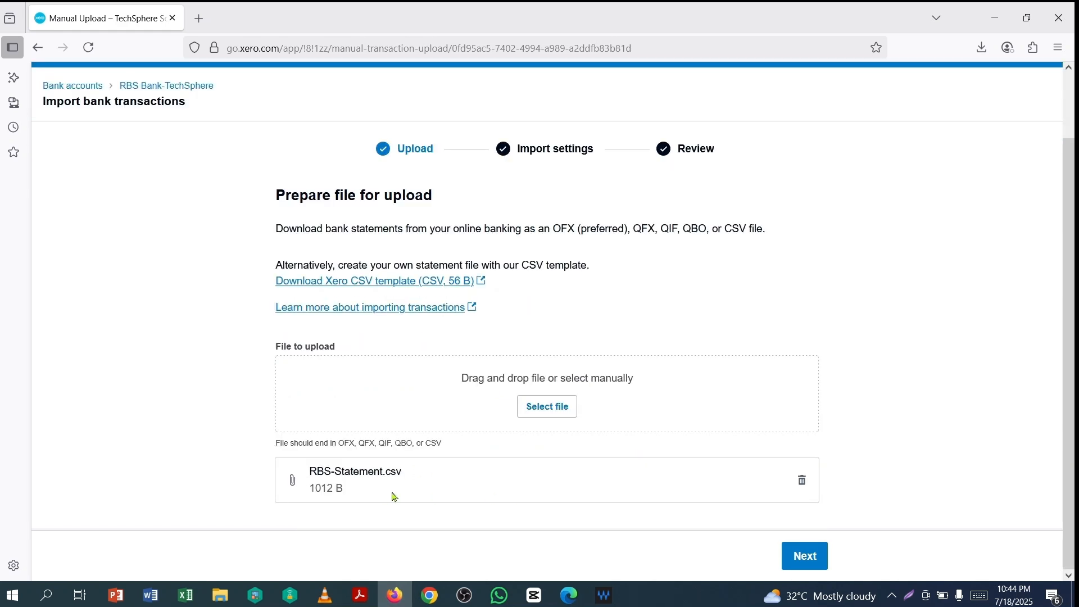
- Proceed to column mapping and check the Date, Amount, Payee and Description assignments
left_click(805, 556)
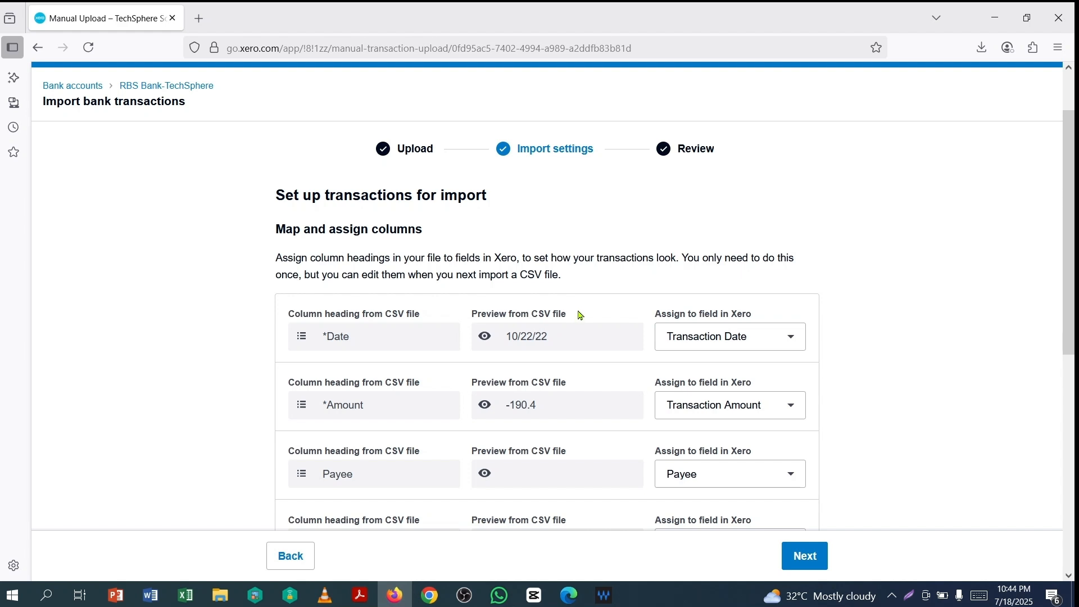
scroll(580, 314, "down", 4)
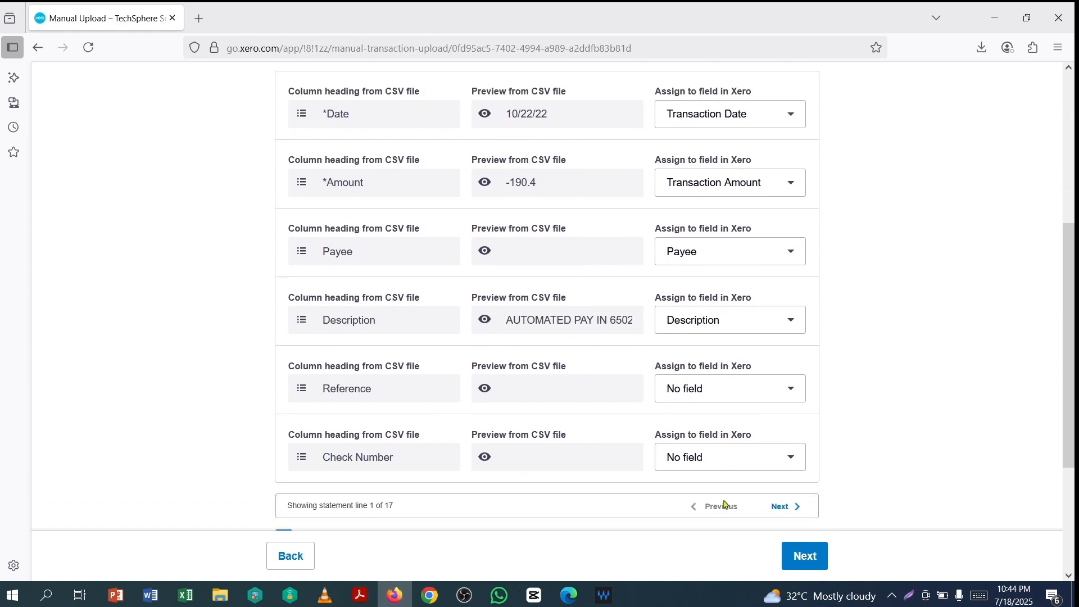
scroll(565, 425, "up", 3)
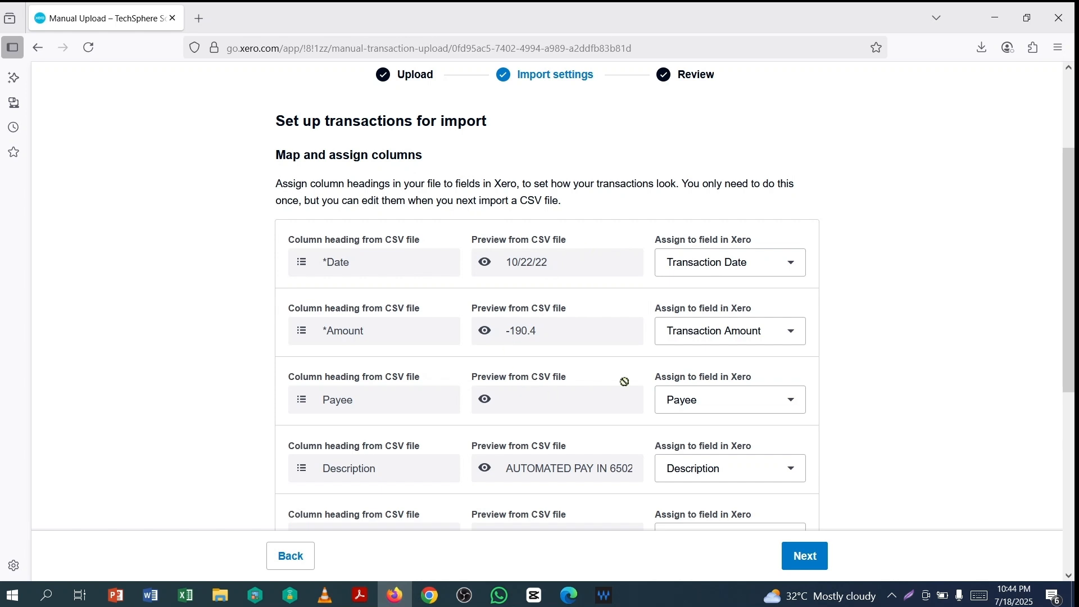
scroll(564, 394, "down", 1)
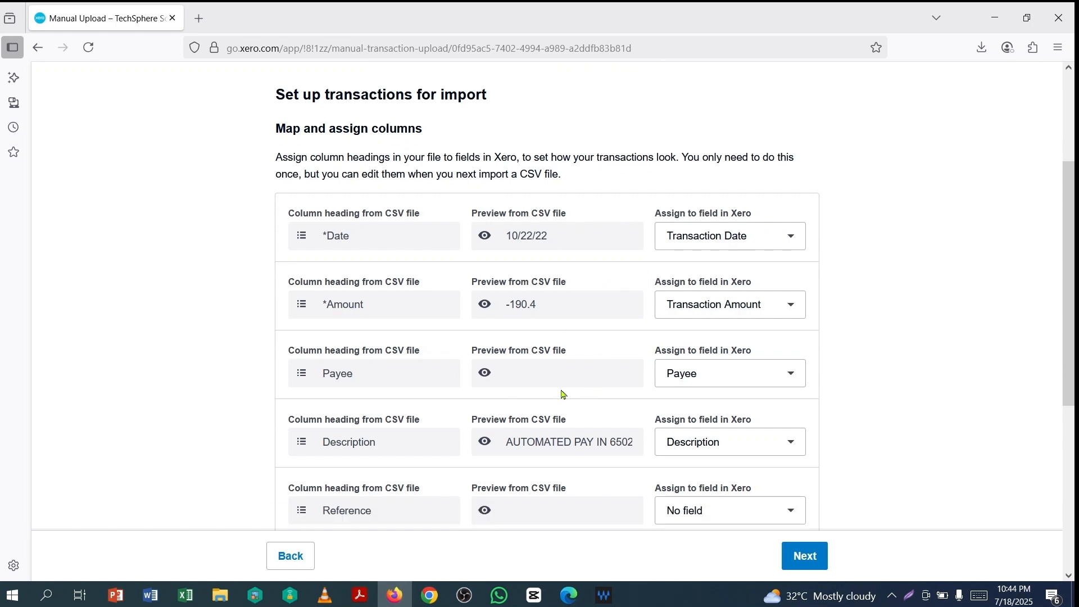
scroll(607, 355, "down", 3)
scroll(627, 296, "down", 2)
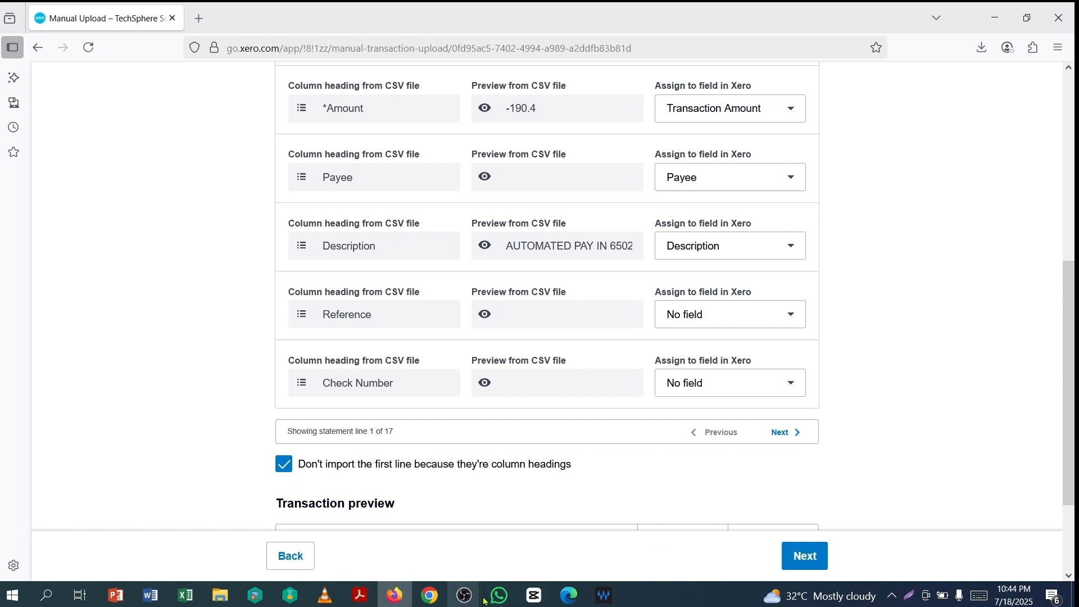
- Open RBS-Statement.csv in Excel and confirm B2:B18 holds 17 amounts summing to 464.24
left_click(219, 595)
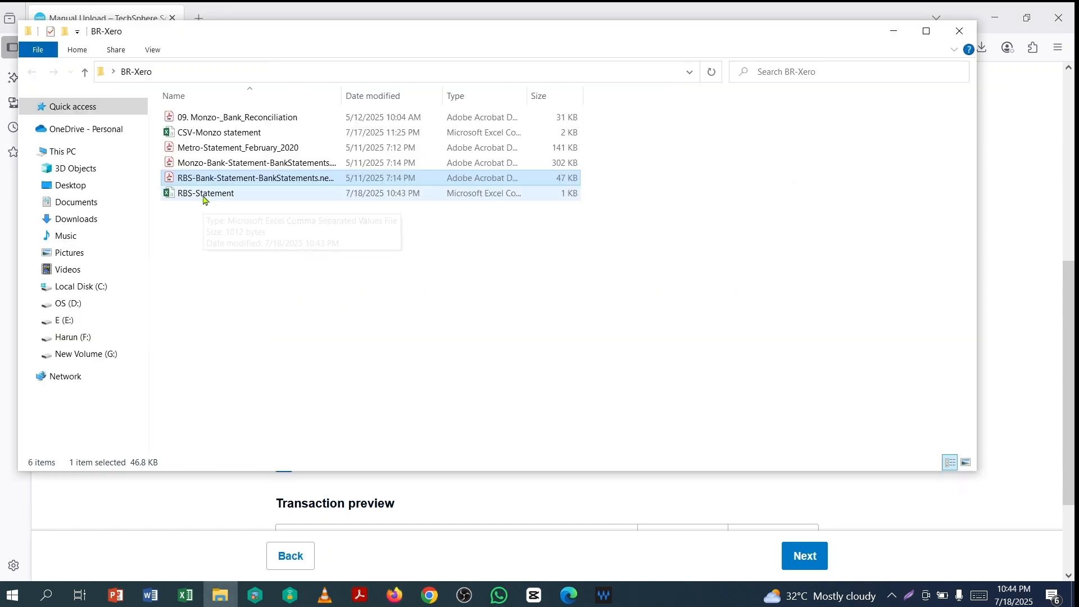
double_click(209, 194)
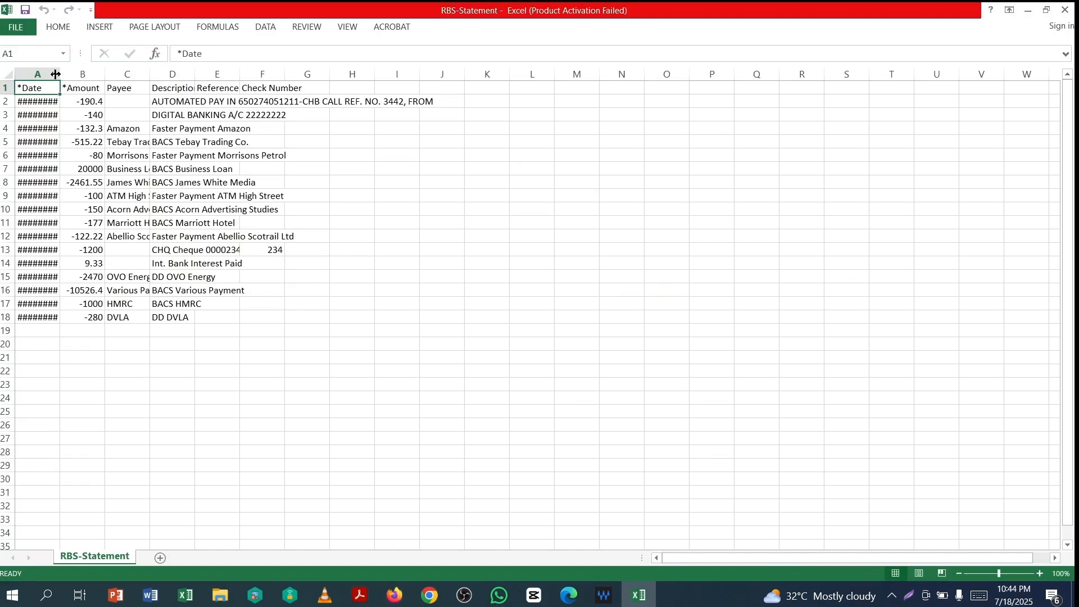
left_click_drag(81, 102, 98, 316)
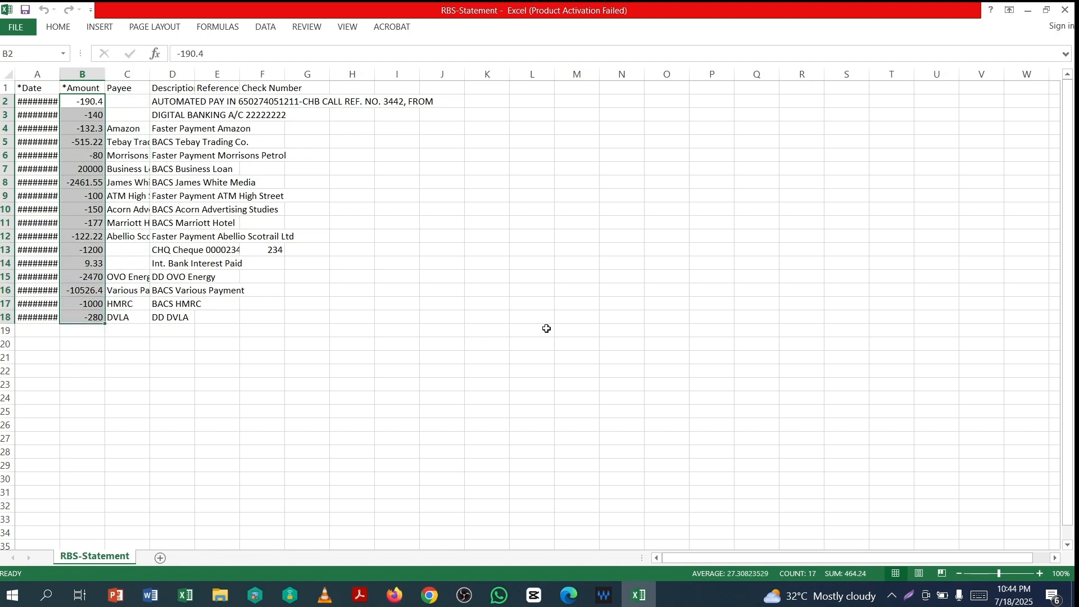
left_click(467, 259)
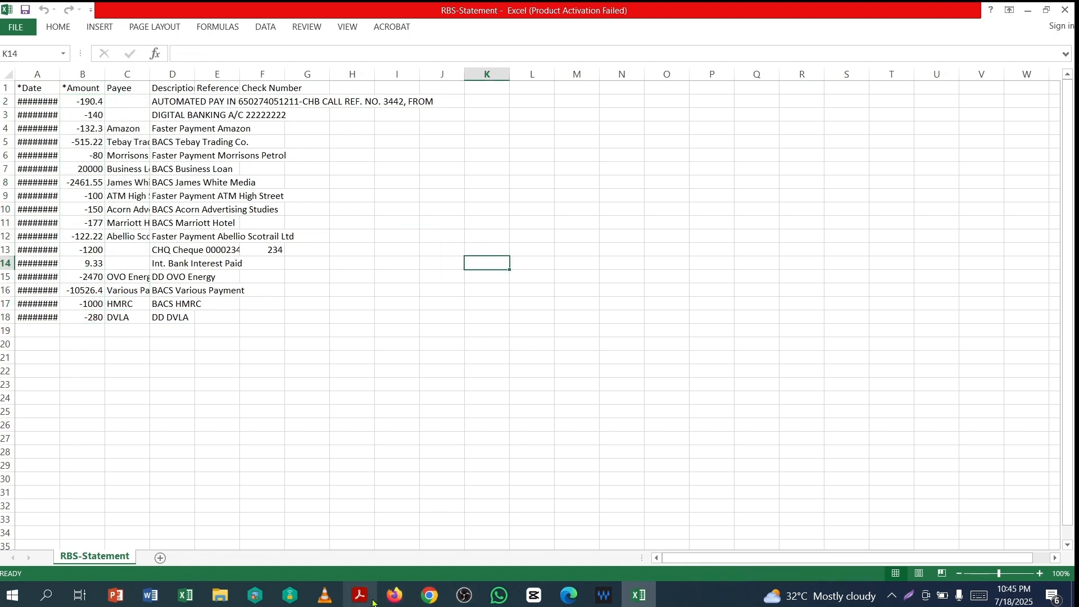
left_click(394, 595)
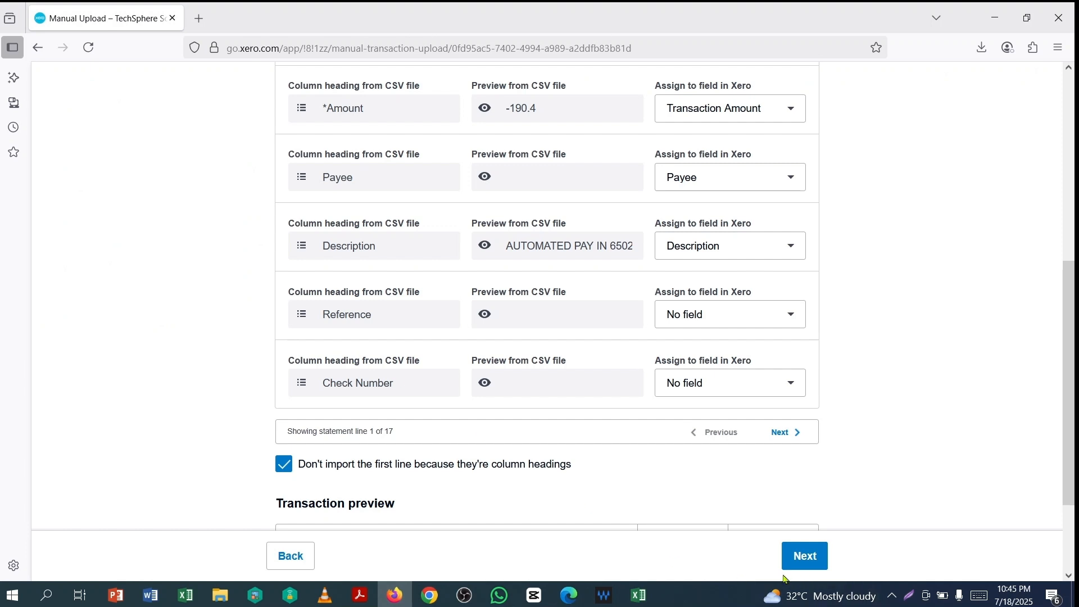
- Review the 17 transactions ready for import and complete the import into RBS Bank-TechSphere
left_click(805, 556)
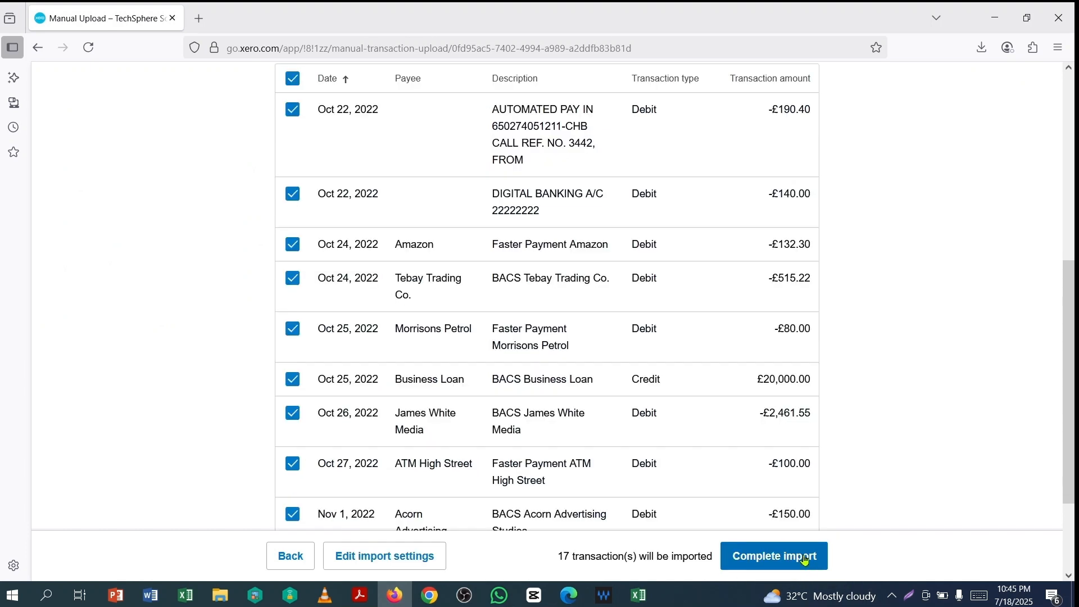
scroll(513, 299, "up", 5)
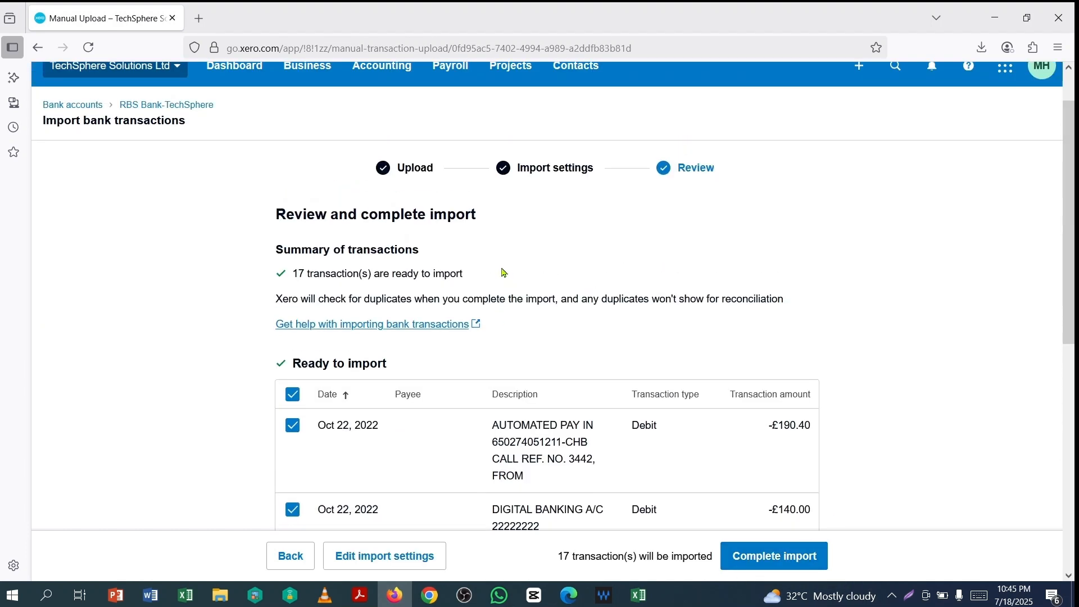
scroll(504, 265, "down", 1)
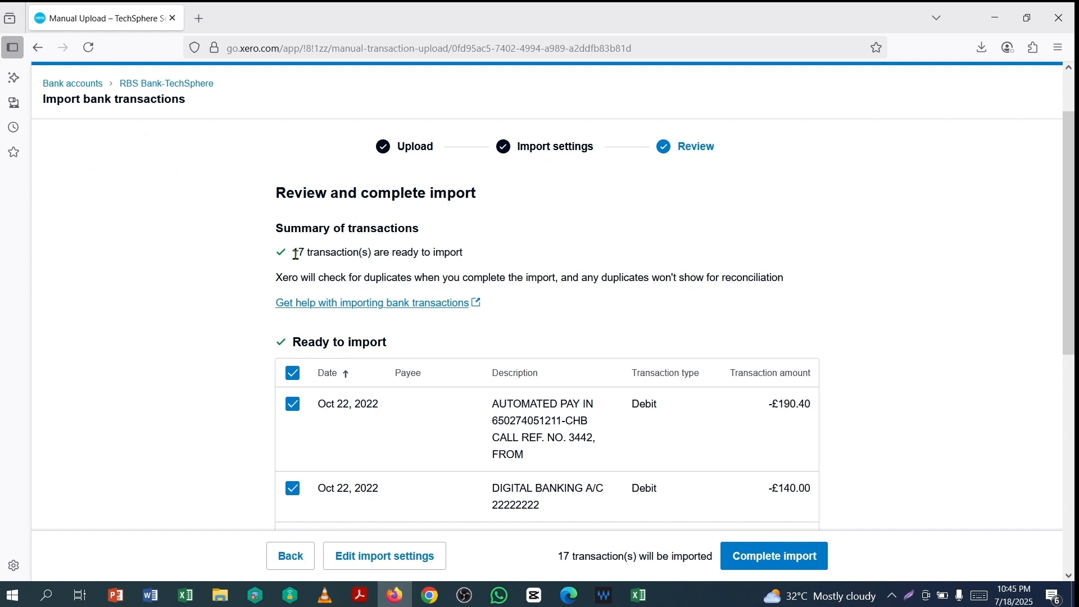
left_click_drag(295, 254, 474, 261)
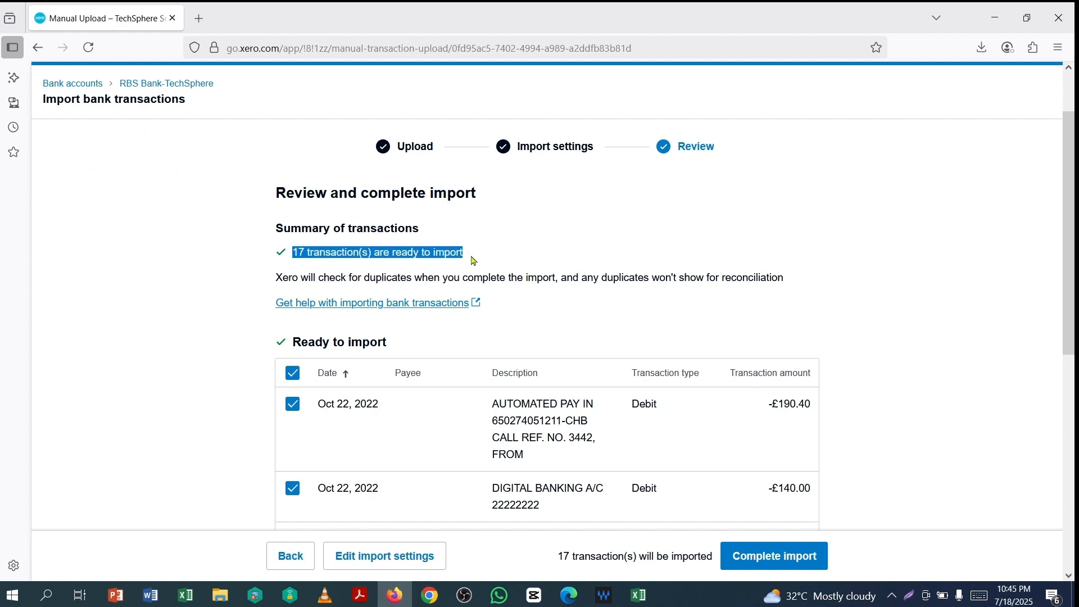
scroll(524, 264, "down", 6)
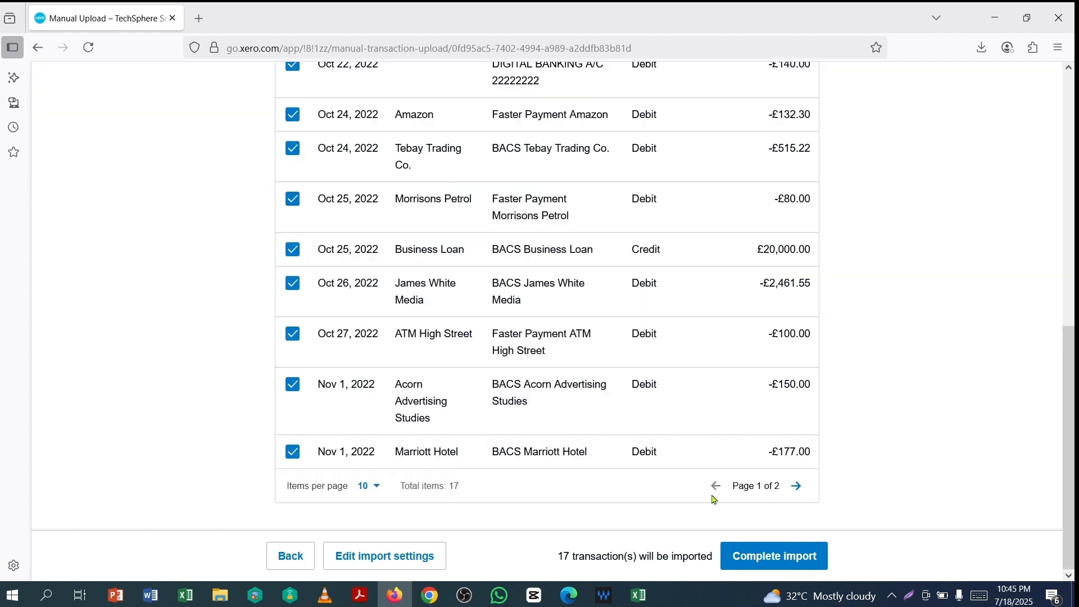
left_click(768, 560)
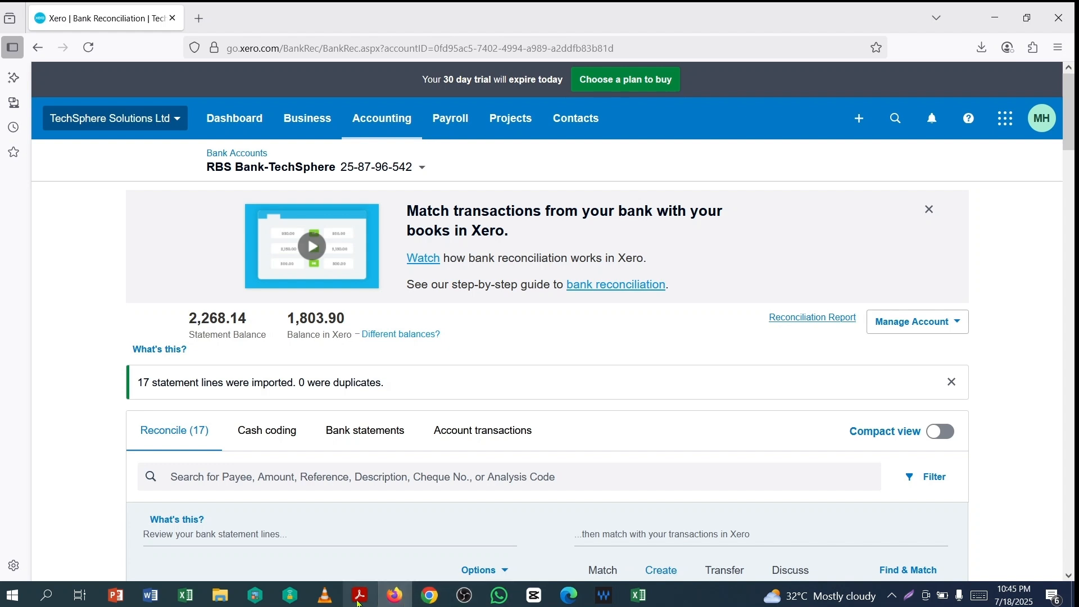
- Check Xero's statement balance against the PDF's £2,268.14 new balance, then view Account transactions
left_click(357, 603)
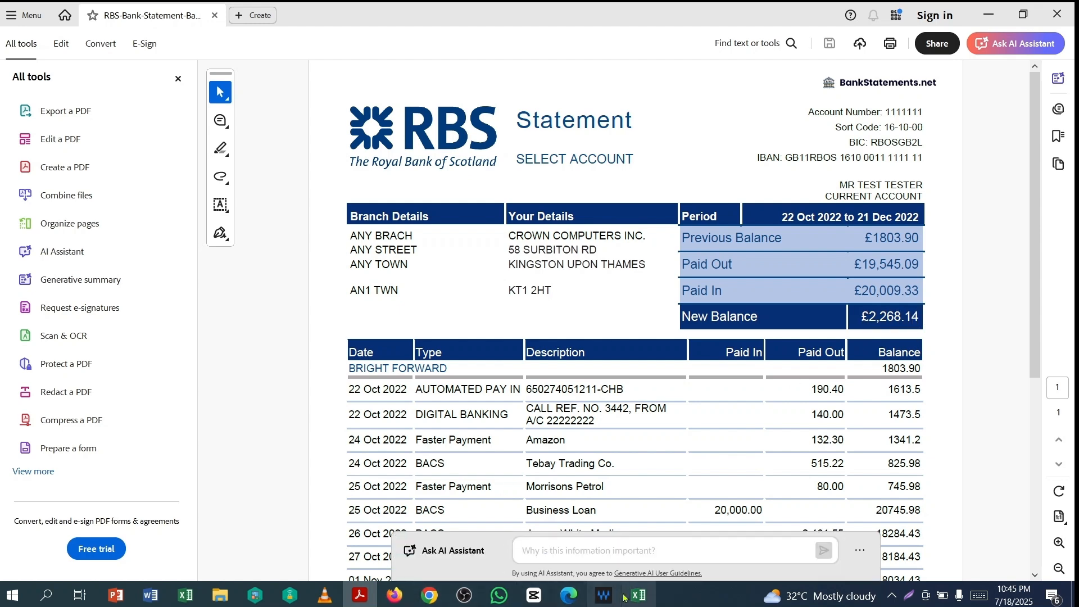
left_click(396, 596)
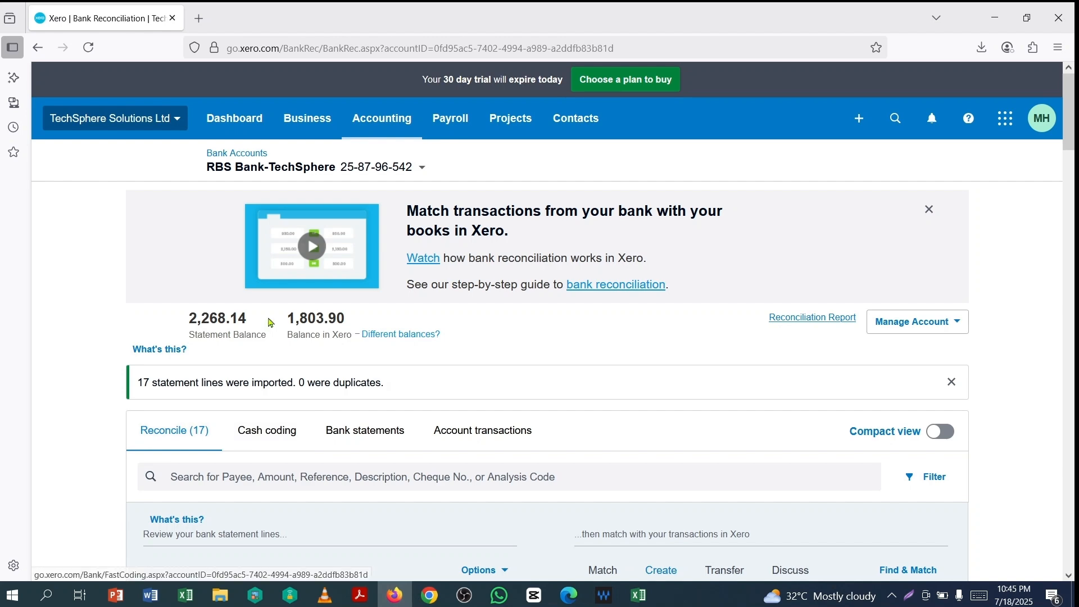
scroll(272, 315, "down", 3)
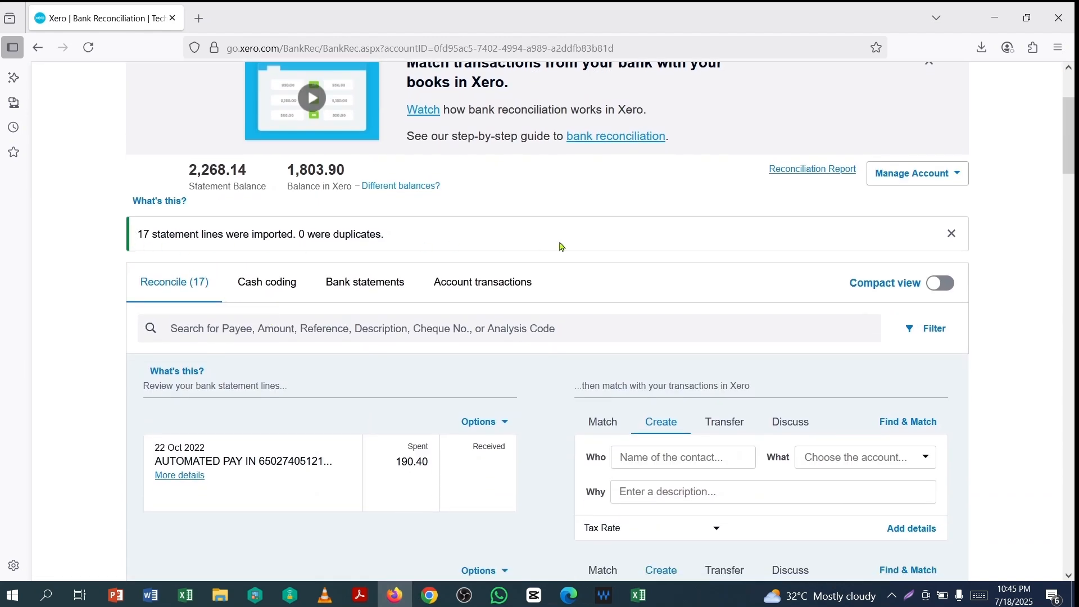
scroll(540, 252, "down", 3)
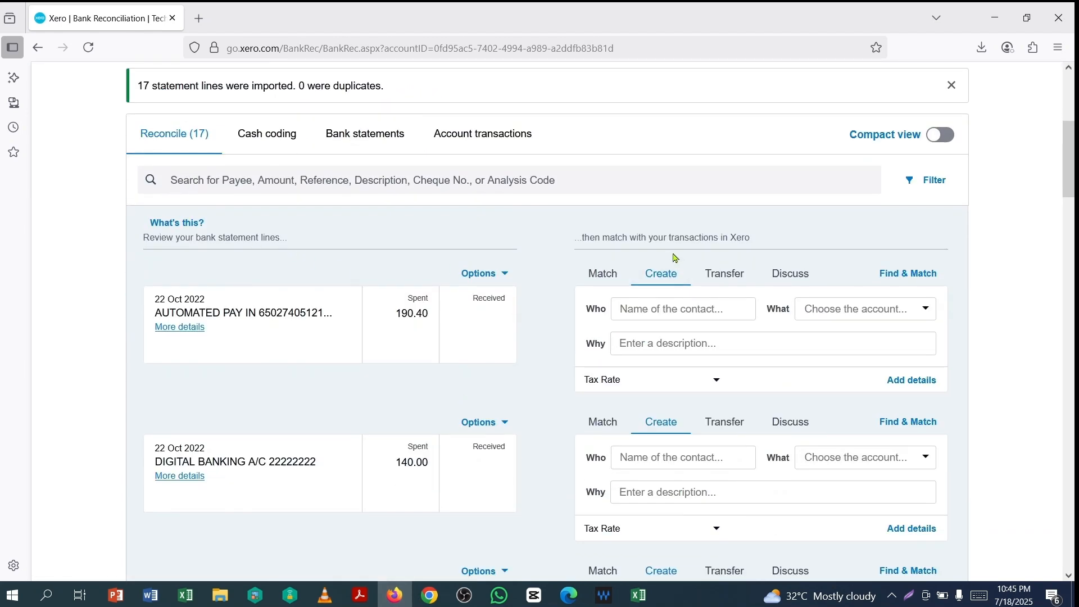
scroll(564, 366, "down", 15)
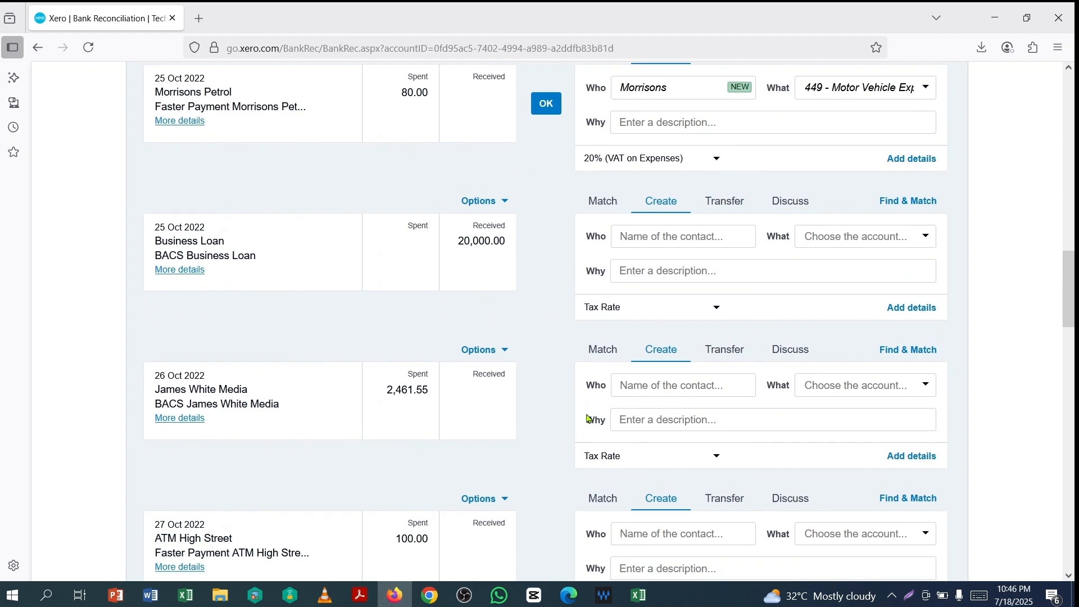
scroll(562, 365, "up", 20)
left_click(492, 289)
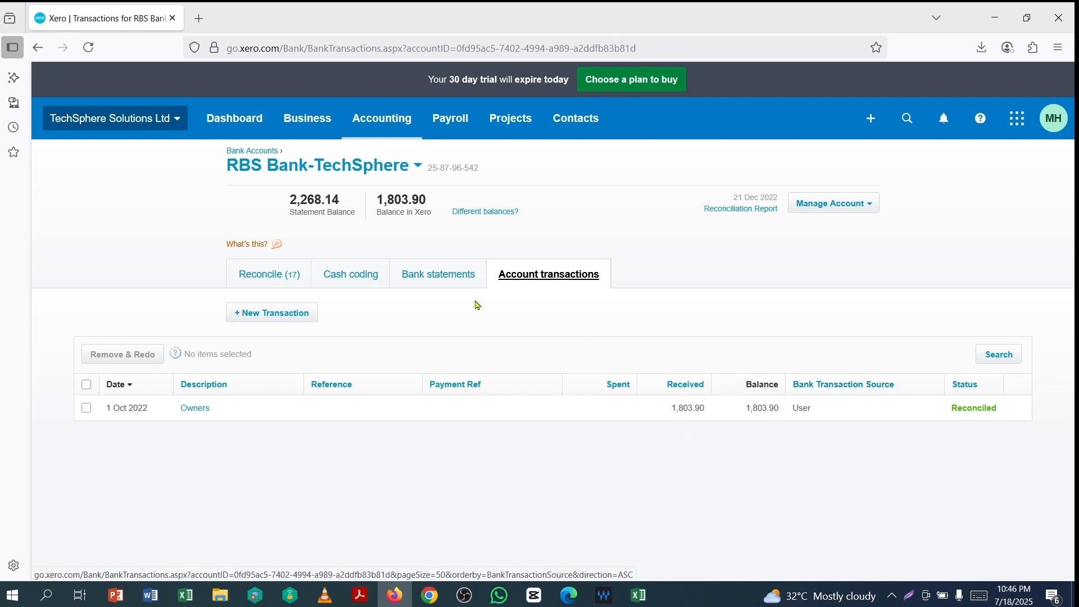
- Check the 17 imported lines under Bank statements and Cash coding, then go back to Reconcile (17)
left_click(434, 275)
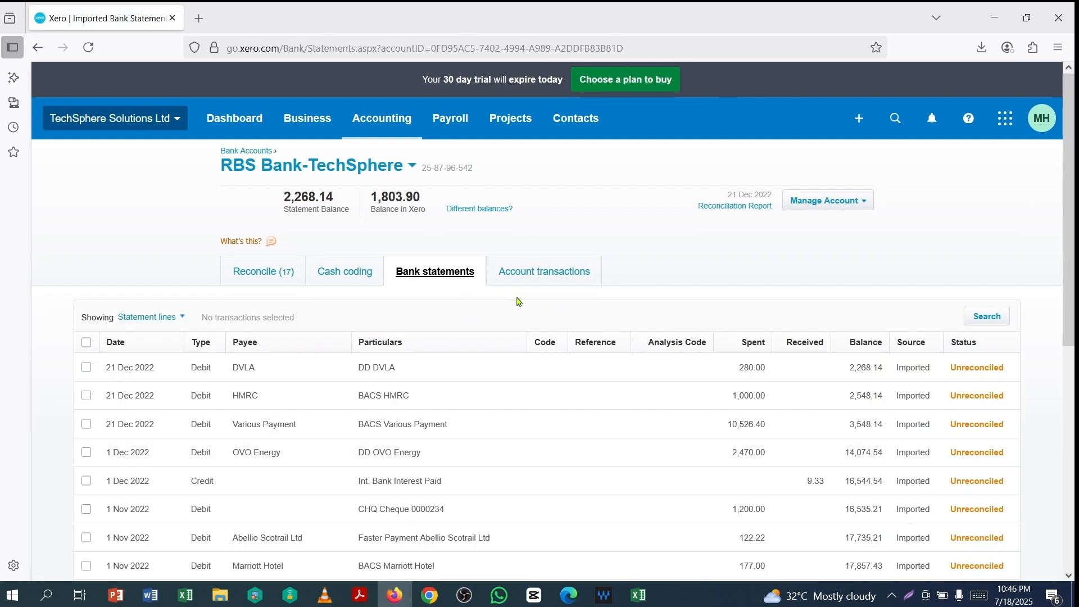
scroll(582, 371, "down", 1)
scroll(935, 344, "down", 2)
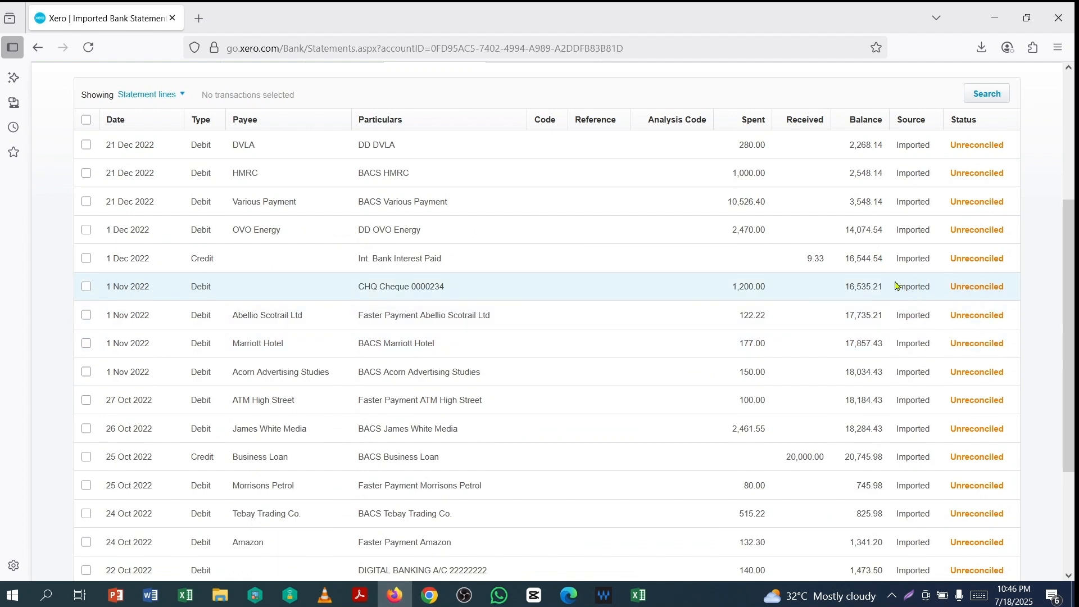
scroll(894, 289, "down", 3)
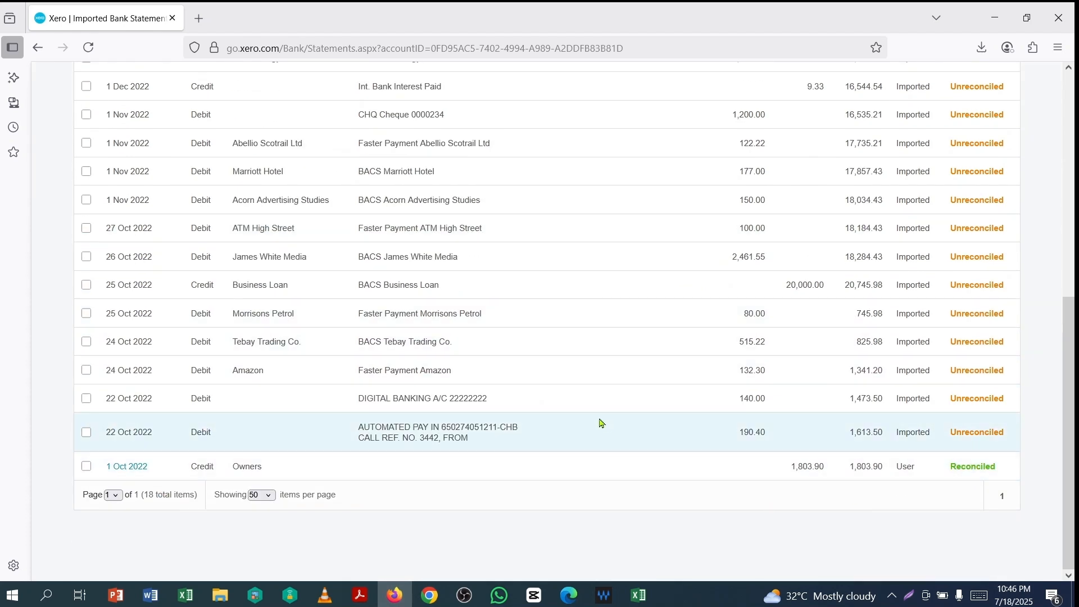
scroll(599, 424, "up", 6)
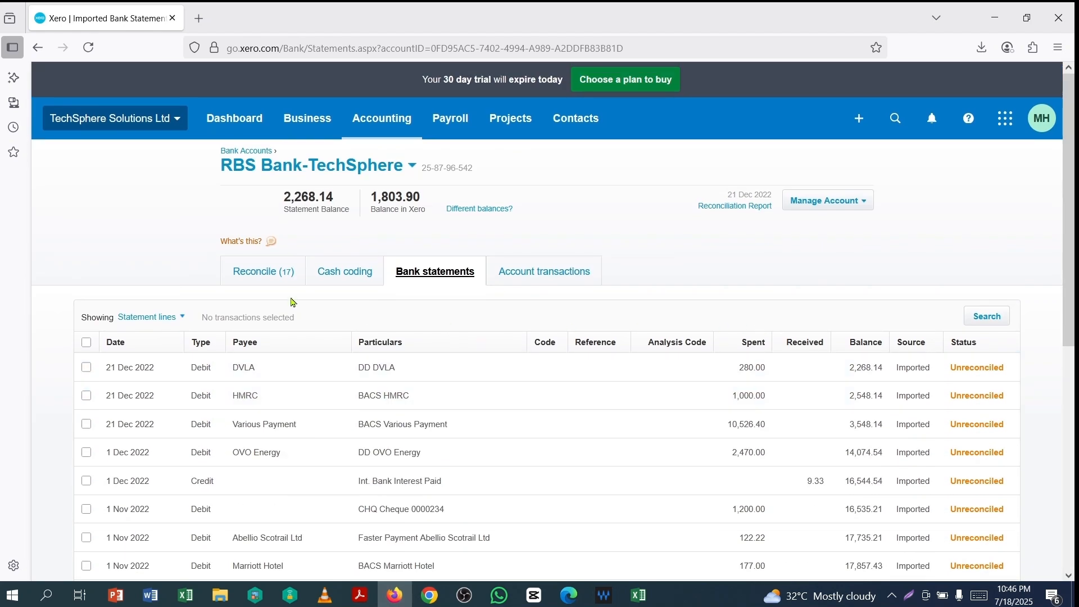
left_click(342, 276)
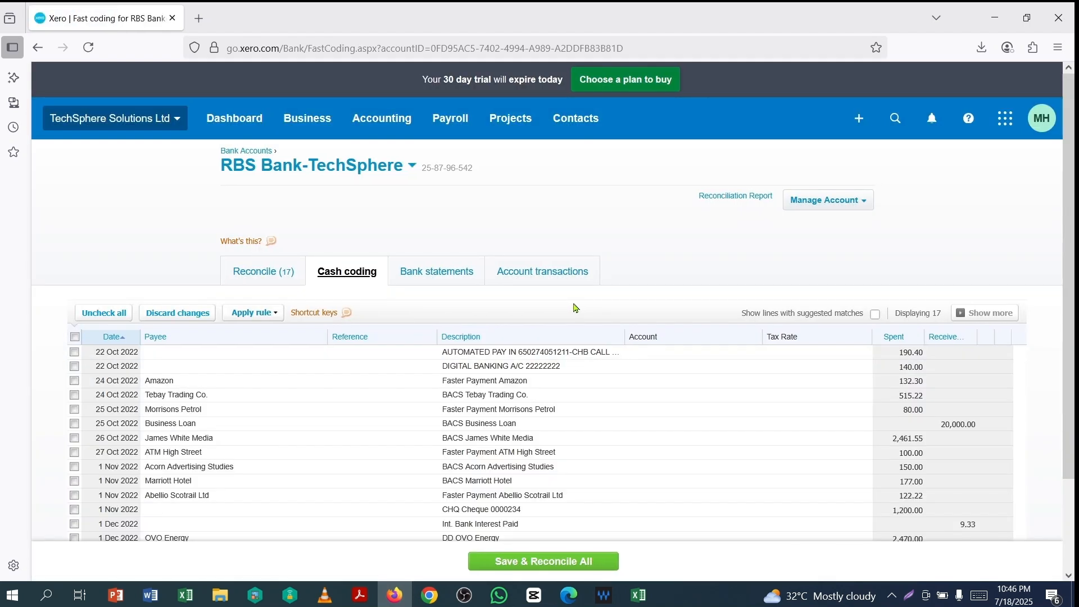
scroll(575, 307, "down", 3)
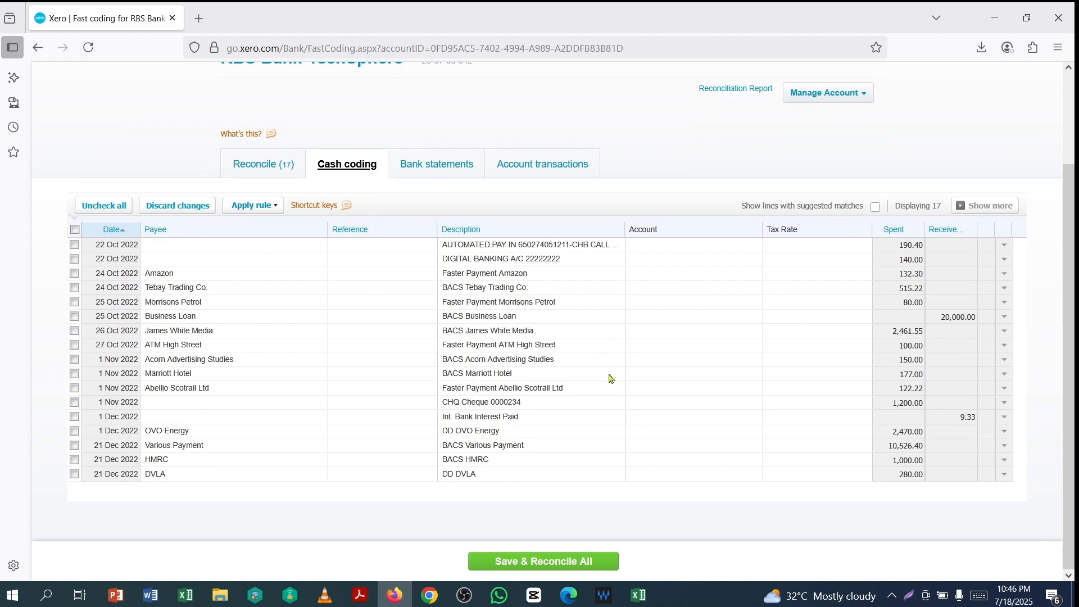
left_click(251, 167)
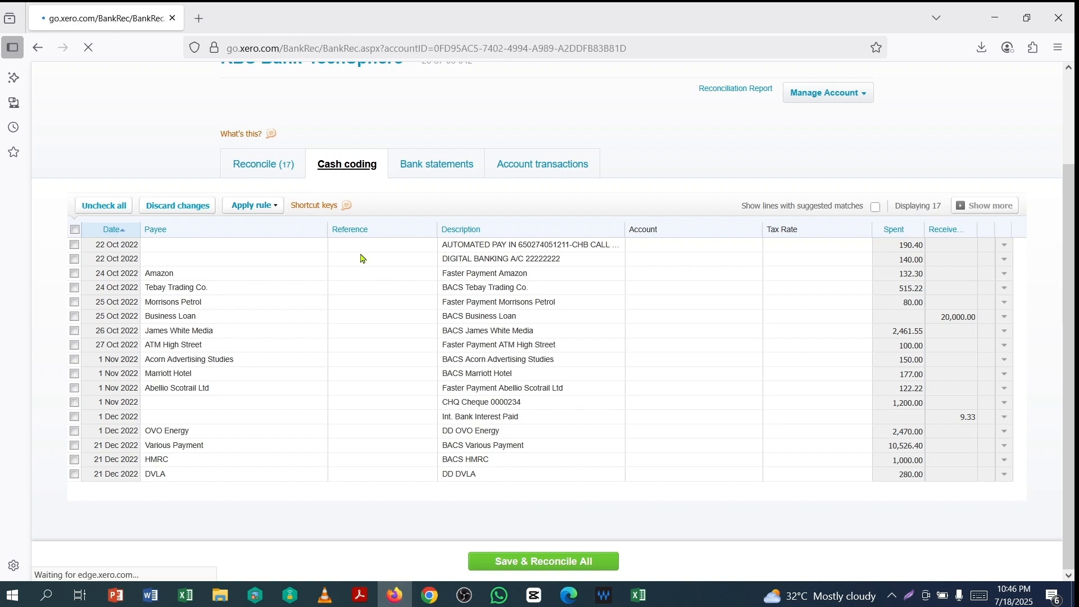
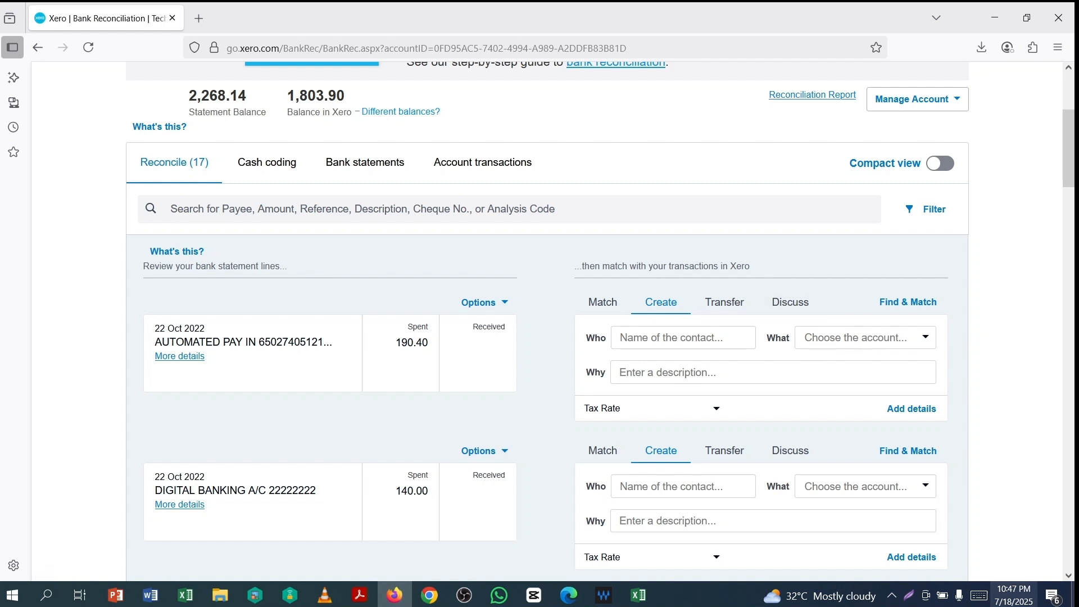
- Reconcile the Morrisons Petrol line with its tax rate set to No VAT
scroll(436, 251, "up", 1)
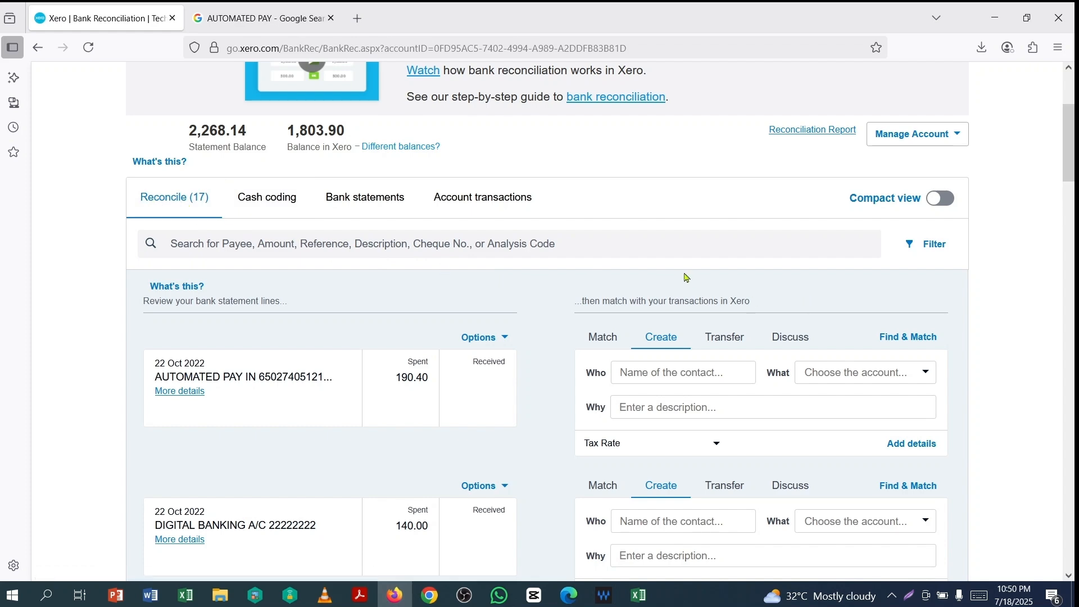
scroll(511, 270, "down", 10)
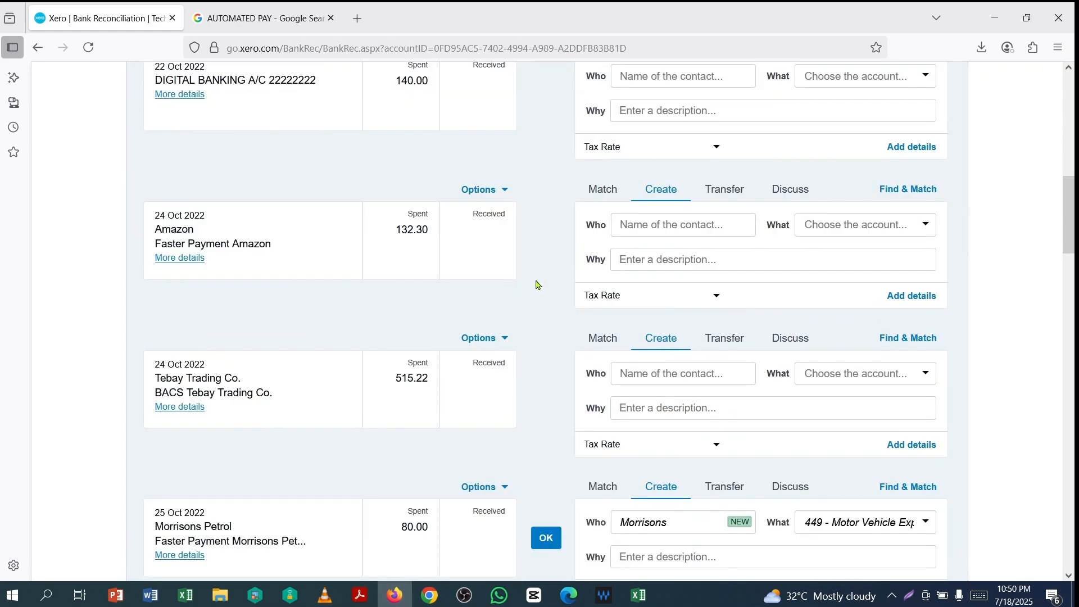
scroll(642, 284, "down", 3)
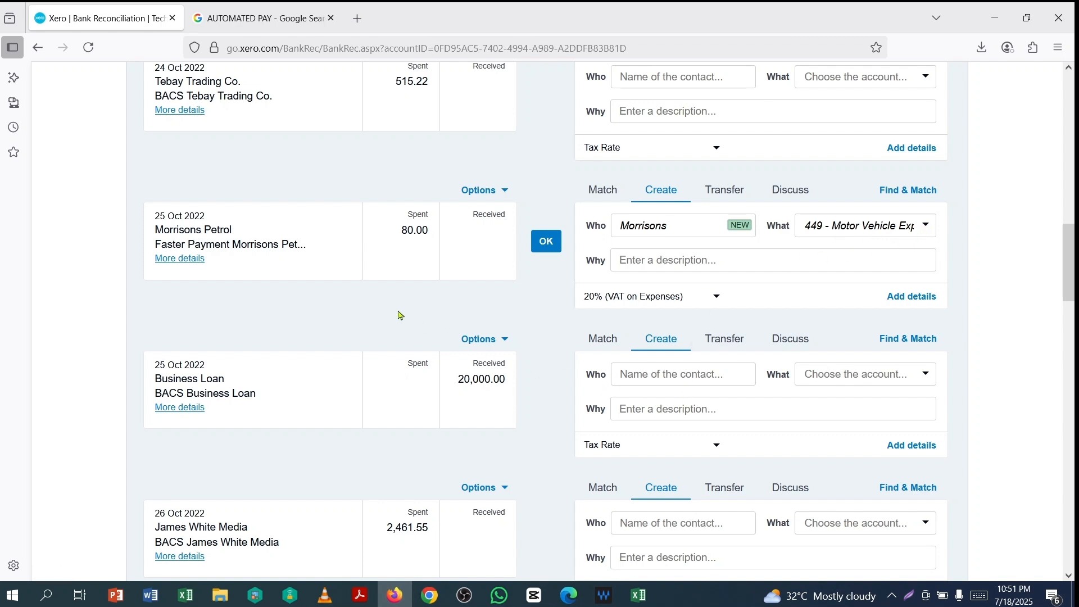
left_click(185, 258)
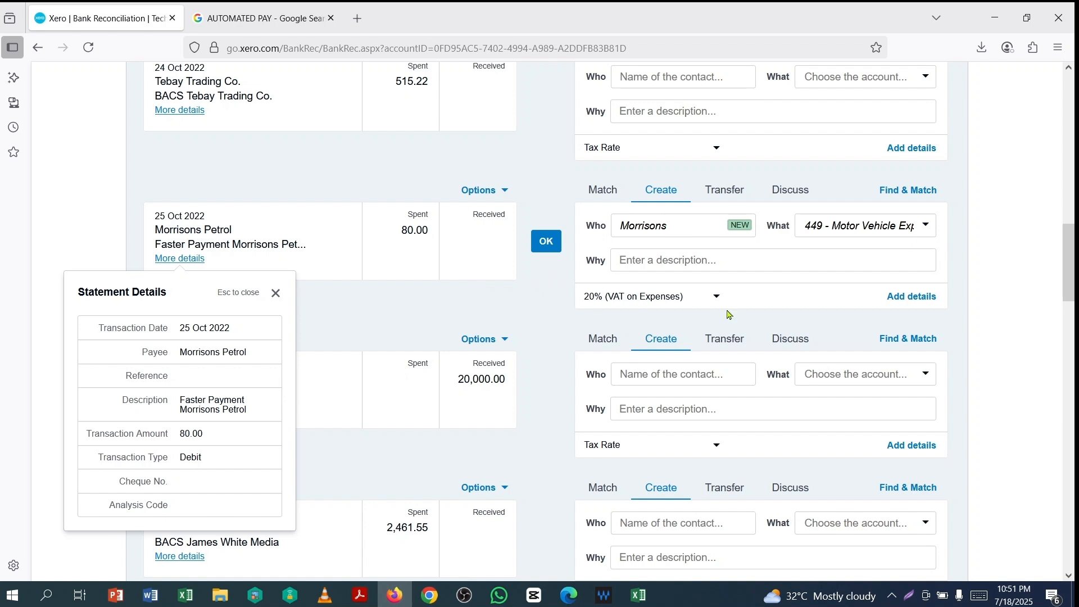
left_click(717, 296)
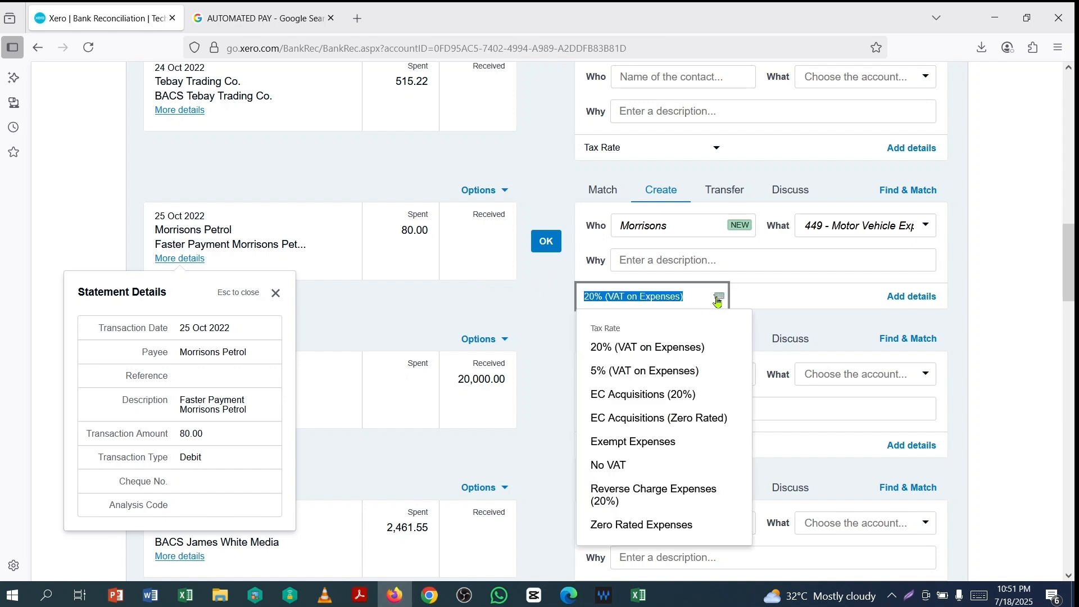
left_click(609, 467)
left_click(546, 242)
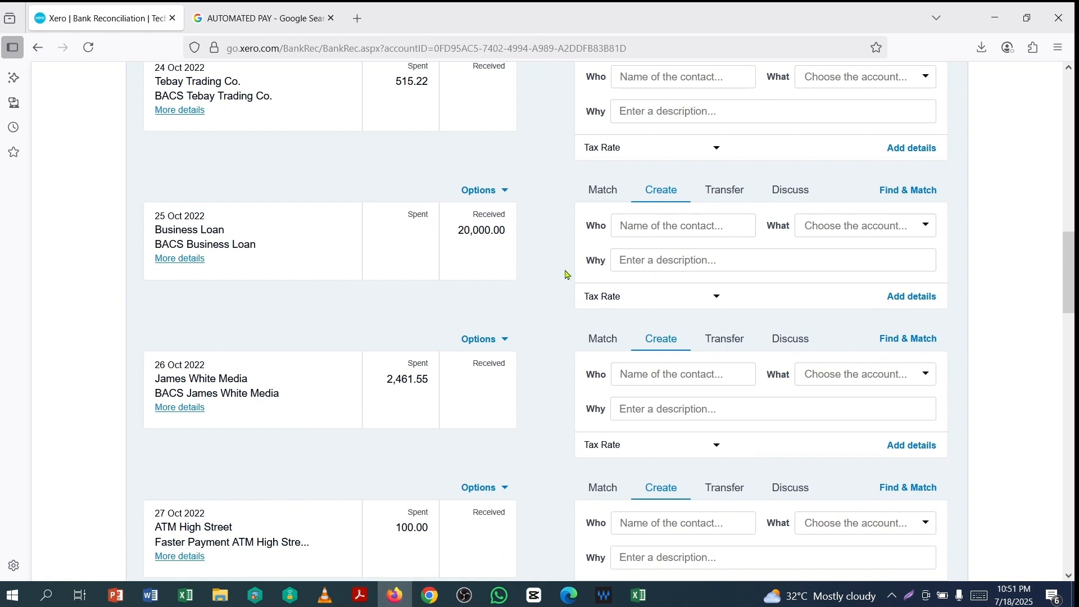
- Reconcile the 132.30 Amazon payment to new contact Amazon under 425 - Postage, Freight & Courier
scroll(564, 273, "up", 8)
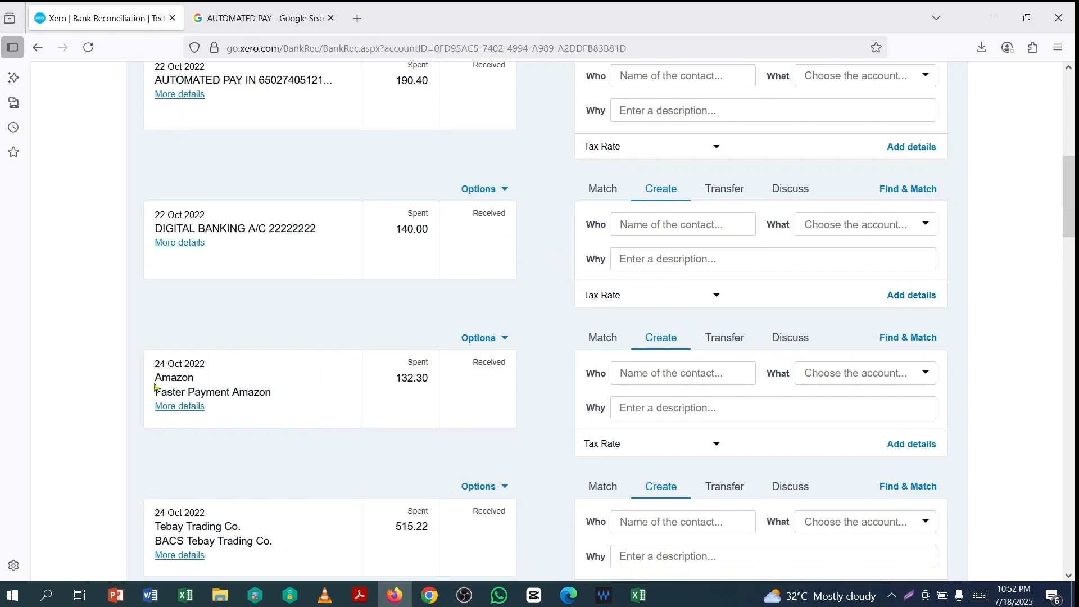
left_click_drag(157, 377, 219, 382)
key("ctrl+c")
left_click(187, 407)
scroll(248, 393, "down", 3)
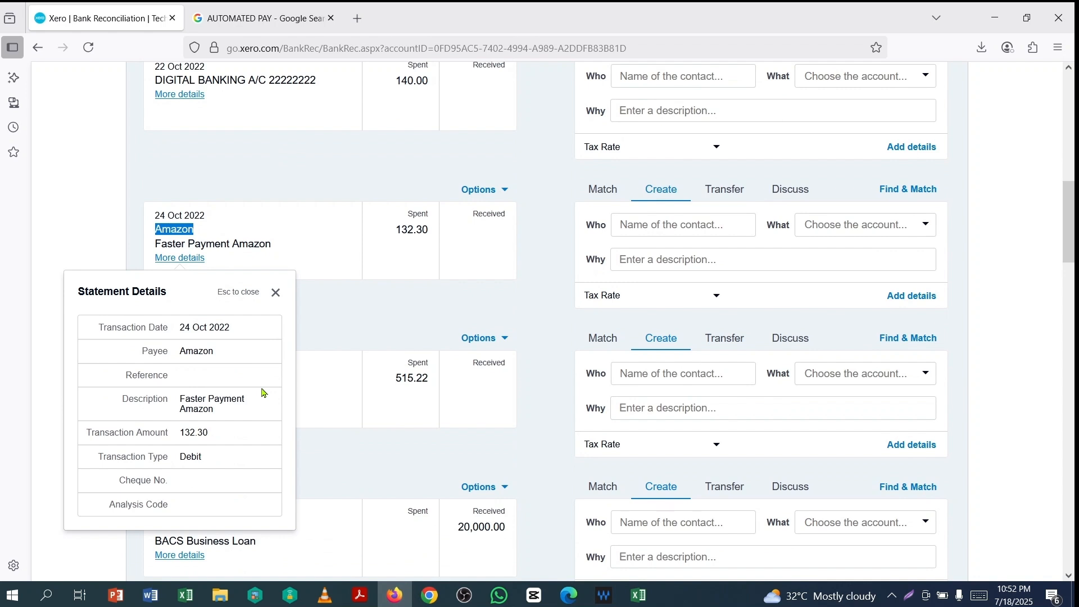
scroll(260, 396, "up", 2)
left_click(675, 299)
key("ctrl+v")
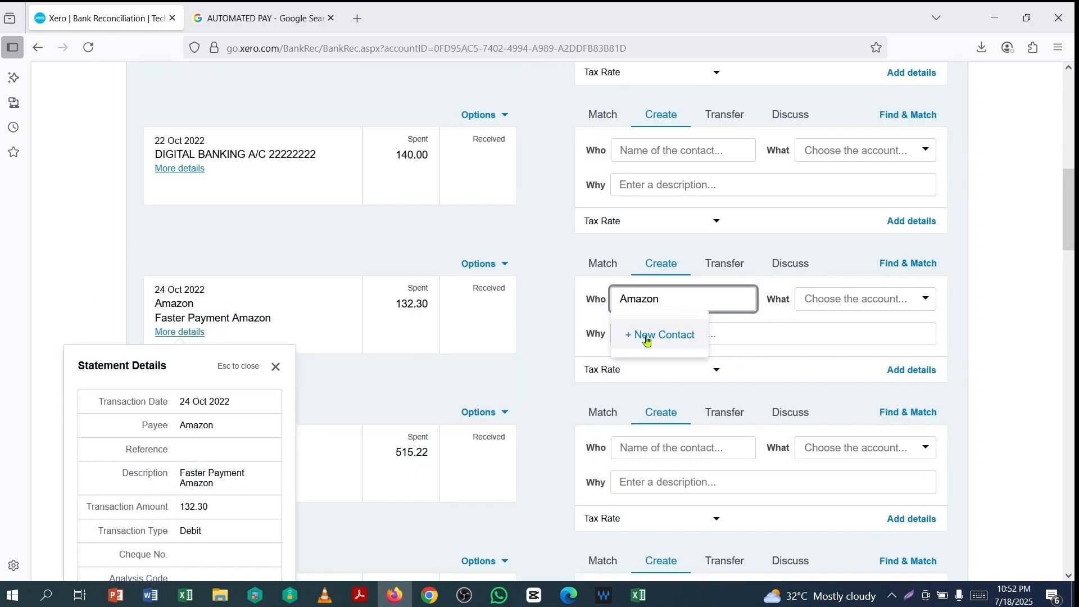
left_click(647, 337)
left_click(800, 307)
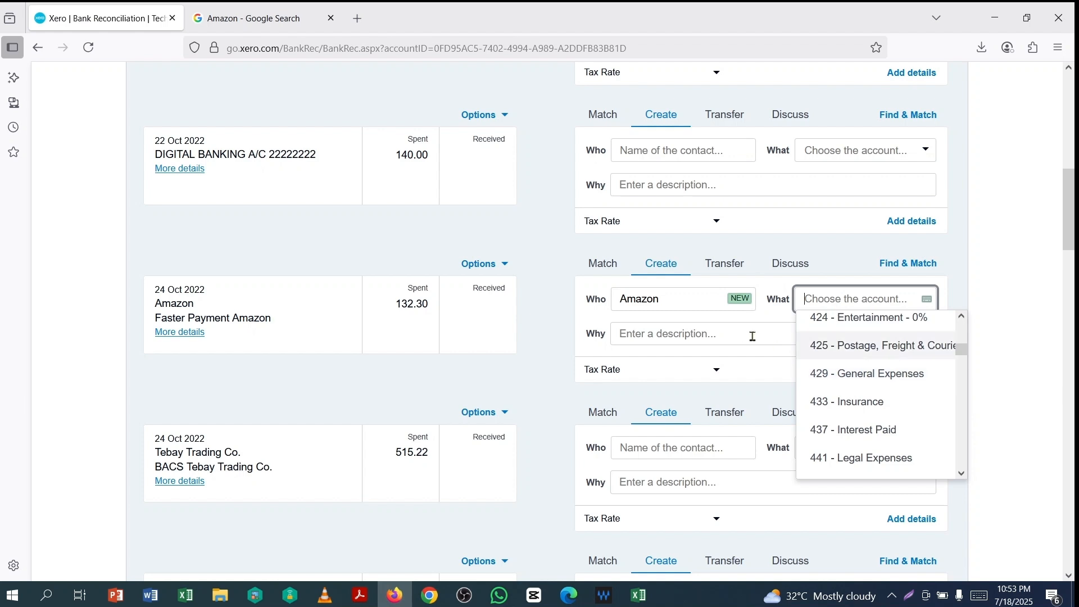
left_click(856, 352)
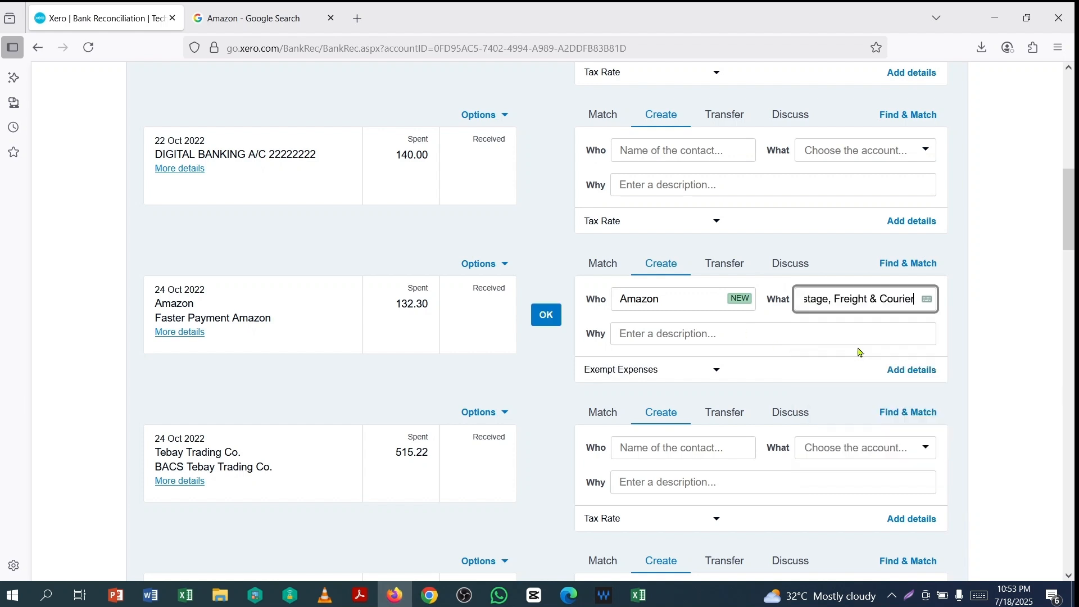
left_click(546, 317)
left_click(185, 380)
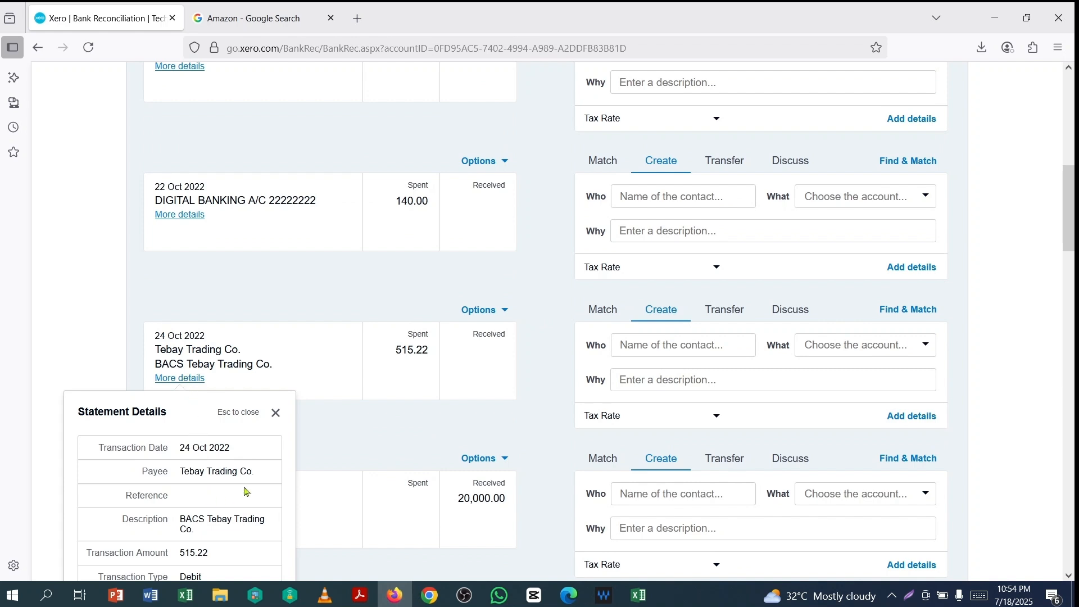
- Reconcile the 515.22 payment to new contact Tebay Trading Co. under 461 - Printing & Stationery
scroll(245, 493, "down", 1)
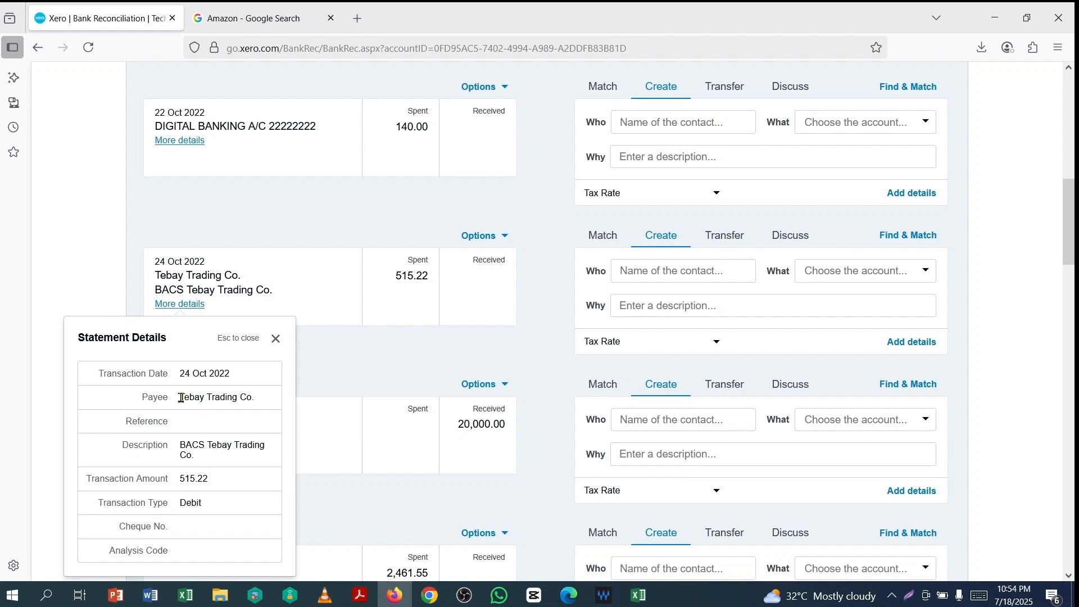
left_click_drag(181, 398, 279, 402)
key("ctrl+c")
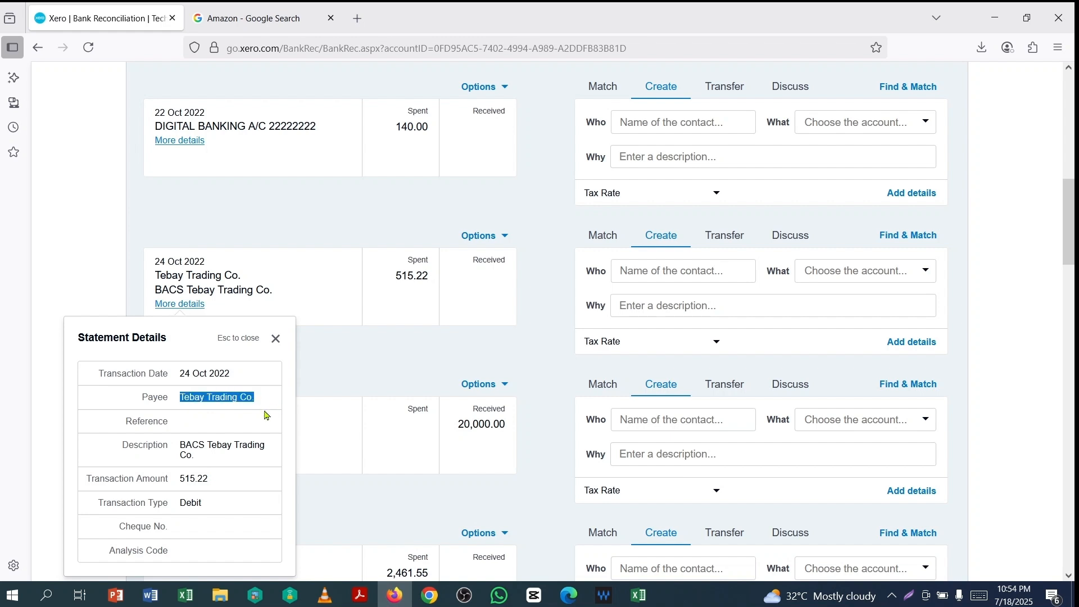
left_click(664, 271)
key("ctrl+v")
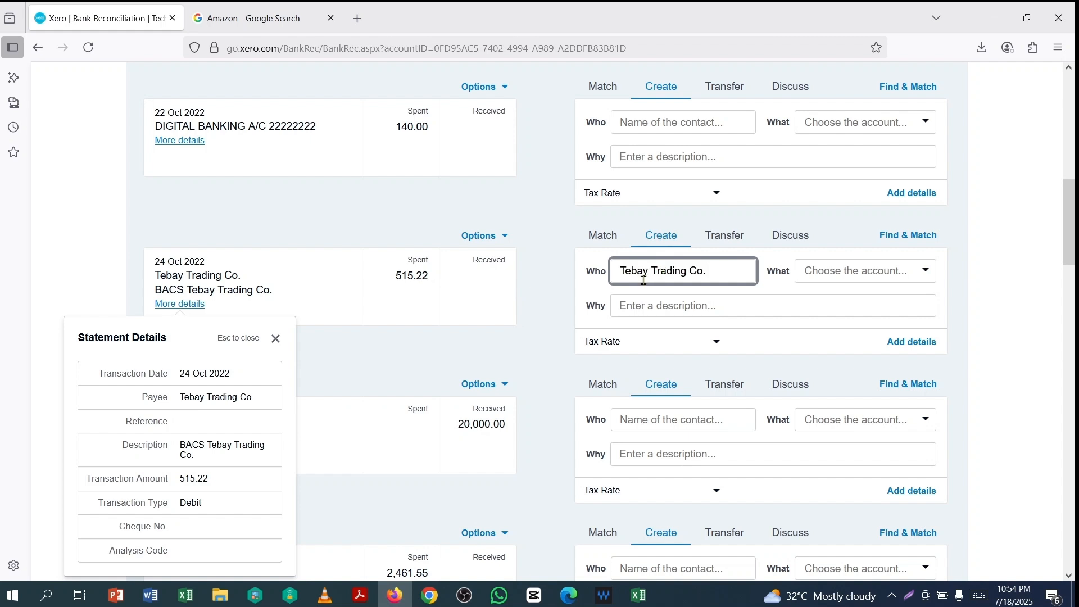
left_click(637, 313)
left_click(910, 275)
type("1 - Printing & Stationery")
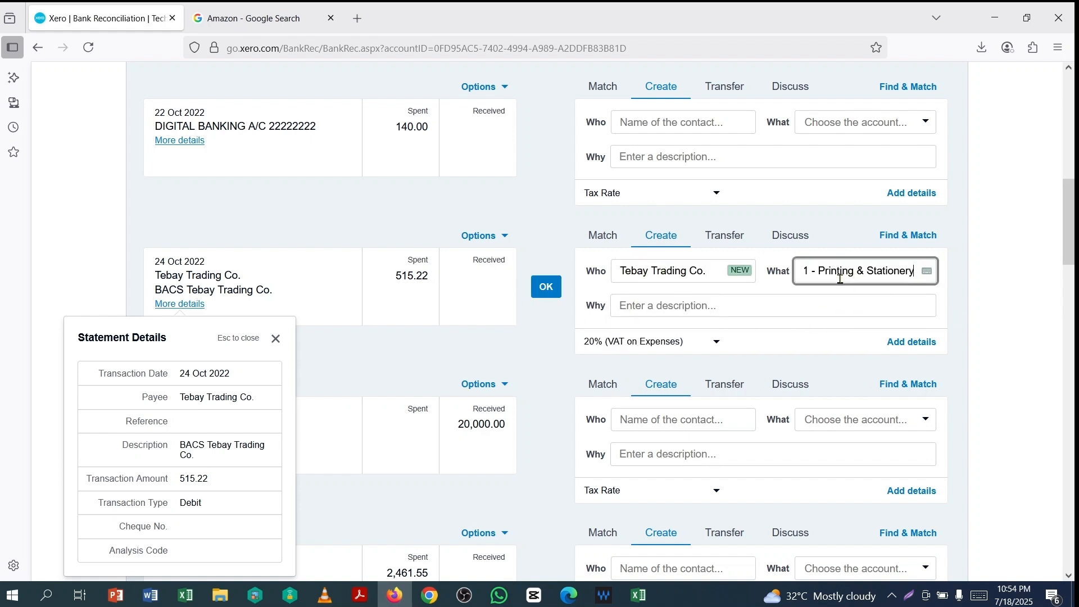
left_click(546, 288)
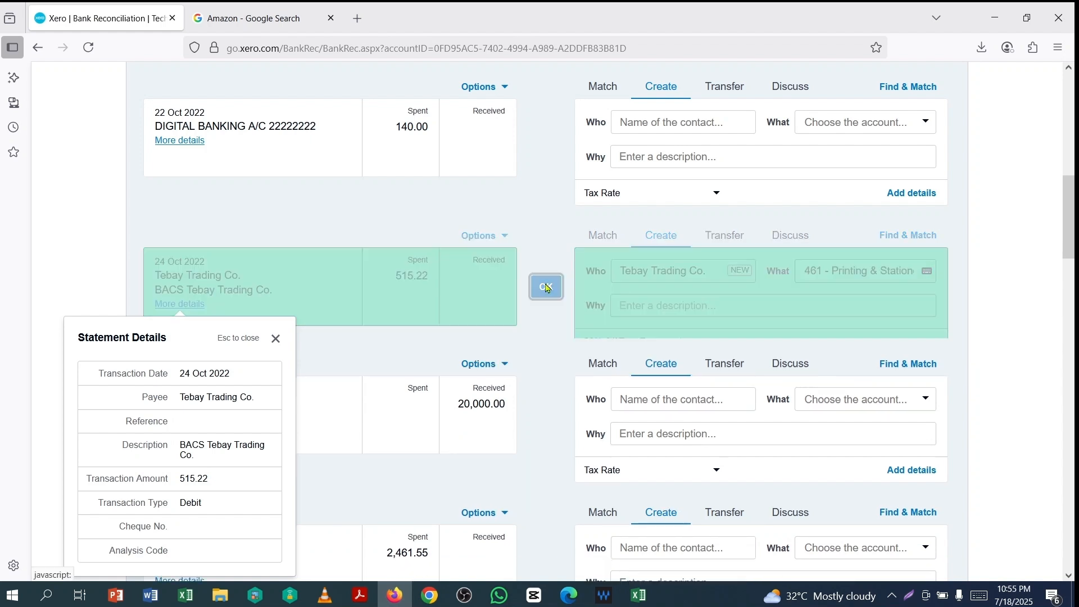
left_click(276, 339)
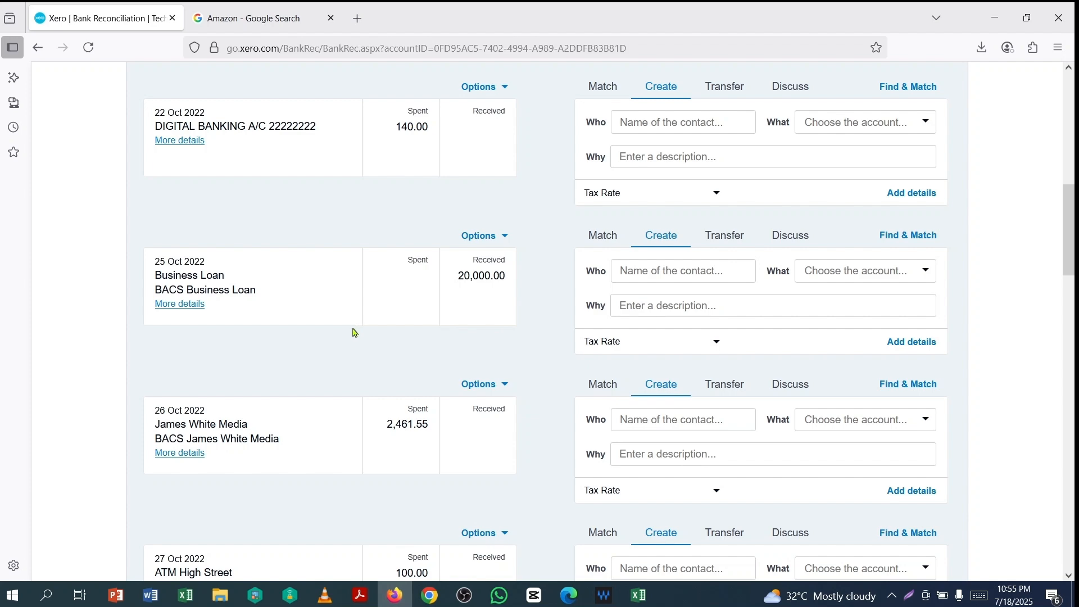
scroll(354, 332, "up", 10)
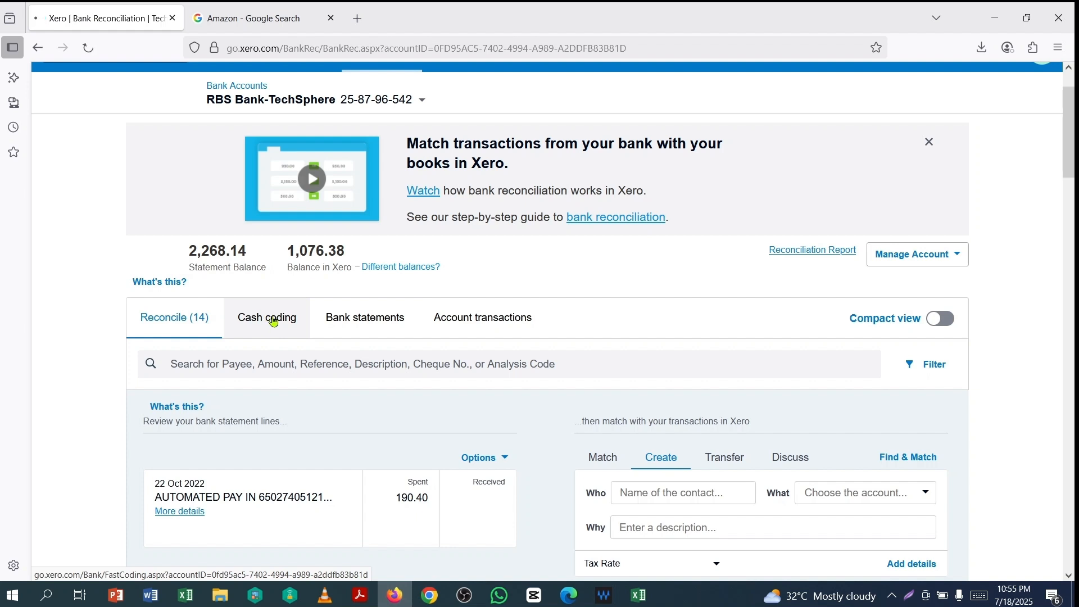
- In Cash coding, code the Int. Bank Interest Paid line to 270 - Interest Income
left_click(325, 335)
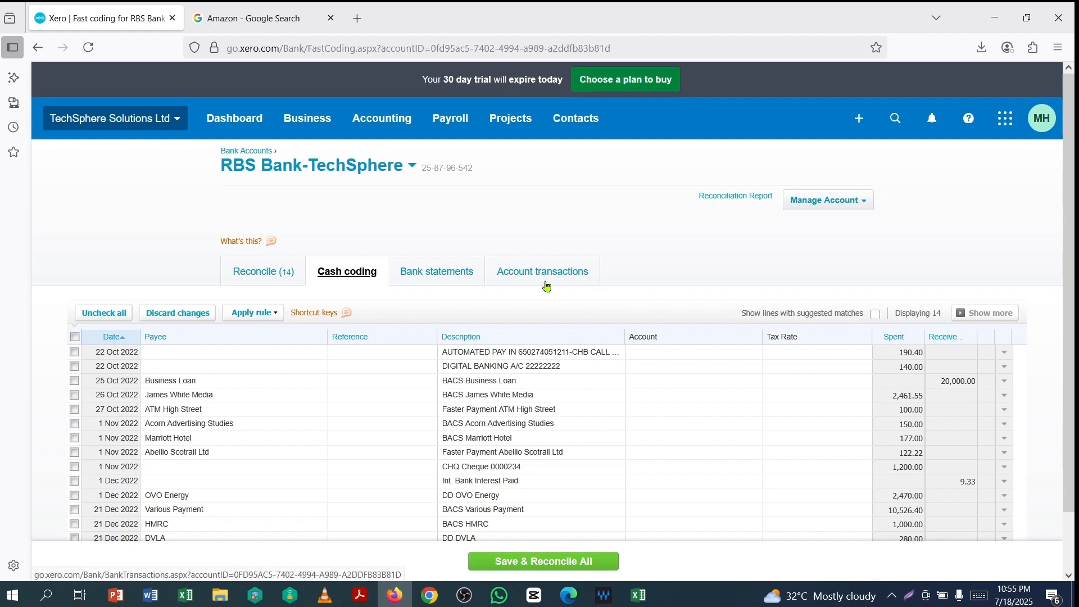
scroll(579, 290, "down", 1)
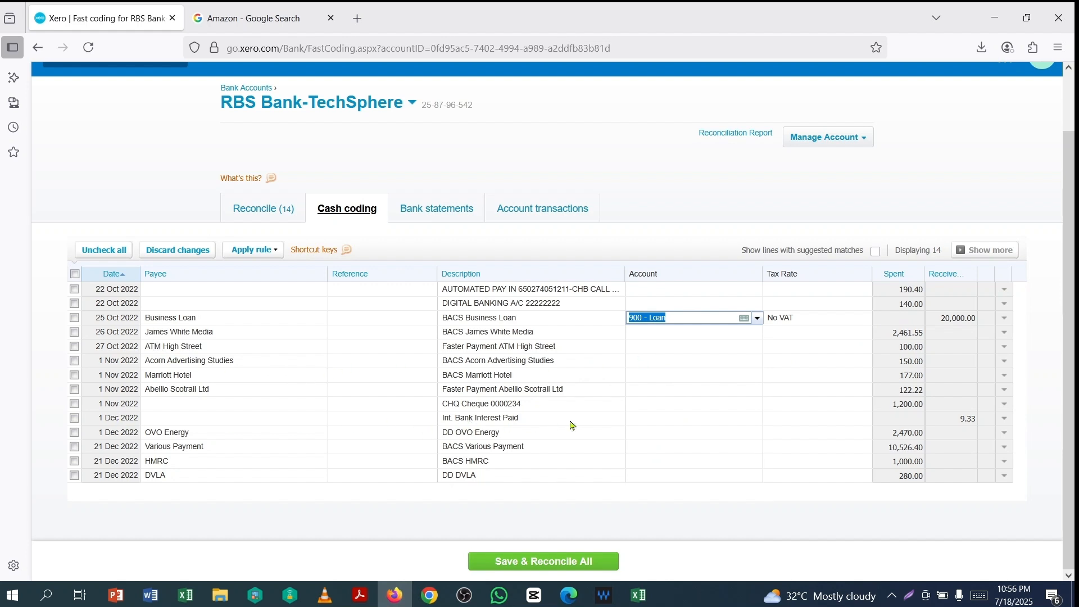
left_click(654, 420)
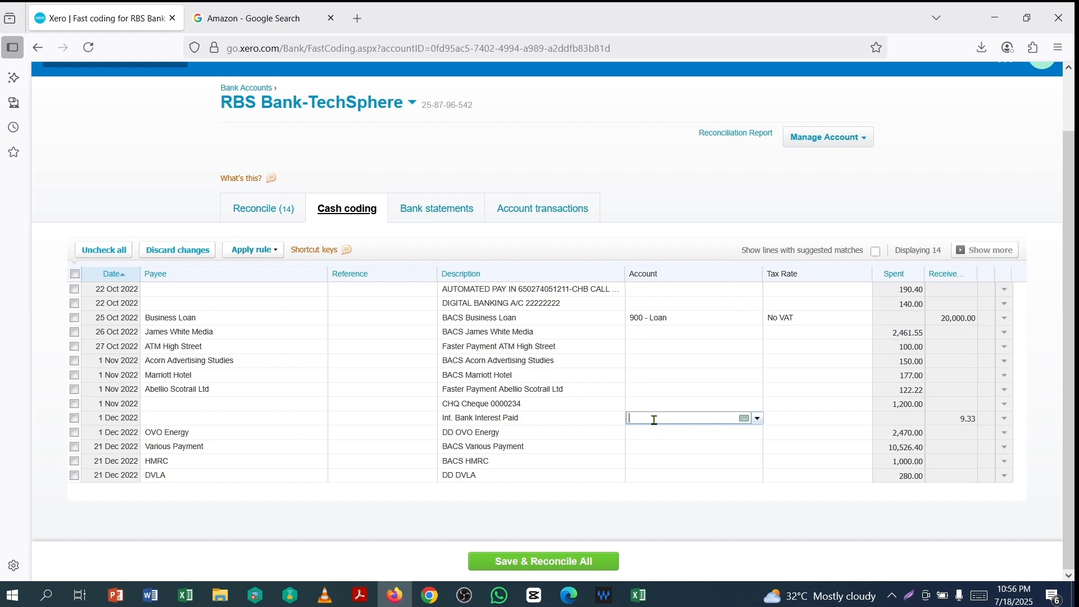
left_click(757, 420)
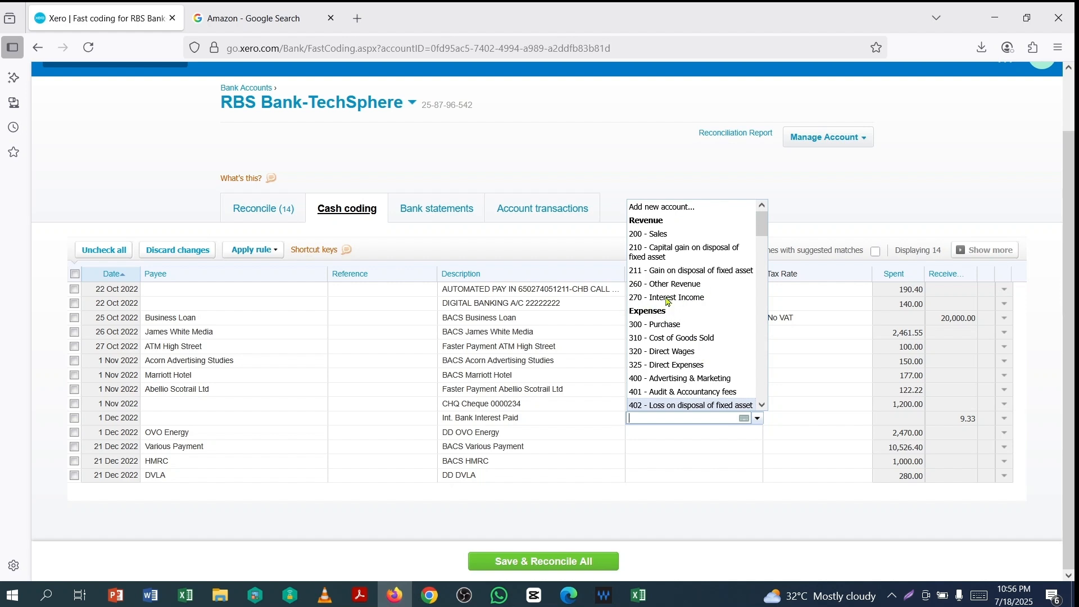
left_click(667, 299)
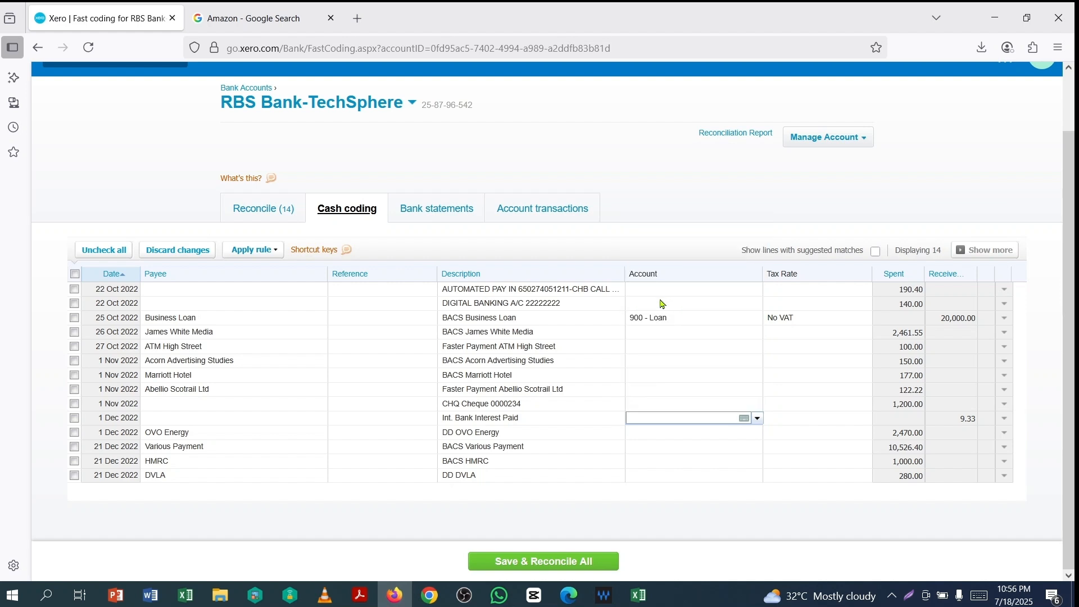
left_click(758, 419)
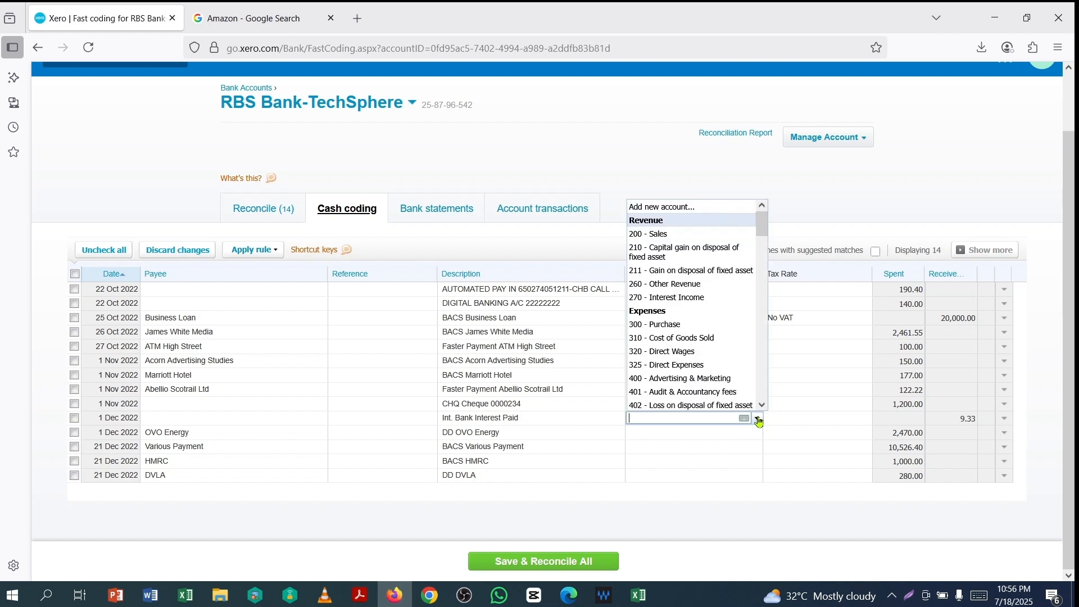
left_click(638, 301)
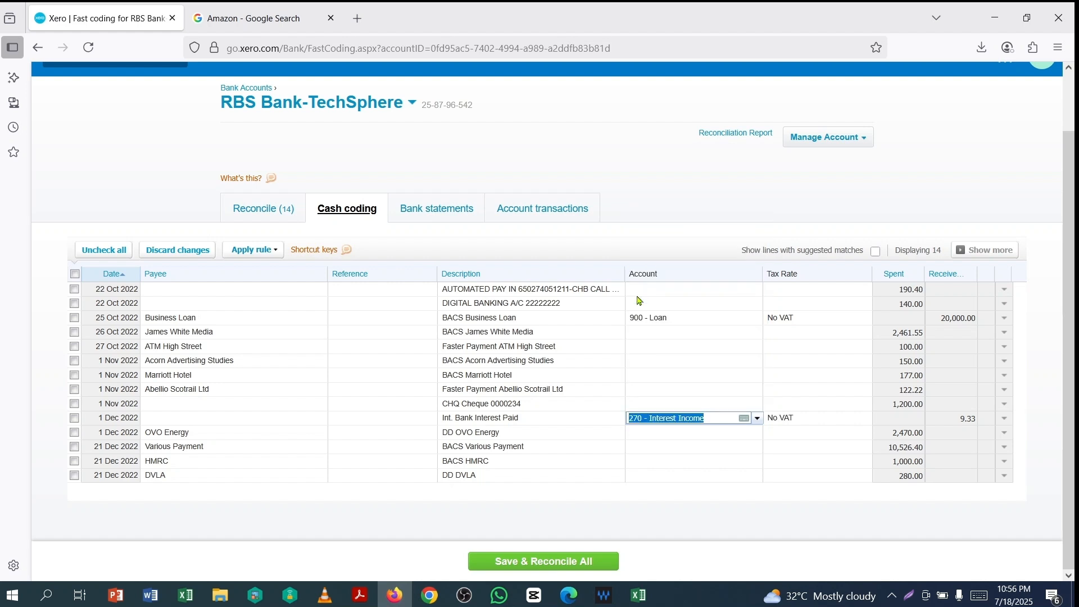
- Save and reconcile the Business Loan and bank interest lines together
left_click(74, 318)
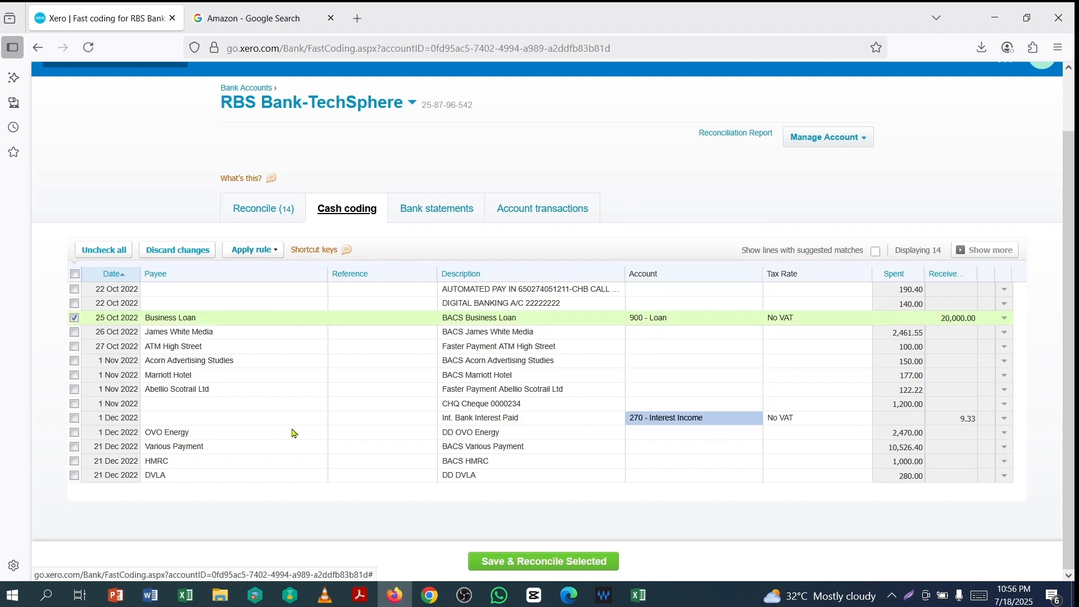
left_click(75, 418)
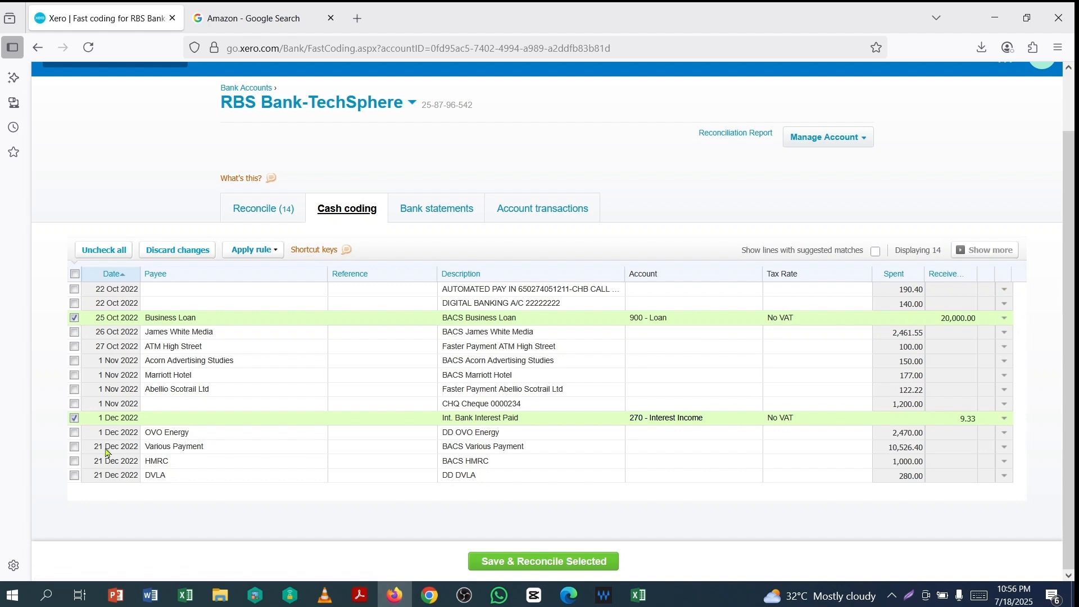
left_click(538, 562)
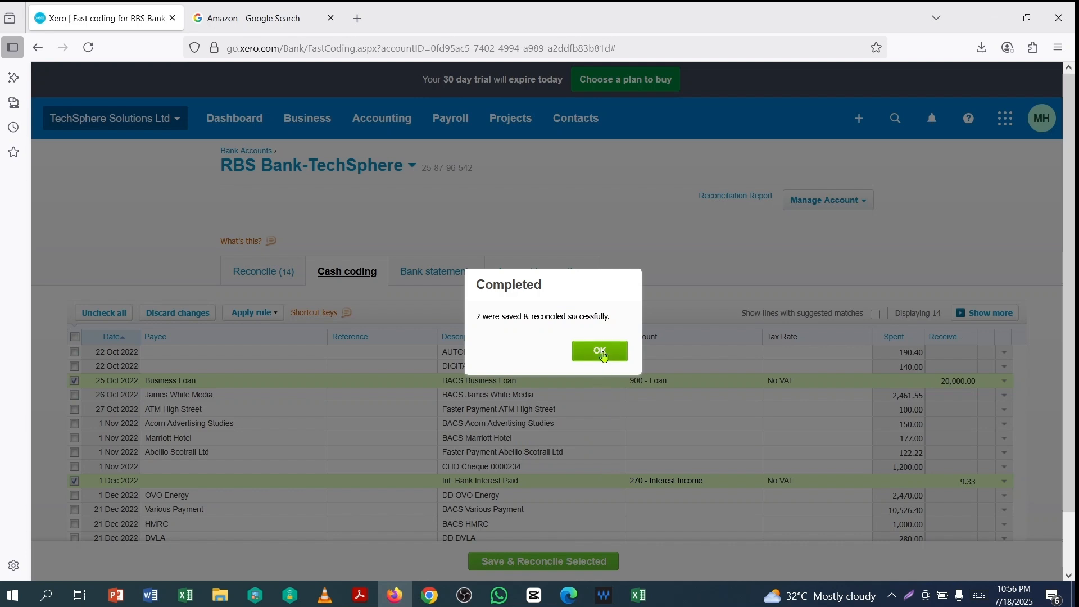
left_click(599, 352)
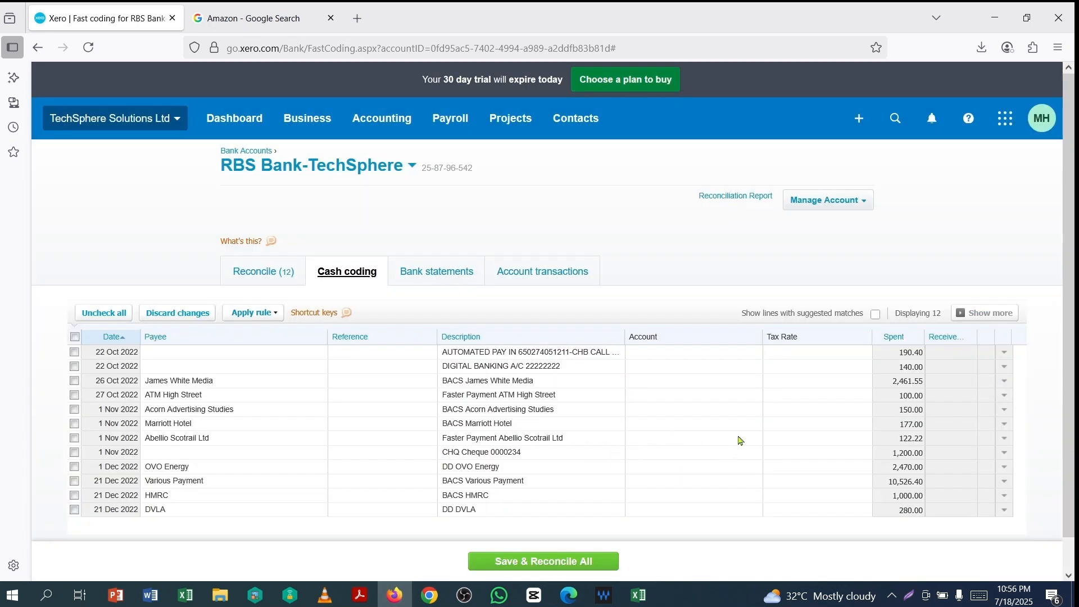
- Code James White Media to 400, ATM High Street to 449, Marriott to 420, Abellio Scotrail to 485
scroll(740, 440, "down", 1)
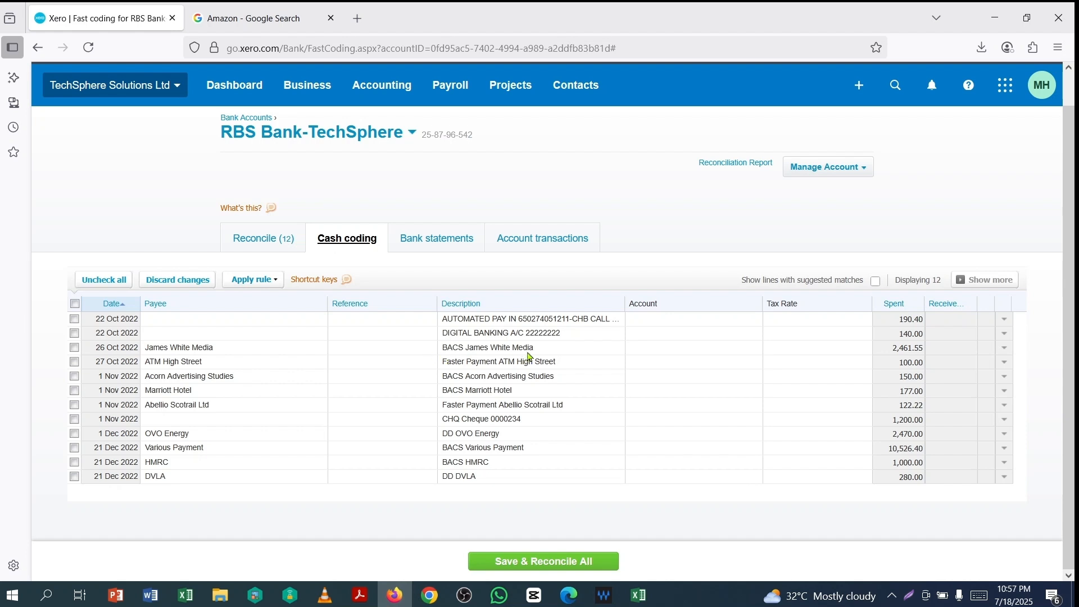
left_click(663, 355)
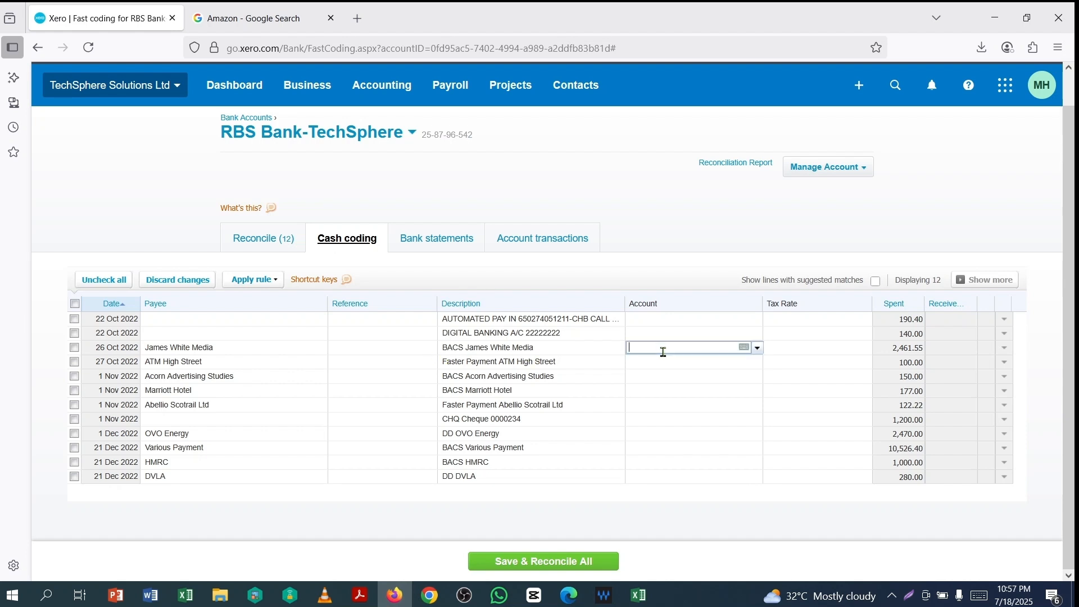
scroll(751, 392, "down", 3)
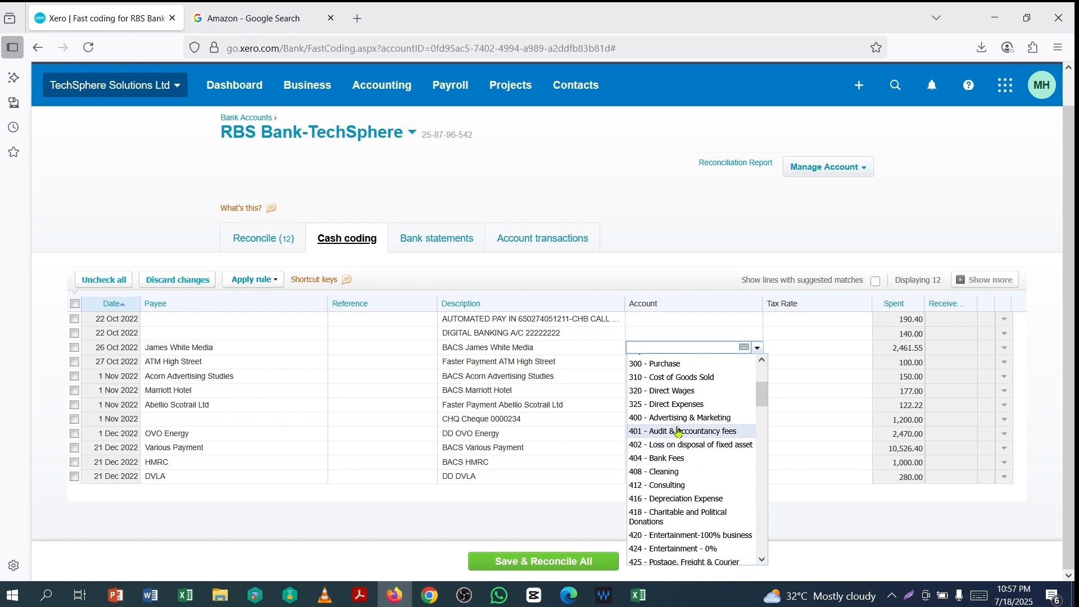
left_click(674, 419)
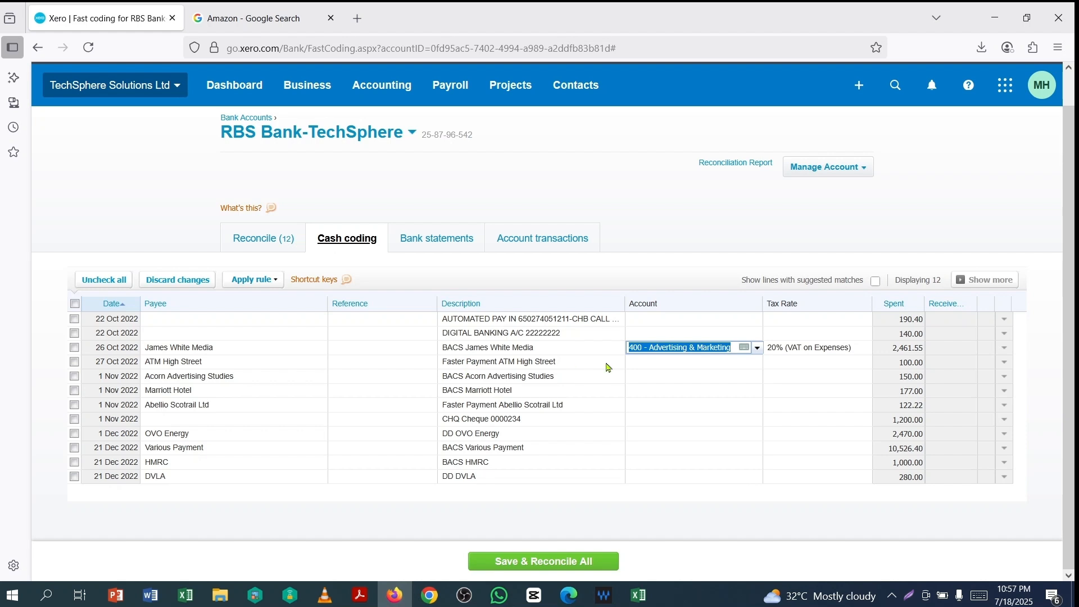
left_click(656, 362)
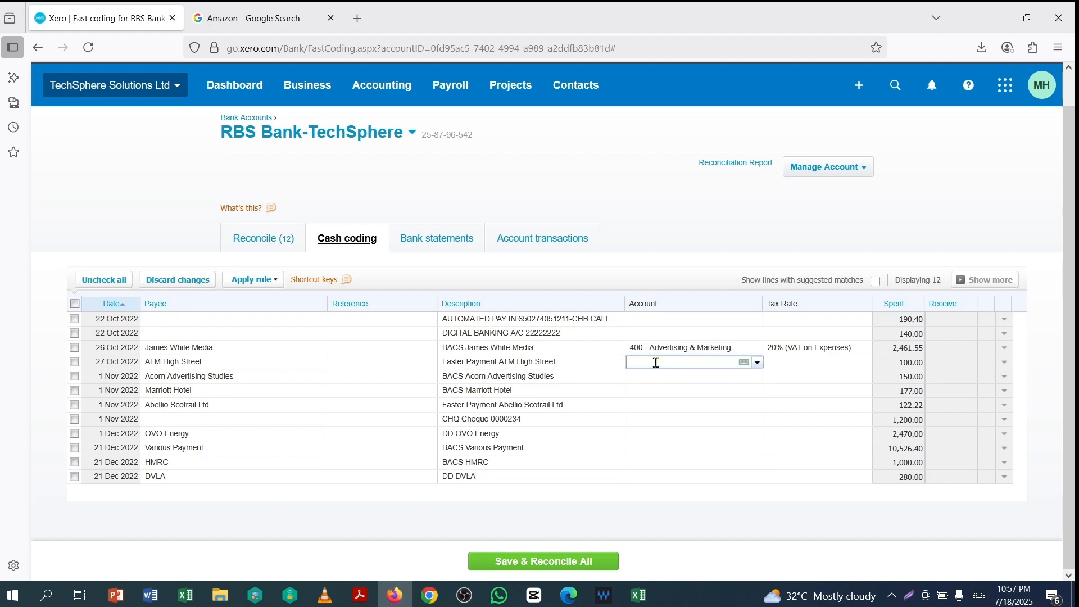
left_click(758, 365)
scroll(703, 325, "down", 4)
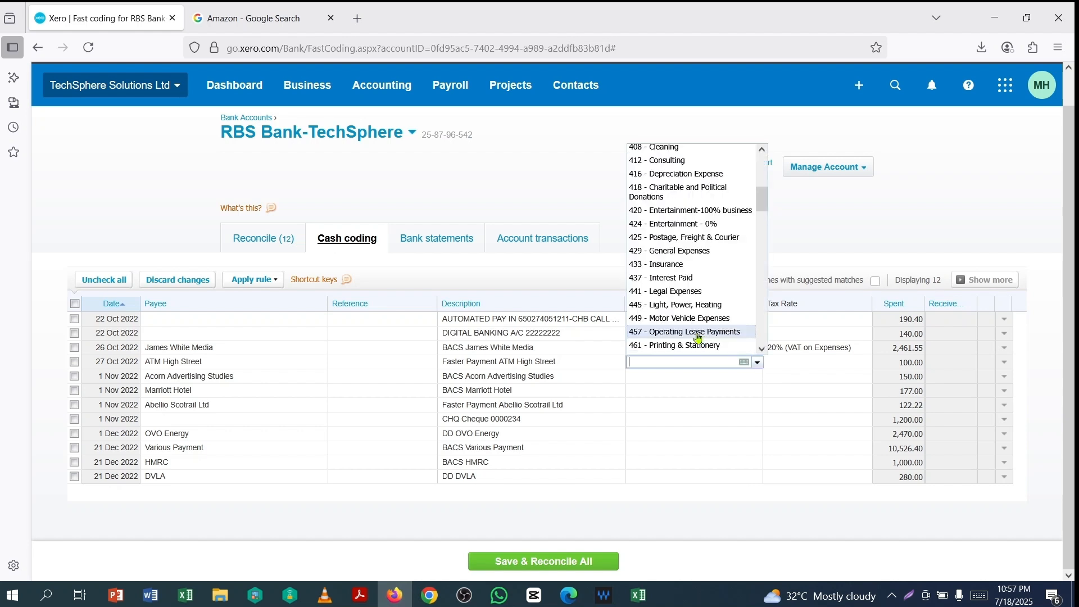
left_click(695, 324)
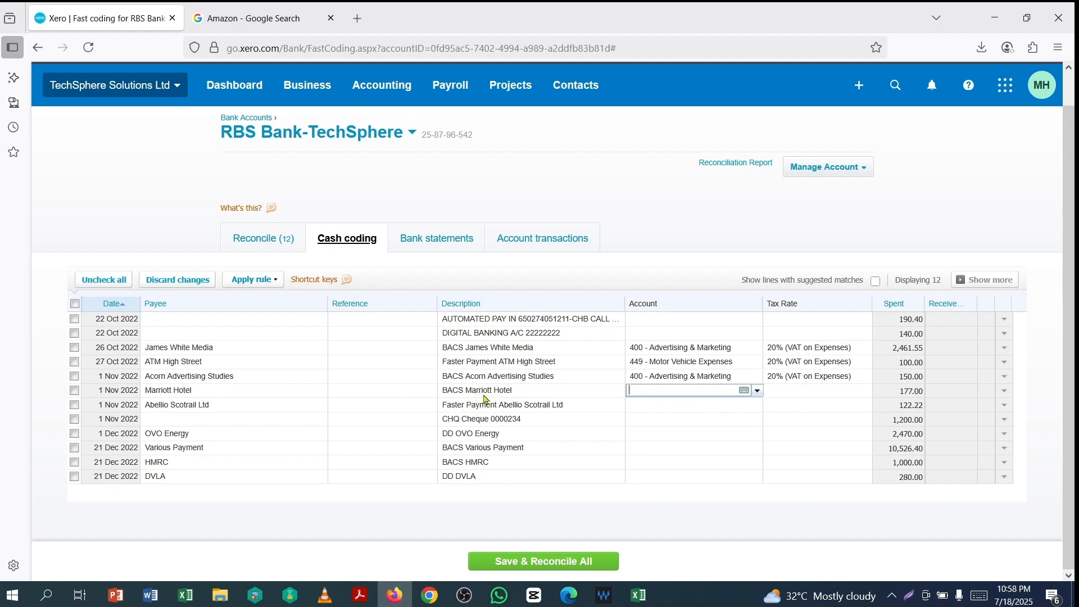
type("enter")
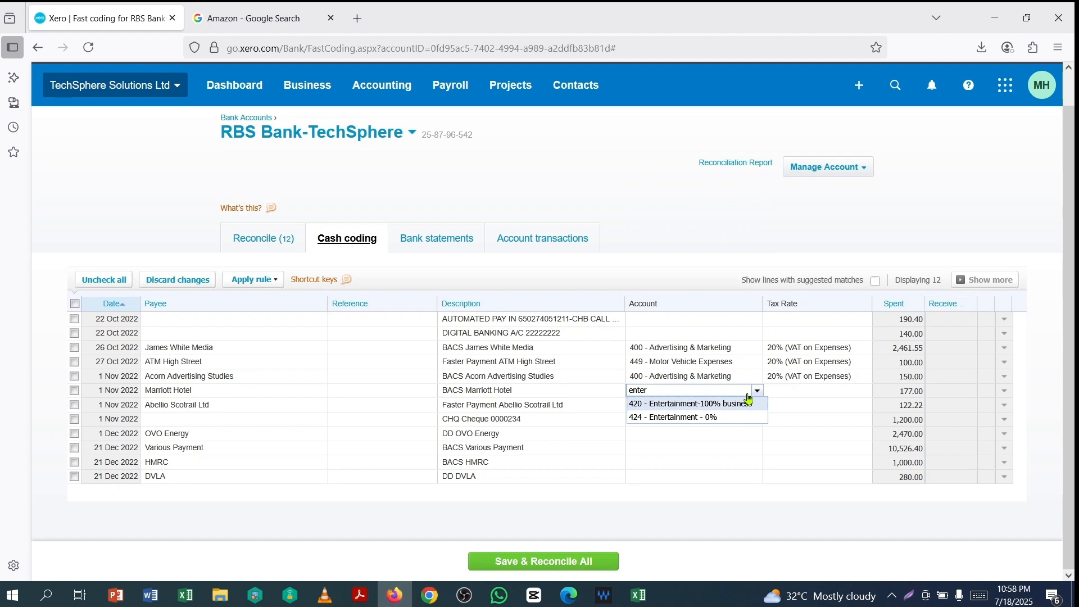
left_click(680, 405)
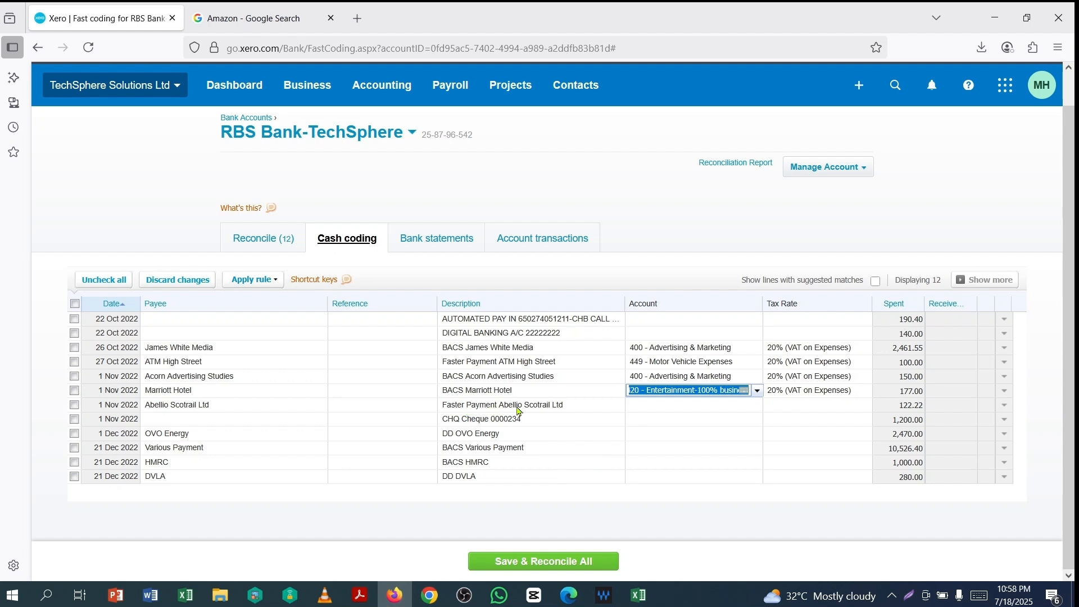
left_click(662, 411)
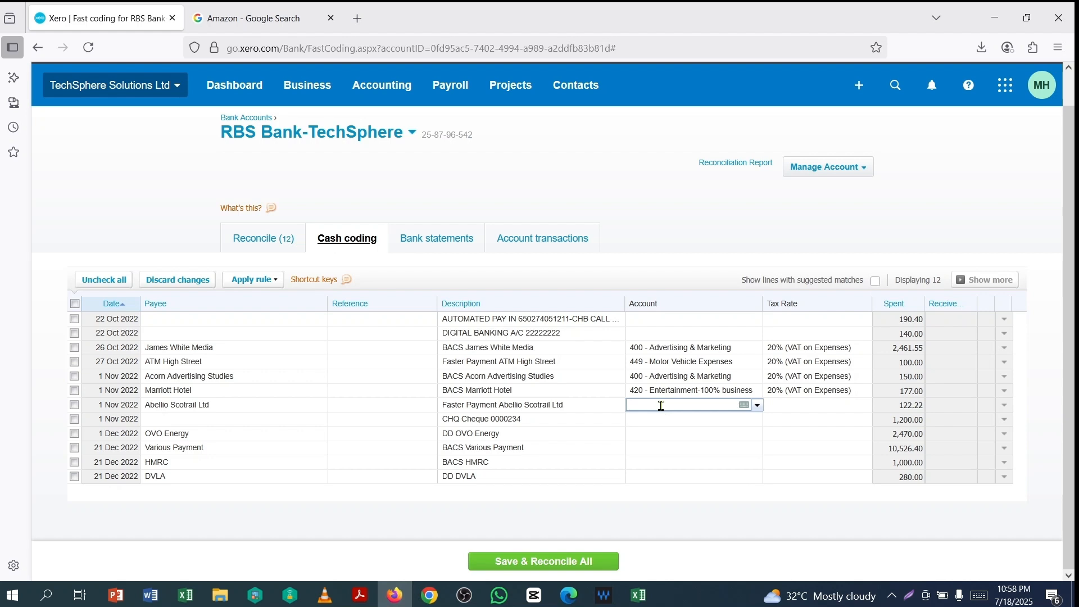
type("subs")
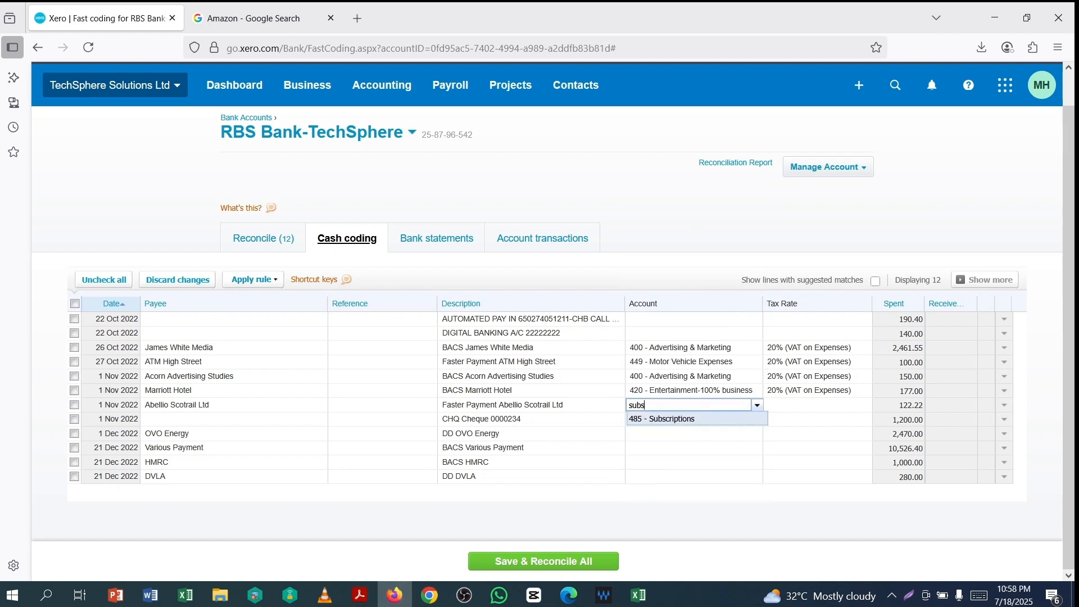
left_click(667, 420)
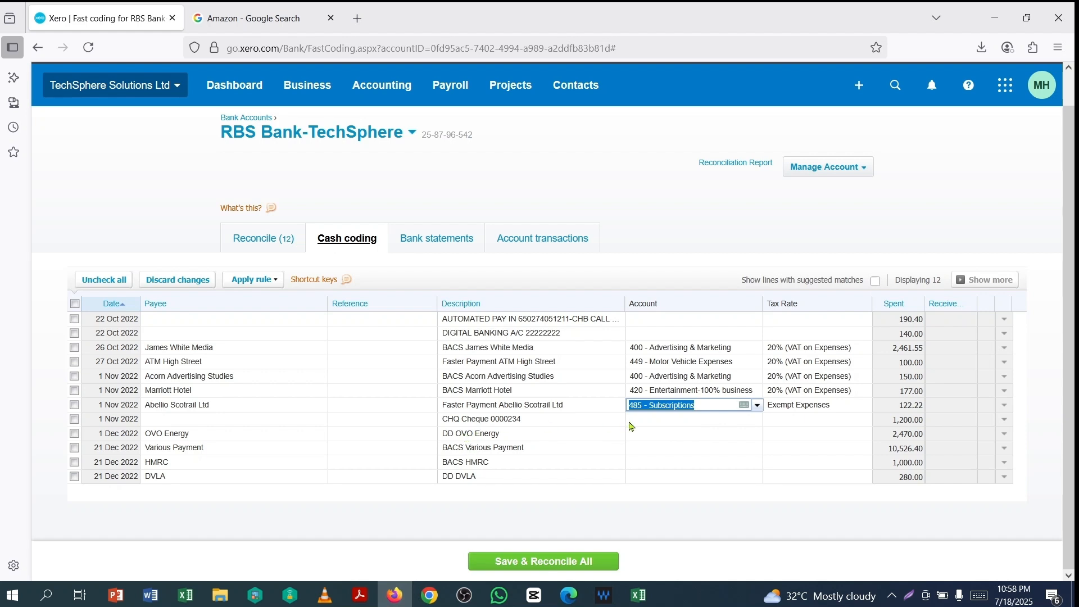
- Code the cheque to 485, OVO Energy to 473, and Various Payment and HMRC to 429
left_click(660, 422)
type("485")
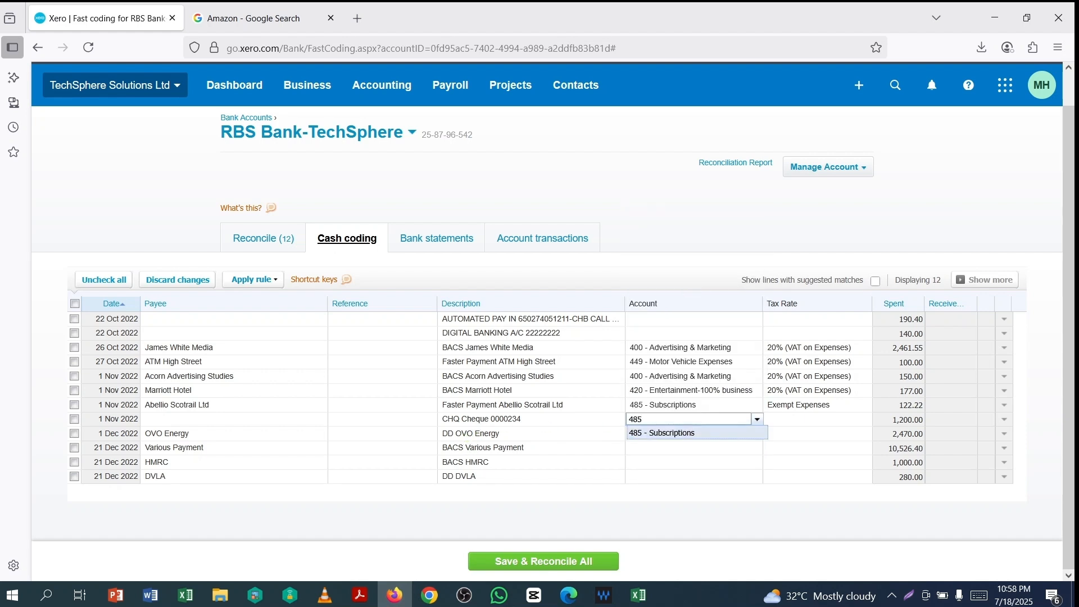
left_click(672, 435)
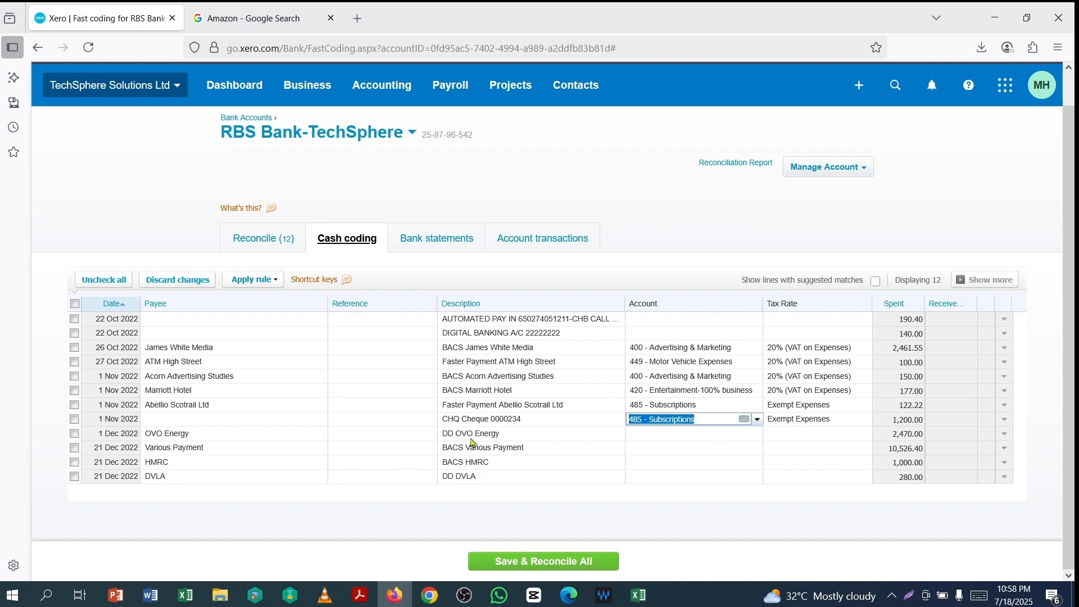
left_click(648, 436)
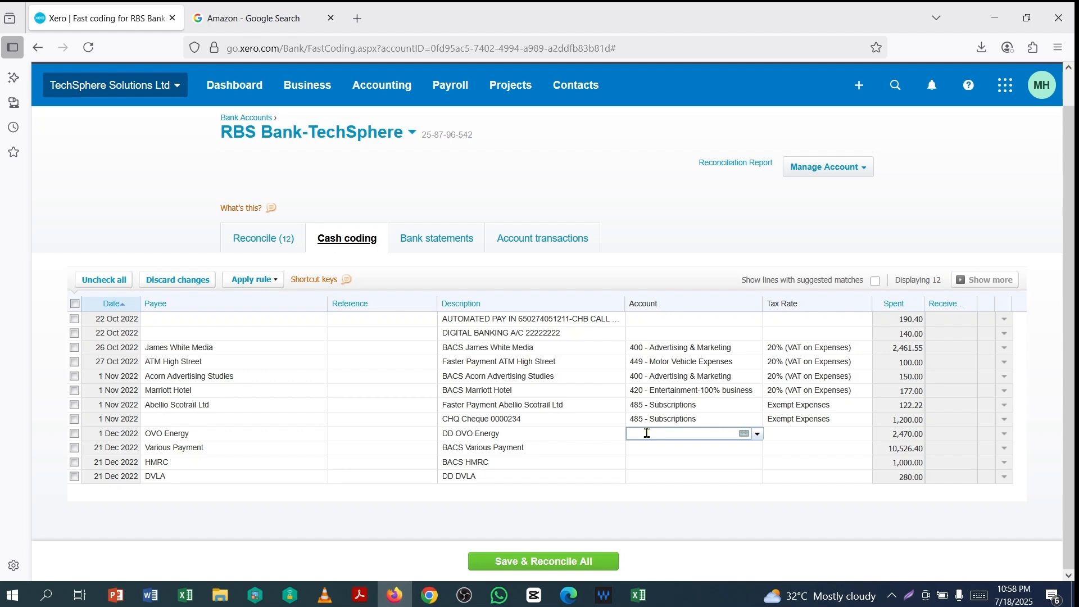
type("re")
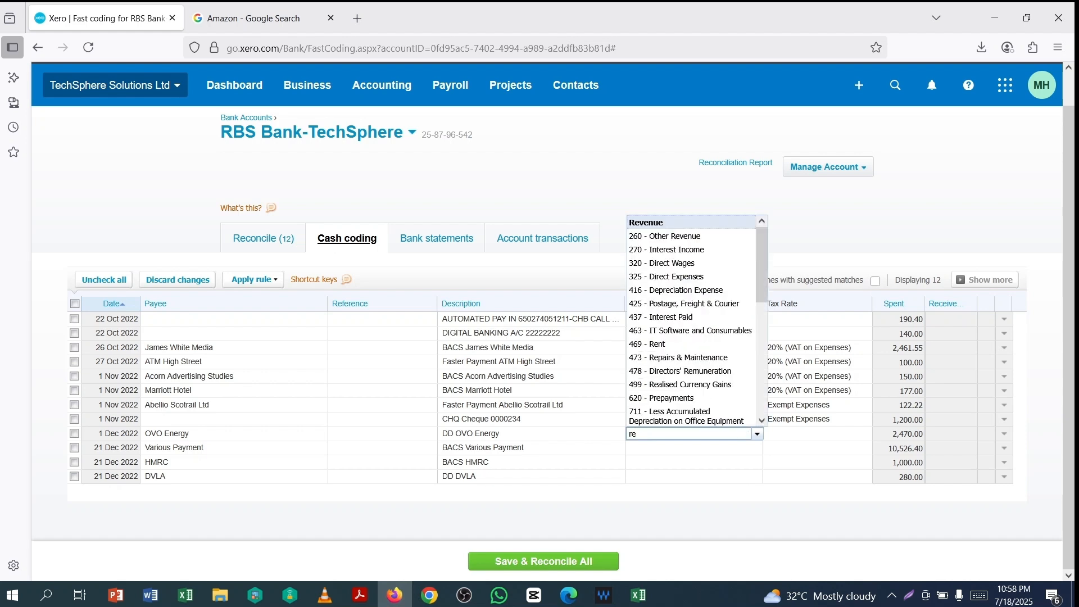
type("pa")
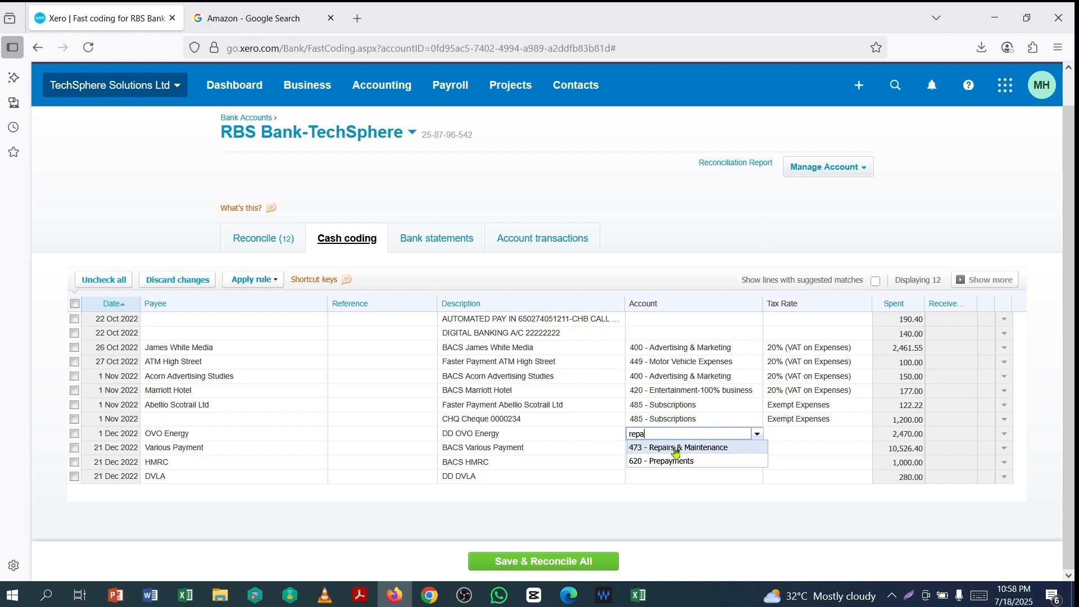
left_click(675, 452)
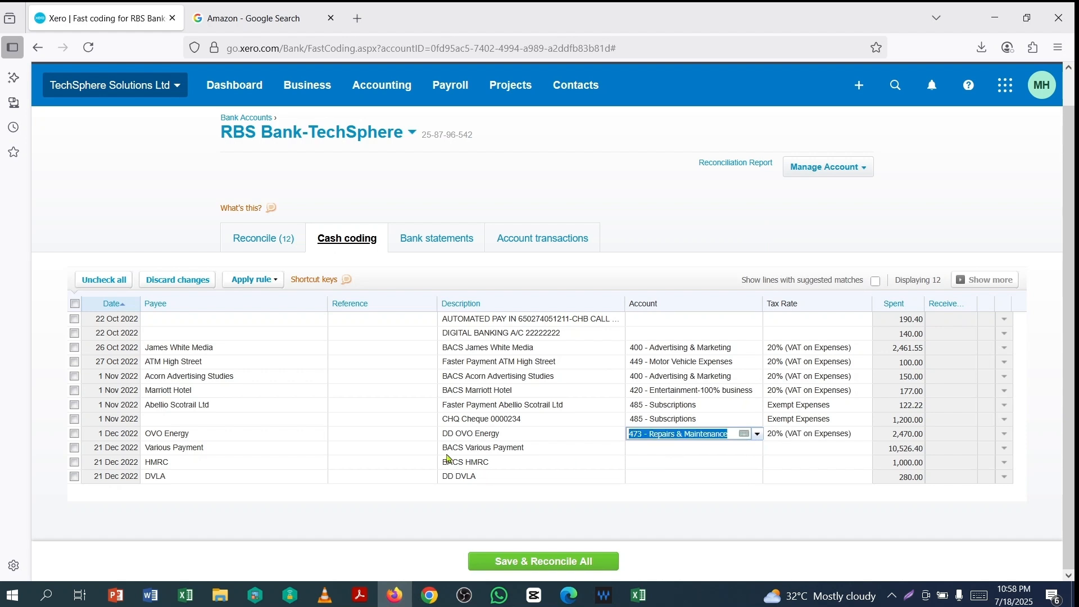
left_click(658, 448)
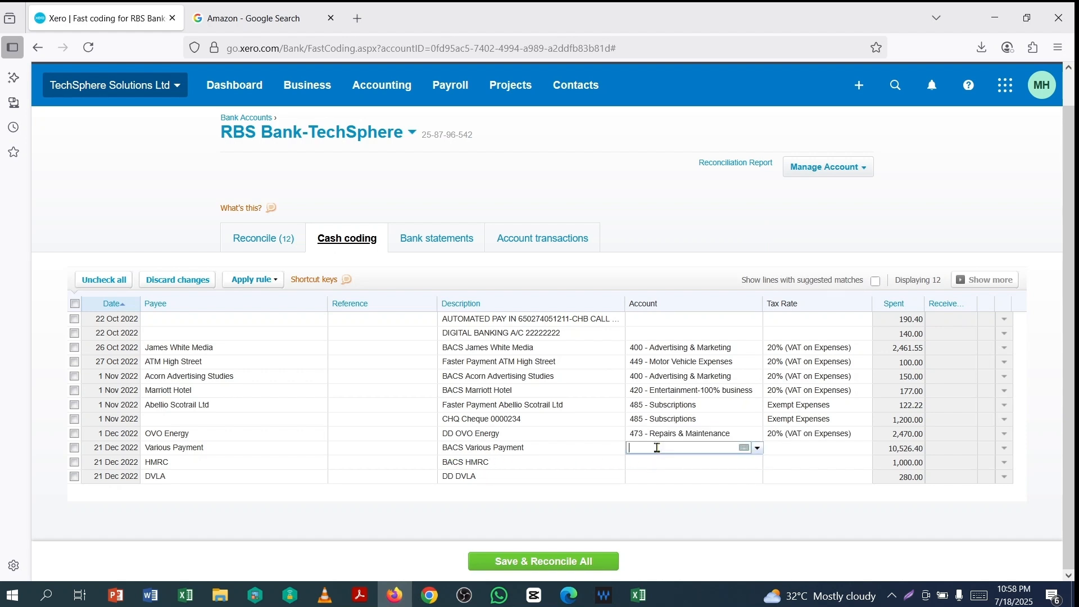
type("ge")
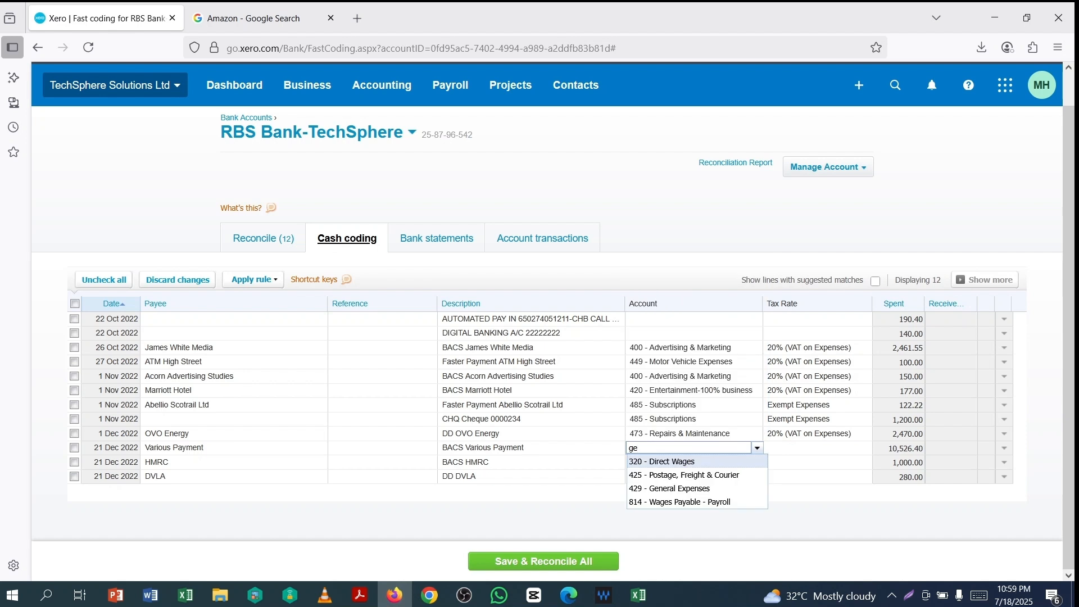
type("ne")
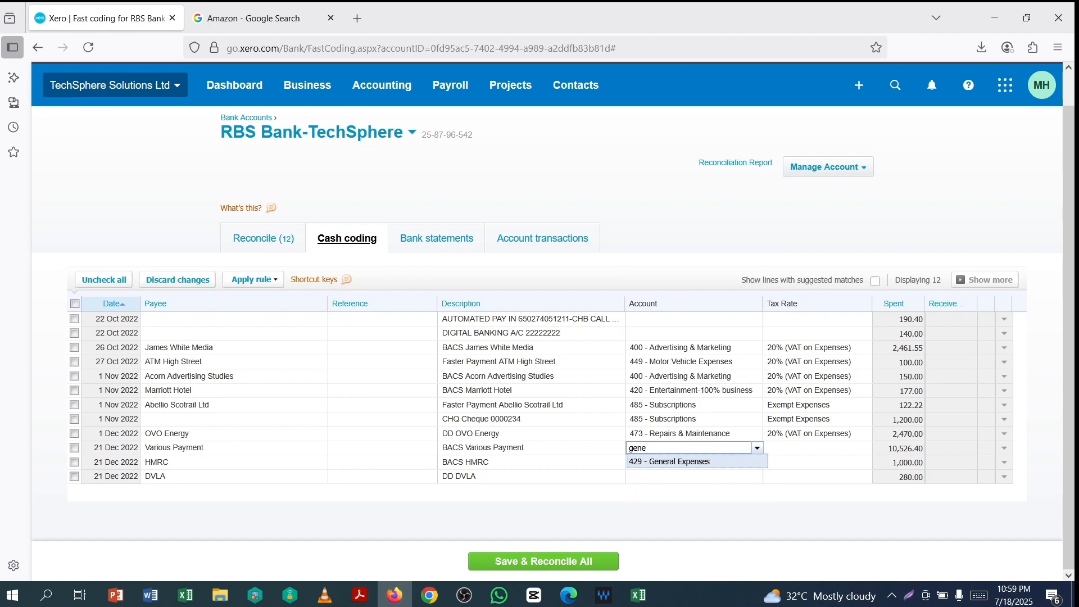
left_click(669, 461)
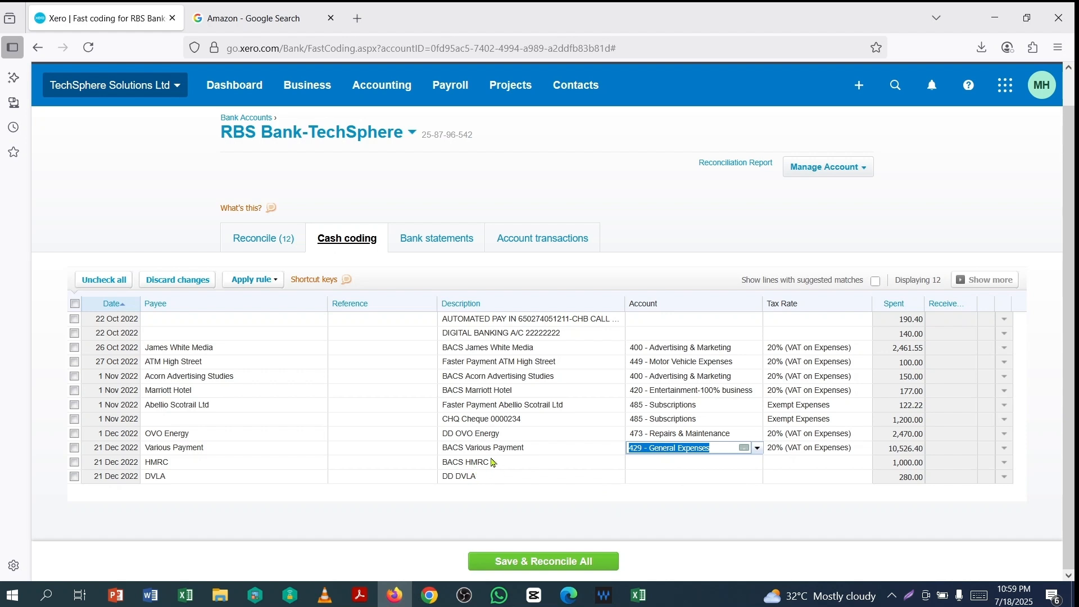
left_click(662, 462)
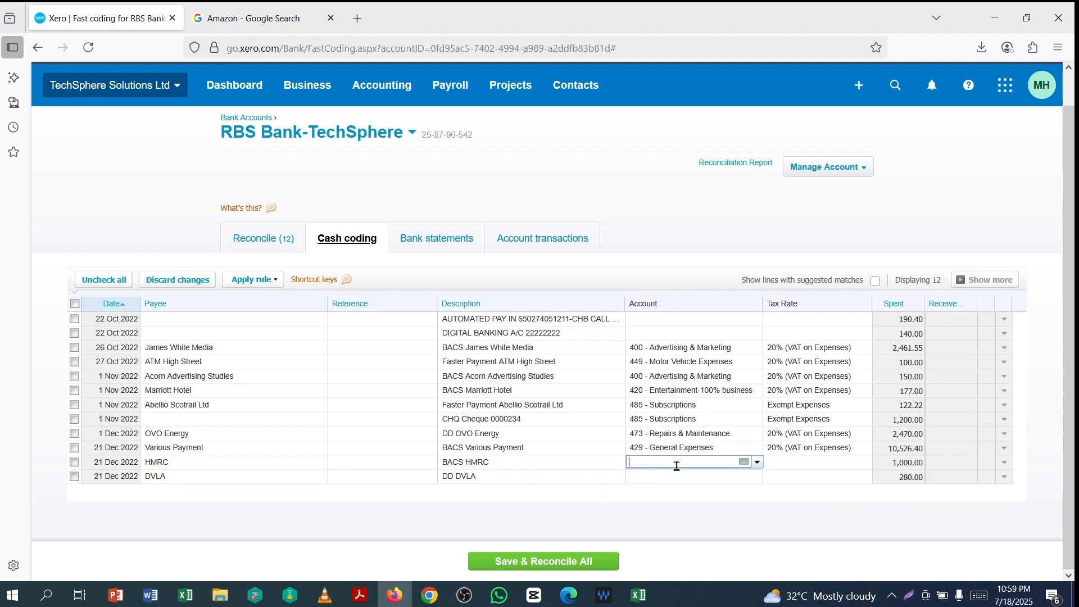
type("429")
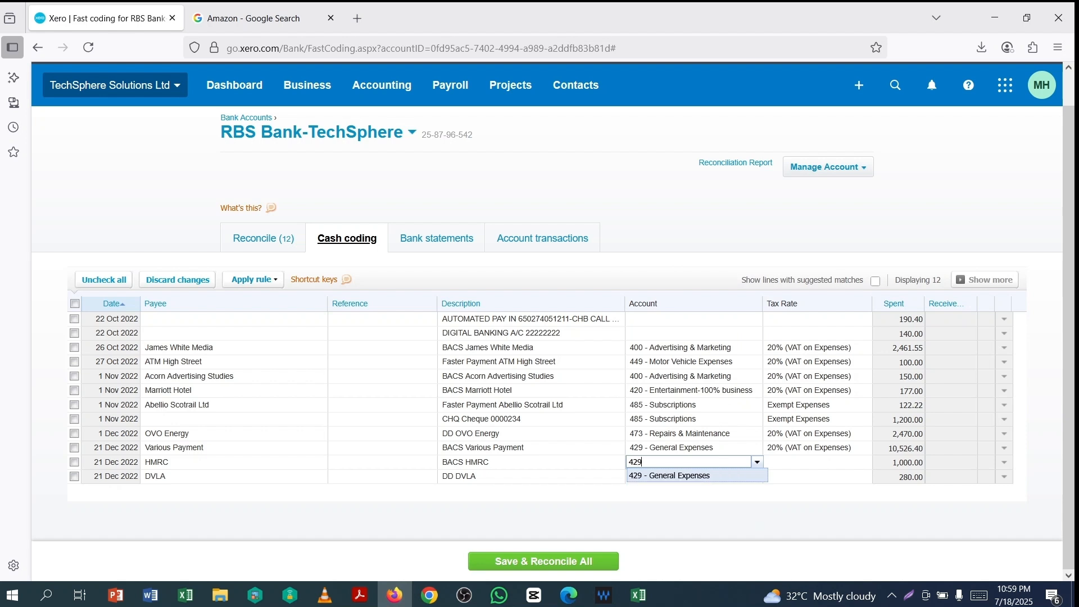
left_click(677, 478)
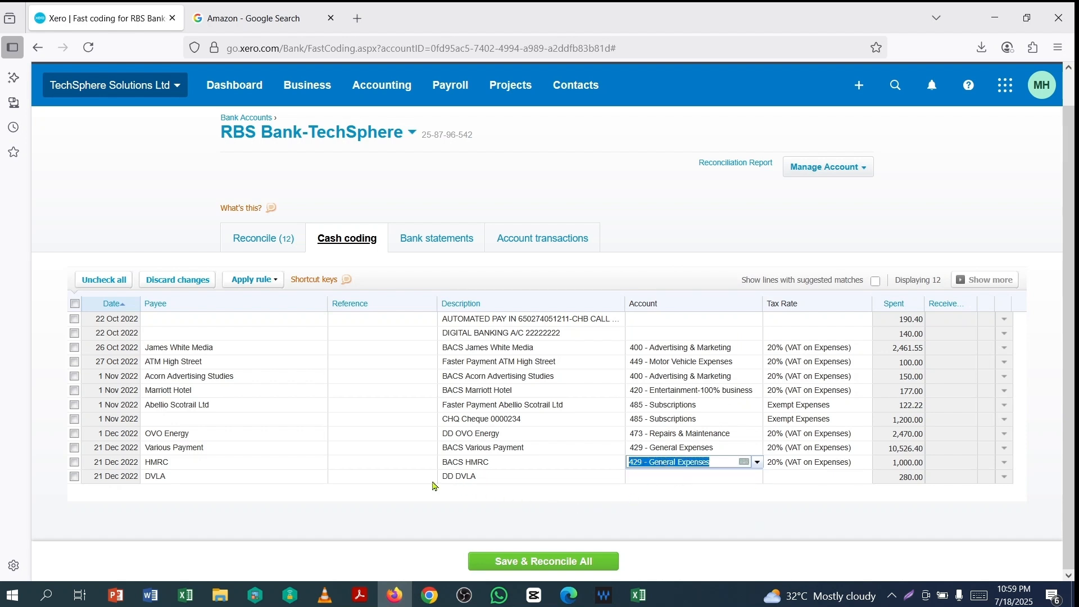
left_click(647, 480)
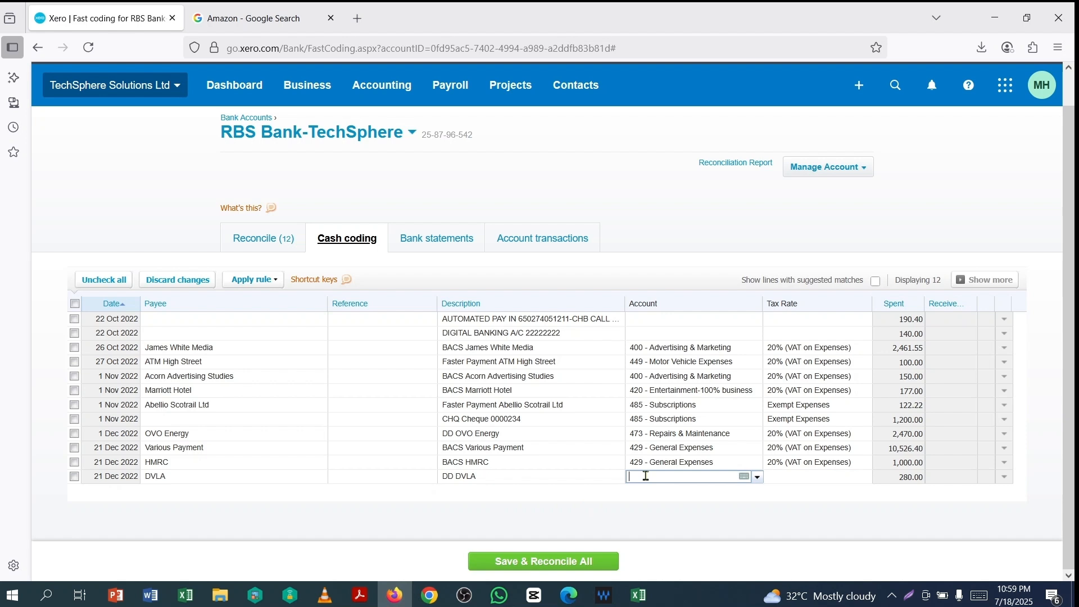
left_click(454, 476)
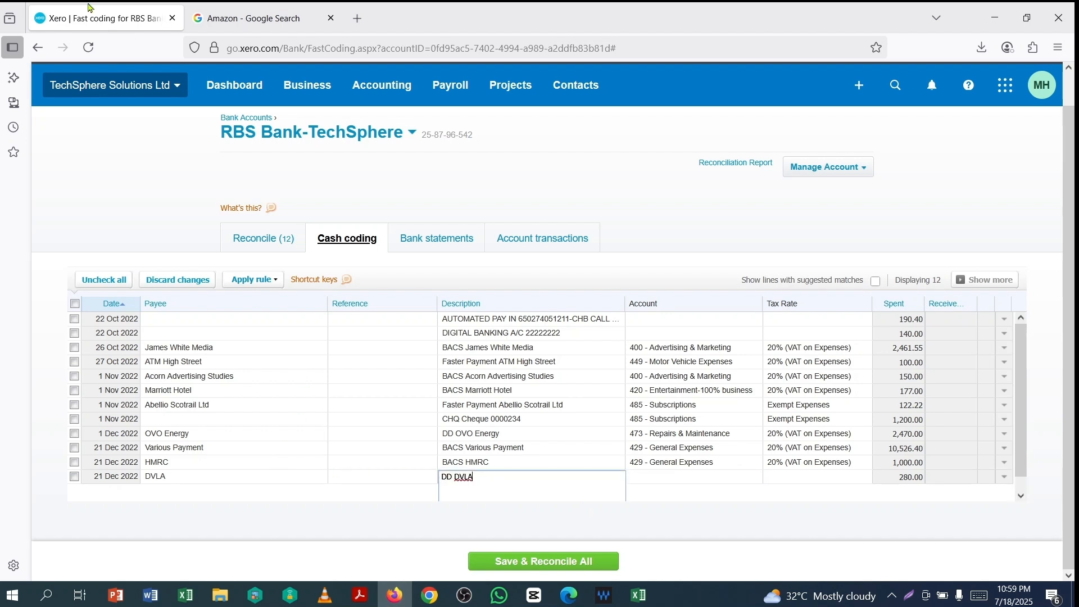
- Search Google for 'dd dvla' to identify the DVLA debit as vehicle tax, then return to Xero
left_click(357, 19)
left_click(331, 19)
type("dd dvla")
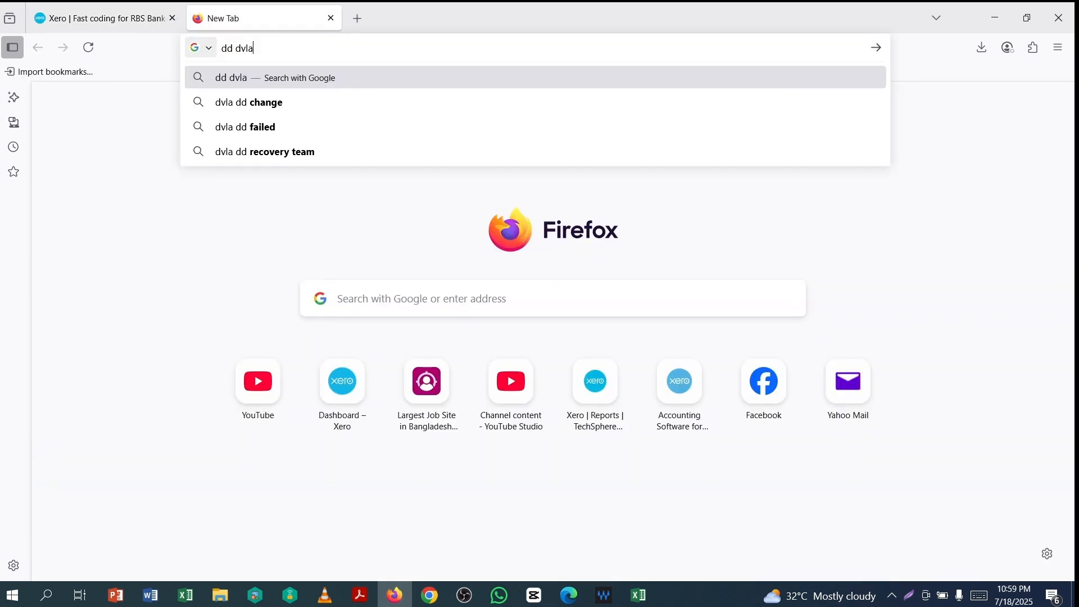
key("Return")
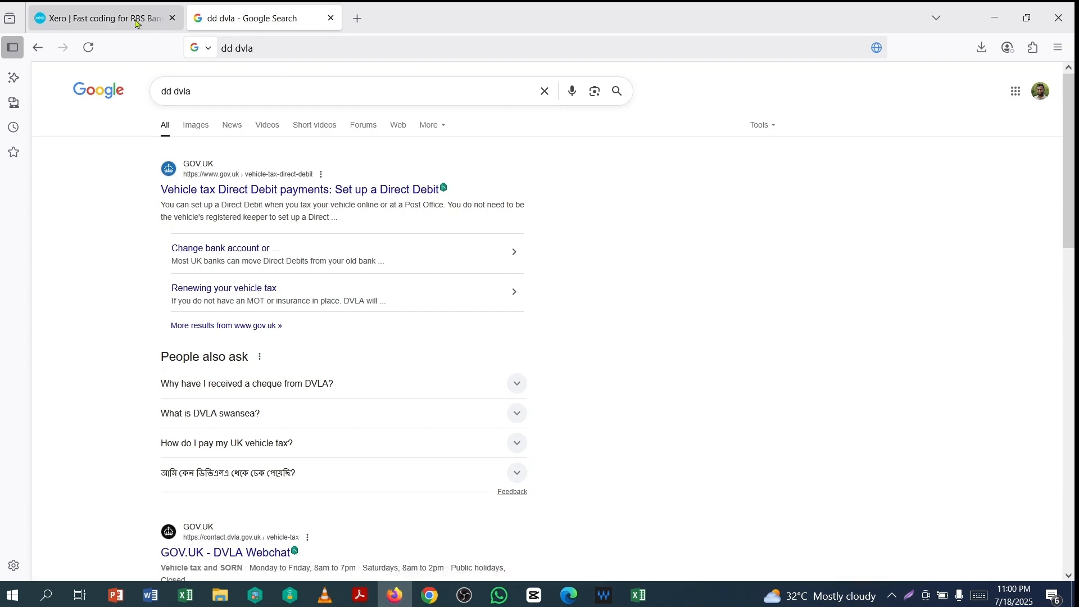
left_click(101, 18)
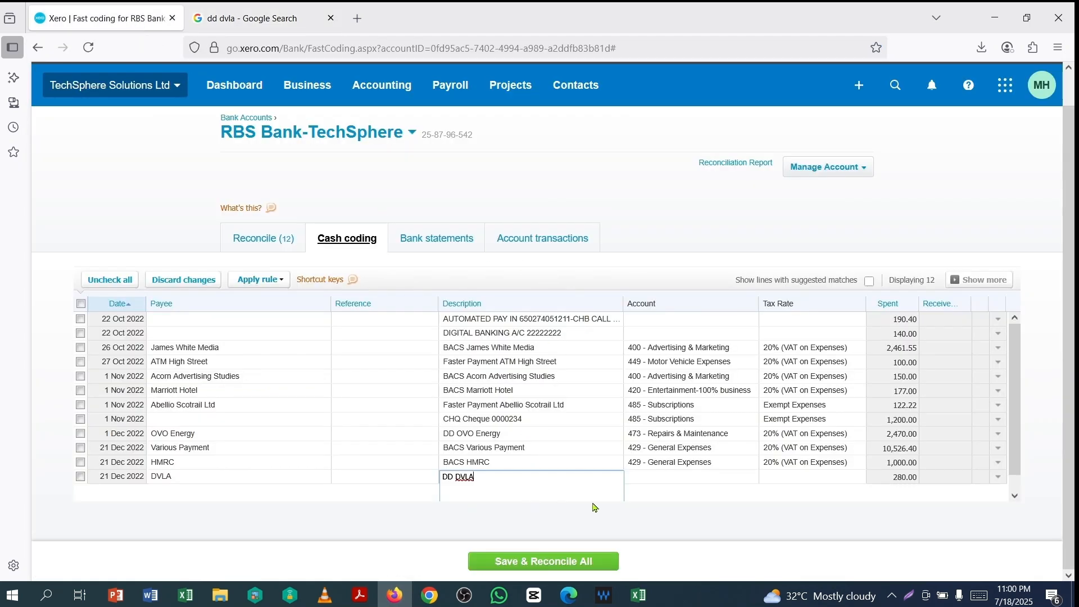
- Code the DVLA payment to 449 - Motor Vehicle Expenses
left_click(674, 477)
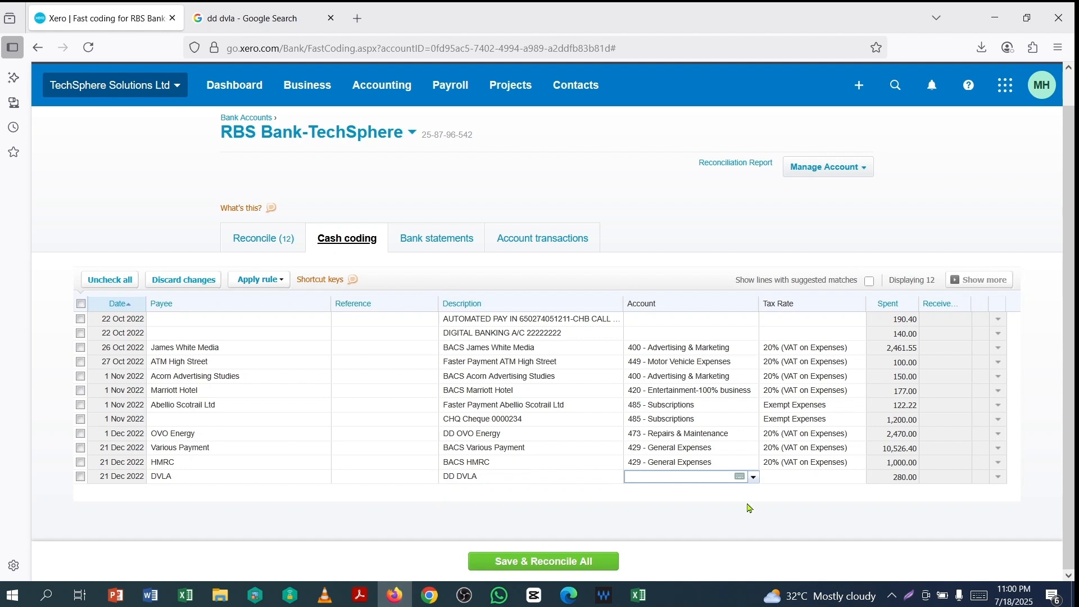
type("449")
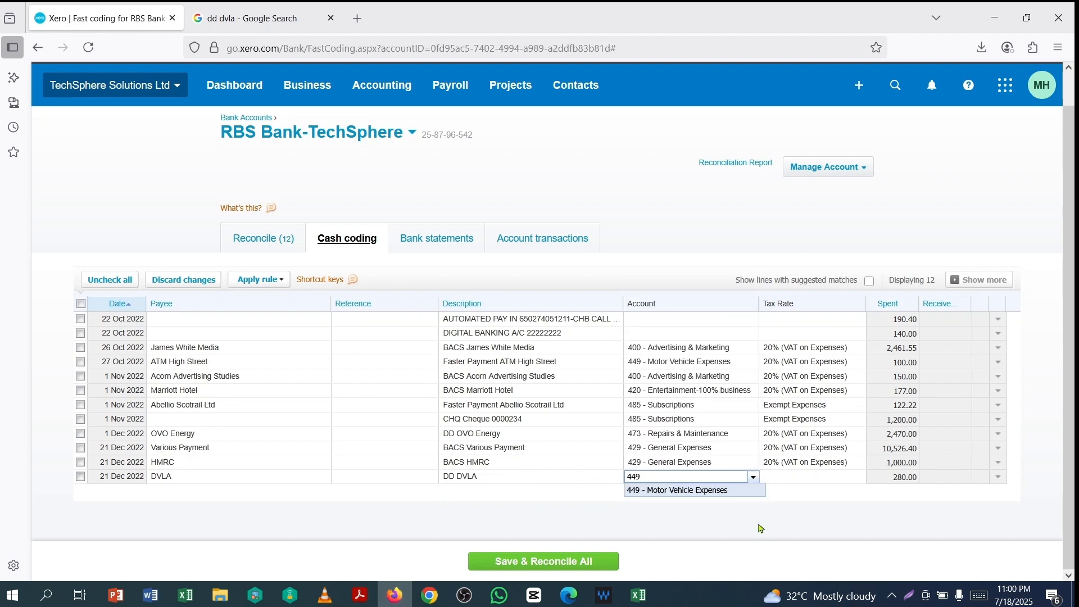
left_click(709, 491)
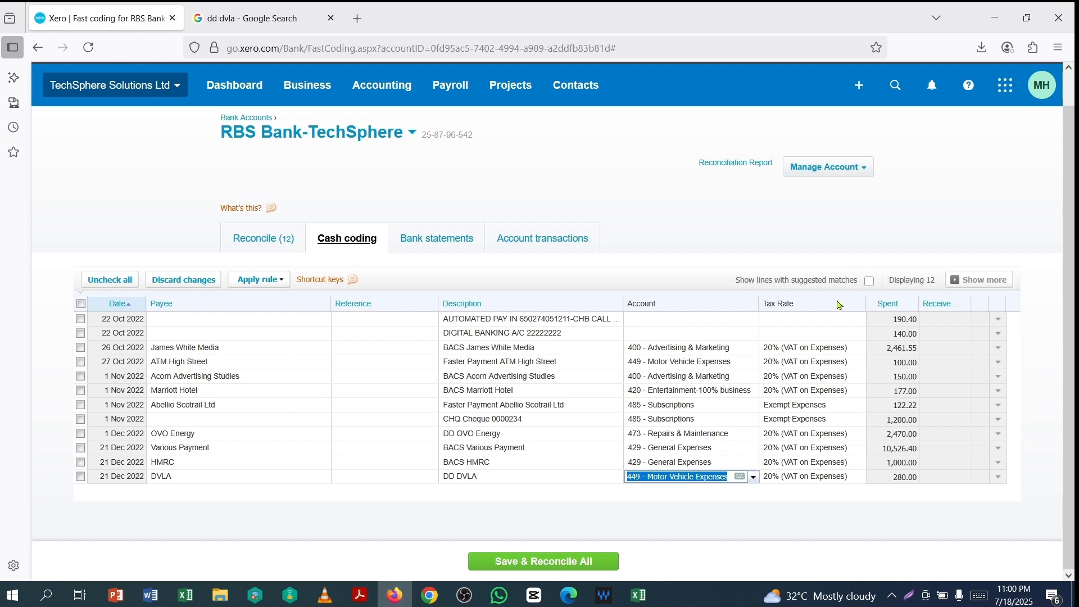
- Save and reconcile the ten coded lines, leaving the two 22 Oct lines unticked
left_click(80, 303)
left_click(80, 319)
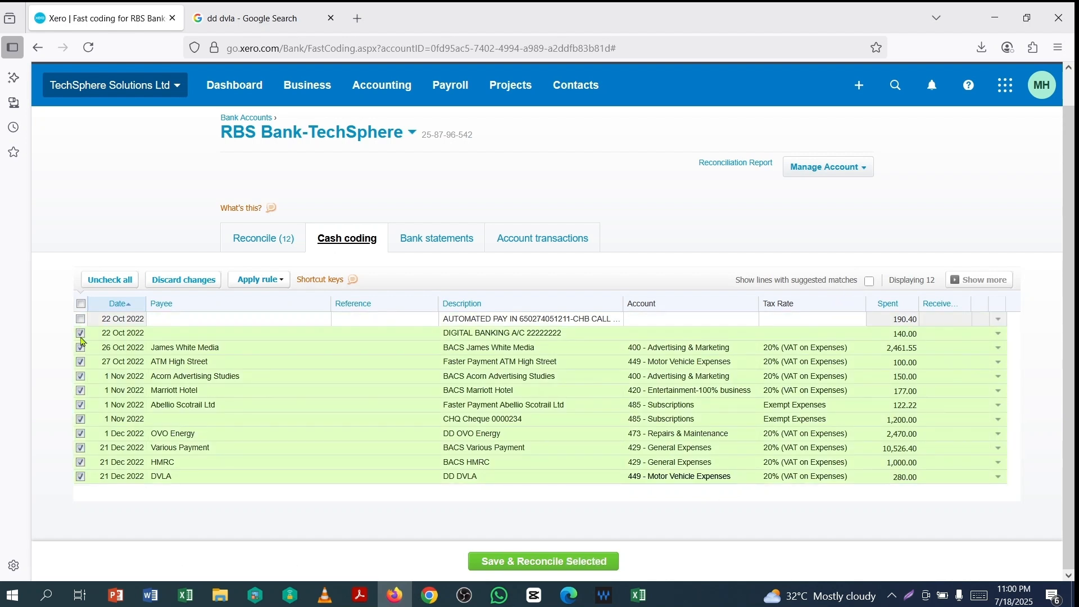
left_click(81, 333)
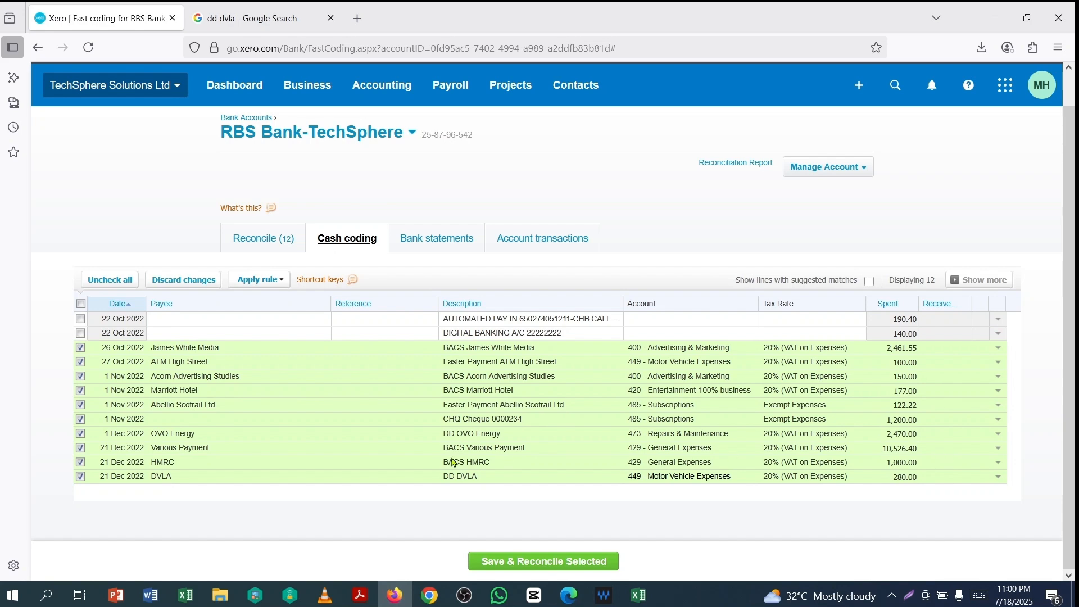
left_click(516, 560)
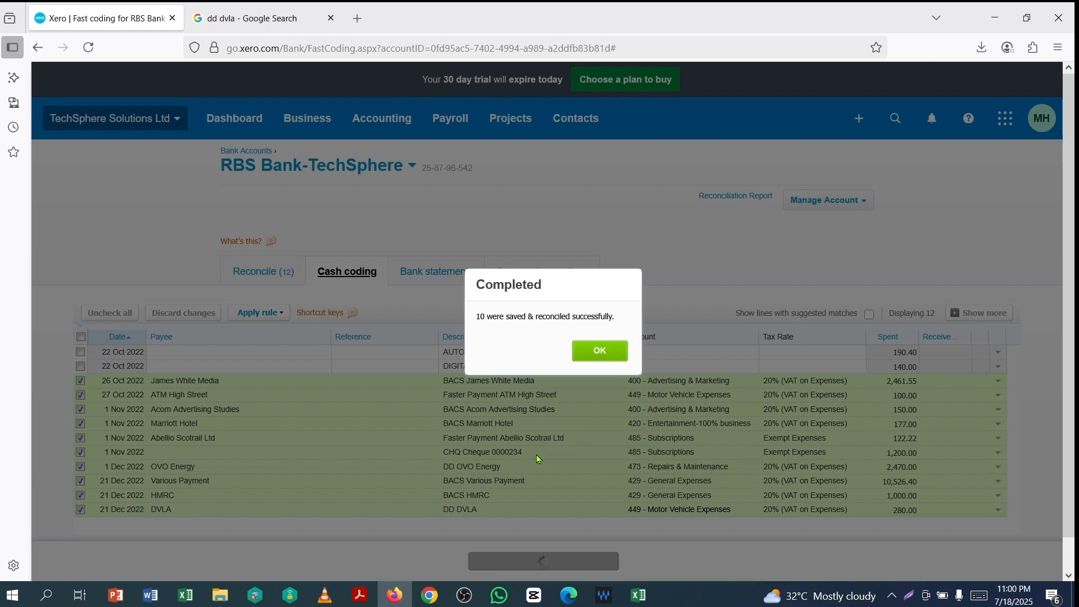
left_click(600, 352)
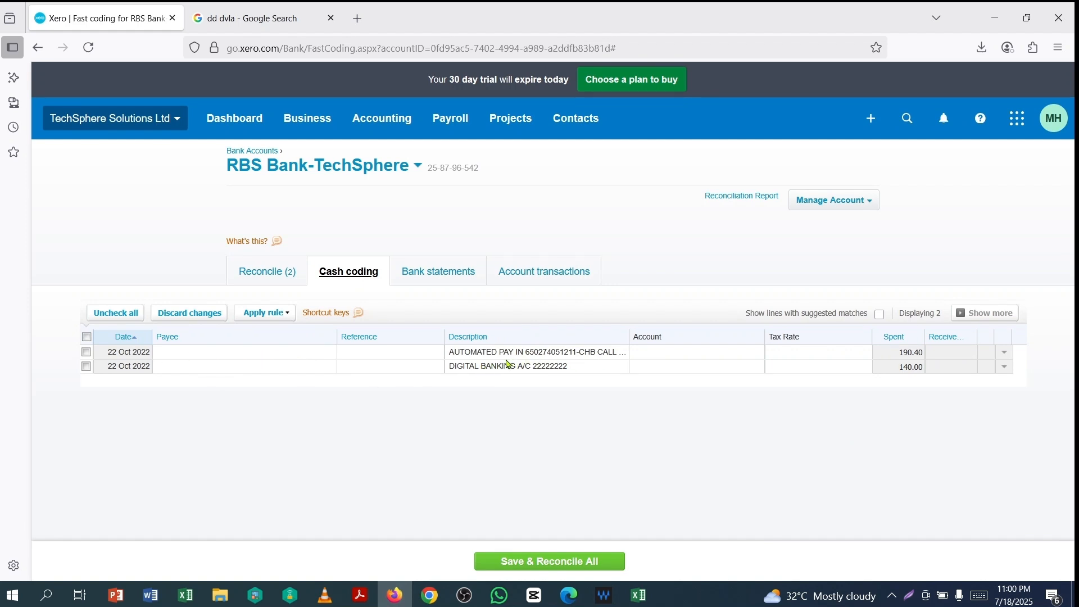
- Code the 190.40 and 140.00 22 Oct lines to 429 - General Expenses and reconcile them
left_click(704, 357)
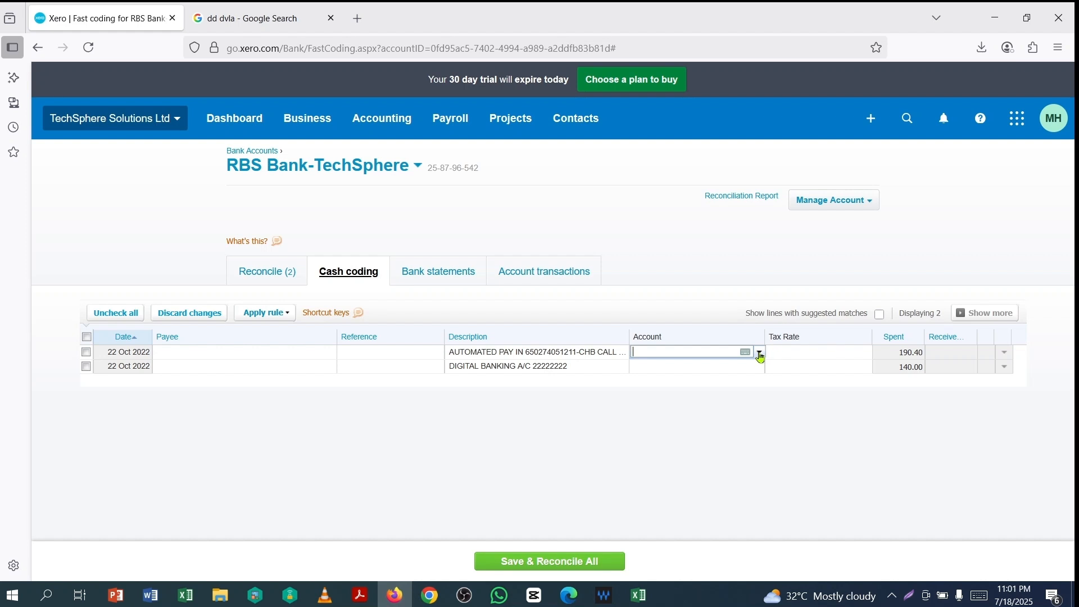
left_click(760, 354)
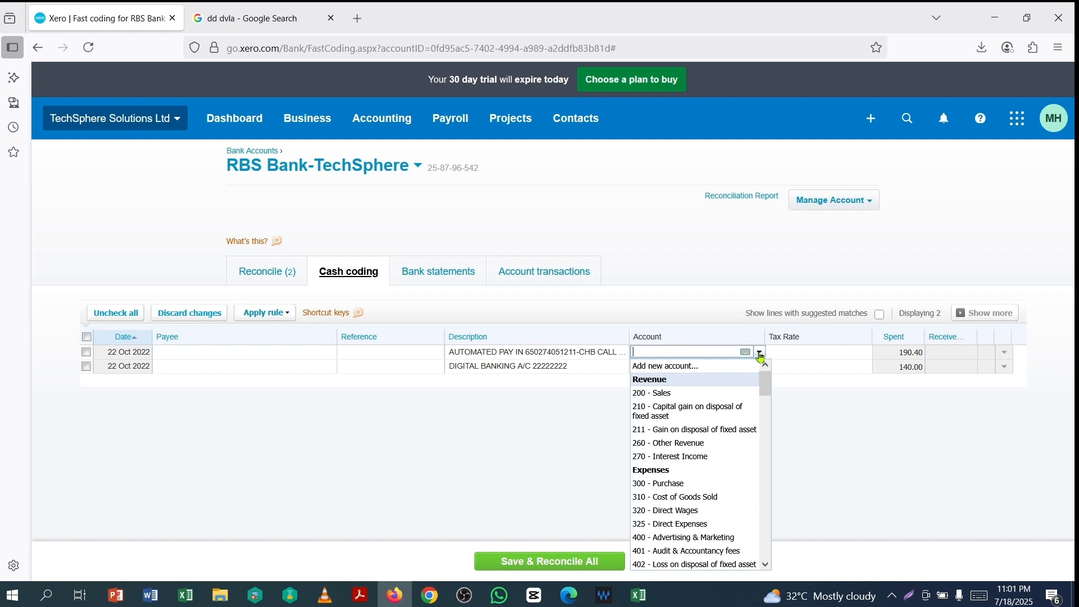
type("gen")
left_click(679, 369)
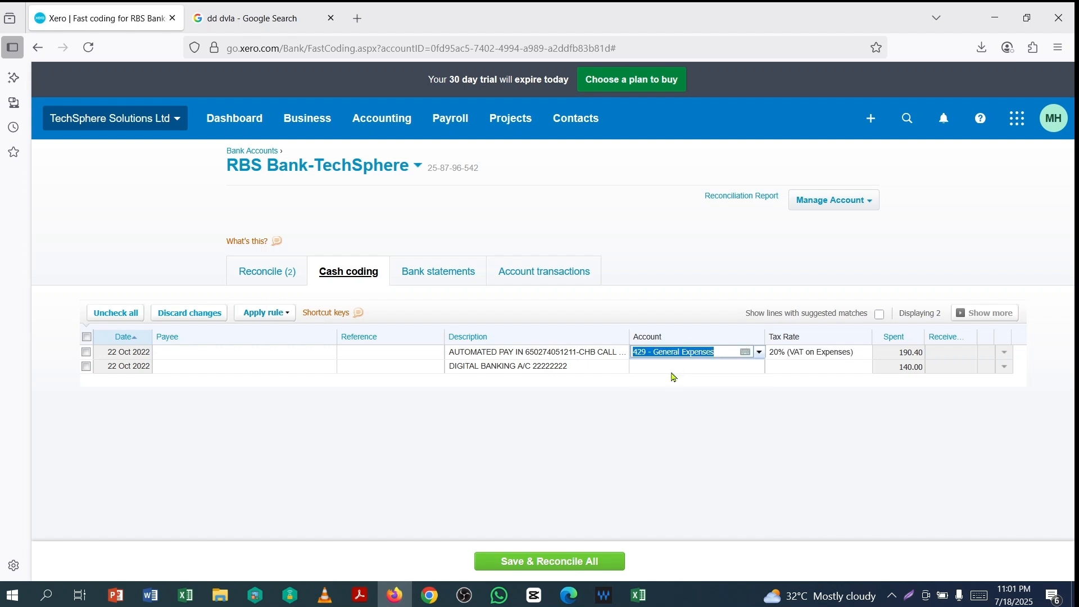
left_click(673, 369)
type("429")
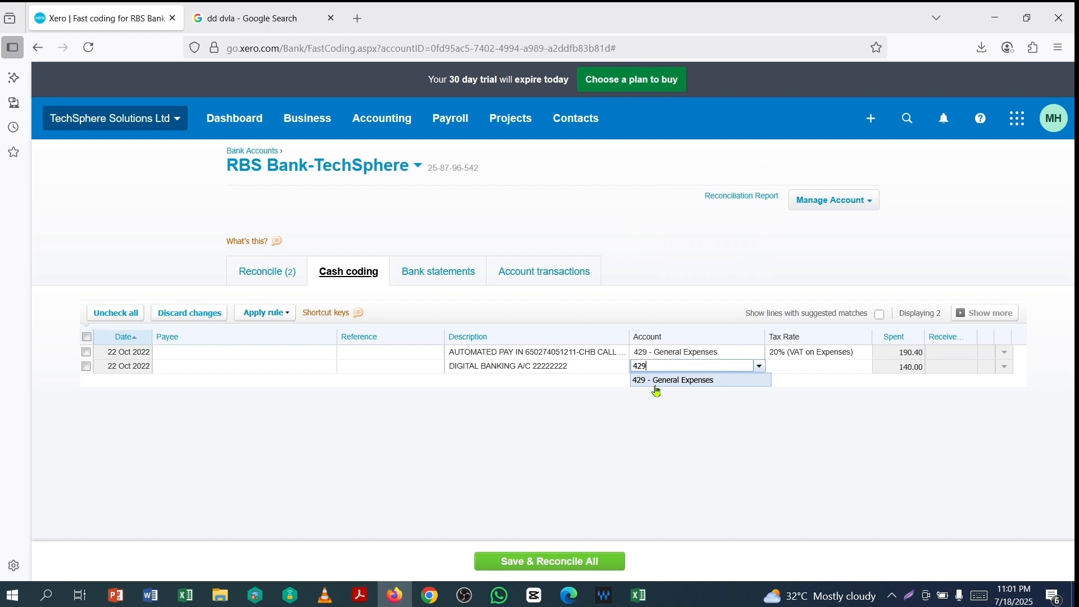
left_click(670, 382)
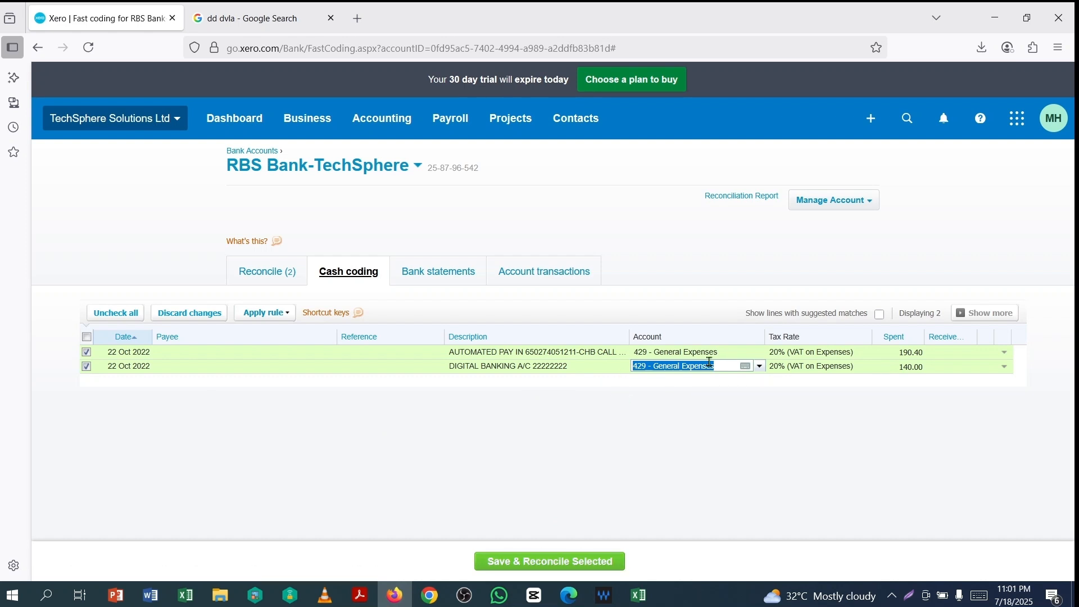
left_click(544, 562)
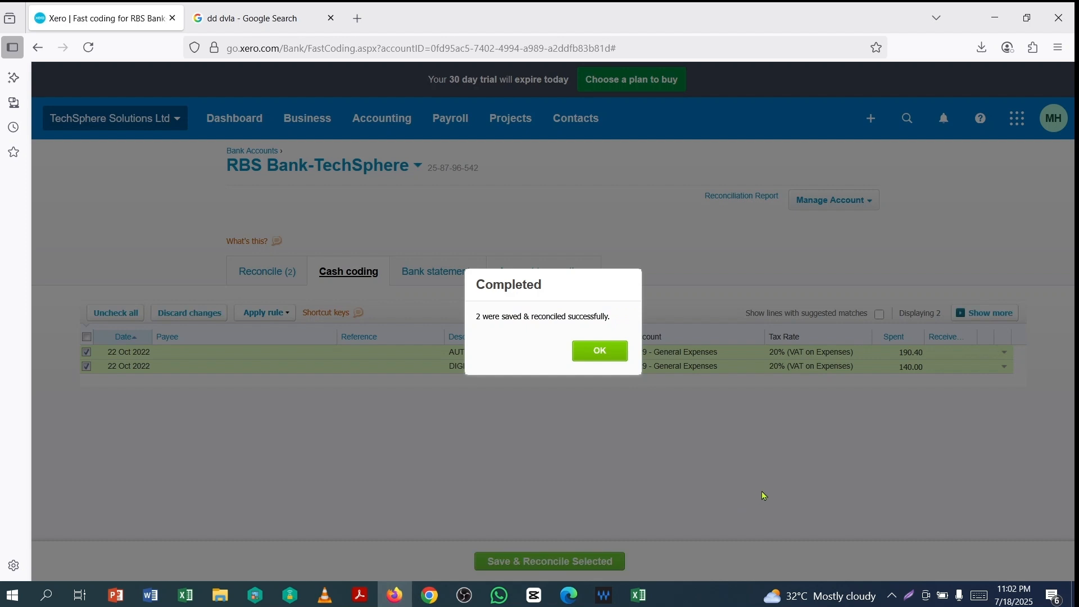
left_click(600, 352)
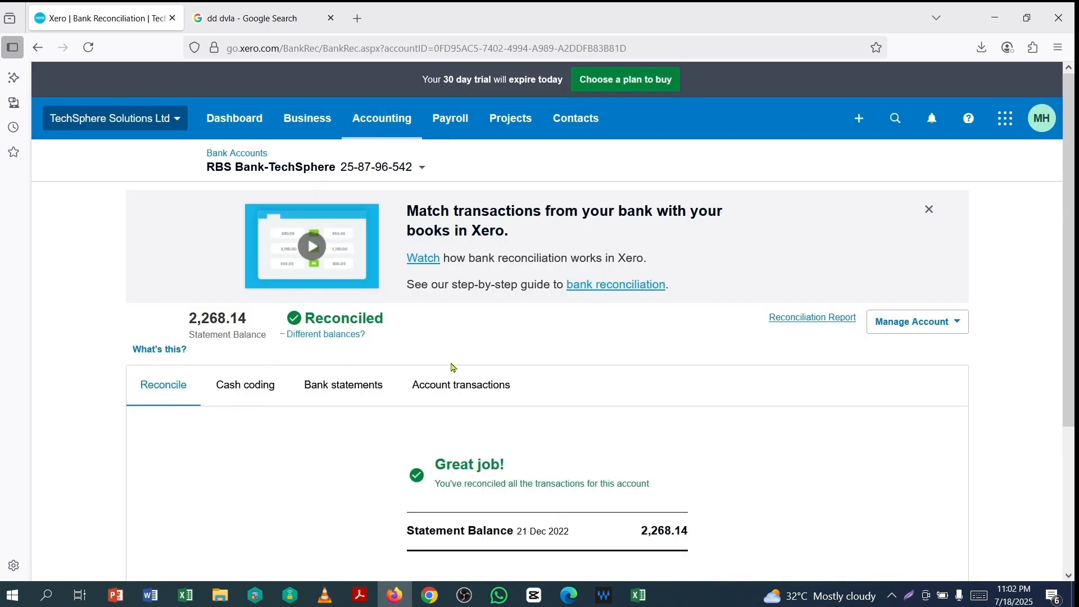
- Review the fully reconciled confirmation showing the 2,268.14 statement balance as at 21 Dec 2022
scroll(565, 229, "down", 3)
scroll(619, 337, "up", 1)
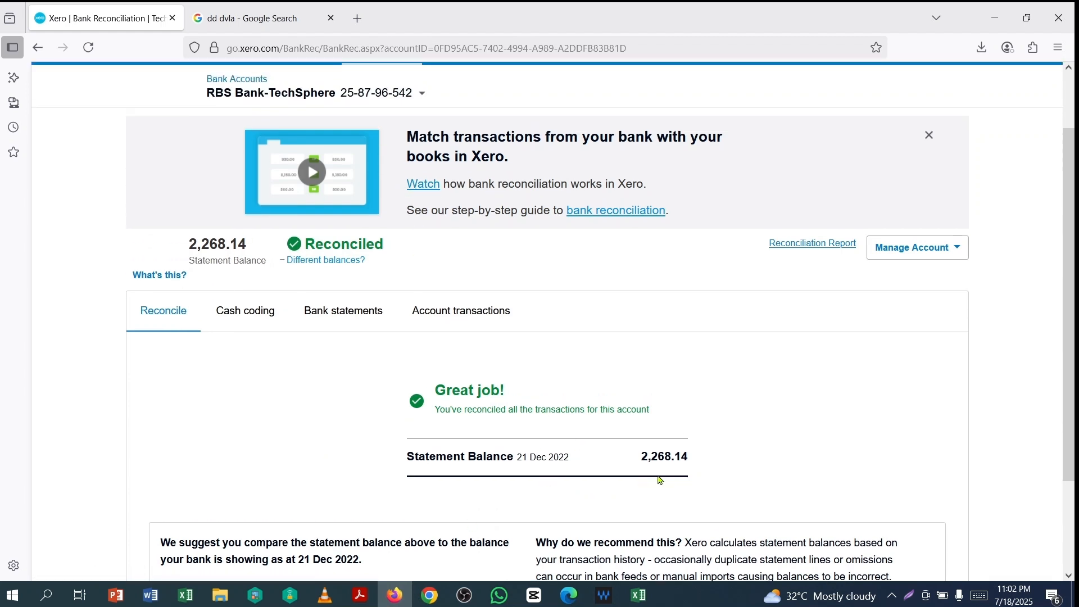
left_click_drag(733, 473, 714, 437)
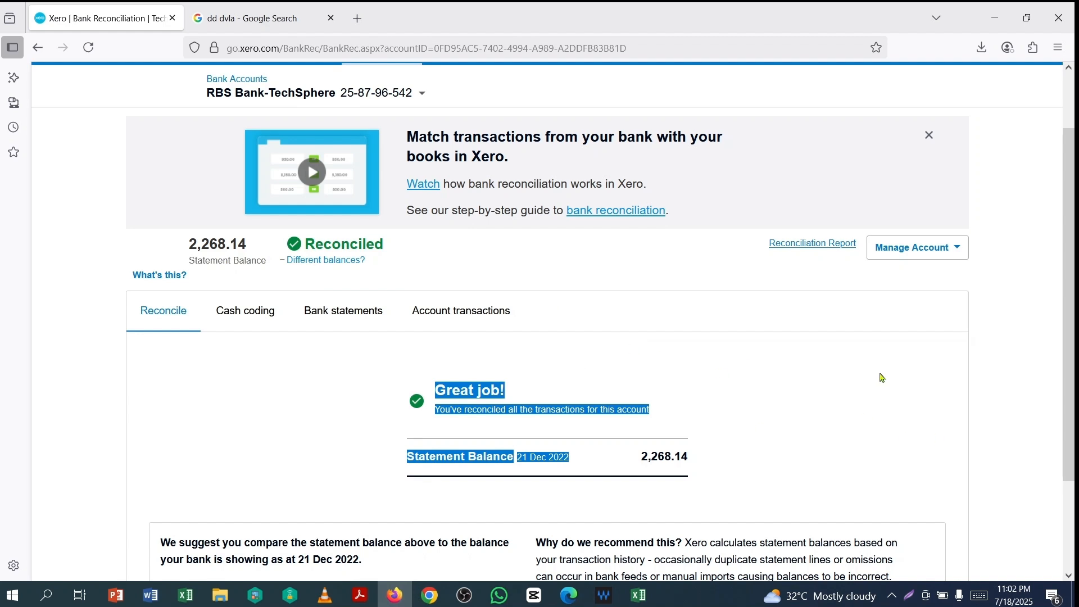
left_click(862, 387)
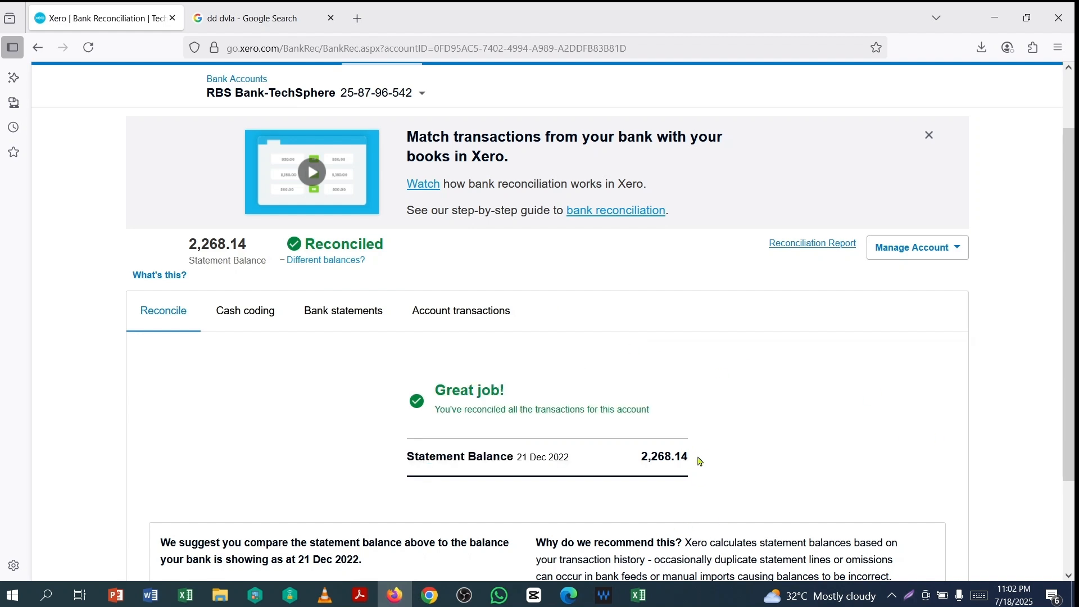
scroll(699, 437, "up", 2)
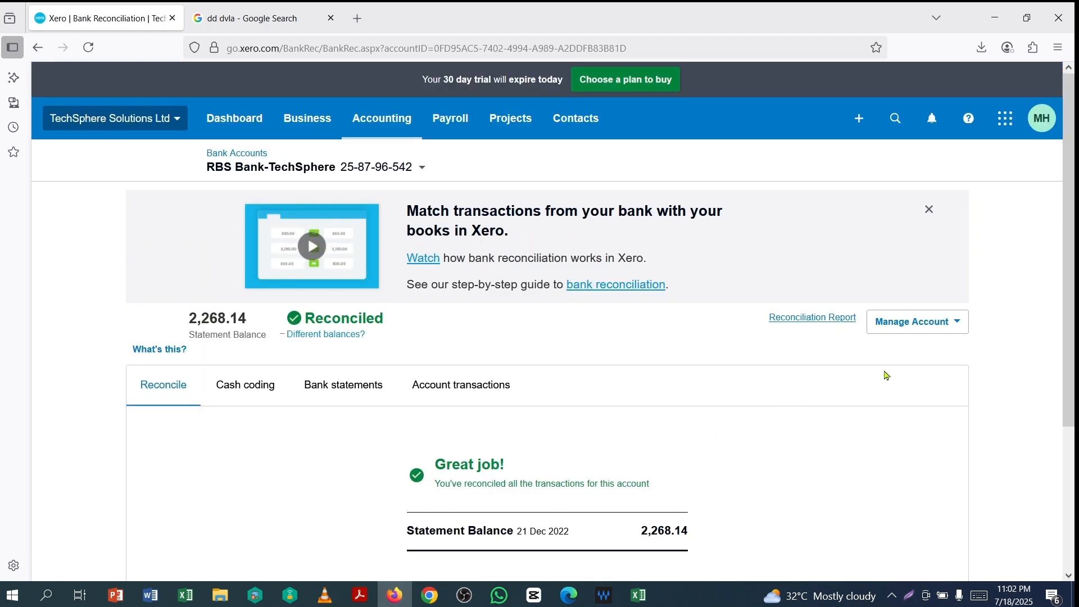
- Open the Bank Reconciliation report and set its start date to 1 Oct 2022
left_click(958, 328)
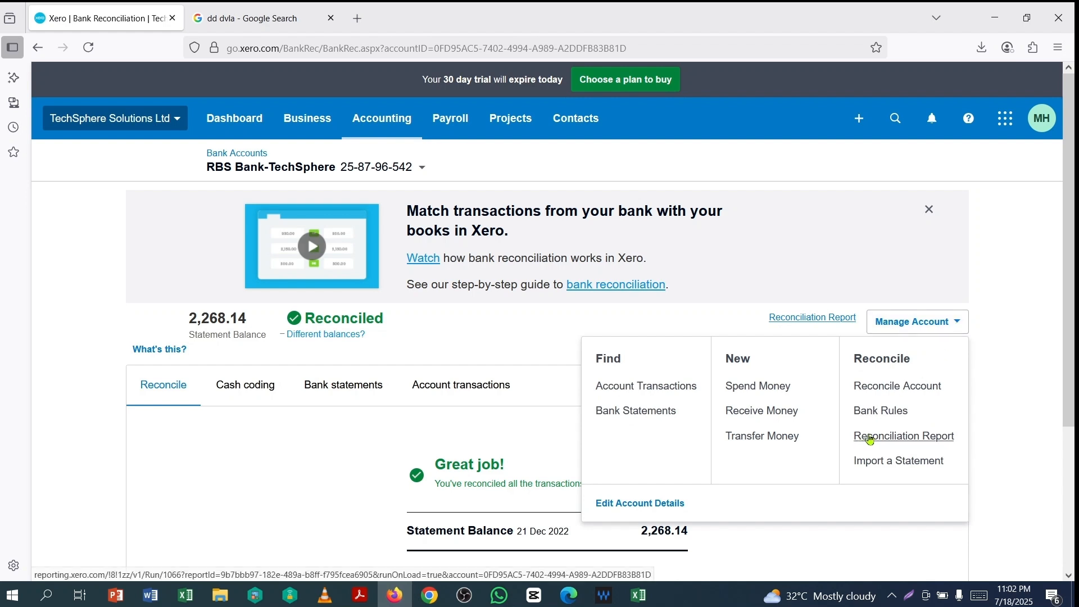
left_click(870, 439)
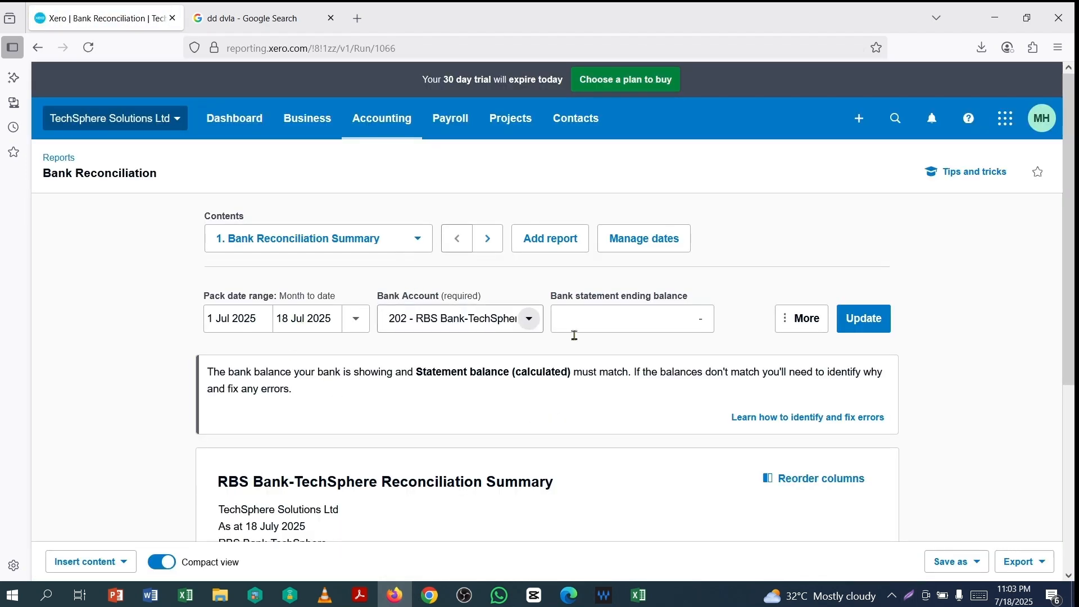
left_click(250, 319)
left_click(326, 356)
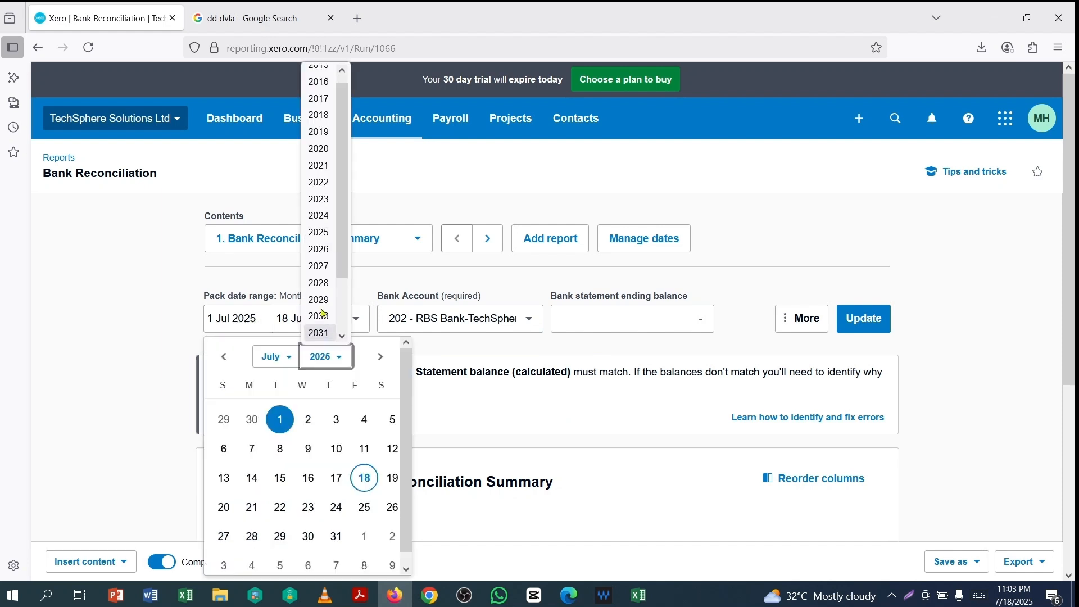
left_click(319, 182)
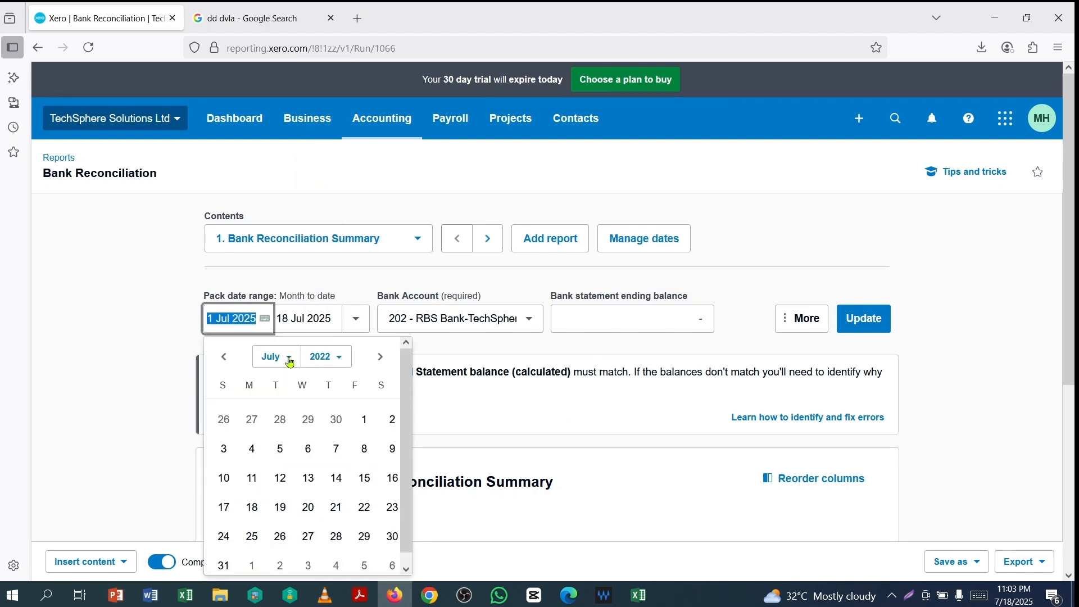
left_click(291, 361)
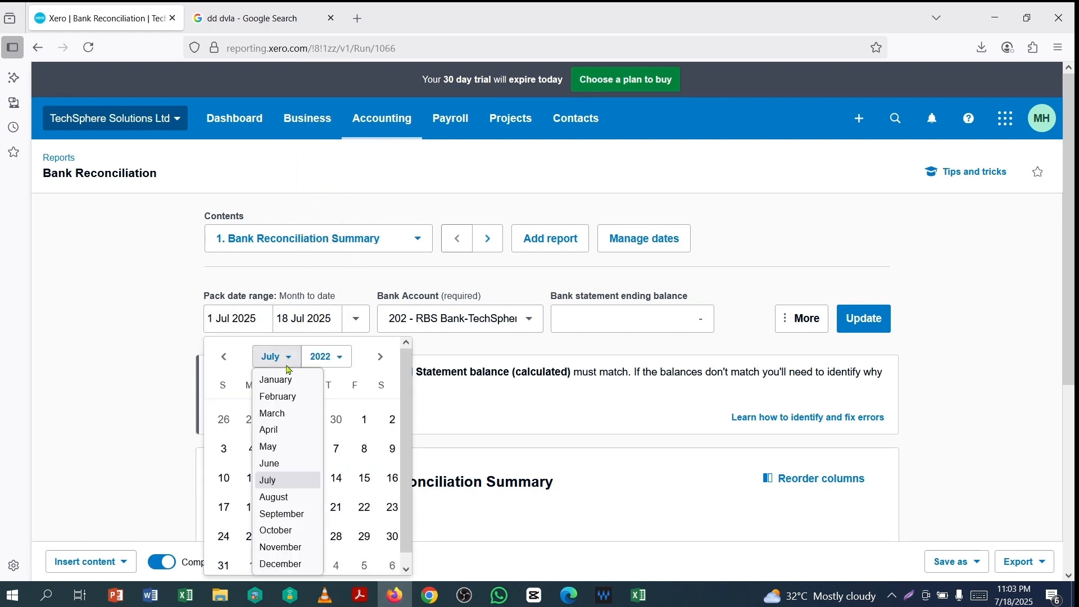
left_click(275, 537)
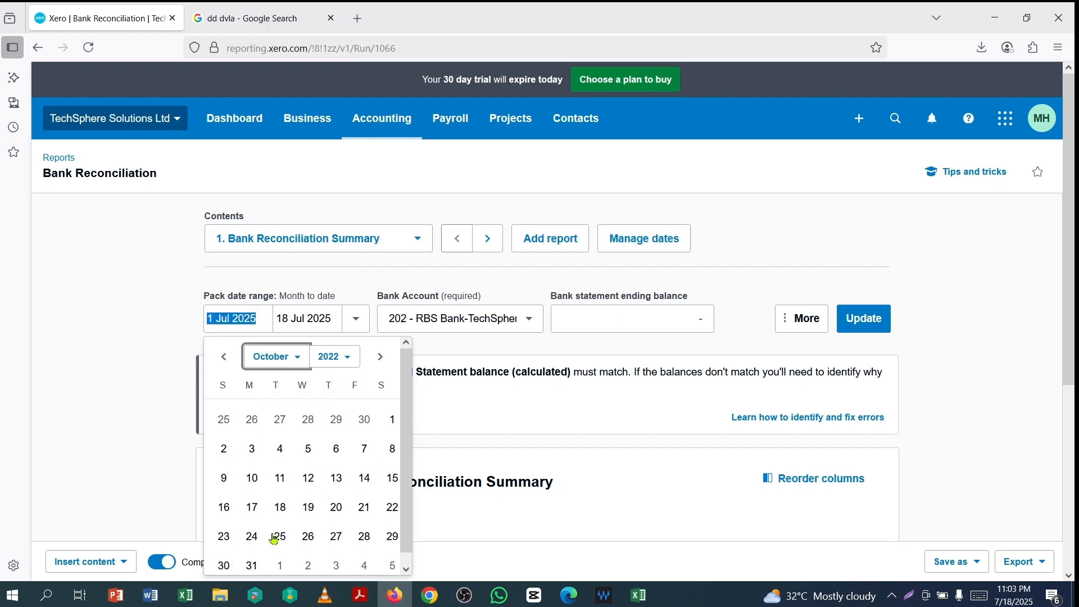
left_click(393, 420)
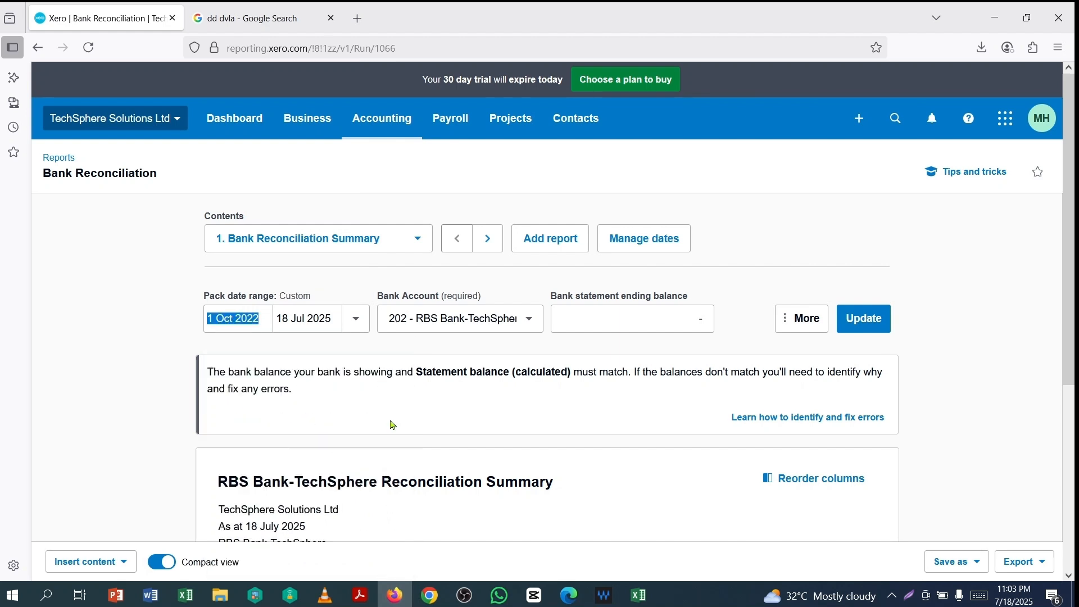
- Set the report end date to 31 Dec 2022
left_click(333, 322)
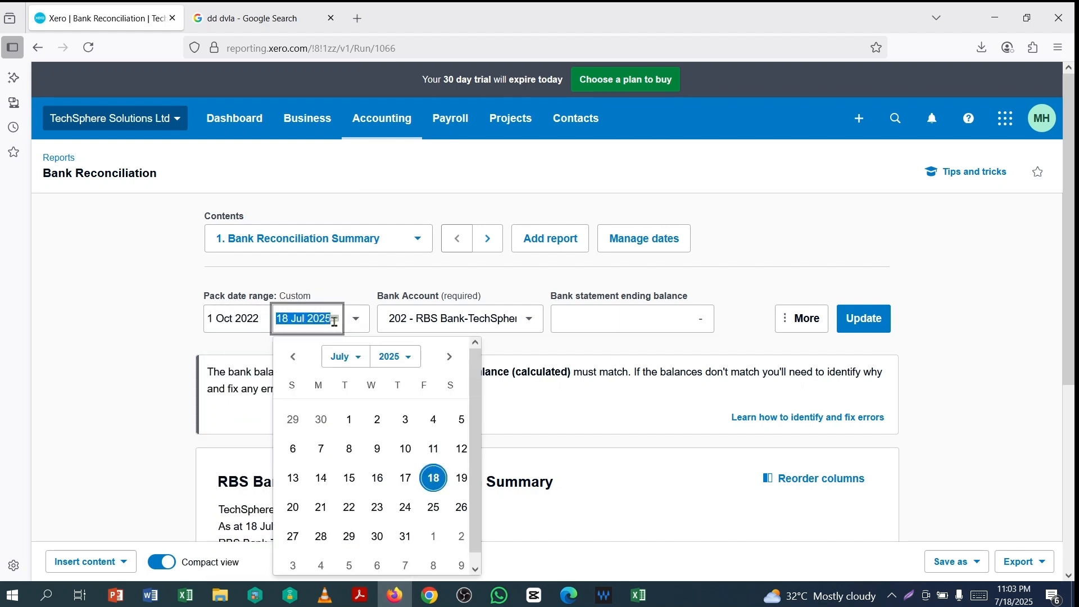
left_click(410, 359)
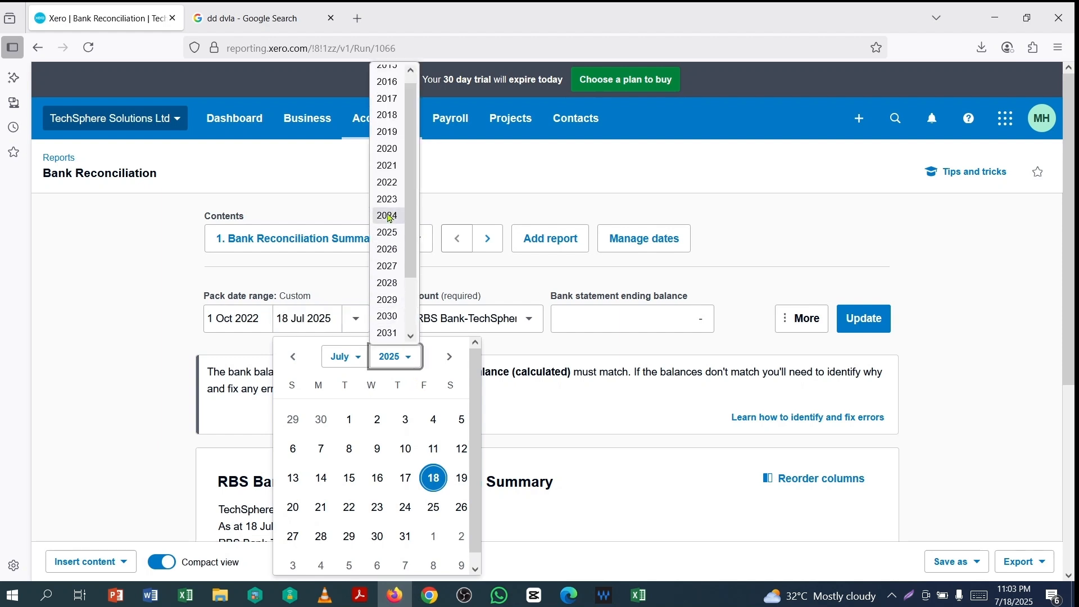
left_click(394, 182)
left_click(347, 358)
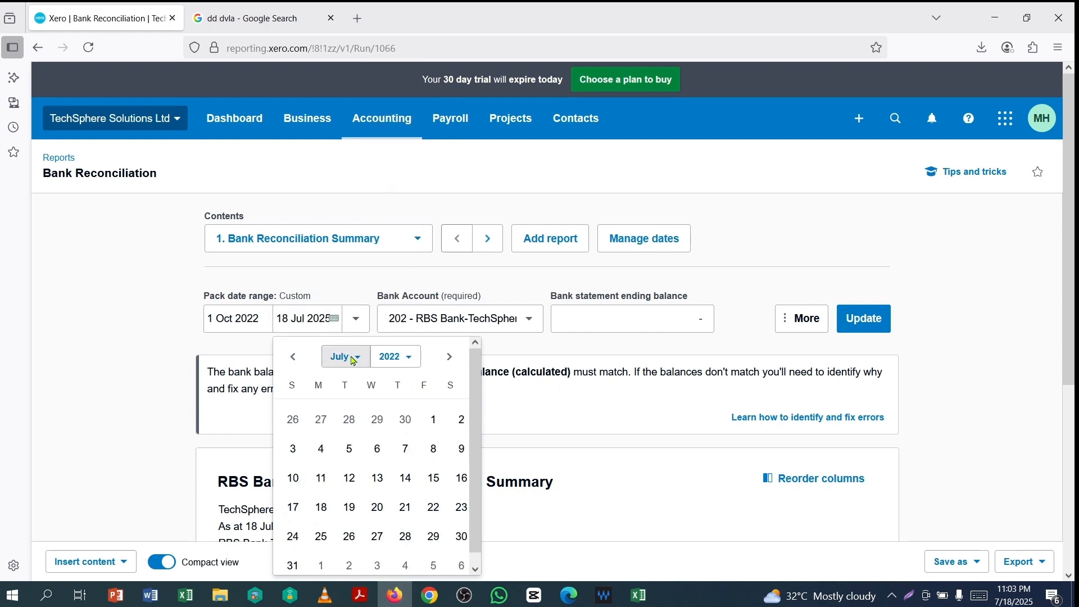
left_click(349, 563)
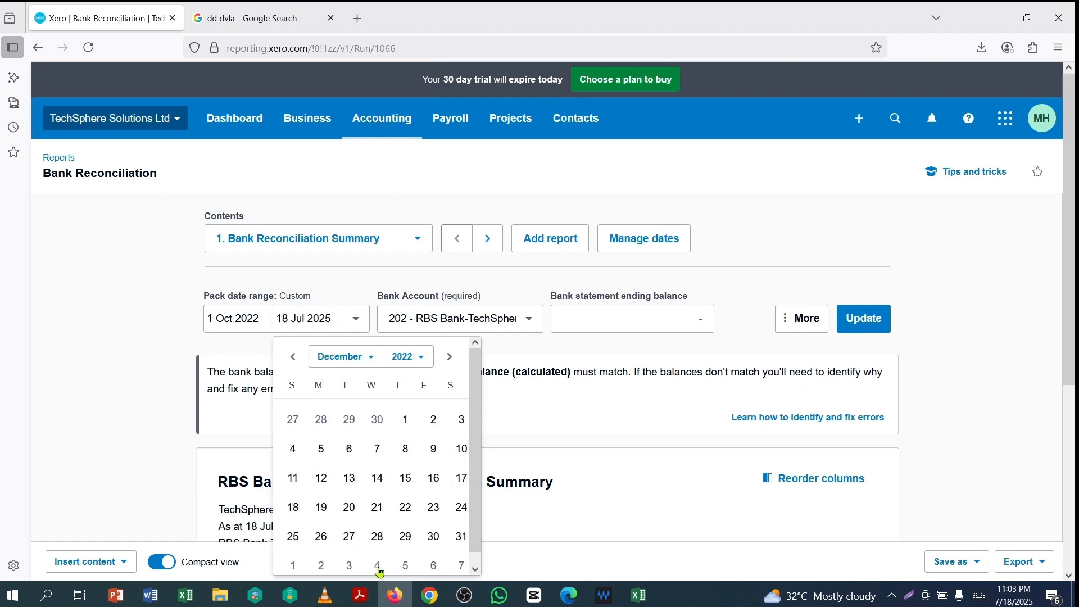
left_click(461, 537)
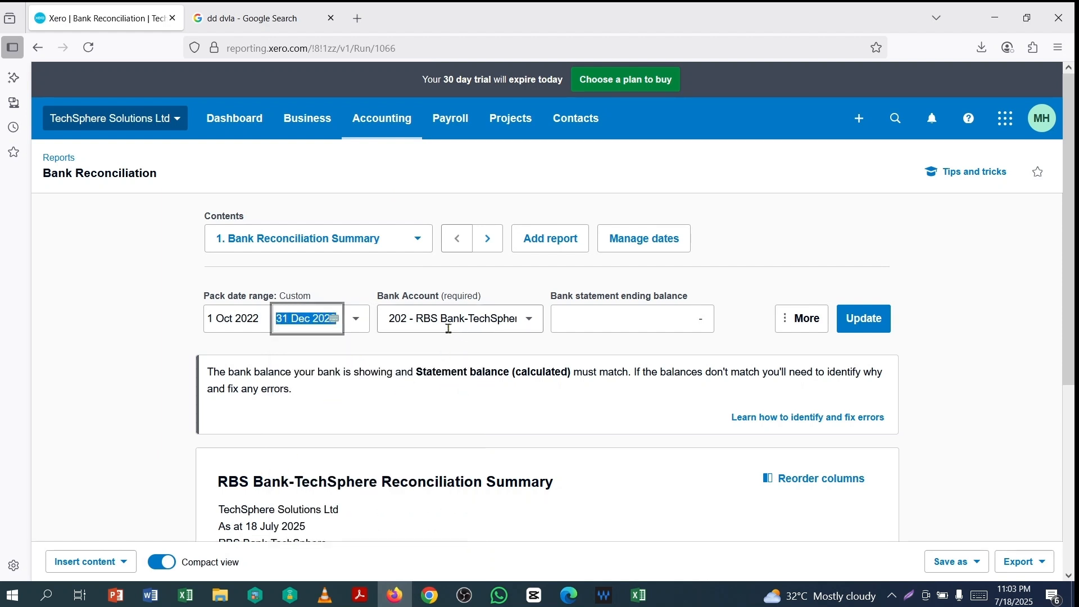
- Select 202 - RBS Bank-TechSphere, enter the PDF's 2268.14 ending balance, and update the report
left_click(530, 323)
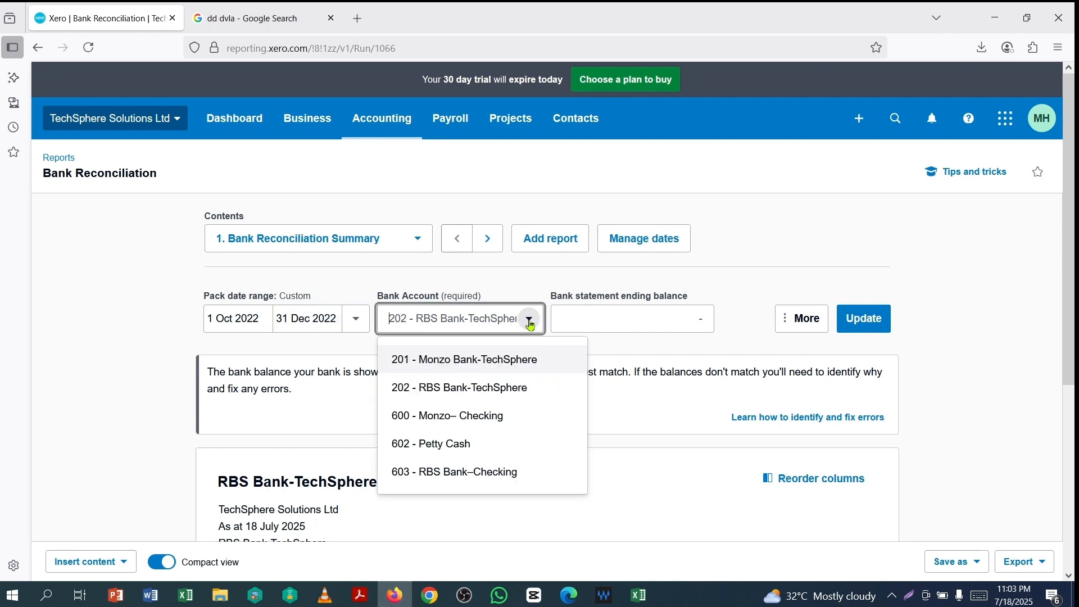
left_click(474, 388)
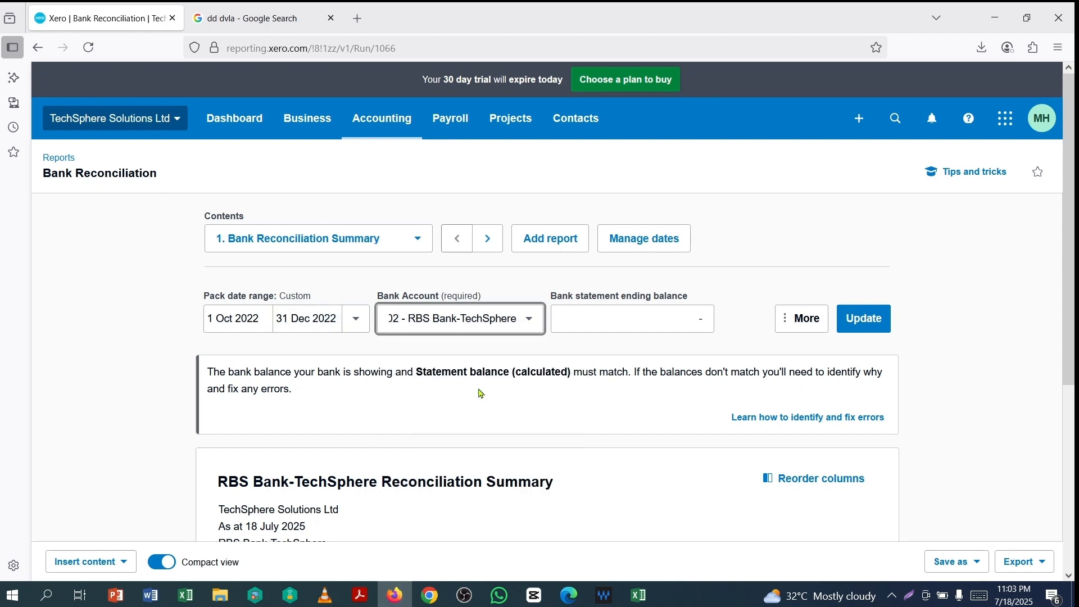
left_click(617, 320)
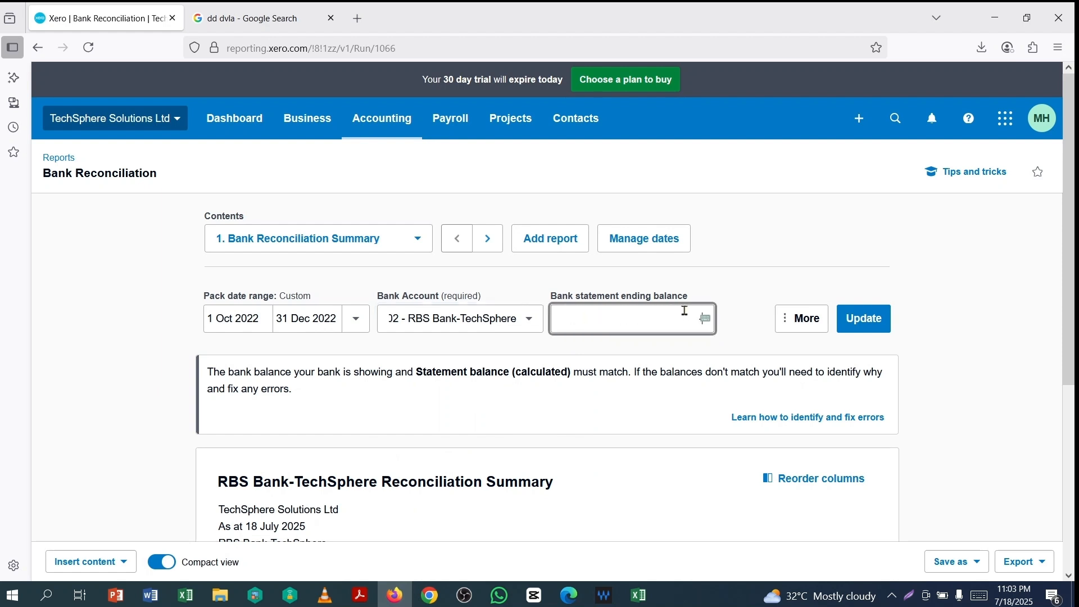
left_click(360, 595)
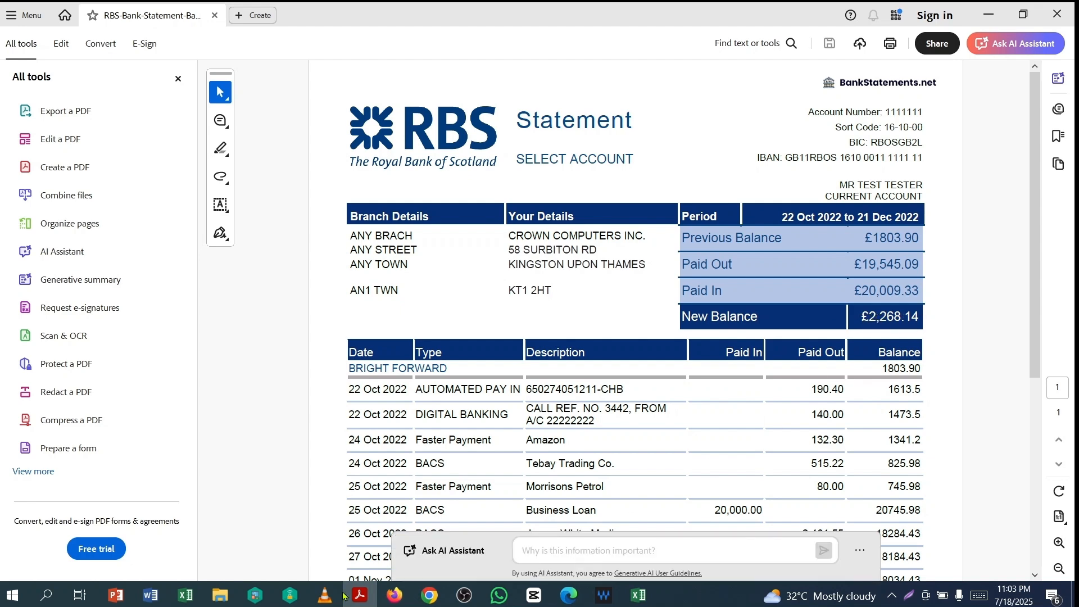
left_click(395, 595)
left_click(651, 306)
type("22")
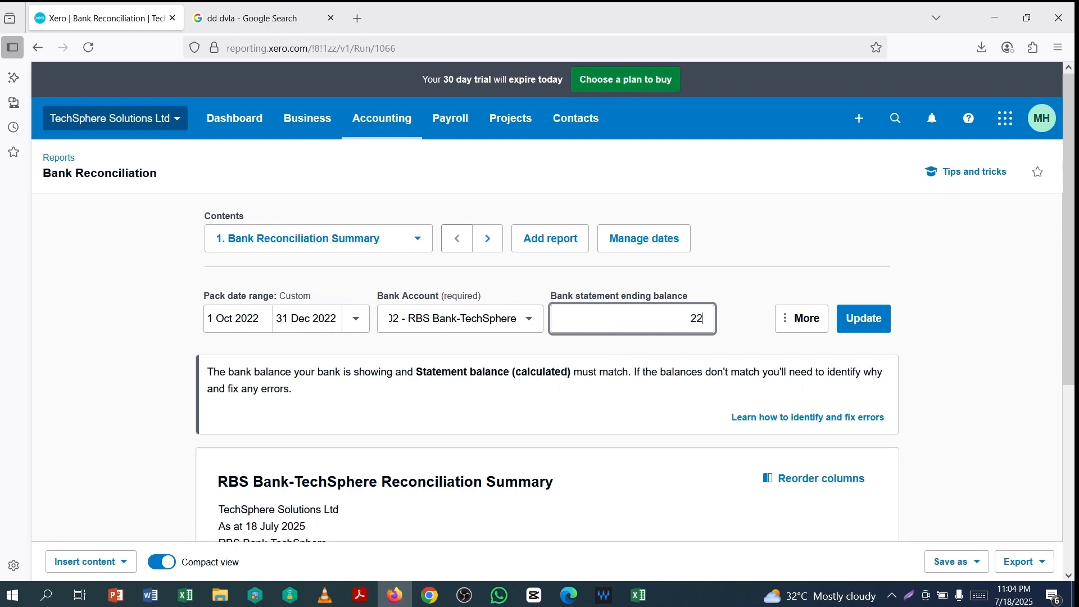
type("68.14")
left_click(958, 336)
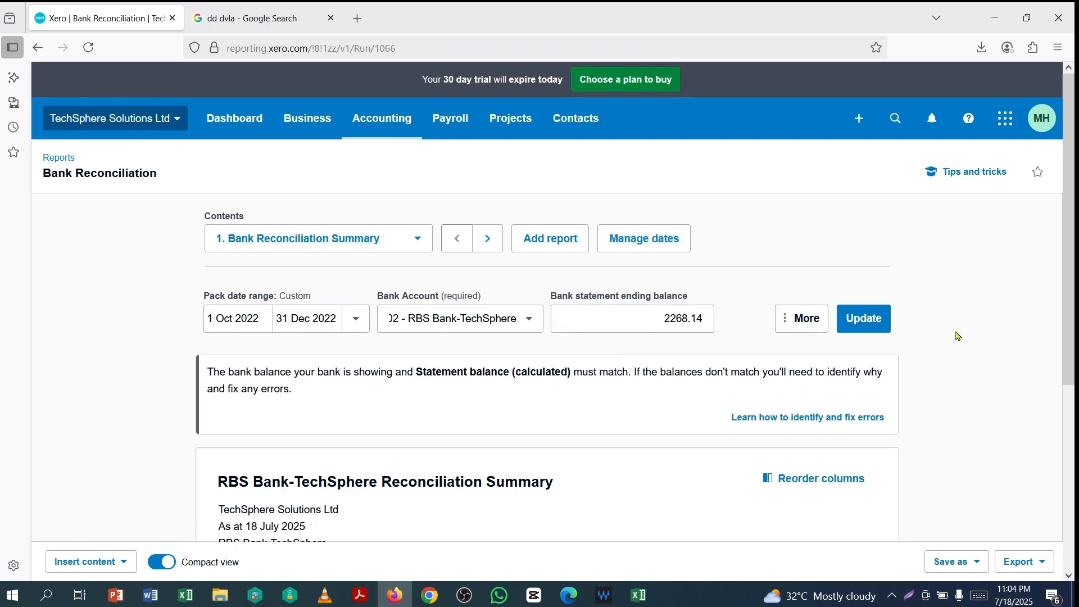
left_click(869, 329)
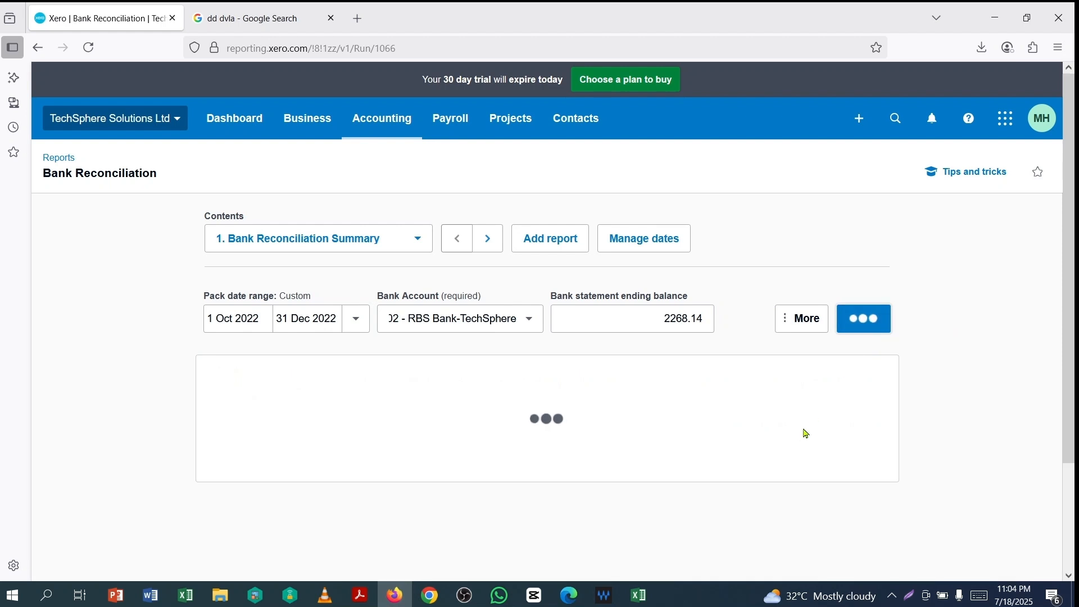
- Export the Bank Reconciliation summary, balanced at 2,268.14 on 31 December 2022, as a PDF
scroll(669, 427, "down", 3)
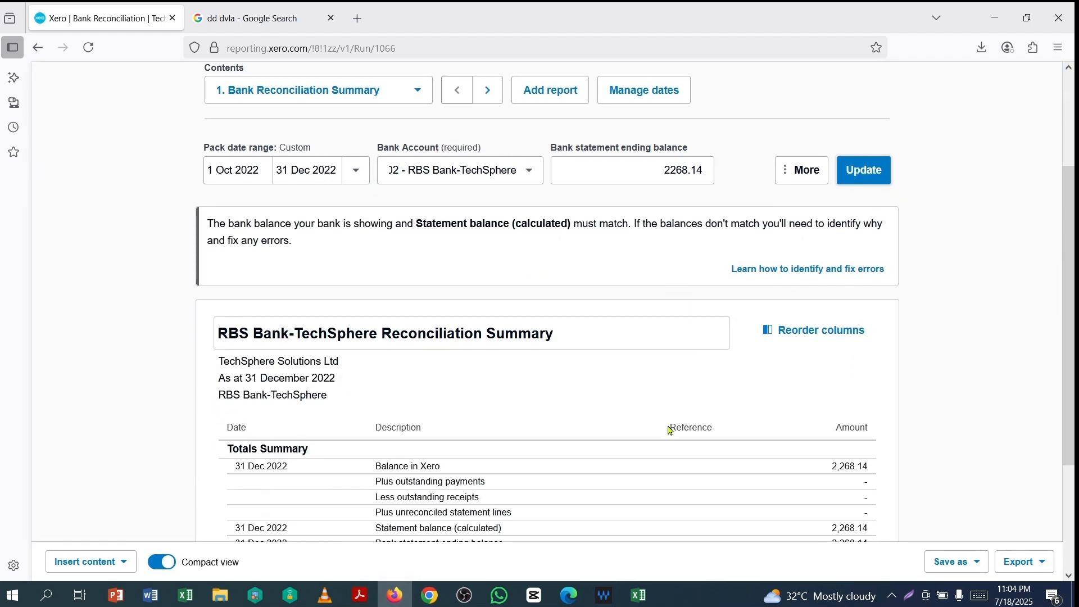
scroll(665, 403, "down", 3)
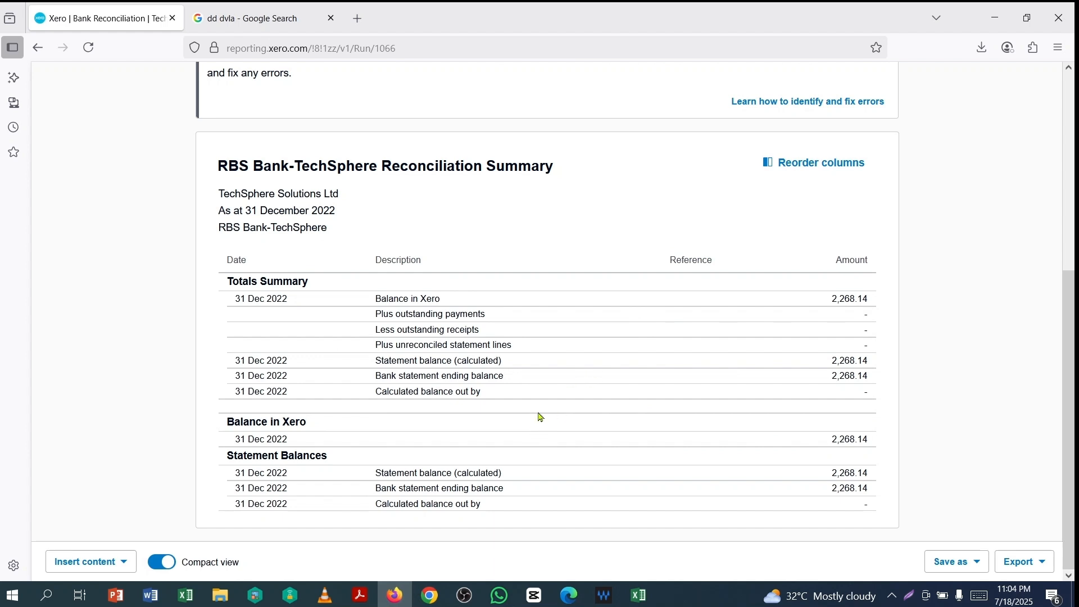
scroll(770, 383, "up", 4)
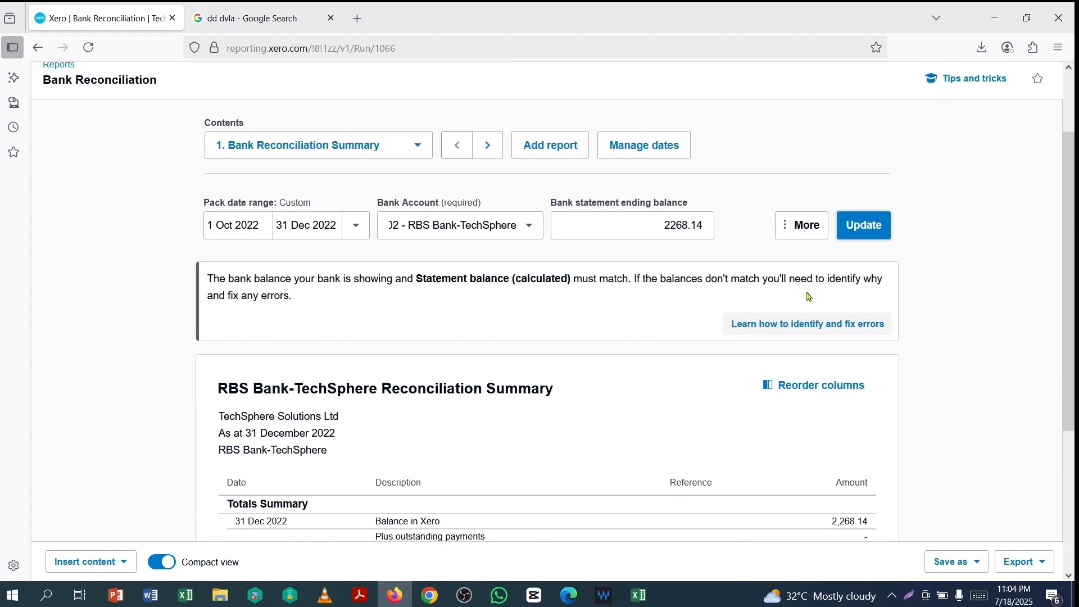
scroll(811, 292, "down", 4)
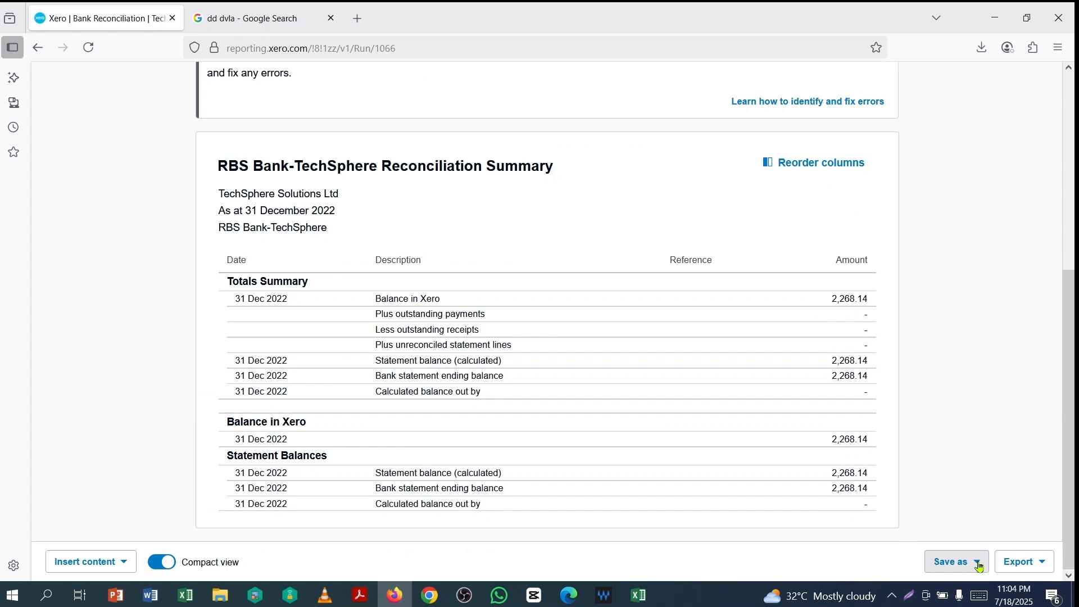
left_click(968, 569)
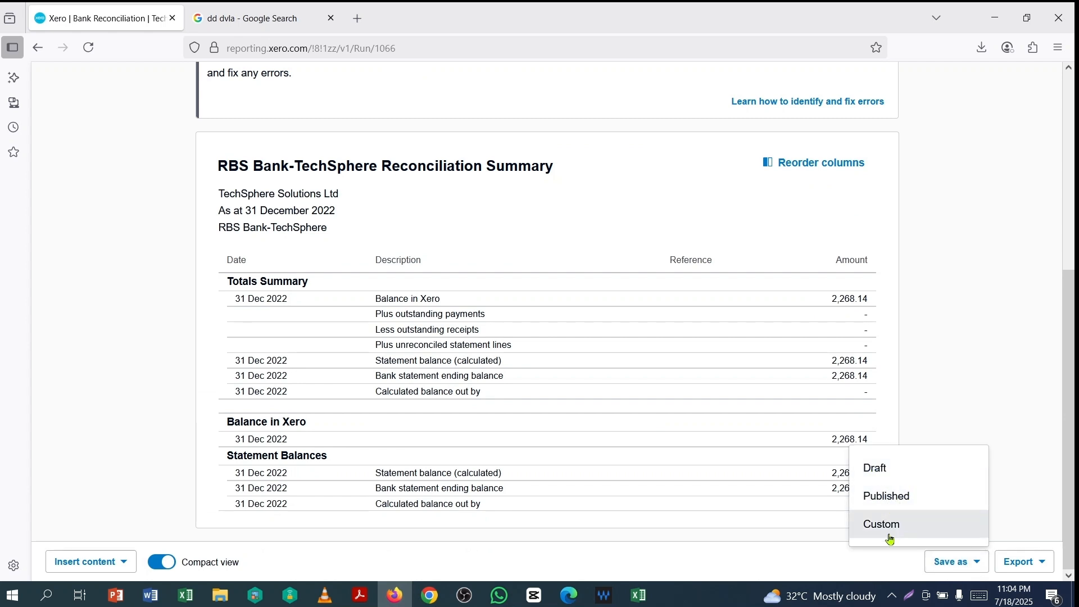
left_click(1044, 565)
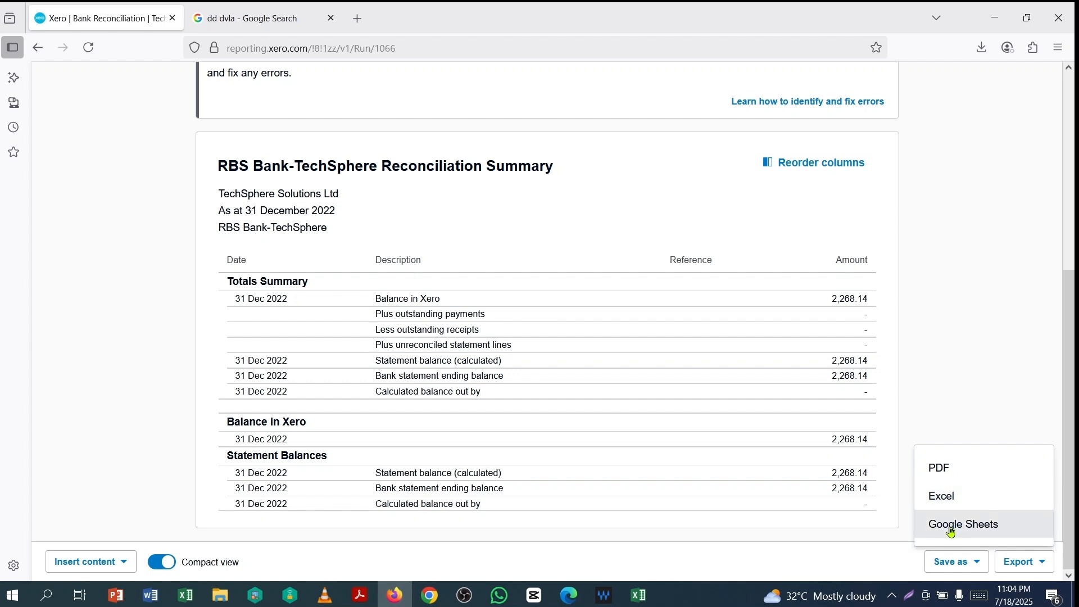
left_click(941, 471)
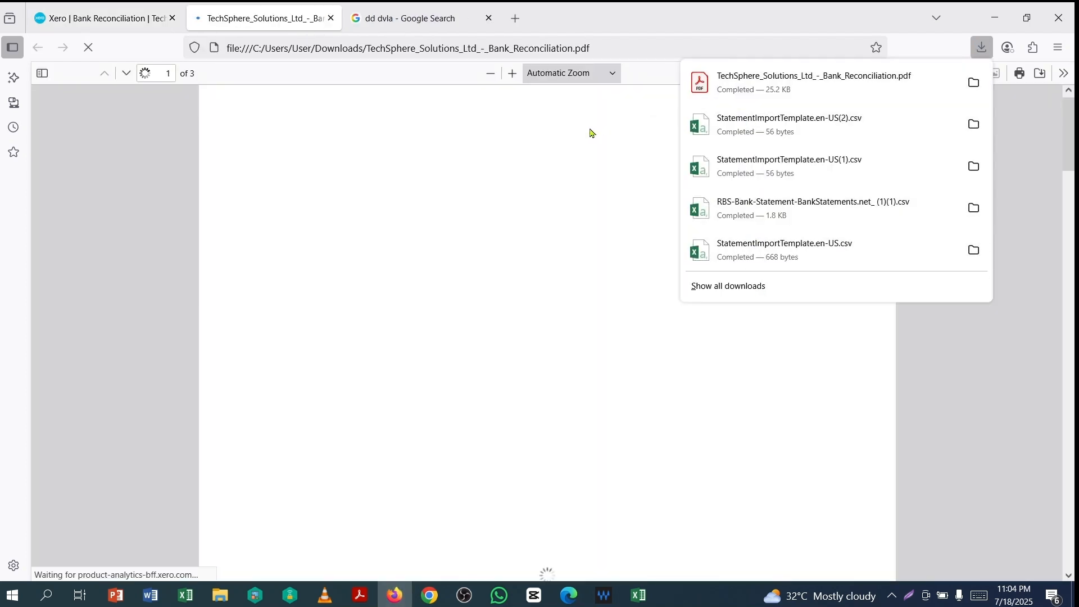
- Review all three pages of the downloaded reconciliation PDF in Firefox's viewer
left_click(592, 138)
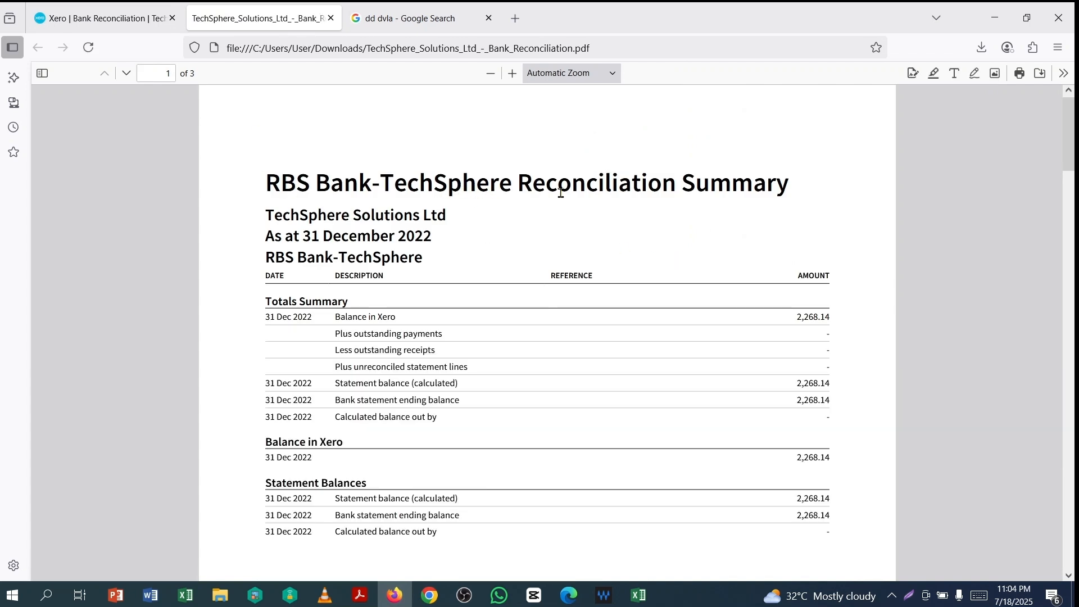
scroll(284, 246, "up", 1)
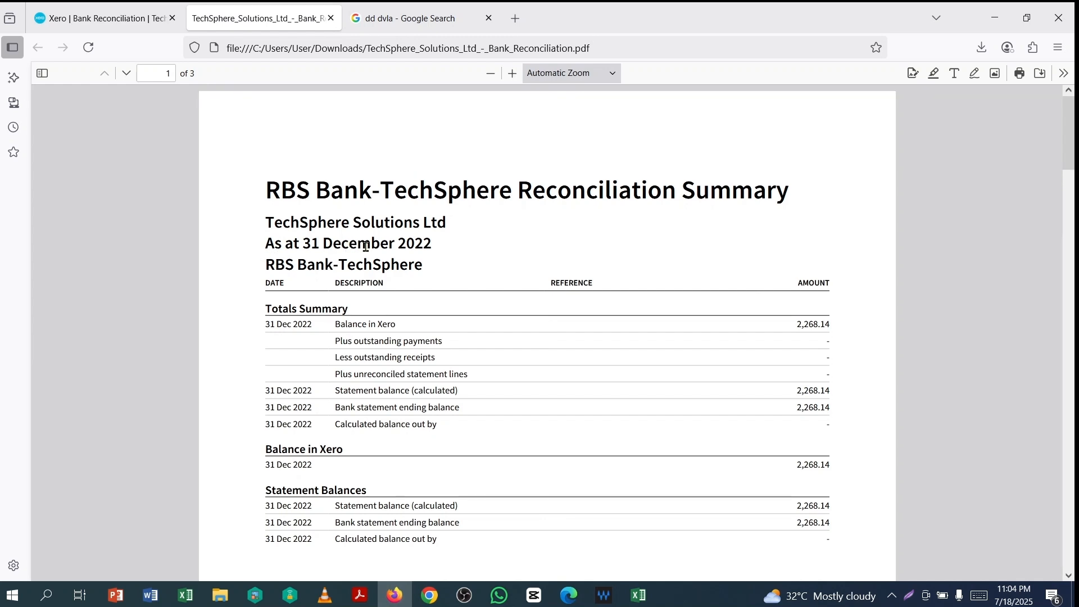
scroll(746, 279, "down", 3)
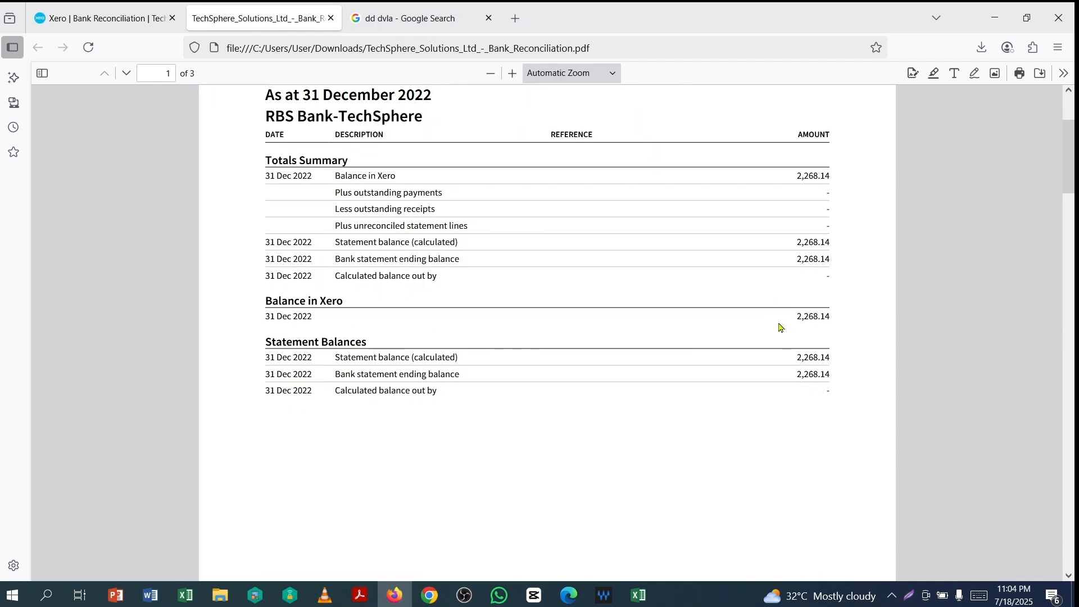
scroll(821, 353, "down", 10)
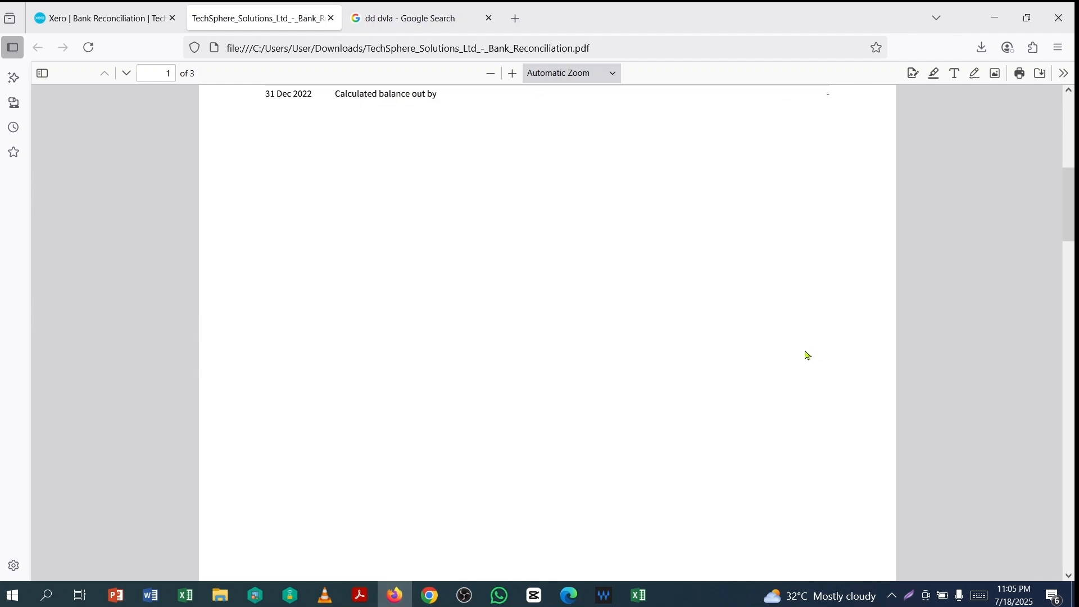
scroll(478, 230, "down", 12)
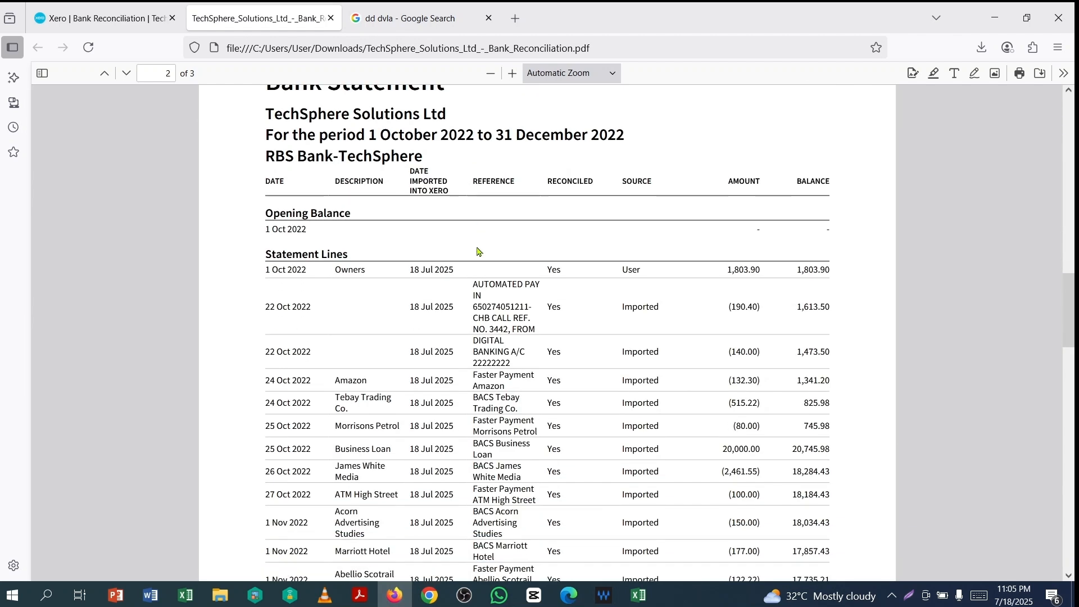
scroll(585, 323, "down", 10)
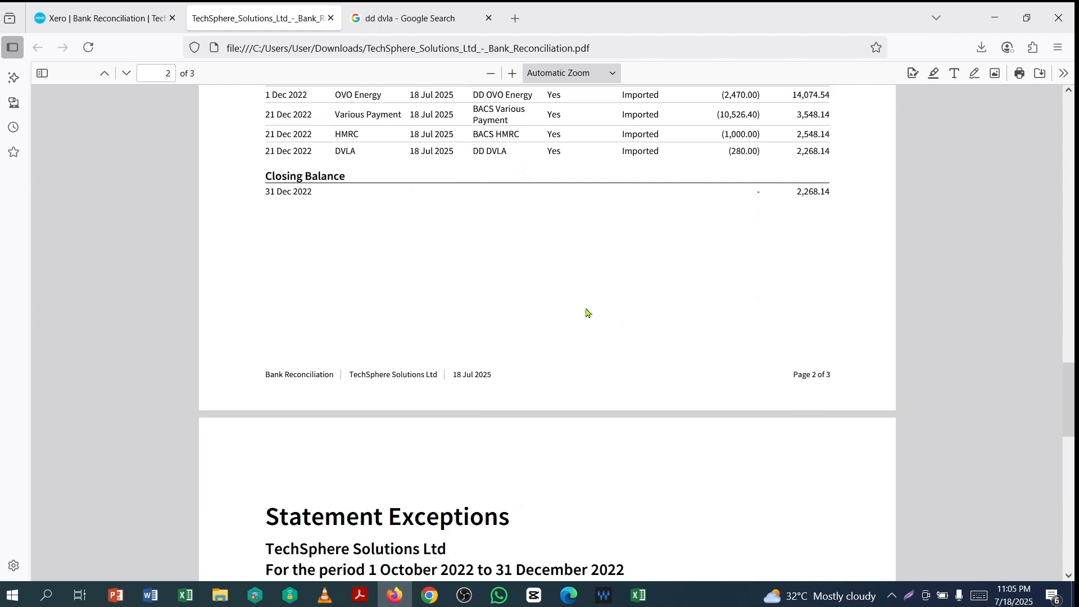
scroll(679, 285, "up", 20)
scroll(679, 285, "up", 12)
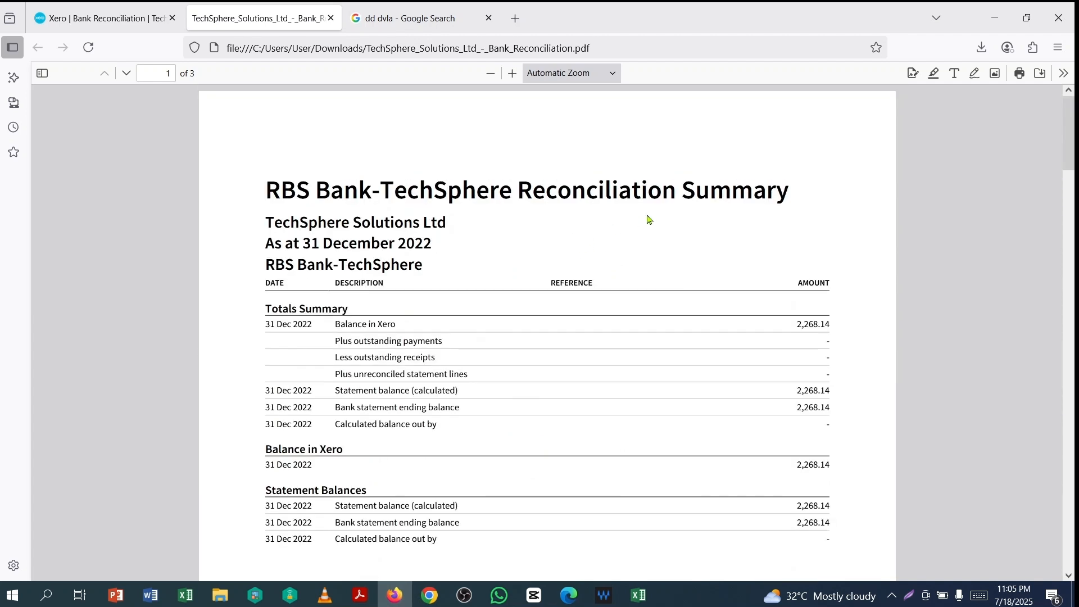
- Return to the Xero Bank Reconciliation report showing the 2,268.14 balance
left_click(96, 25)
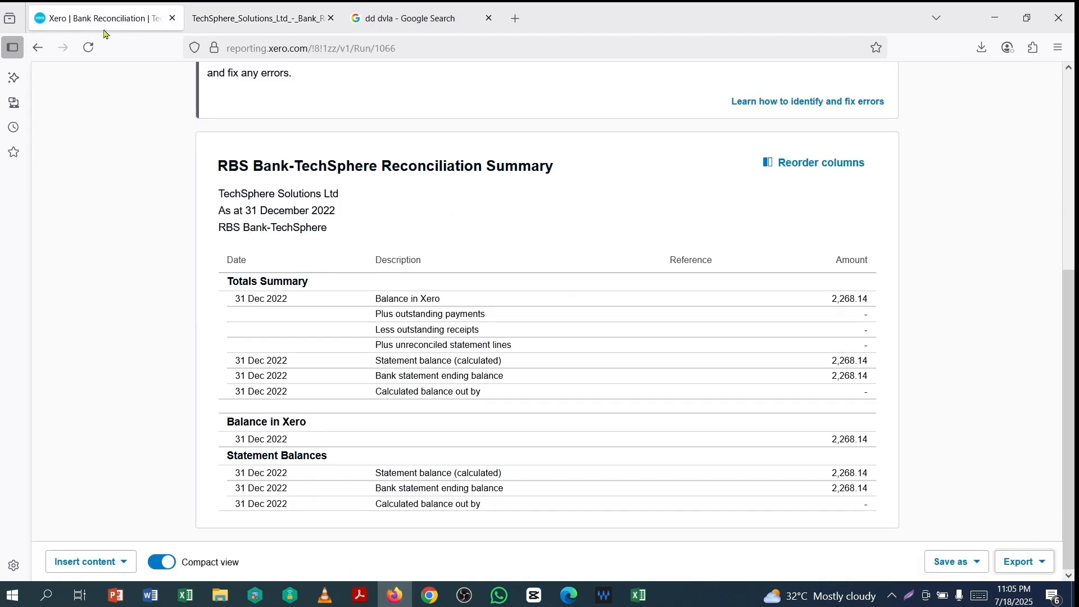
scroll(763, 360, "up", 4)
scroll(763, 360, "up", 2)
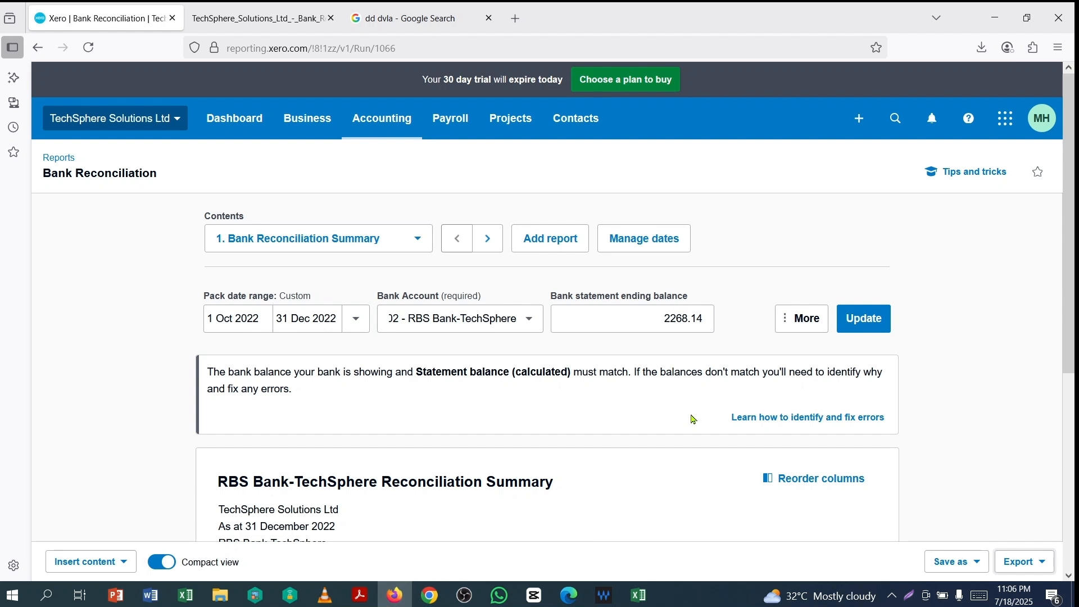